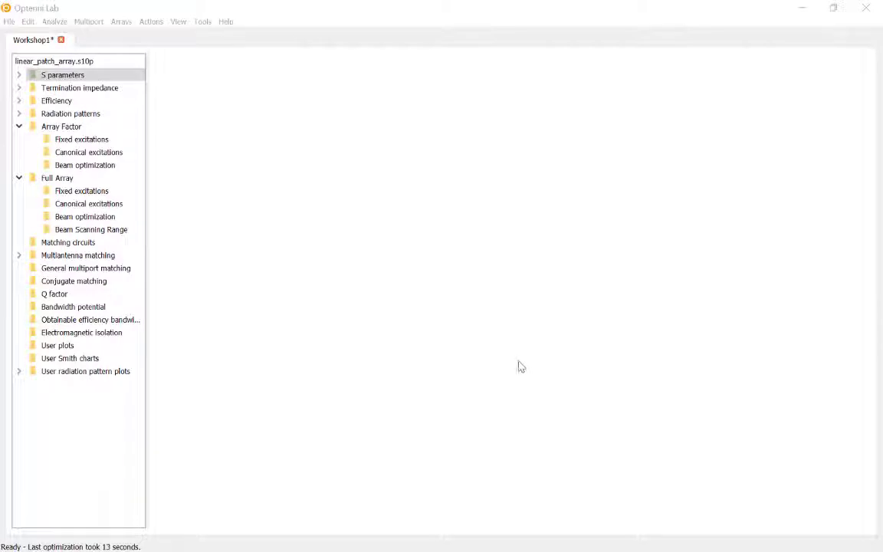
- Add an array factor geometry as a 1D grid along Z with a 5.35 mm increment and 10 elements
click(121, 21)
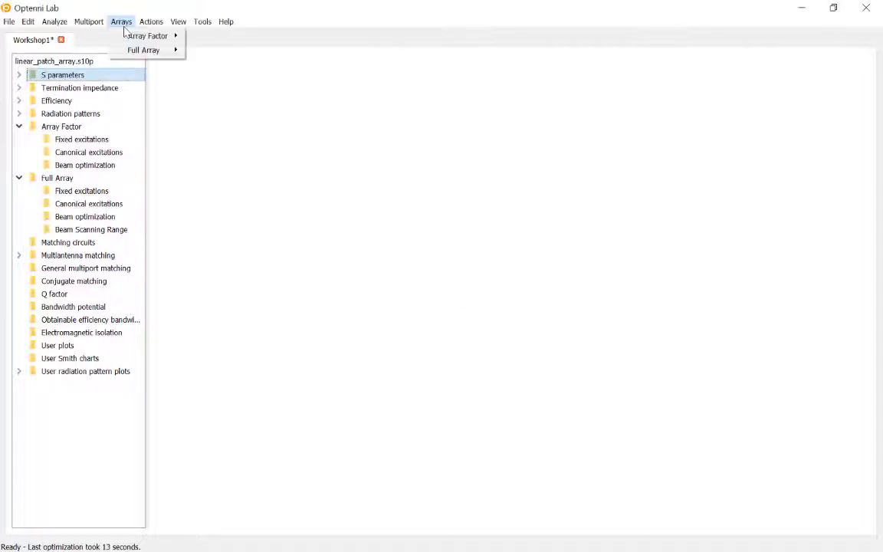
mouse_move(137, 38)
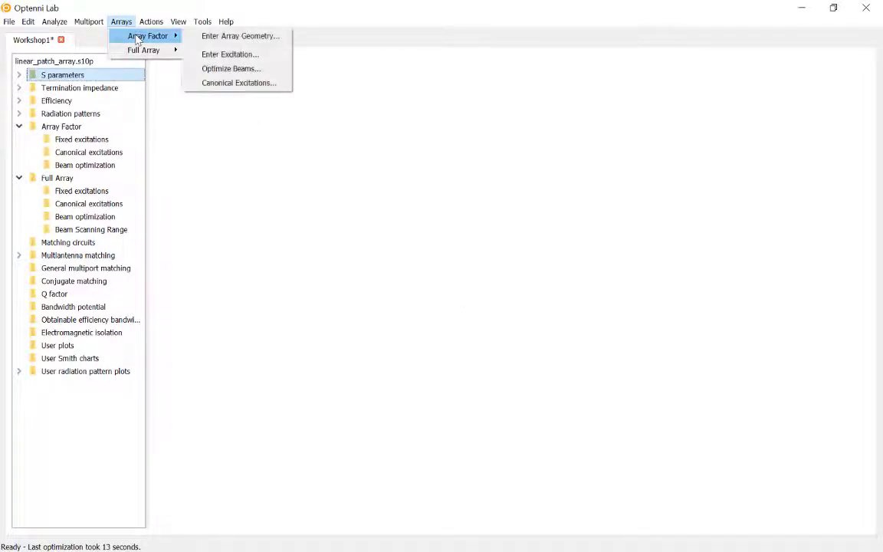
click(249, 41)
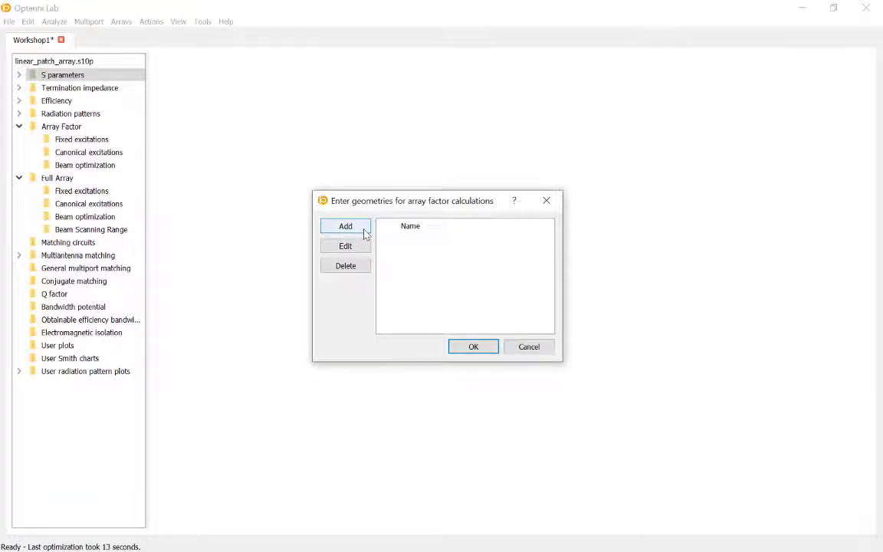
click(346, 226)
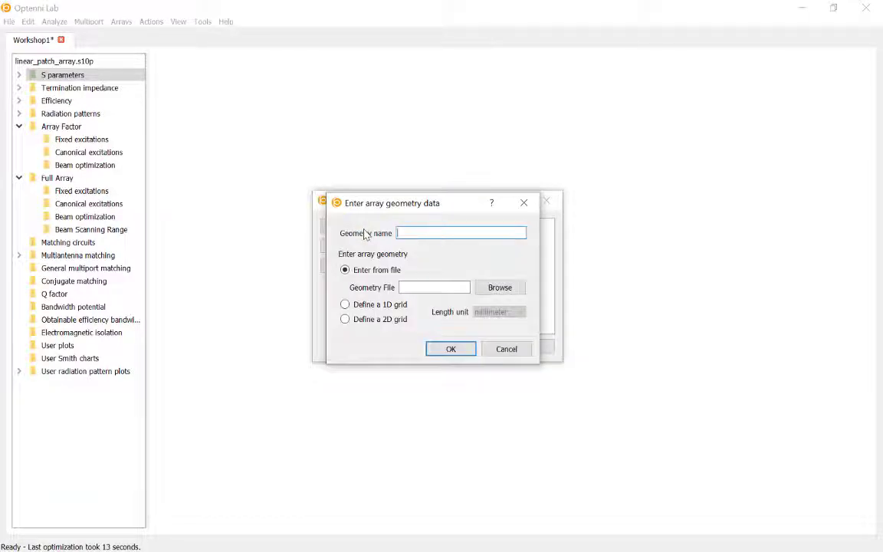
click(367, 307)
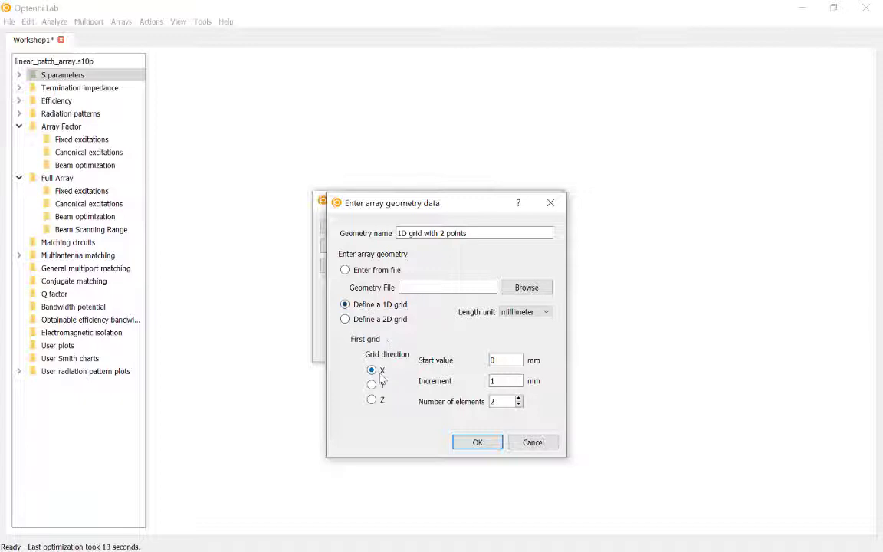
click(375, 401)
double_click(502, 380)
text(5.35)
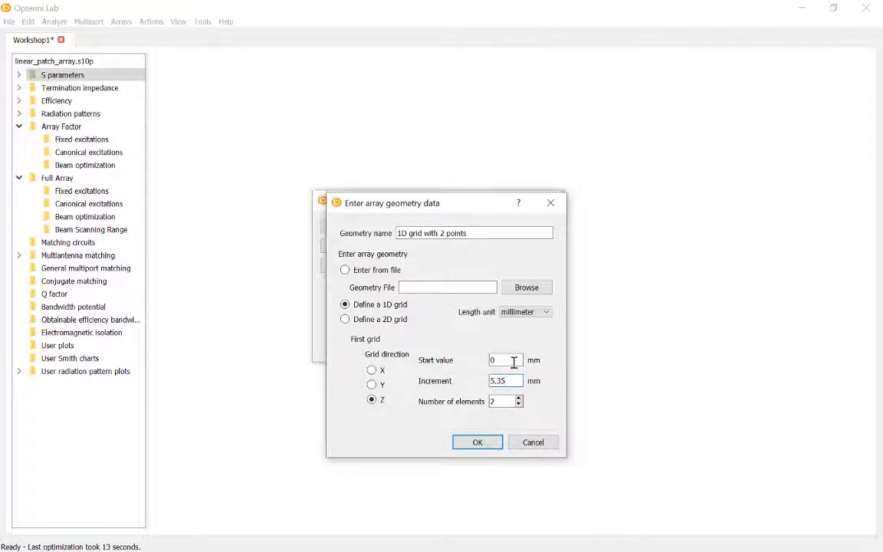
double_click(495, 403)
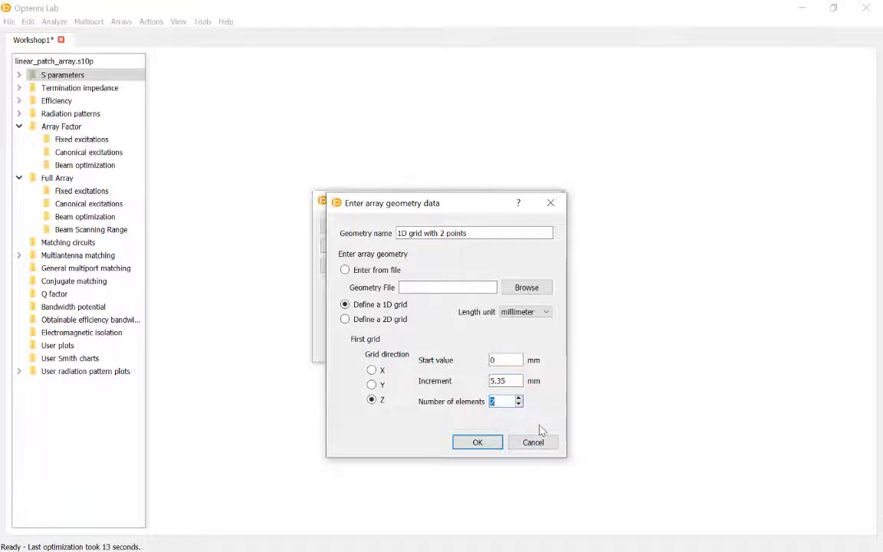
text(10)
click(475, 442)
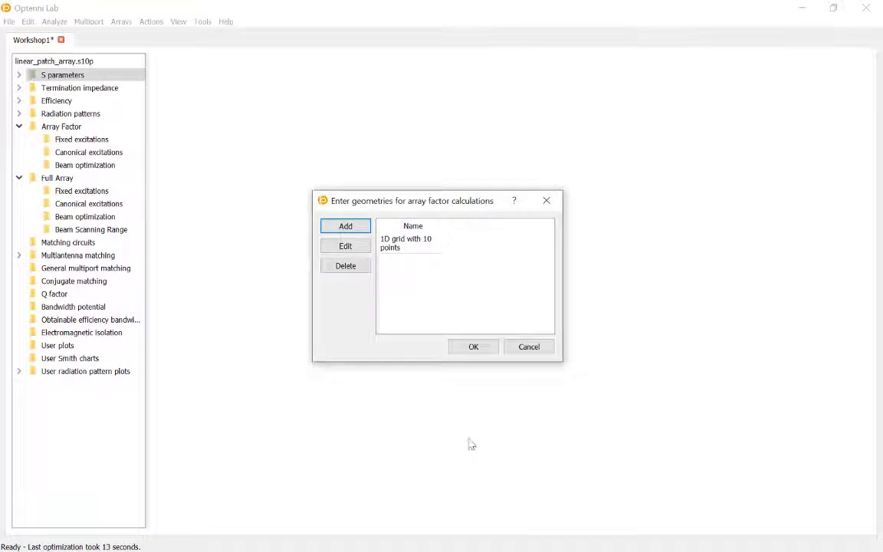
click(473, 347)
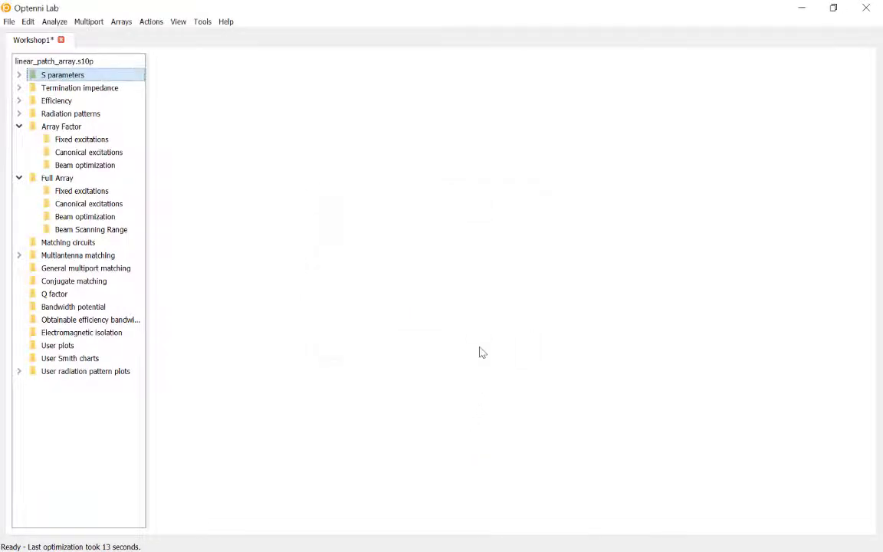
- Create an array factor canonical excitation with uniform amplitude tapering, using the pattern of port 5
click(123, 22)
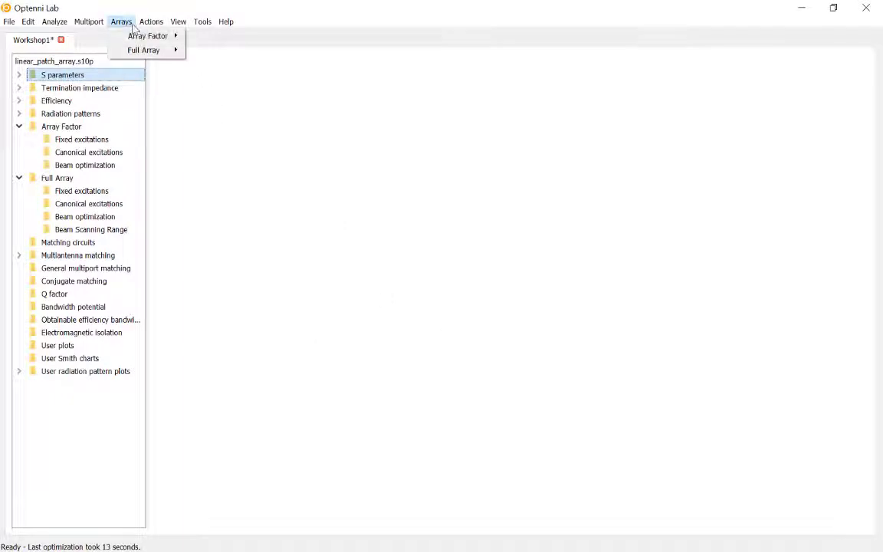
mouse_move(151, 41)
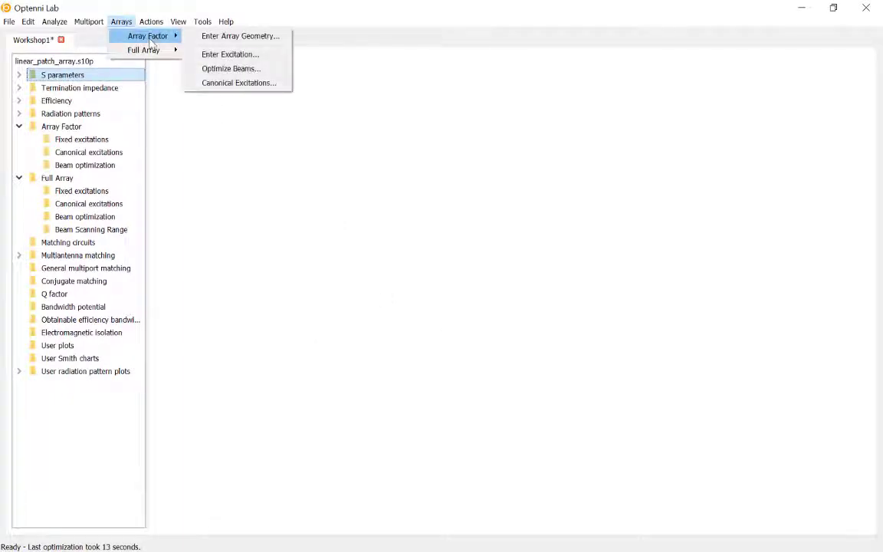
click(247, 84)
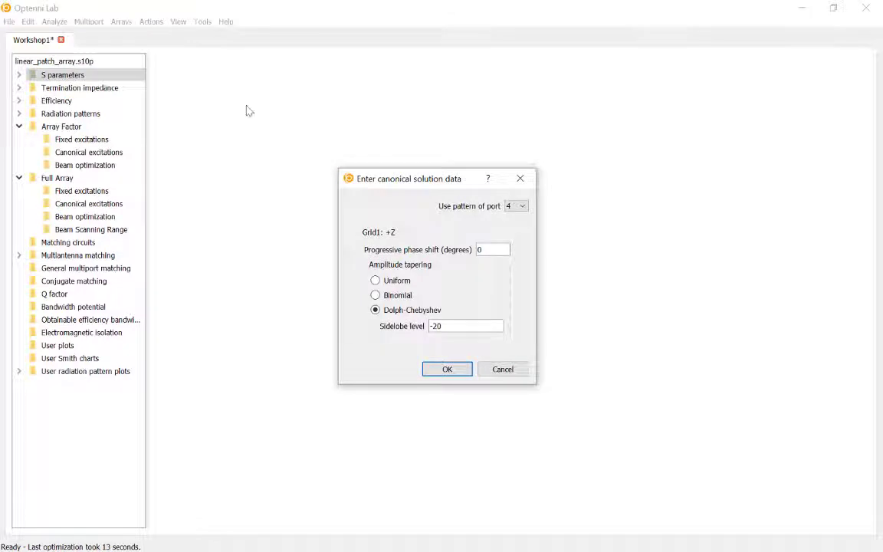
click(376, 281)
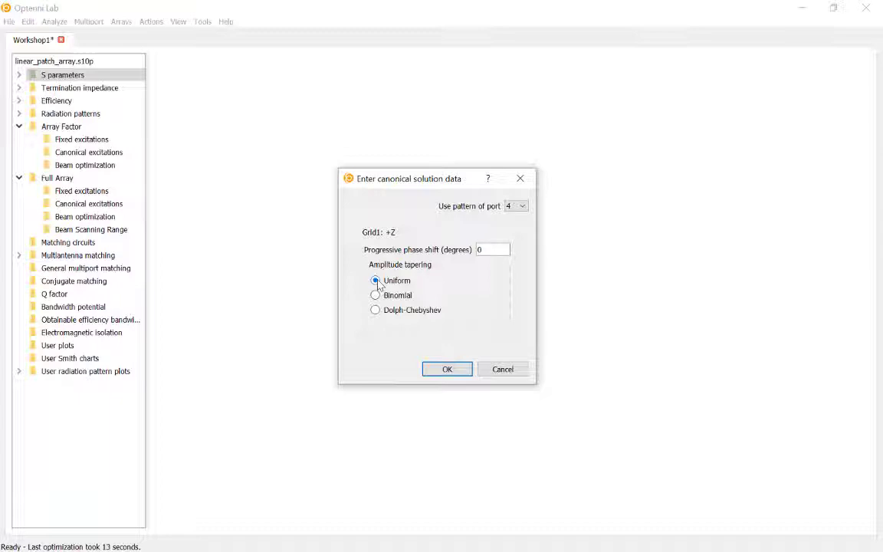
click(521, 207)
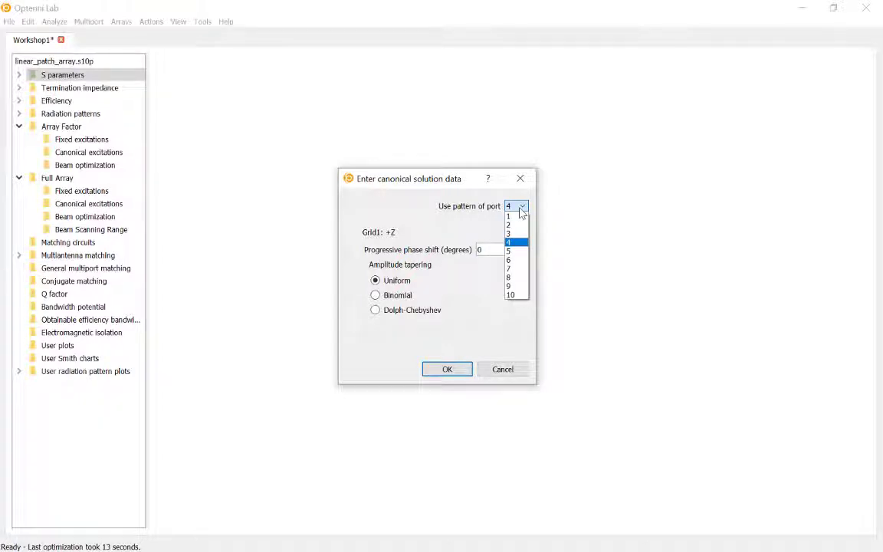
key(Down)
key(Return)
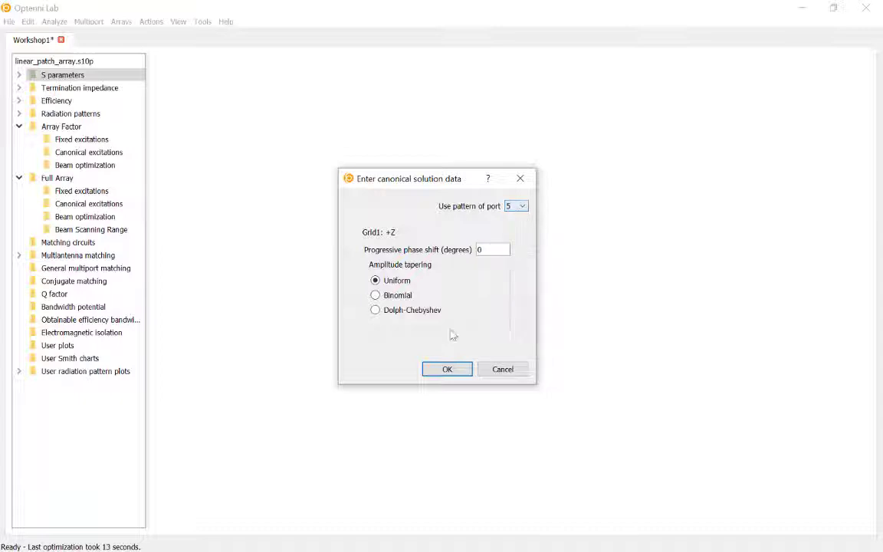
click(452, 373)
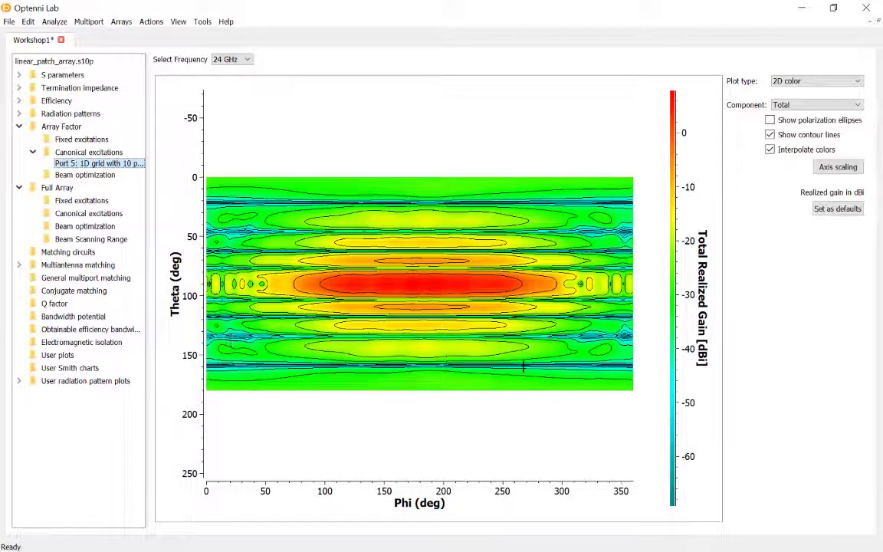
- Show the array factor pattern at 28 GHz and slightly tune the phase shift of the Z grid to steer the beam
click(239, 60)
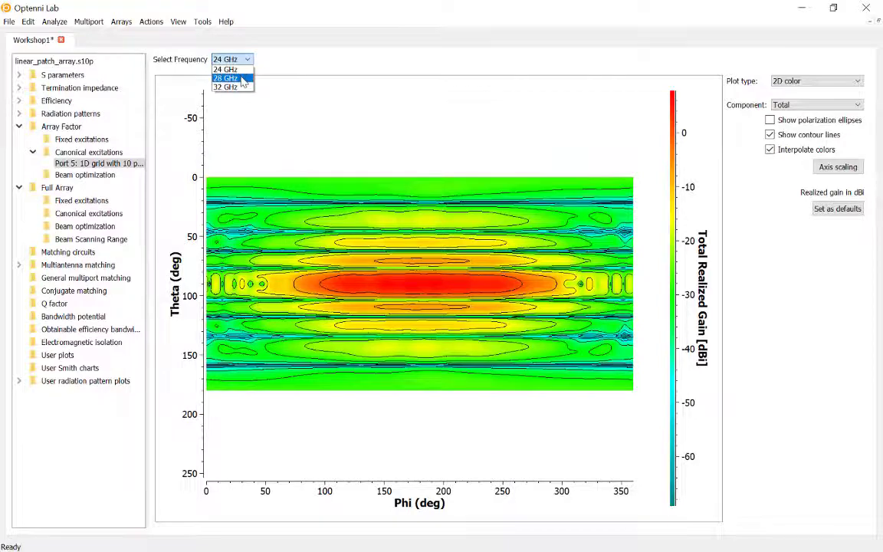
click(244, 80)
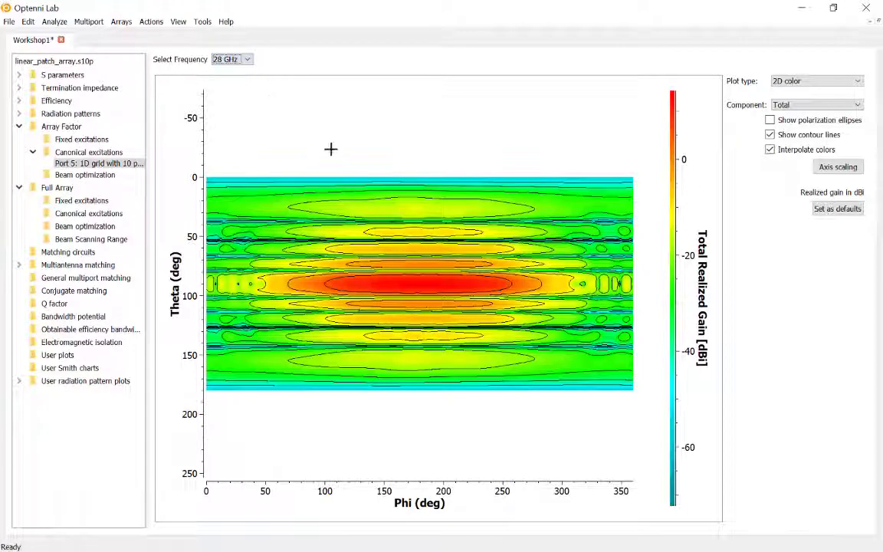
right_click(625, 229)
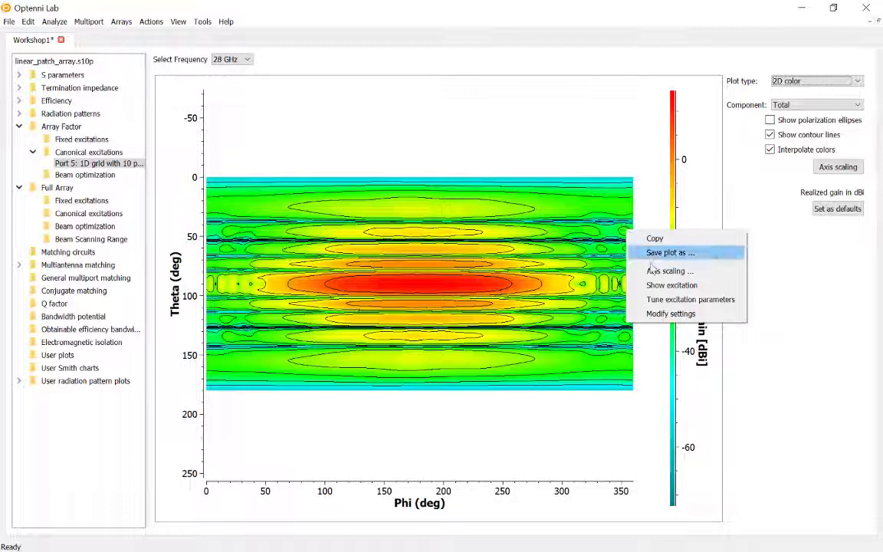
click(671, 299)
drag(430, 202, 776, 226)
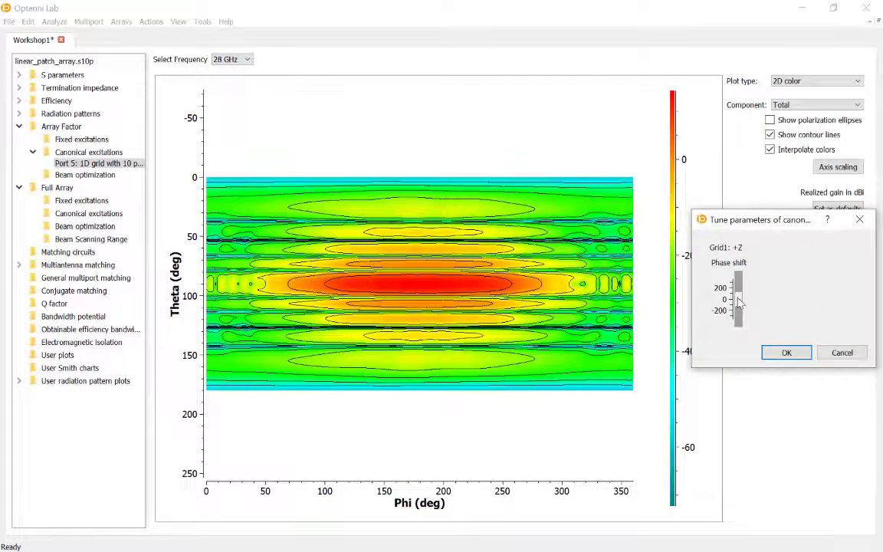
drag(740, 302, 745, 303)
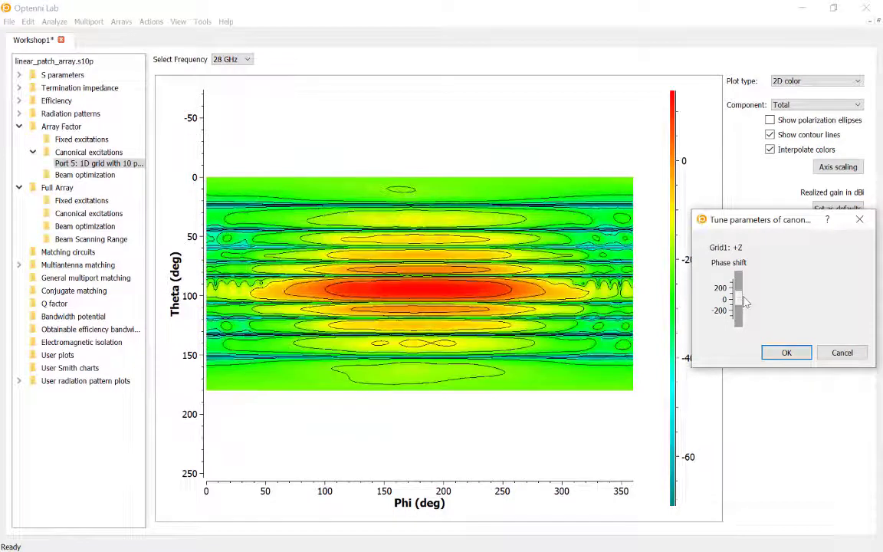
click(786, 353)
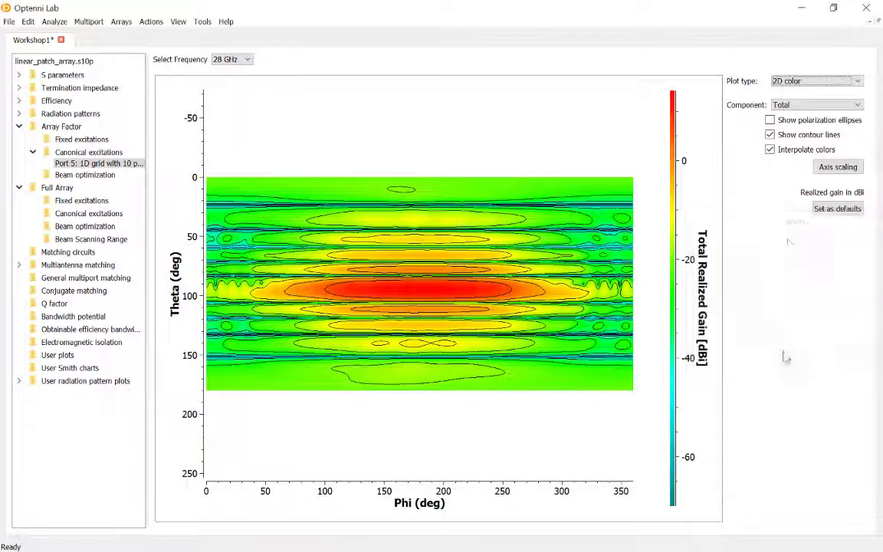
- Display the pattern as a vertical polar cut at a phi angle of 180
click(793, 81)
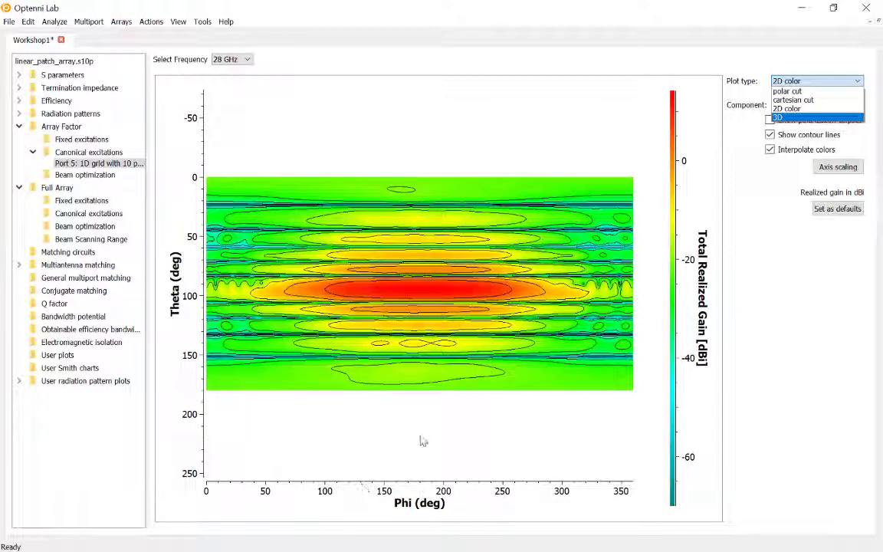
click(814, 93)
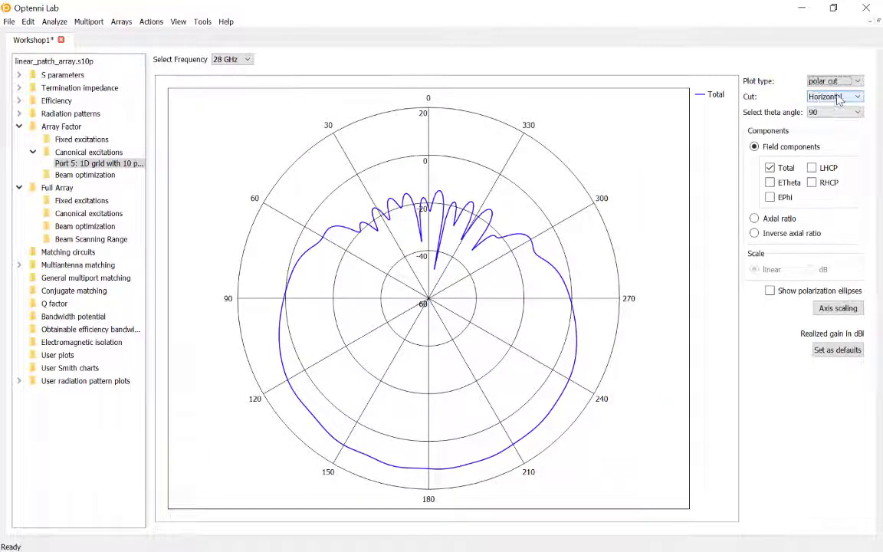
click(837, 96)
click(833, 115)
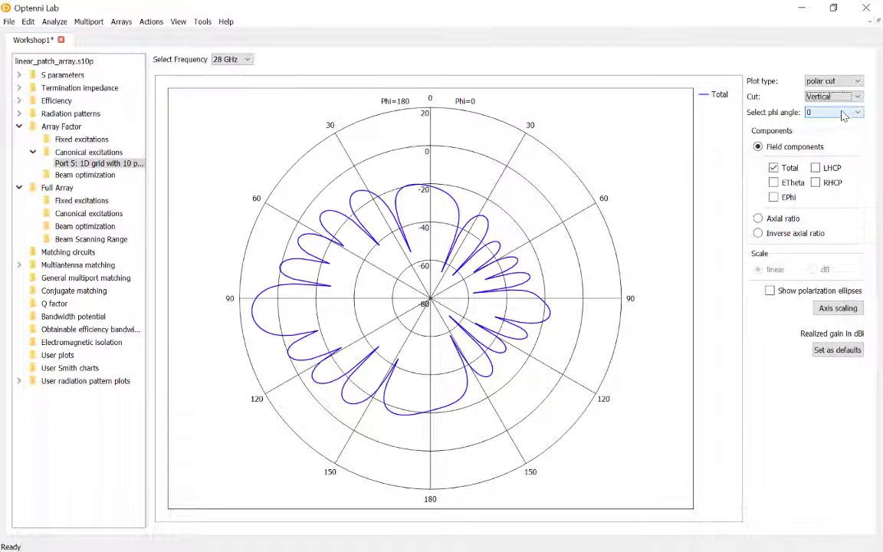
click(843, 113)
key(End)
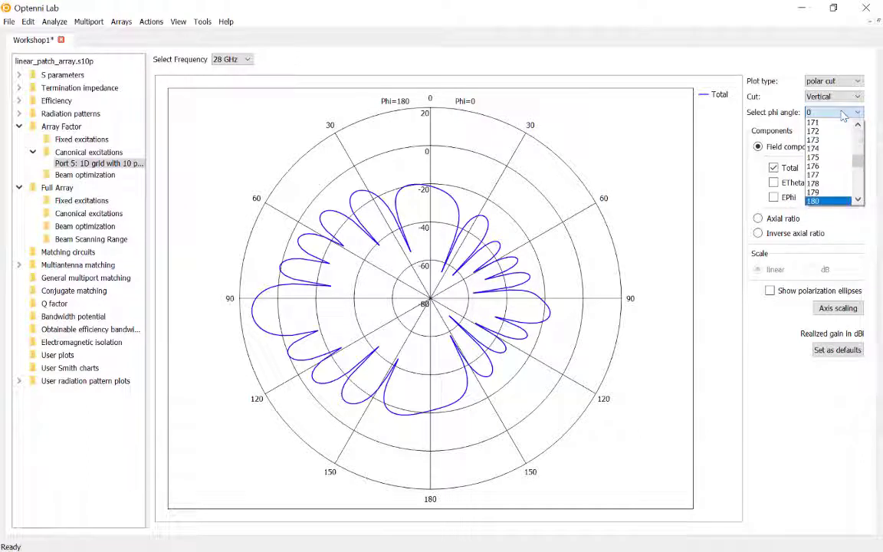
key(Return)
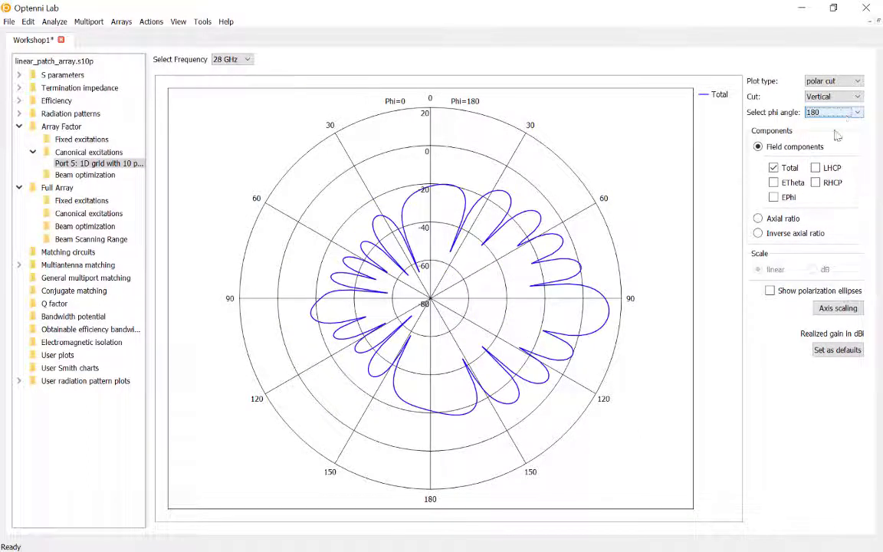
- Switch the polar plot's radial scaling to manual with a minimum of -10
click(833, 309)
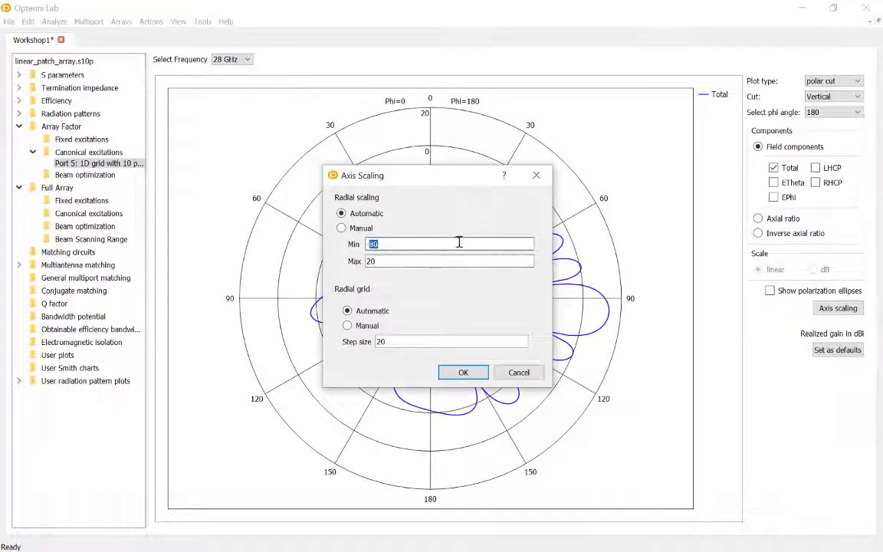
click(341, 228)
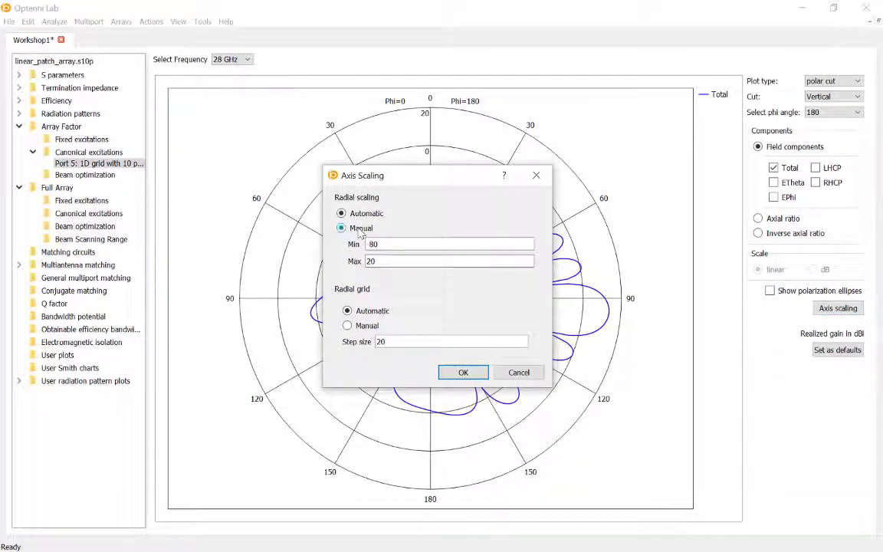
double_click(410, 244)
key(BackSpace)
text(-10)
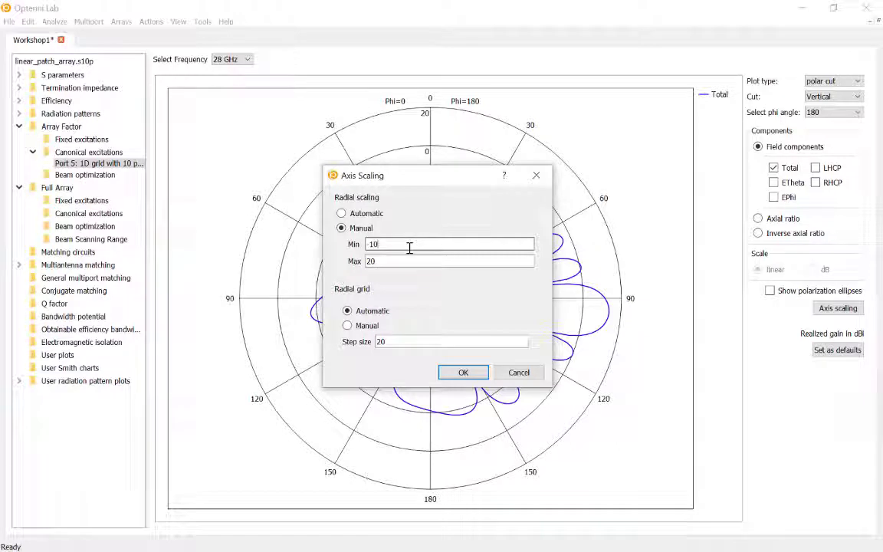
key(Return)
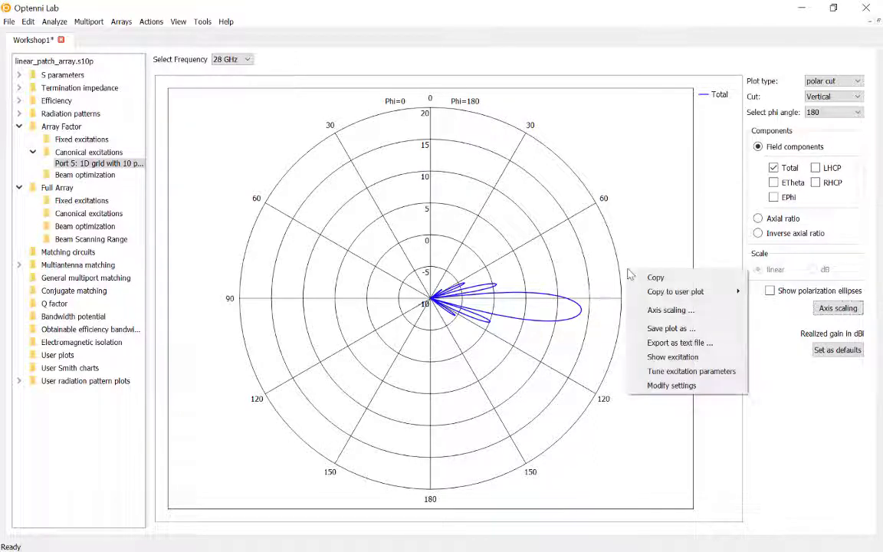
- Set the polar plot's manual radial scaling minimum to -30
click(667, 309)
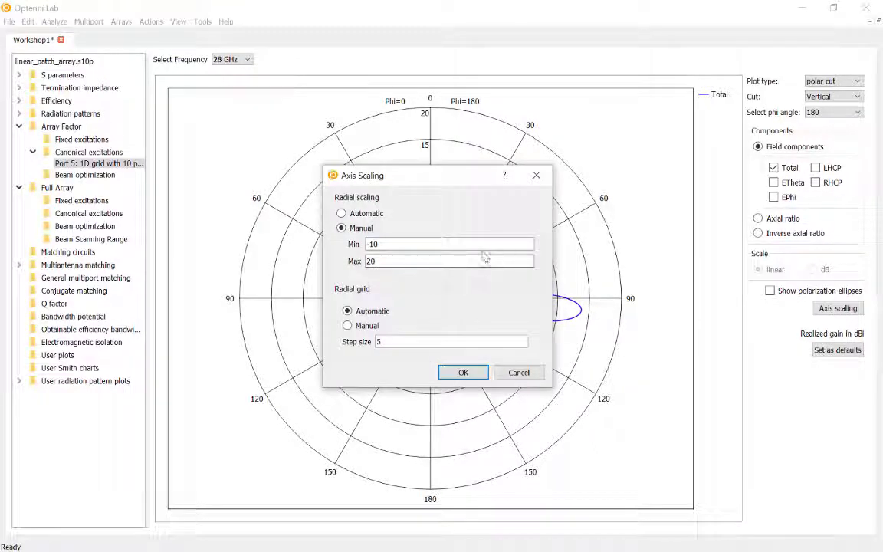
text(-30)
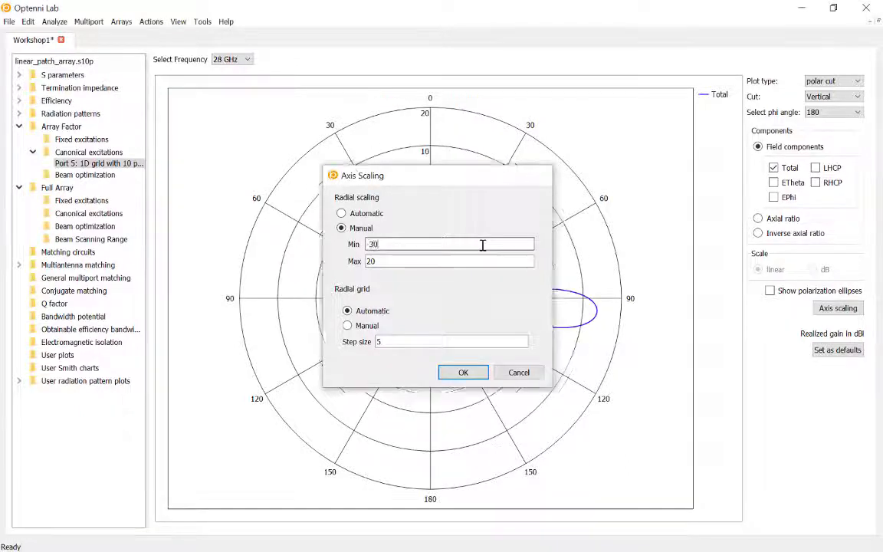
key(Return)
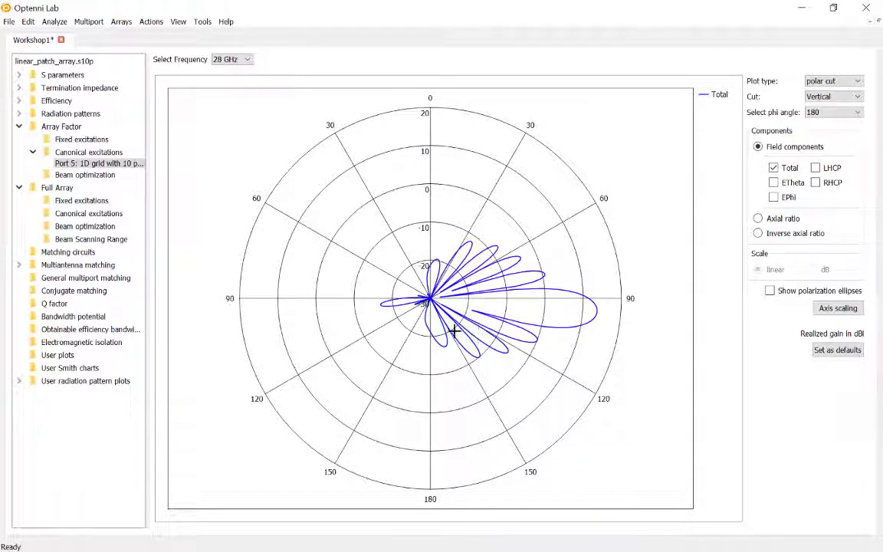
- Tune the phase shift of the +Z grid to steer the 28 GHz main beam to about 50 degrees theta
right_click(590, 367)
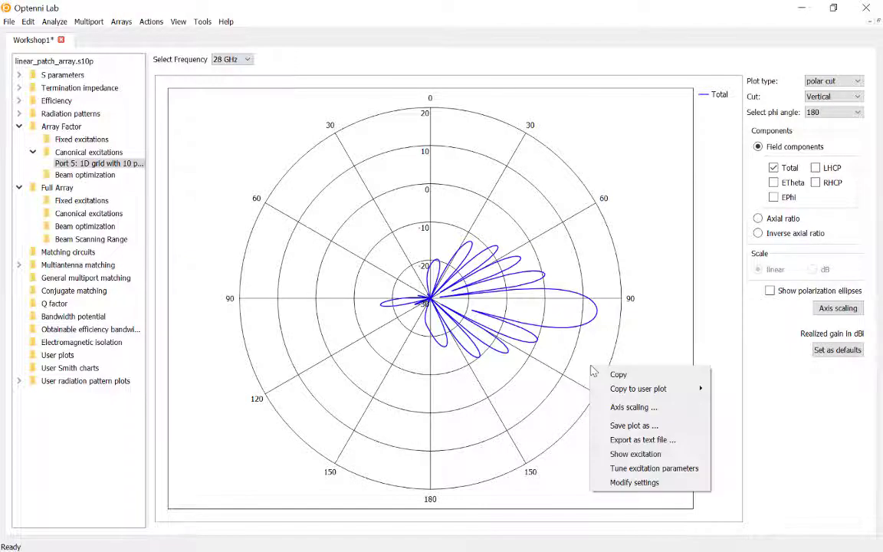
click(656, 470)
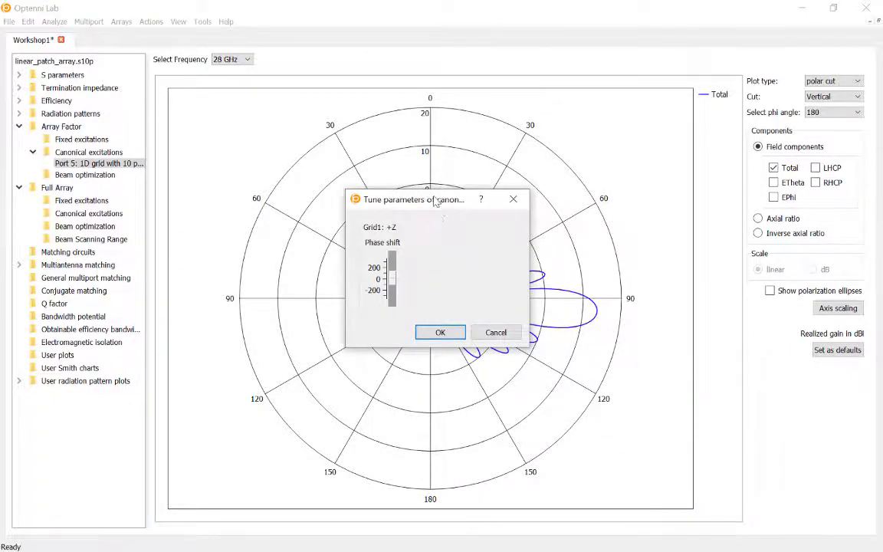
drag(390, 191, 795, 204)
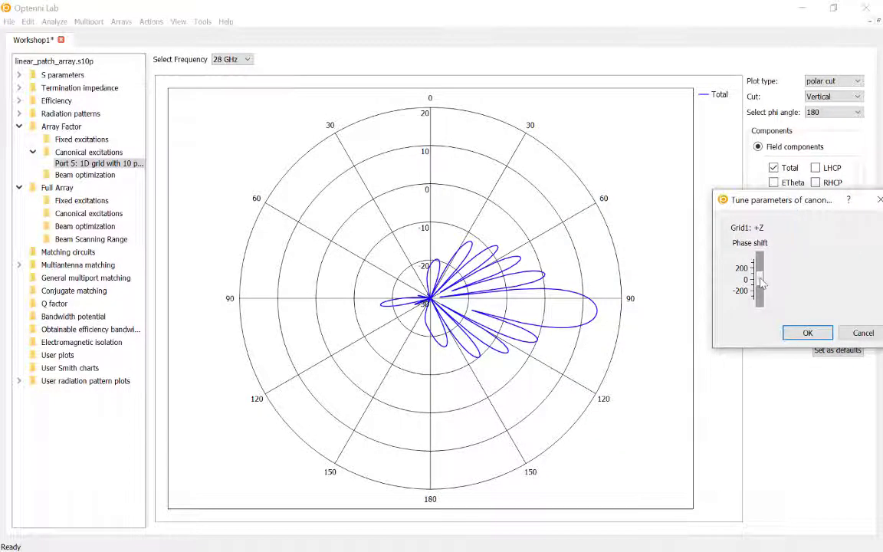
drag(760, 283, 763, 281)
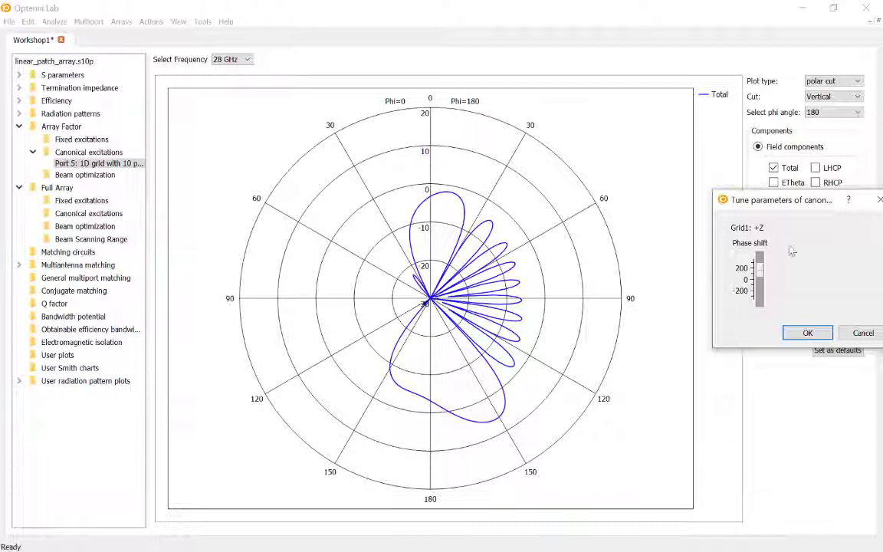
drag(764, 278, 761, 278)
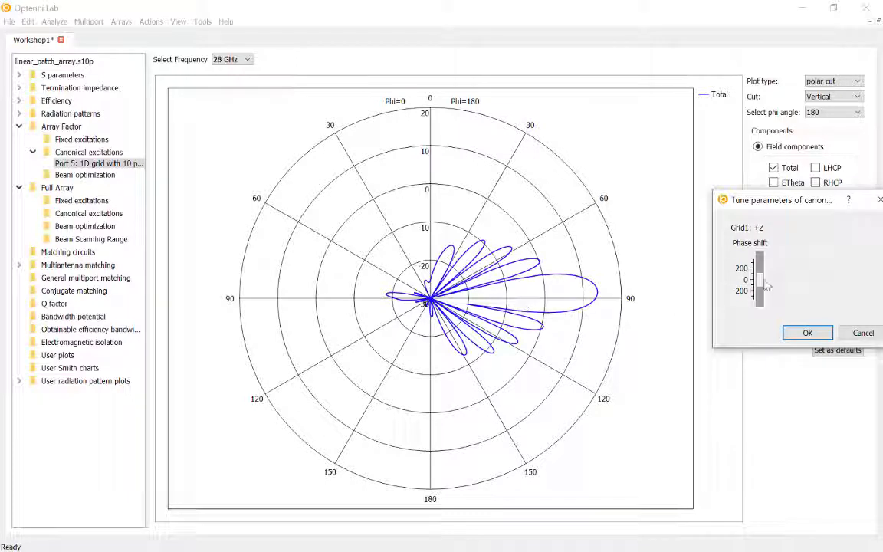
scroll(765, 285, up, 8)
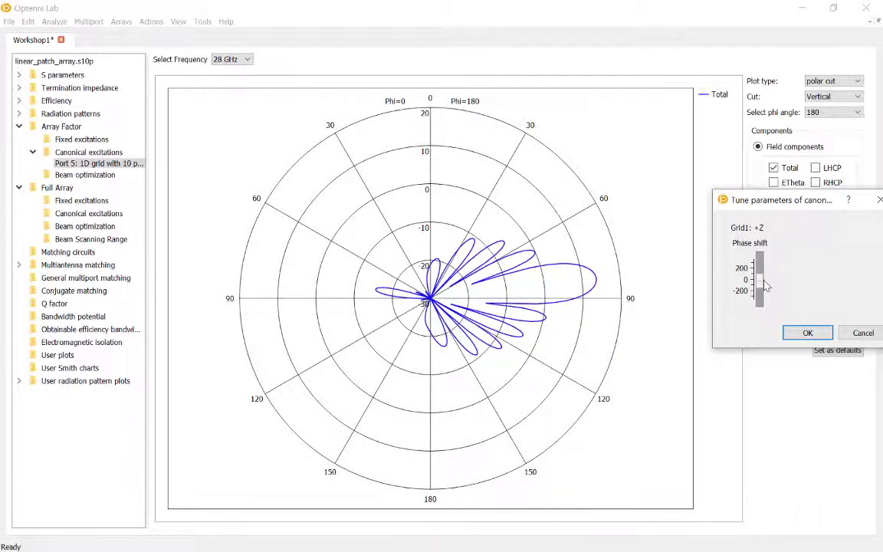
scroll(764, 285, up, 8)
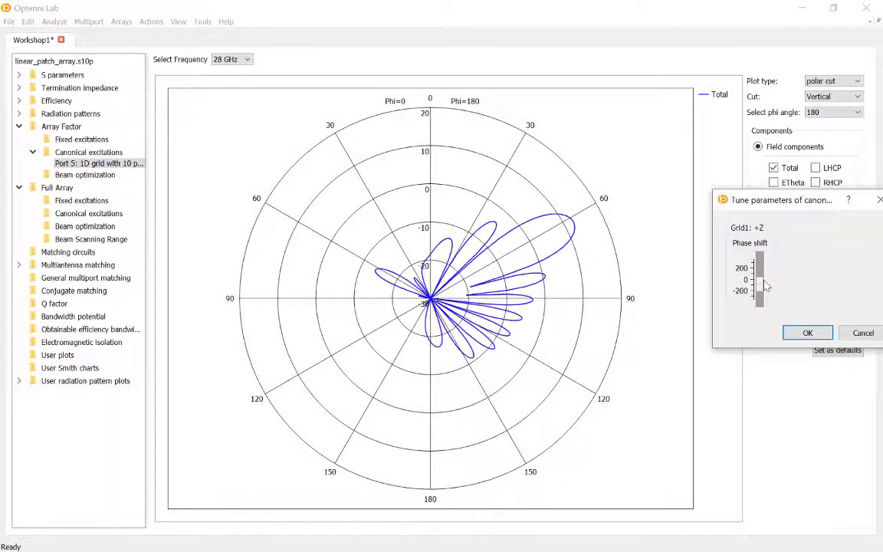
click(806, 333)
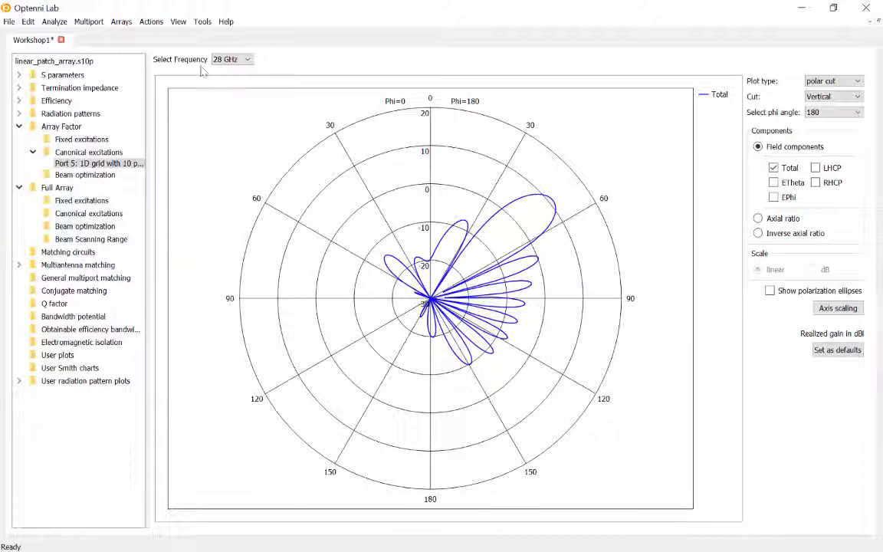
- Add an array factor canonical excitation using the port 5 pattern, with 0 degrees progressive phase shift and binomial amplitude tapering
click(119, 23)
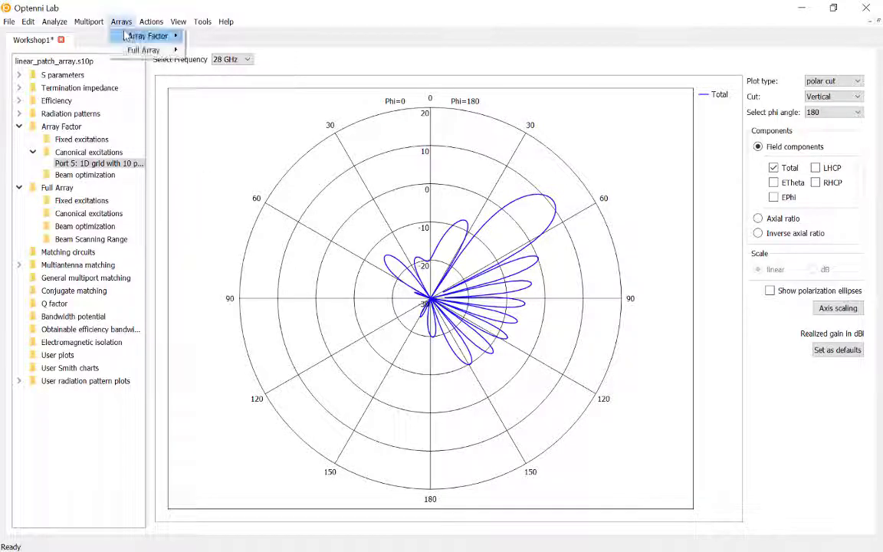
mouse_move(126, 36)
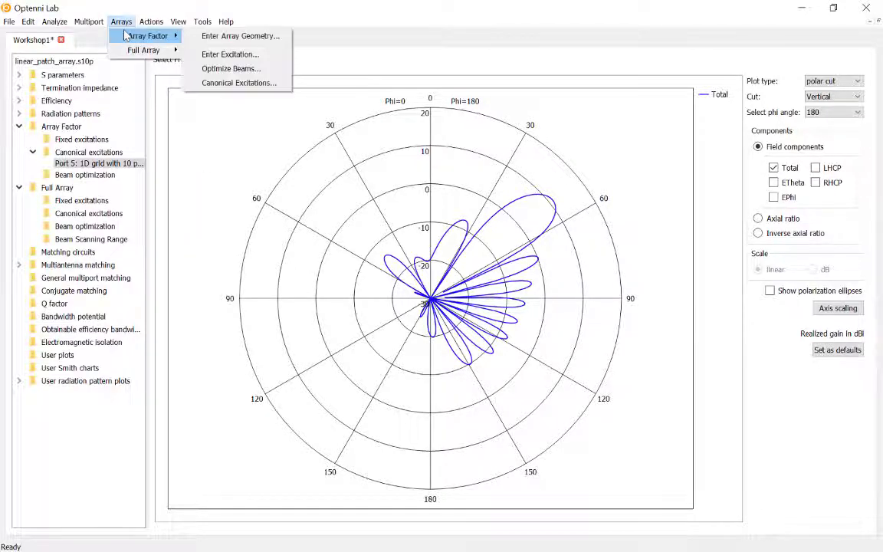
click(238, 83)
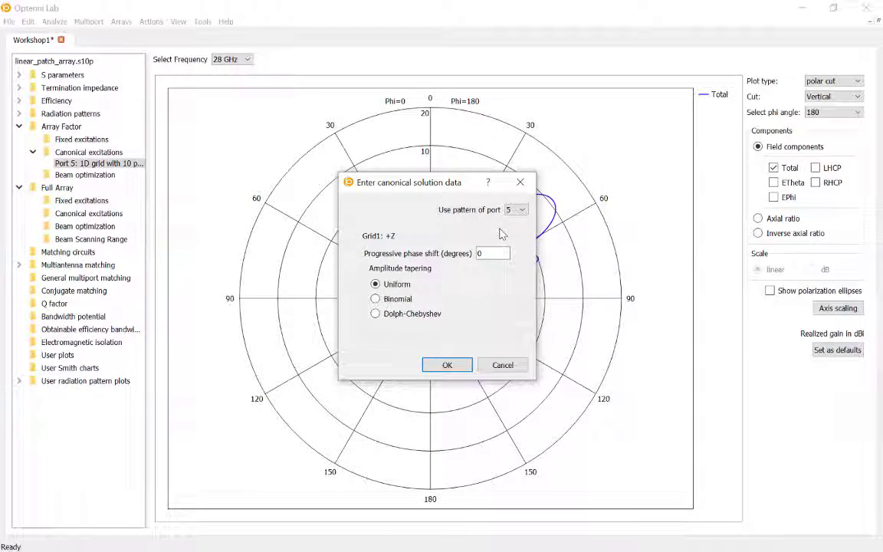
click(397, 303)
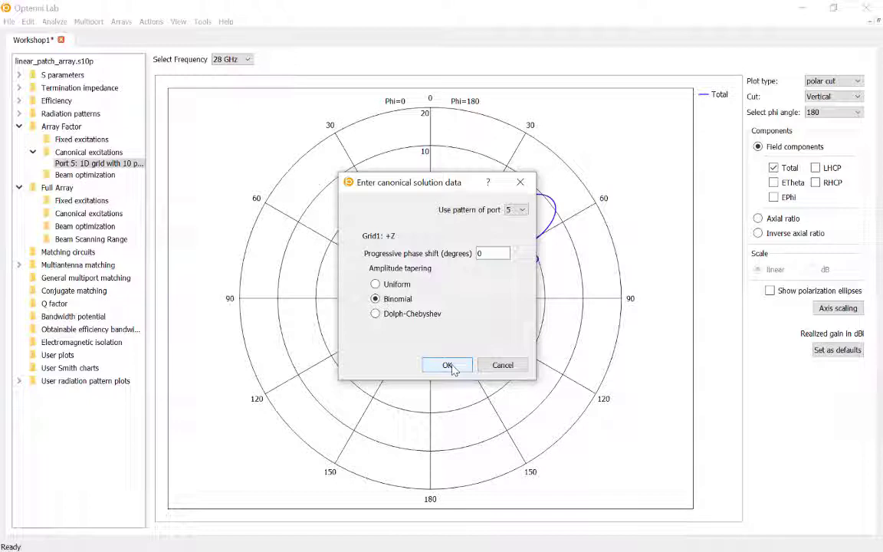
click(451, 367)
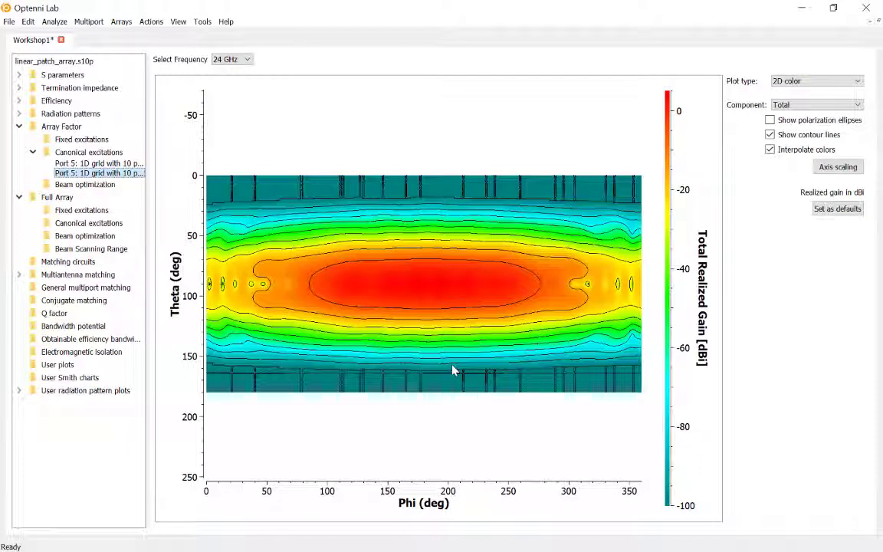
- Display the binomial excitation's pattern as a vertical polar cut at a phi angle of 180
click(823, 83)
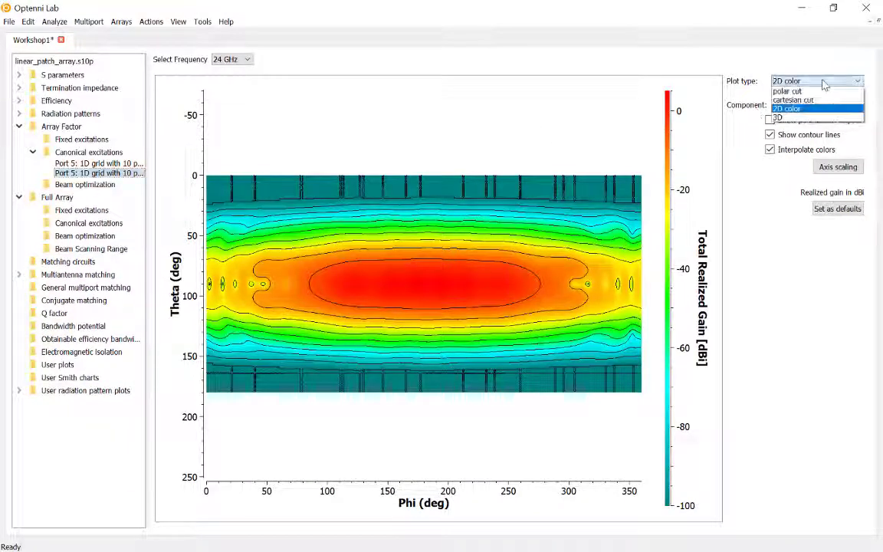
click(823, 90)
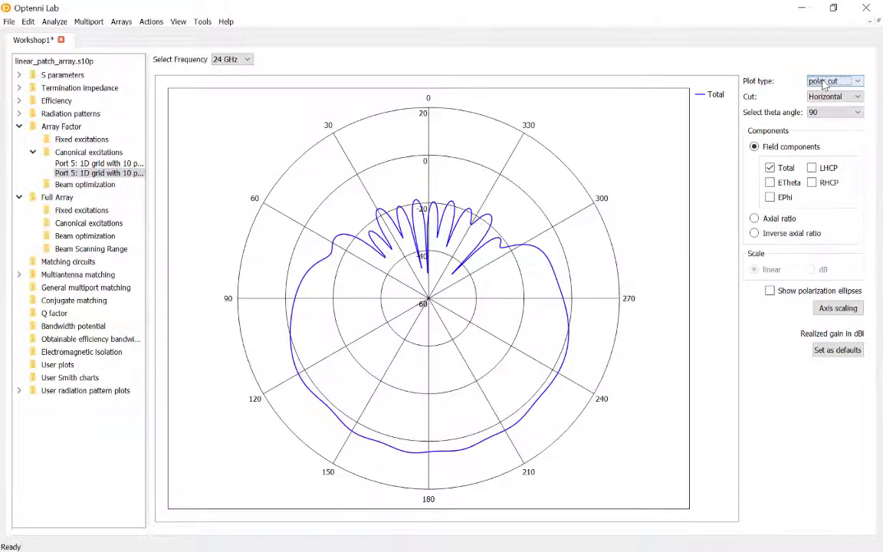
click(835, 97)
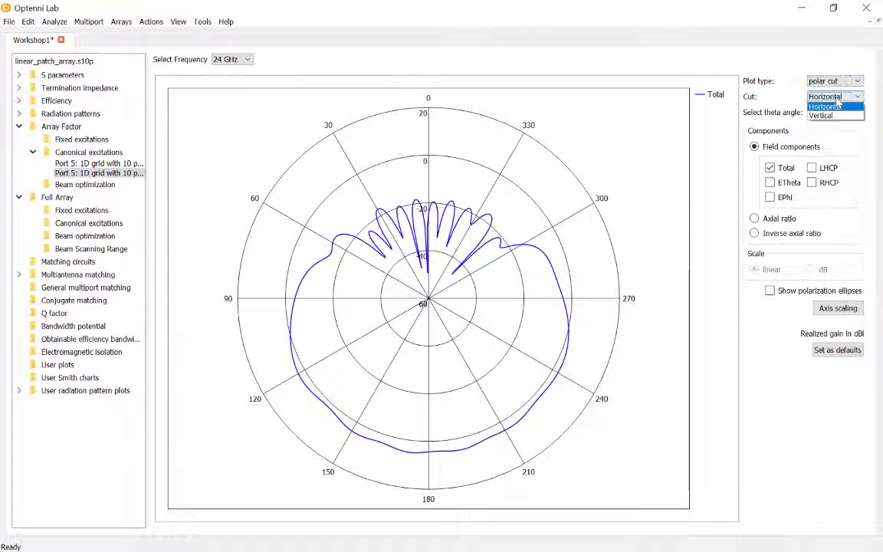
click(840, 116)
click(842, 112)
text(180)
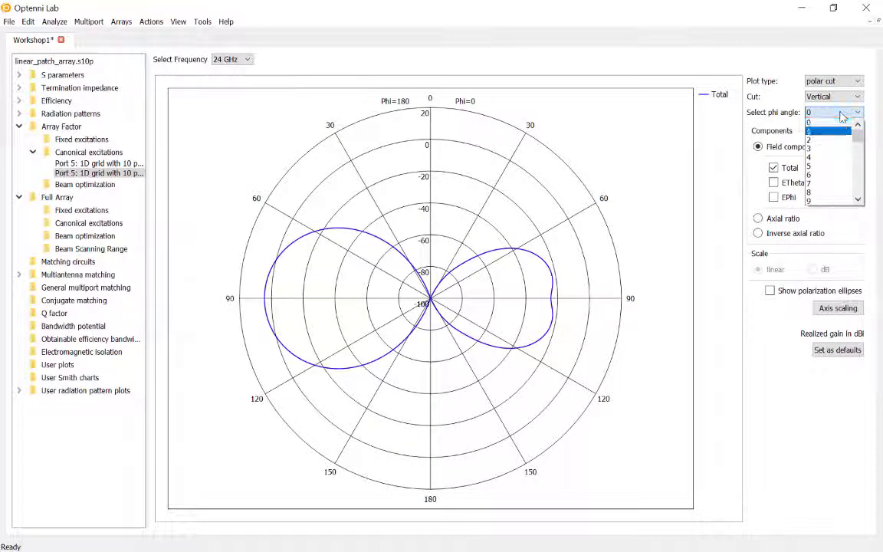
key(Return)
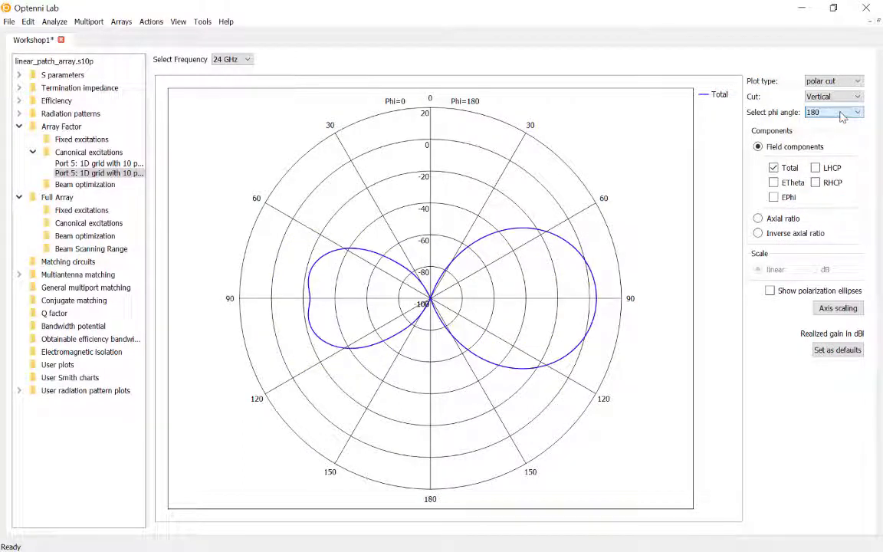
- Switch the binomial polar plot's radial scaling to manual with a minimum of -10
click(837, 308)
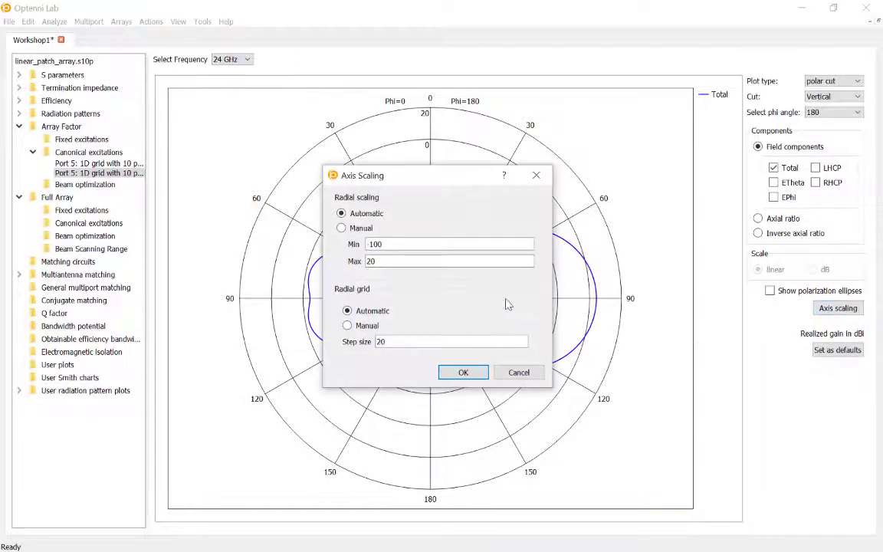
double_click(460, 245)
text(-10)
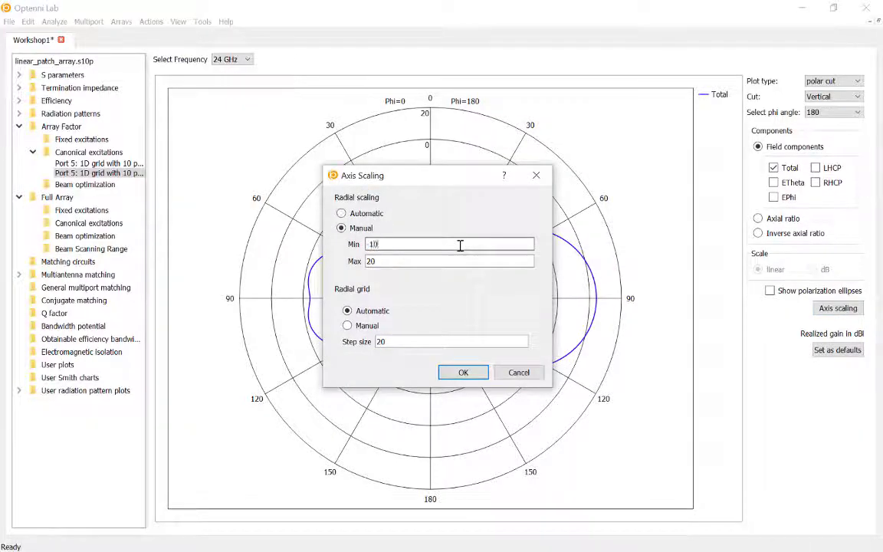
key(Return)
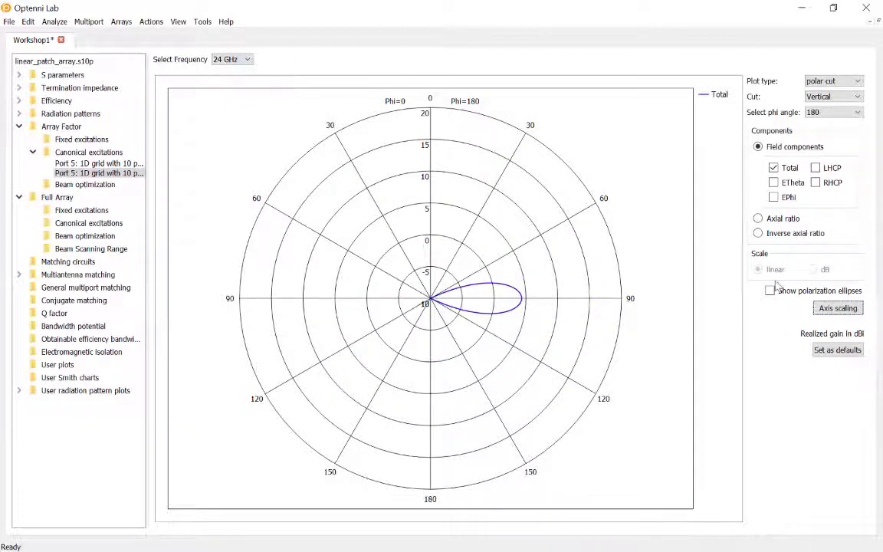
- Set the binomial polar plot's manual radial scaling minimum to -35
click(836, 308)
double_click(470, 244)
text(-4)
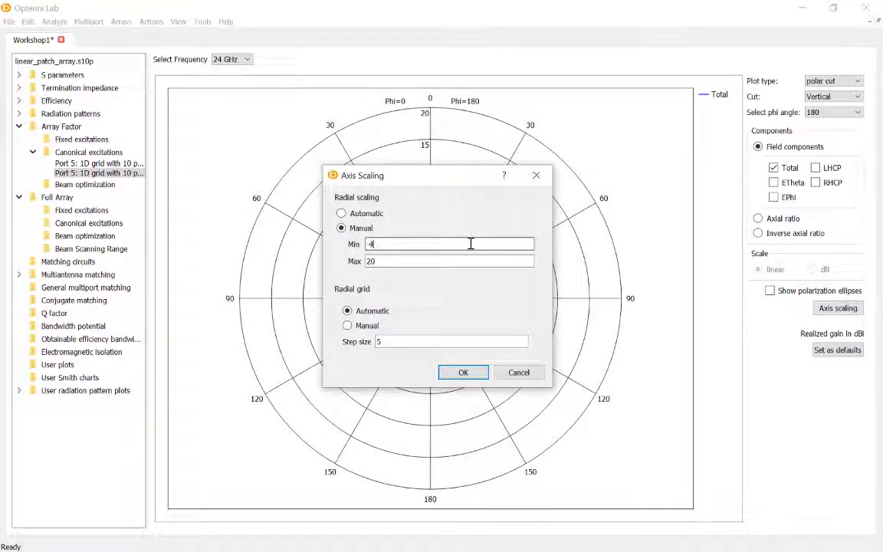
text(5)
key(Return)
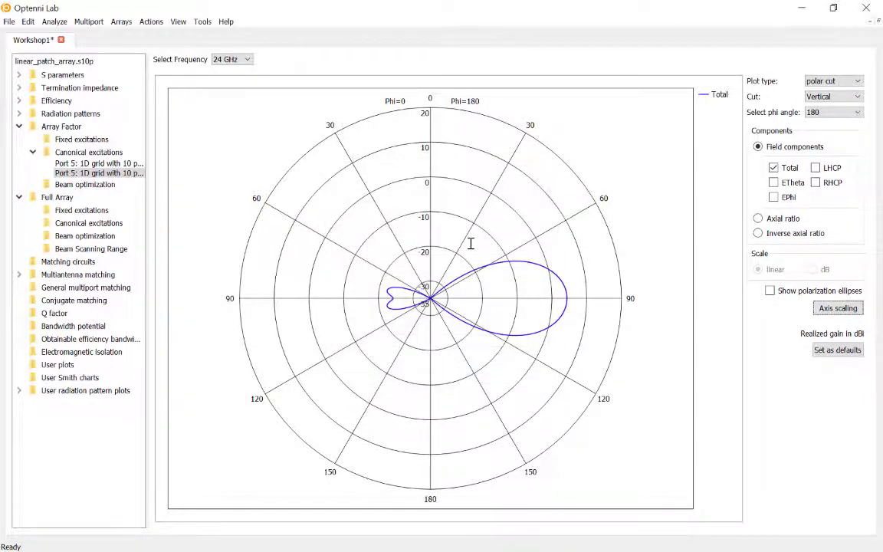
- Tune the binomial excitation's +Z grid phase shift, sweeping the beam both ways and leaving it between 90 and 120 degrees theta
right_click(632, 293)
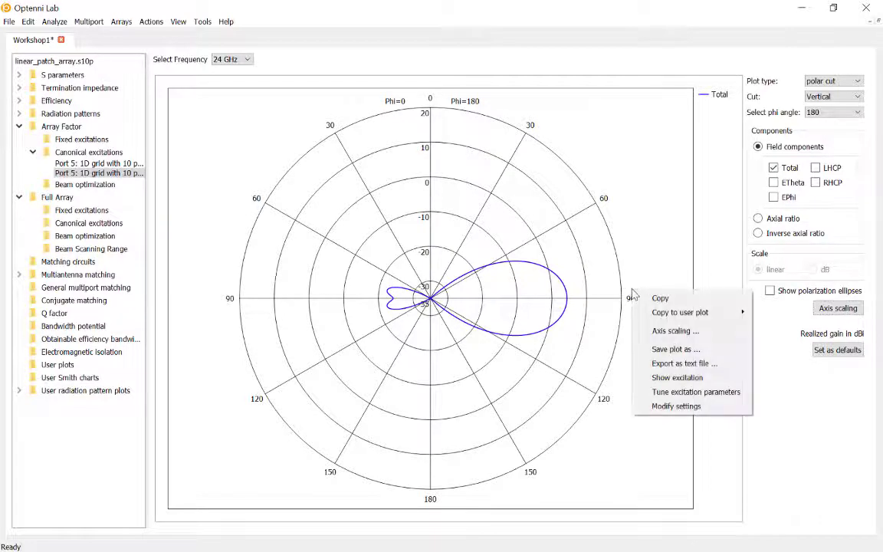
click(680, 391)
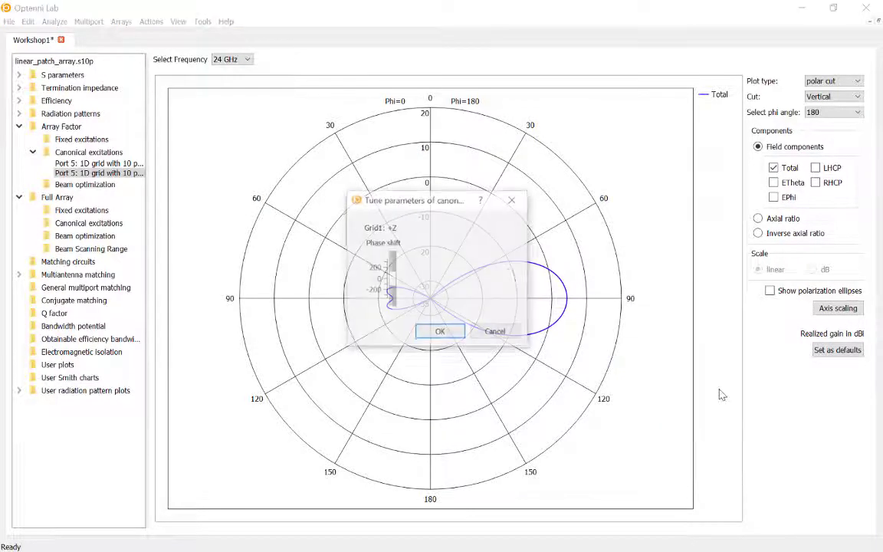
drag(434, 204, 781, 191)
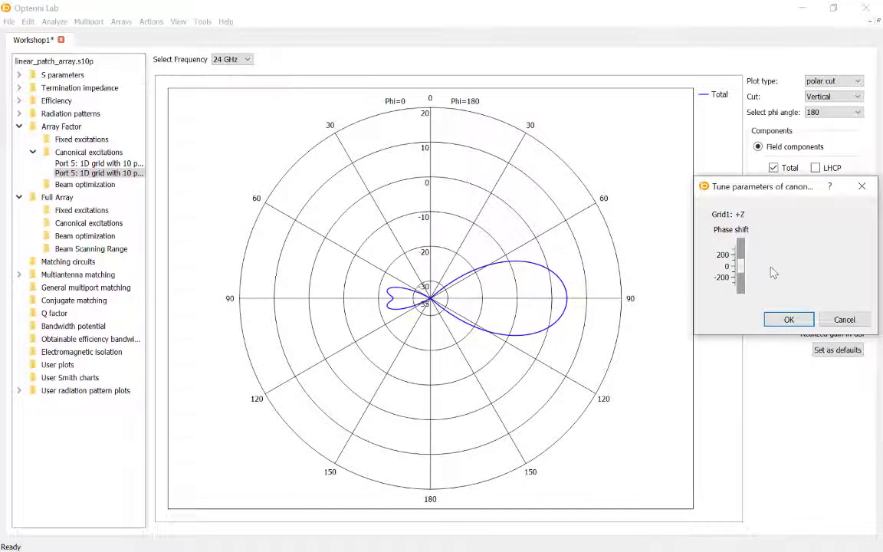
scroll(742, 275, down, 8)
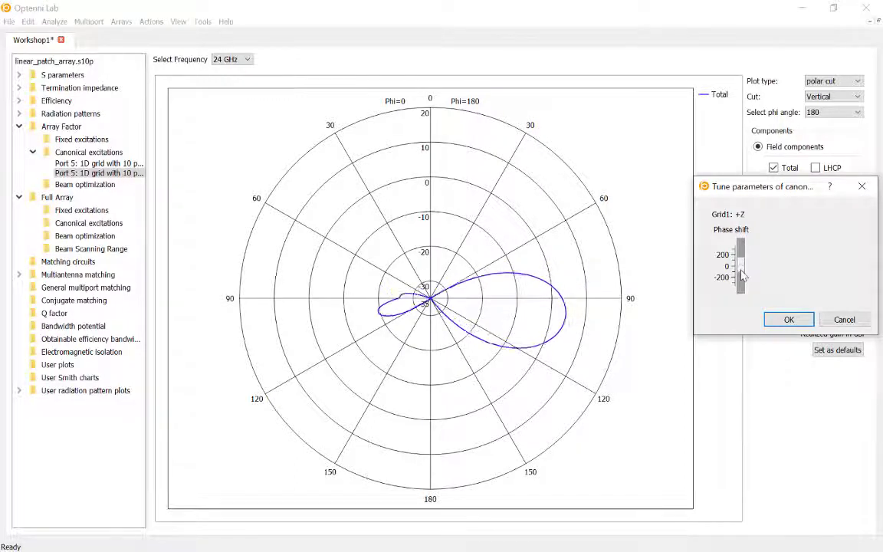
scroll(741, 276, down, 8)
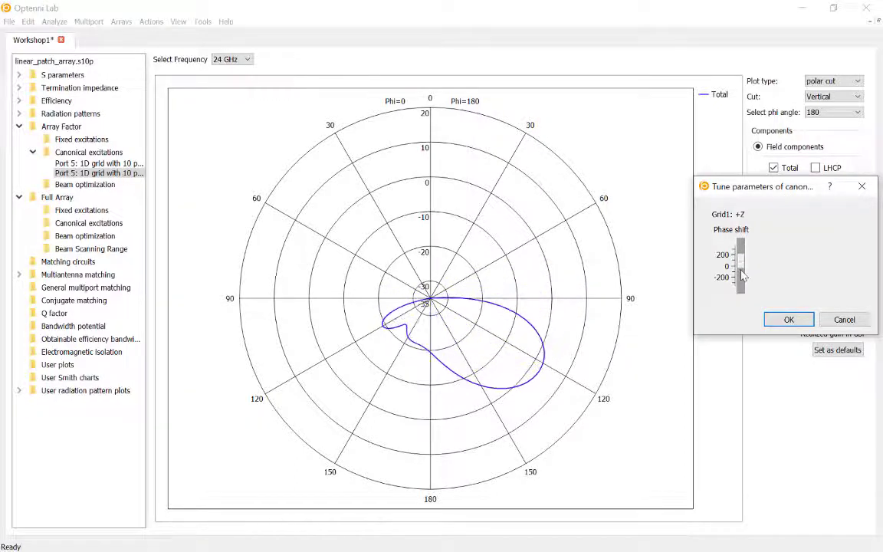
scroll(741, 276, down, 8)
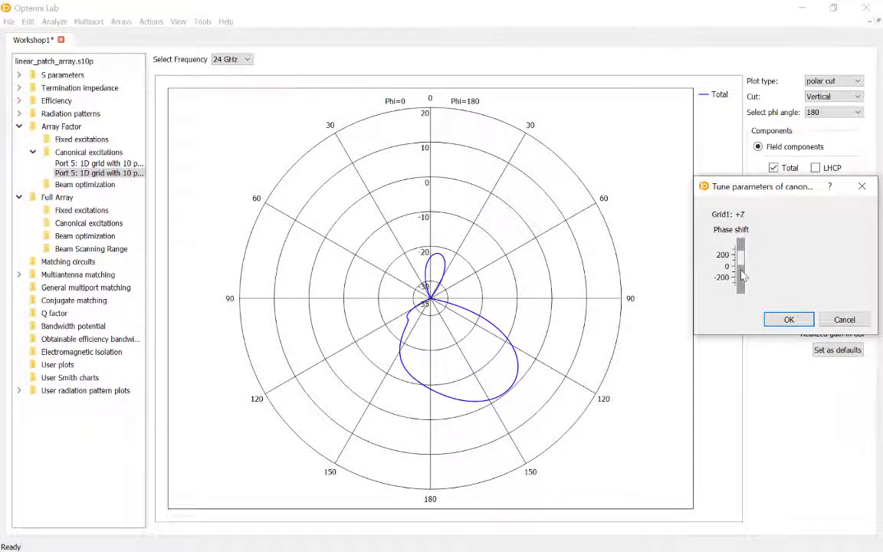
scroll(742, 276, down, 8)
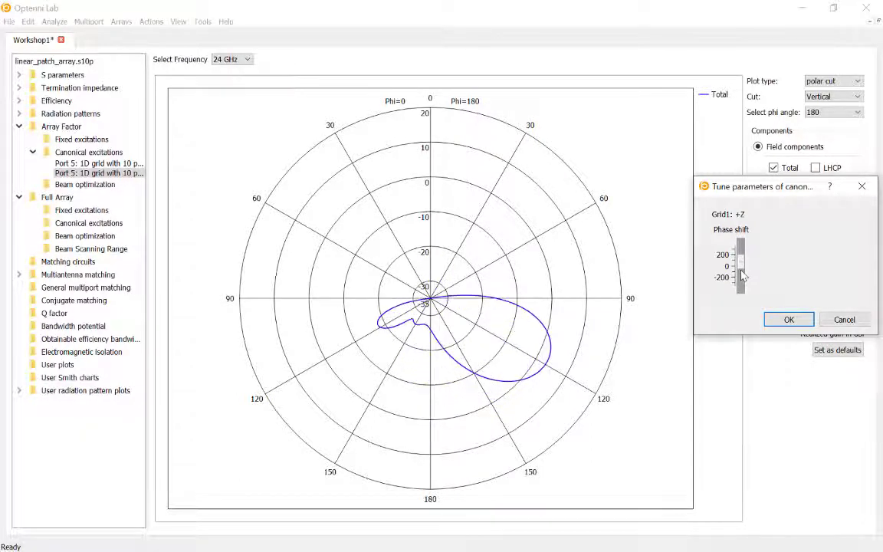
scroll(741, 276, down, 8)
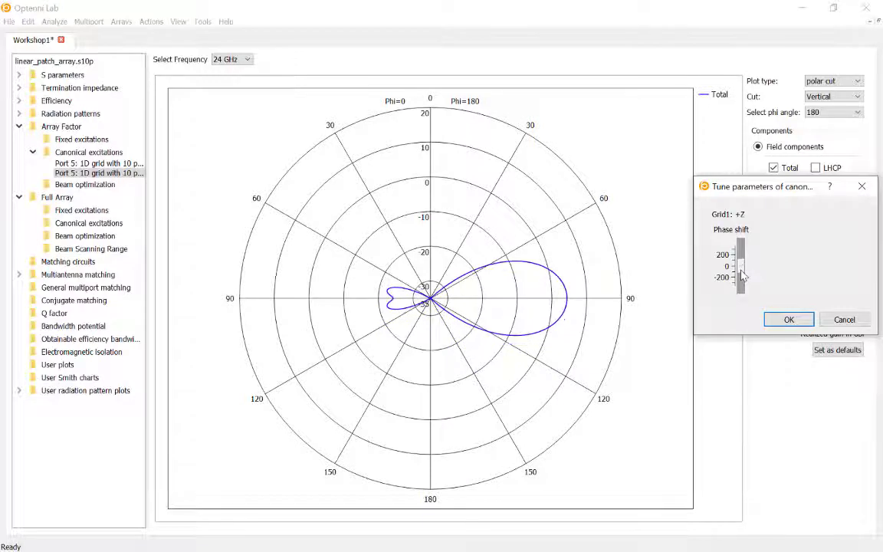
scroll(741, 276, down, 8)
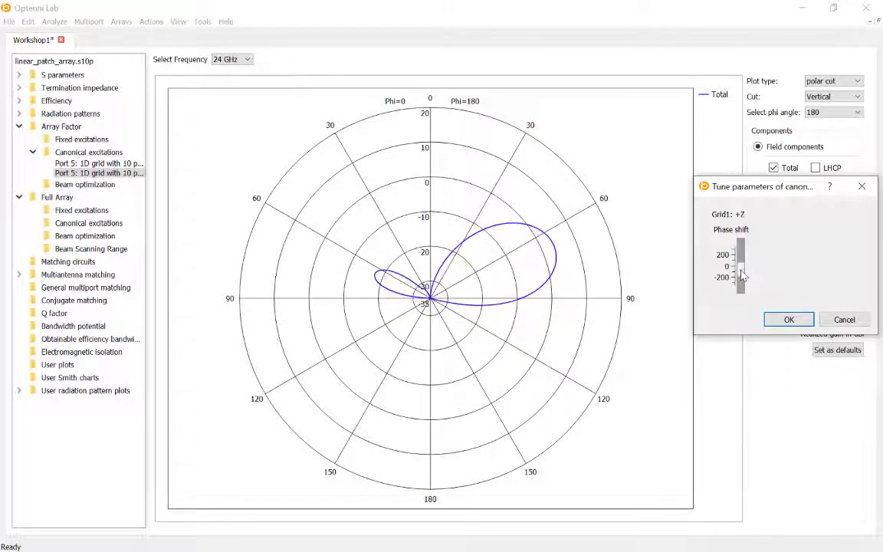
scroll(742, 276, down, 8)
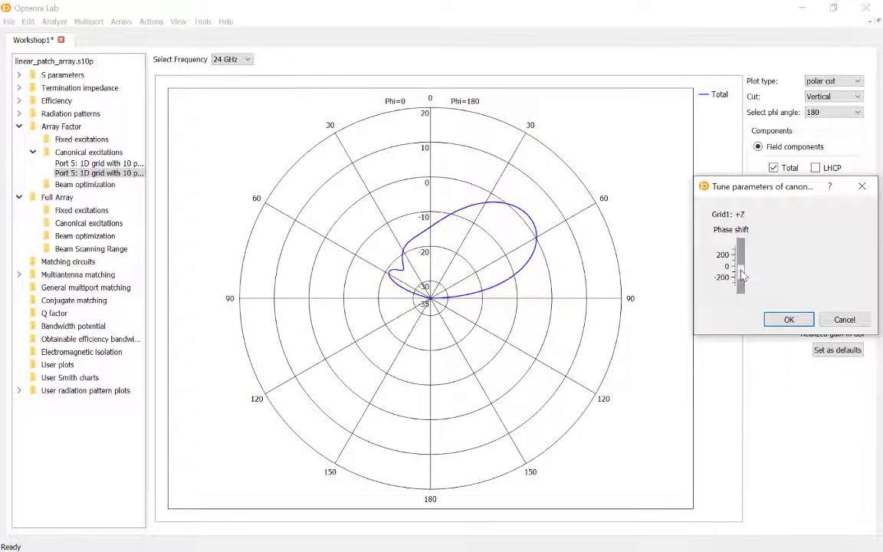
scroll(742, 275, down, 6)
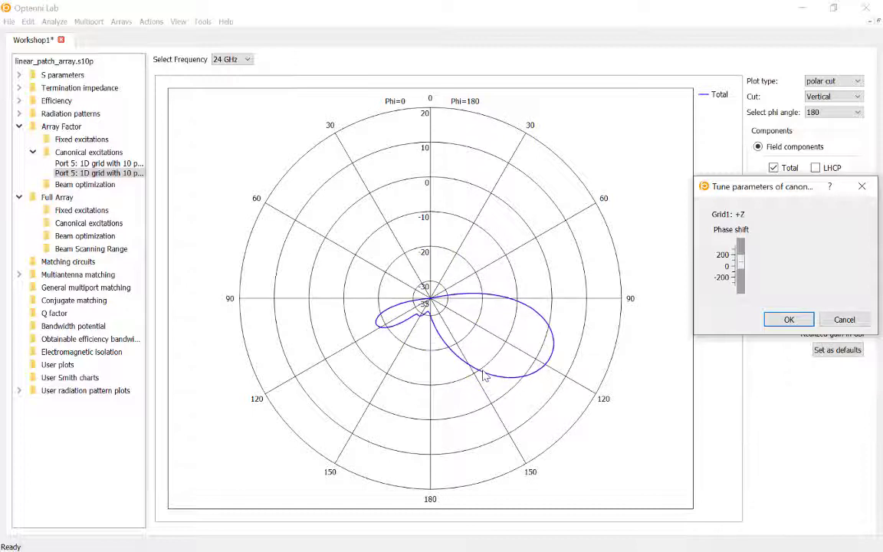
click(789, 319)
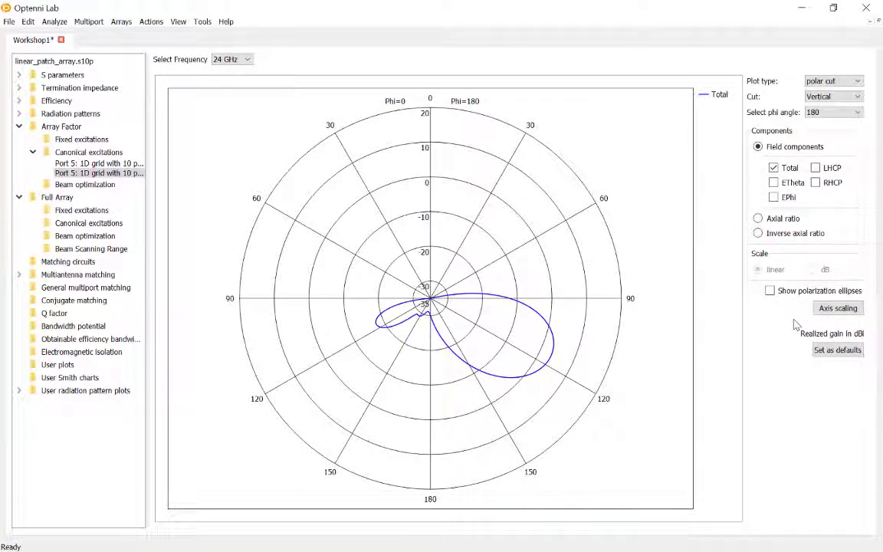
- Examine the binomial excitation's magnitudes and phases port by port, enlarging the excitation list to see more ports
right_click(544, 275)
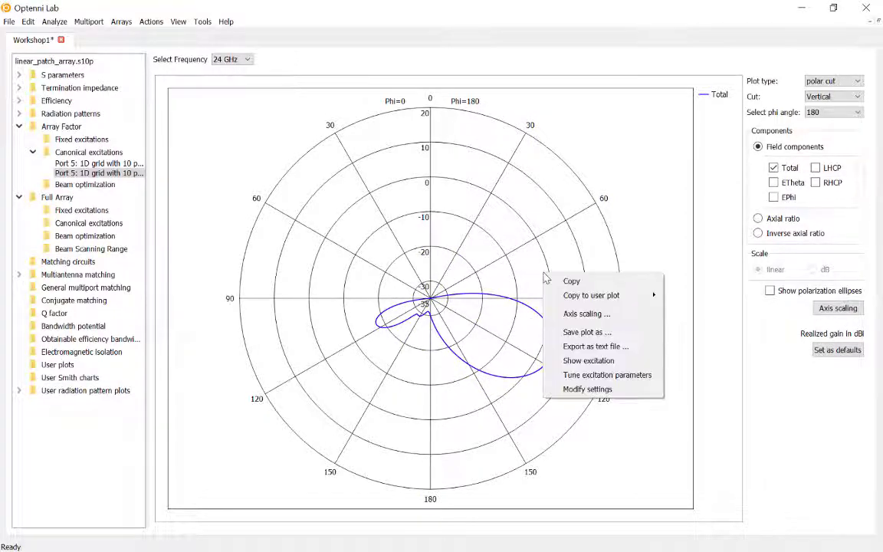
click(622, 361)
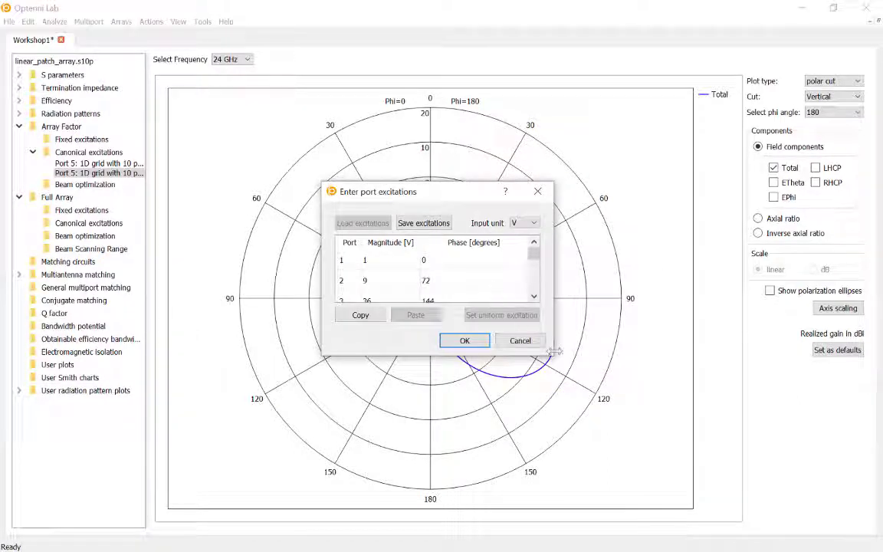
drag(551, 355, 669, 476)
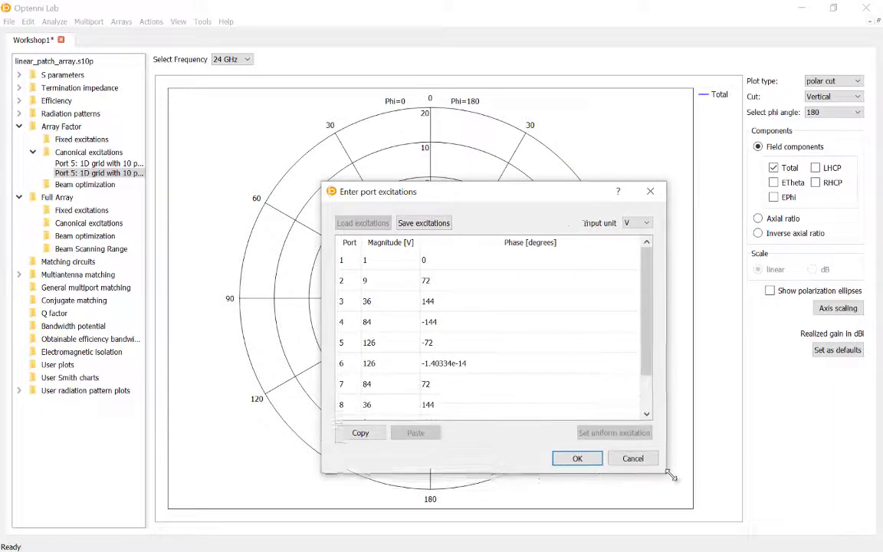
double_click(390, 262)
key(Down)
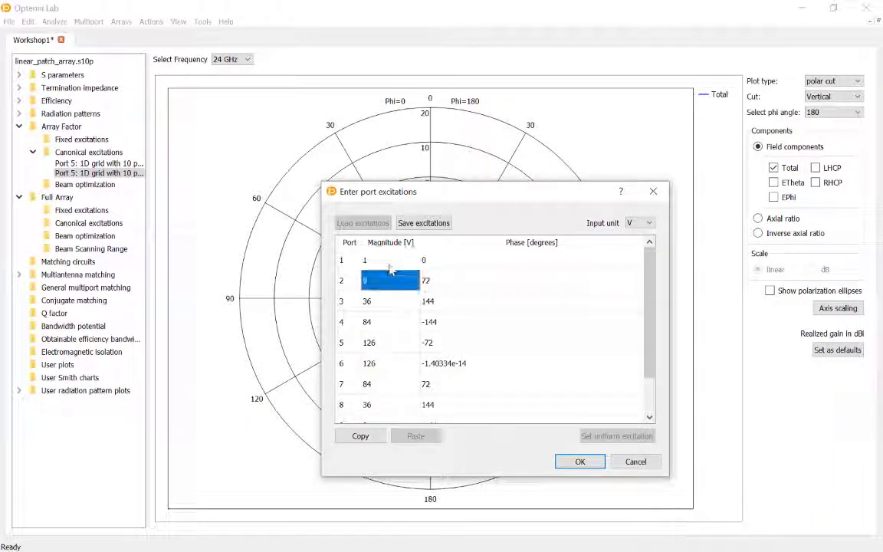
key(Down)
key(Down)
key(Down)
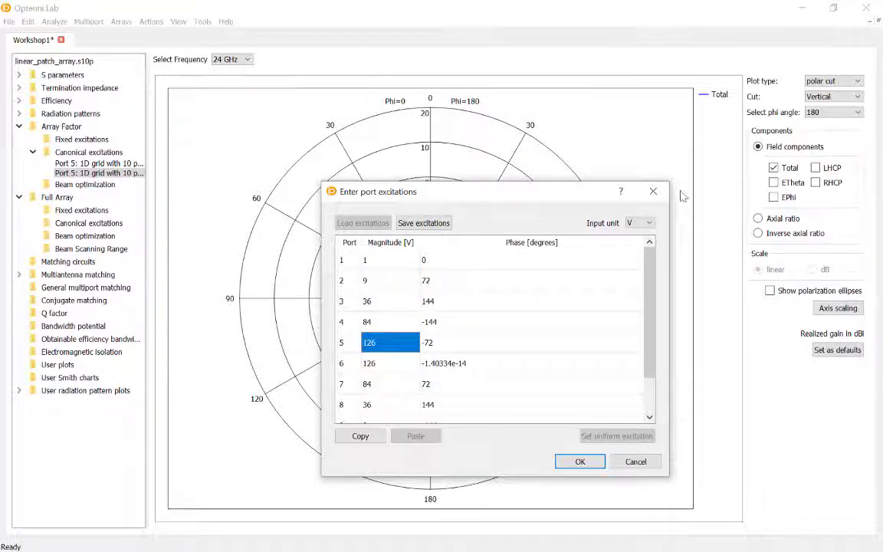
click(653, 192)
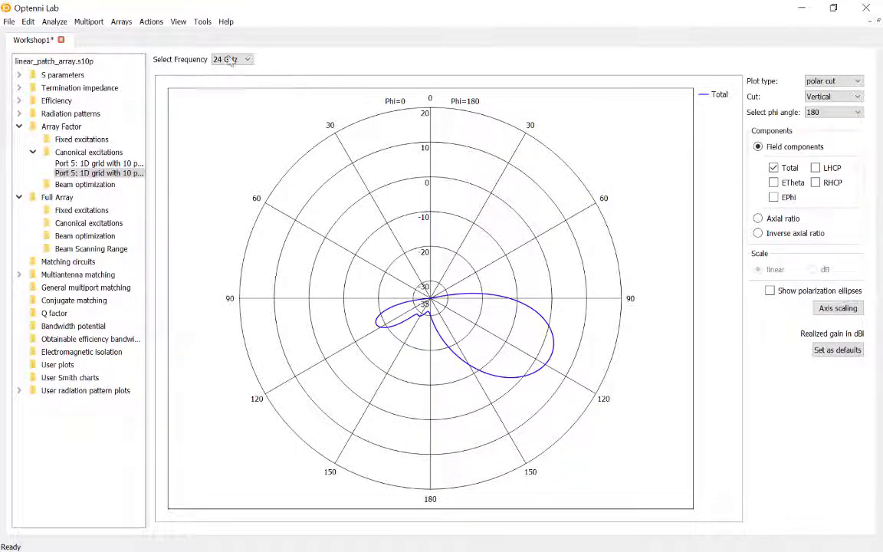
- Add an array factor canonical excitation for port 5 with Dolph-Chebyshev tapering, a -20 sidelobe level and 0 degrees progressive phase shift
click(121, 22)
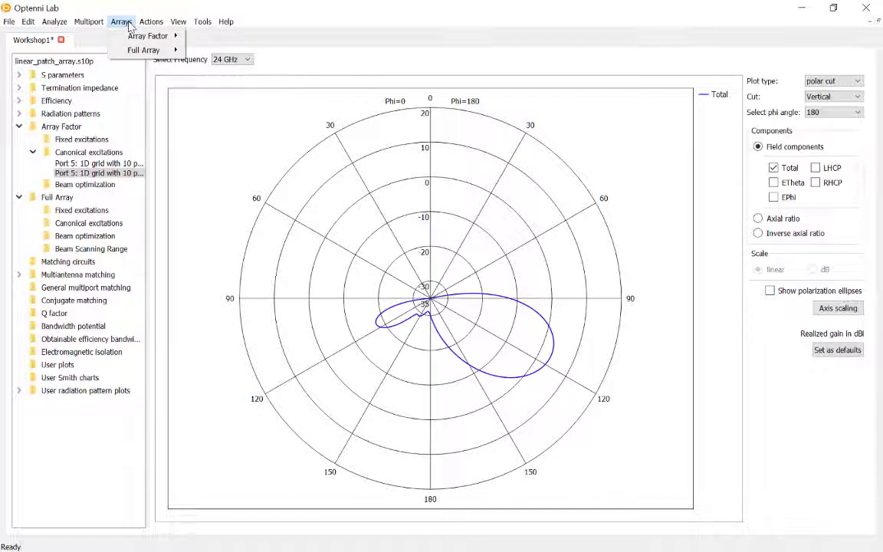
click(149, 22)
mouse_move(121, 21)
mouse_move(141, 36)
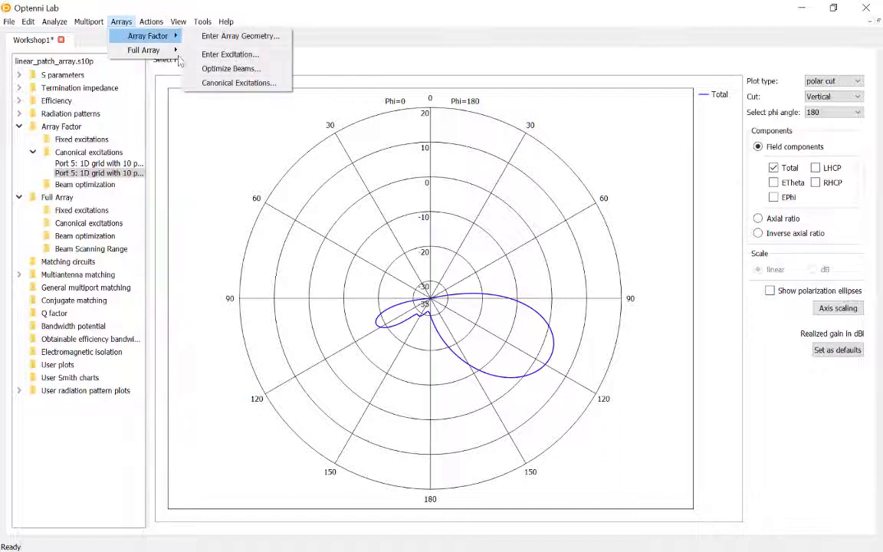
click(221, 84)
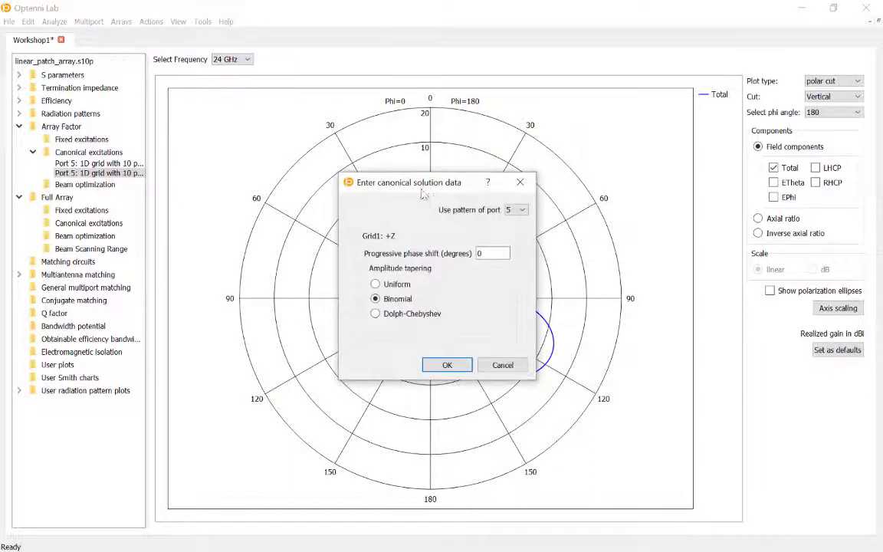
click(406, 314)
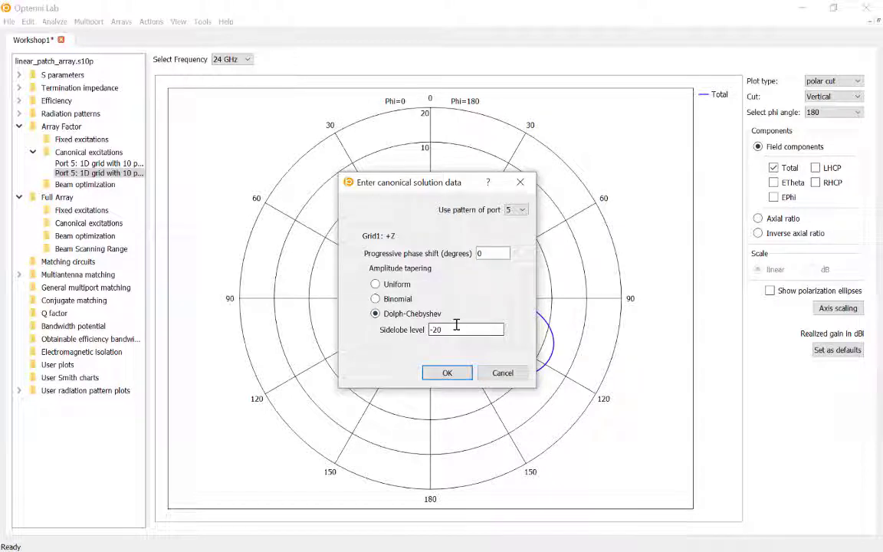
click(447, 373)
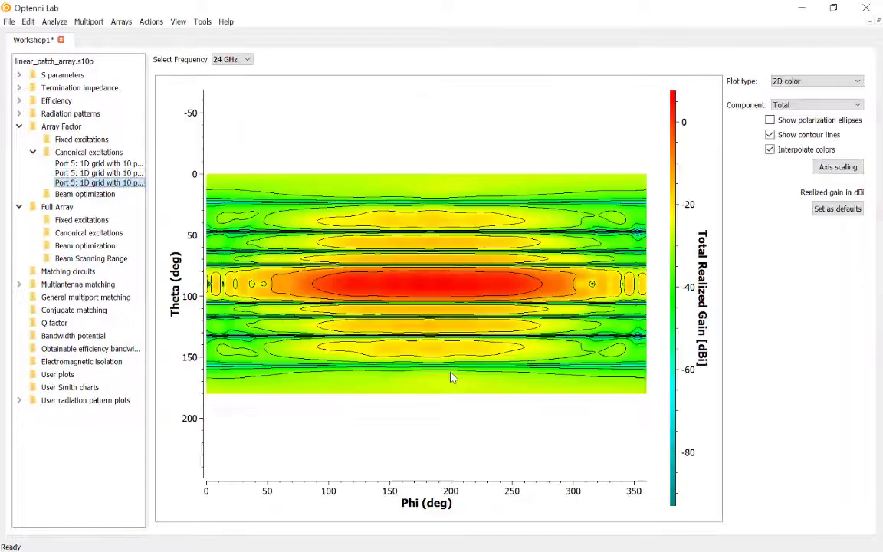
- Display the Dolph-Chebyshev excitation's pattern at 28 GHz as a vertical polar cut at a phi angle of 180
click(232, 59)
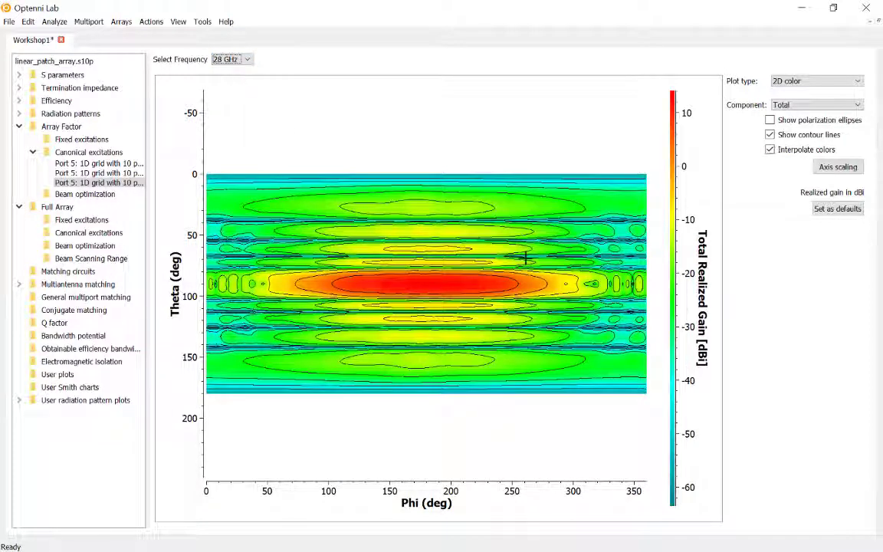
click(846, 83)
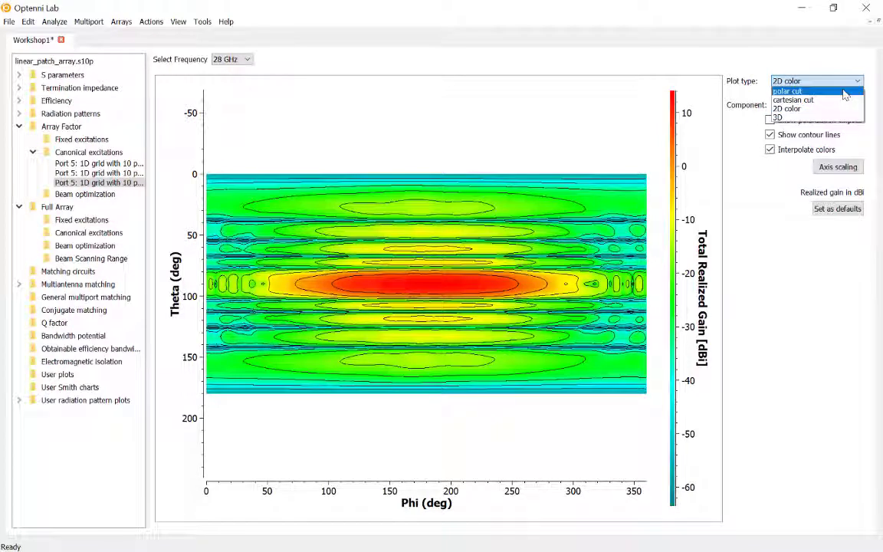
click(845, 92)
click(833, 97)
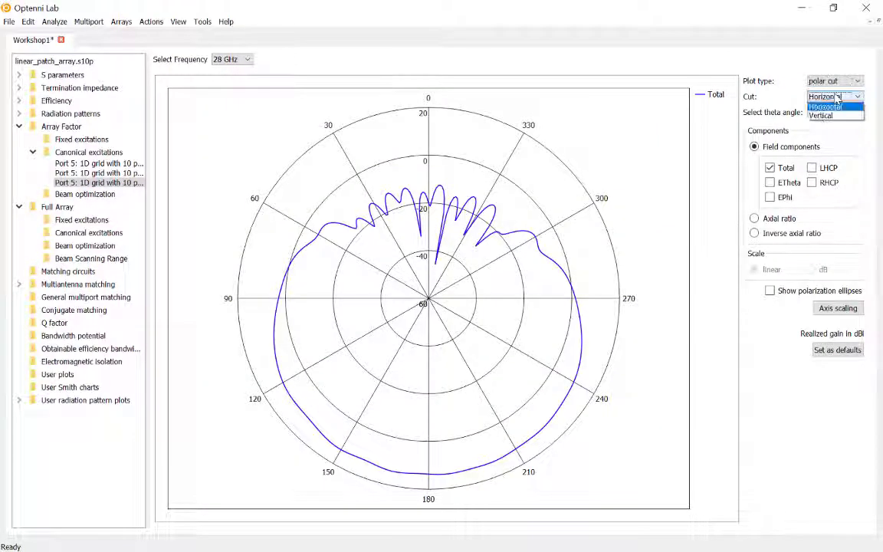
click(839, 117)
click(840, 113)
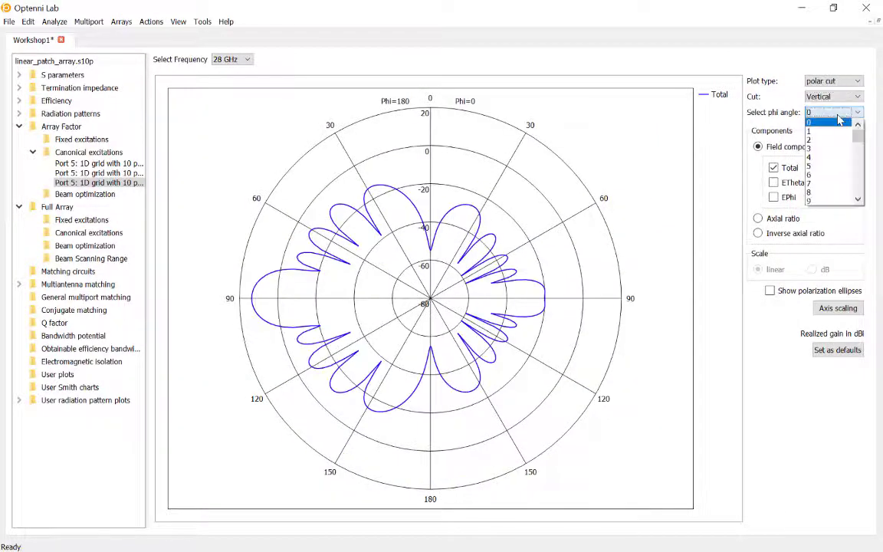
key(Page_Down)
key(End)
key(Return)
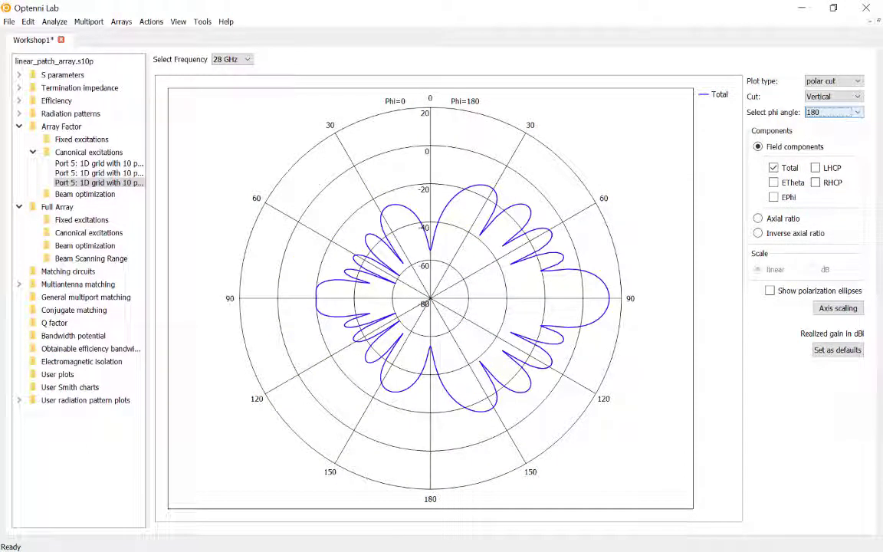
- Switch the Dolph-Chebyshev polar plot's radial scaling to manual with a minimum of -30
click(837, 308)
click(341, 228)
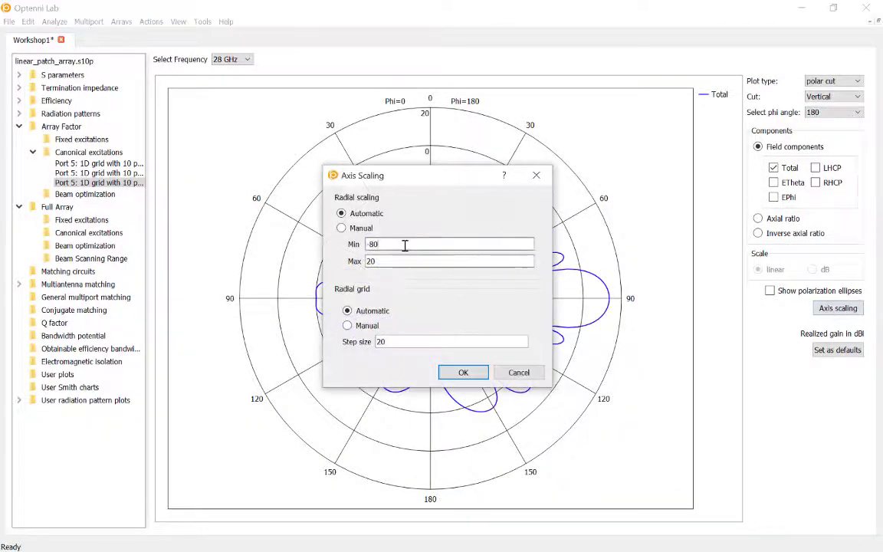
double_click(403, 243)
text(10)
key(BackSpace)
key(BackSpace)
text(3)
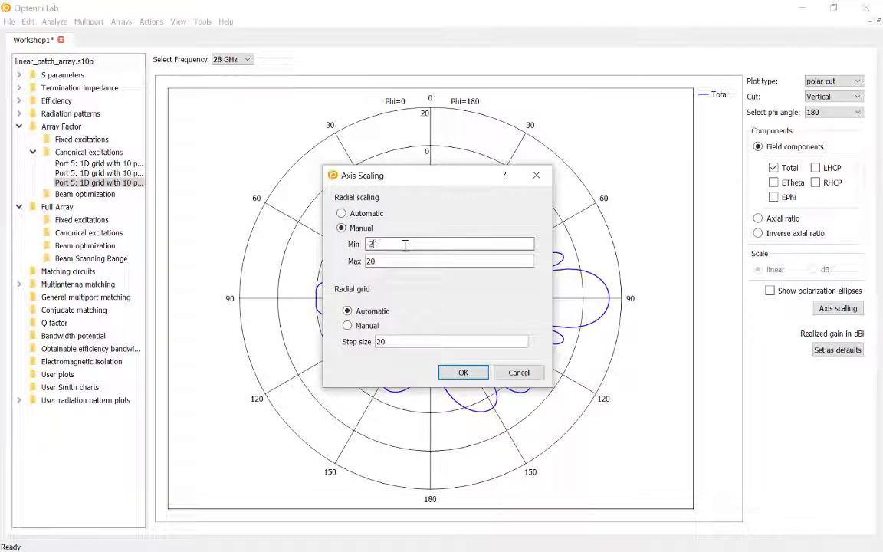
text(0)
key(Return)
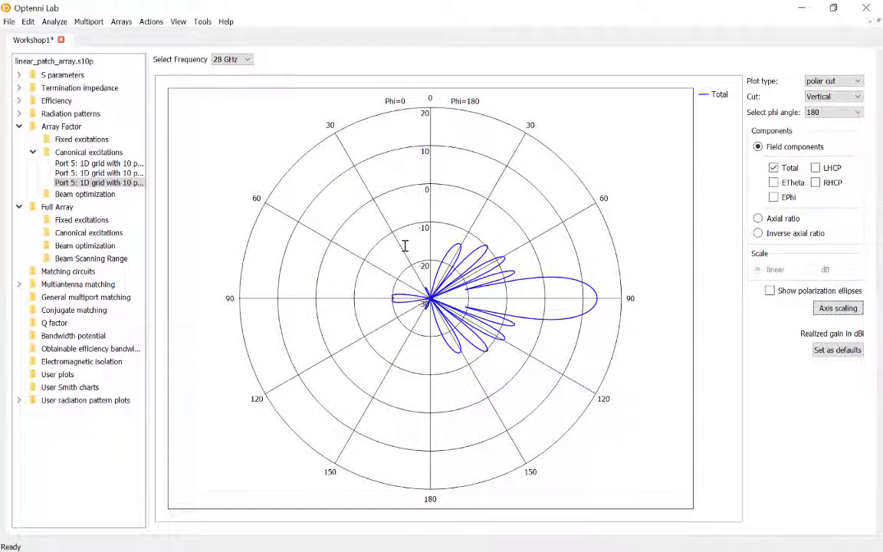
- Tune the Dolph-Chebyshev excitation's +Z grid phase shift to steer the main beam to about 60 degrees theta
right_click(661, 252)
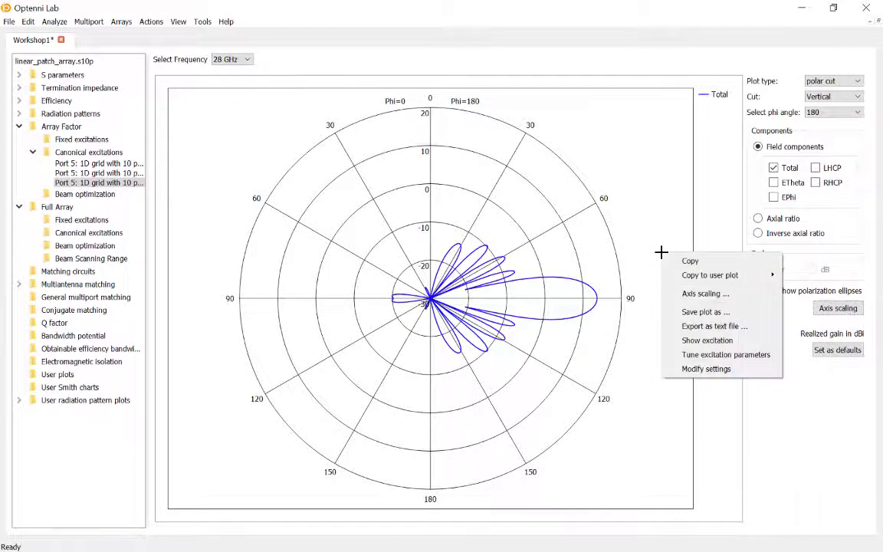
click(720, 357)
drag(412, 234, 725, 102)
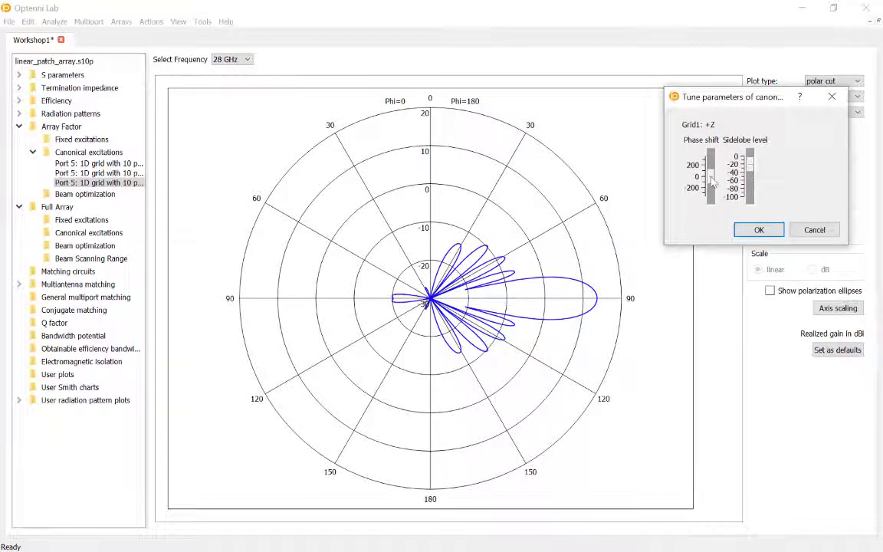
scroll(717, 181, down, 5)
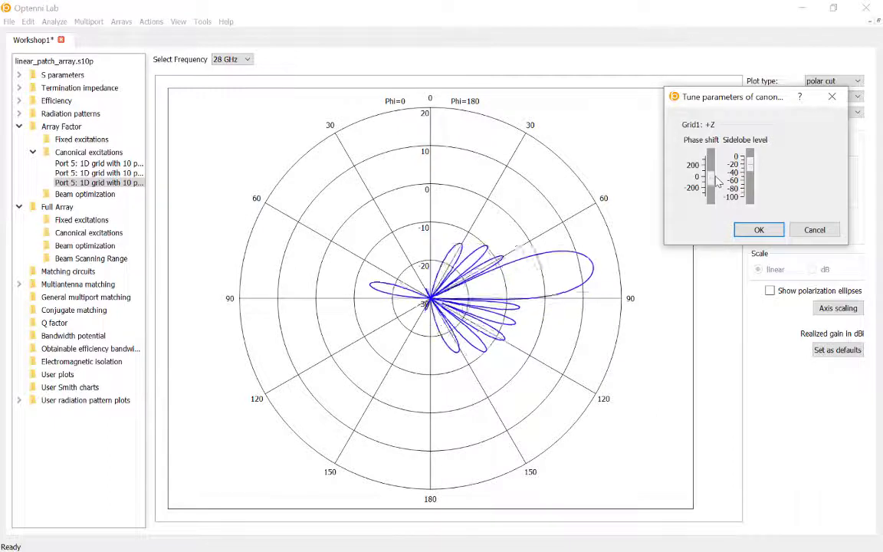
scroll(718, 181, down, 2)
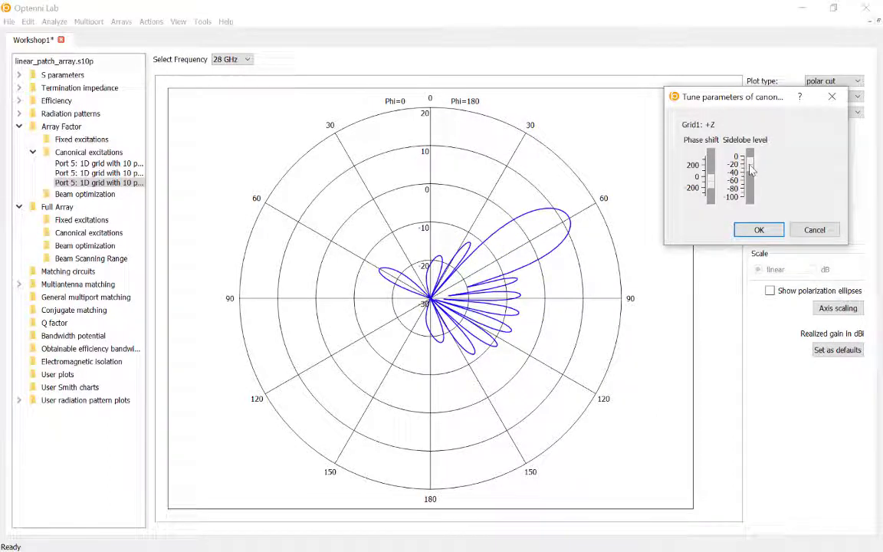
- Tune the Dolph-Chebyshev excitation's +Z grid sidelobe level through higher and lower values, settling on about -30, and accept the parameters
scroll(751, 170, down, 6)
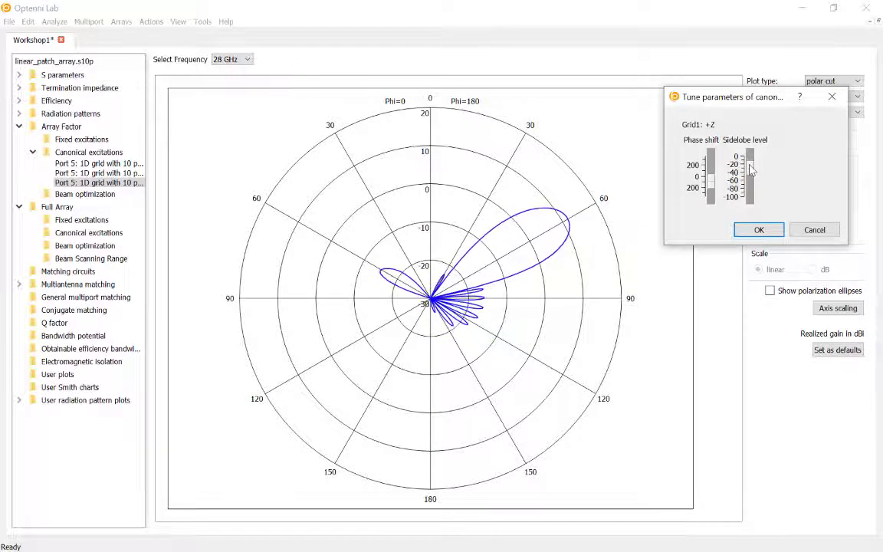
scroll(751, 170, down, 4)
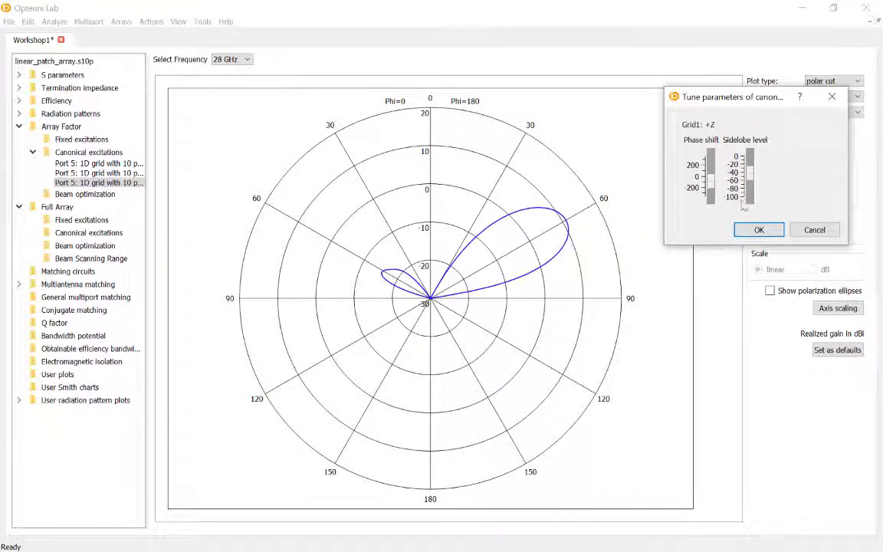
scroll(752, 180, up, 1)
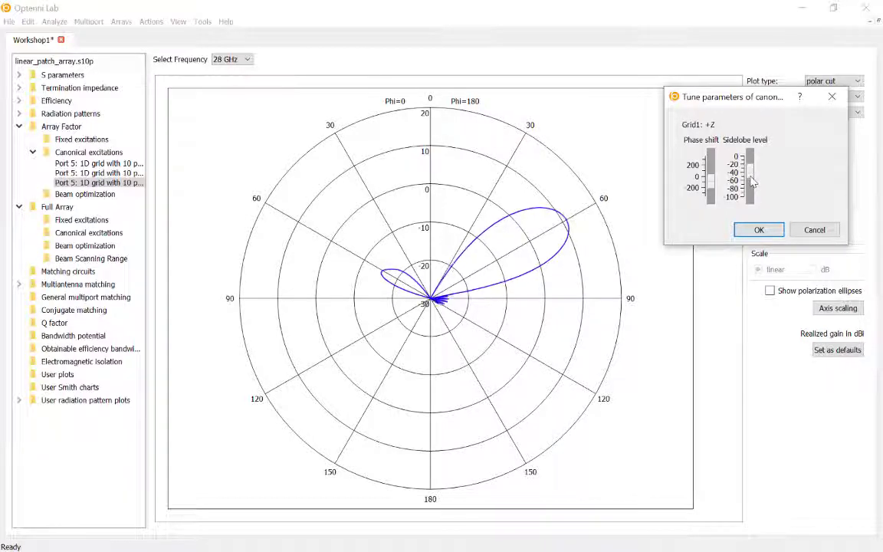
scroll(752, 181, up, 1)
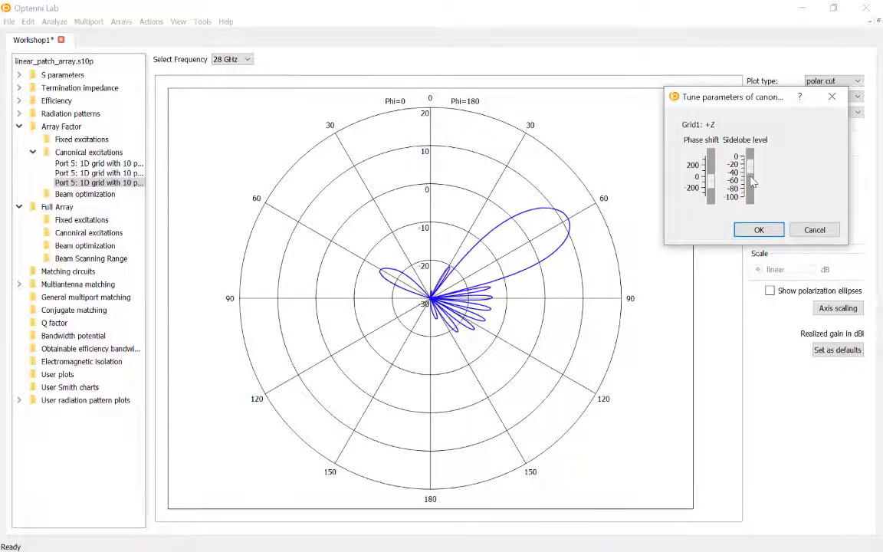
scroll(753, 181, up, 1)
scroll(752, 181, up, 1)
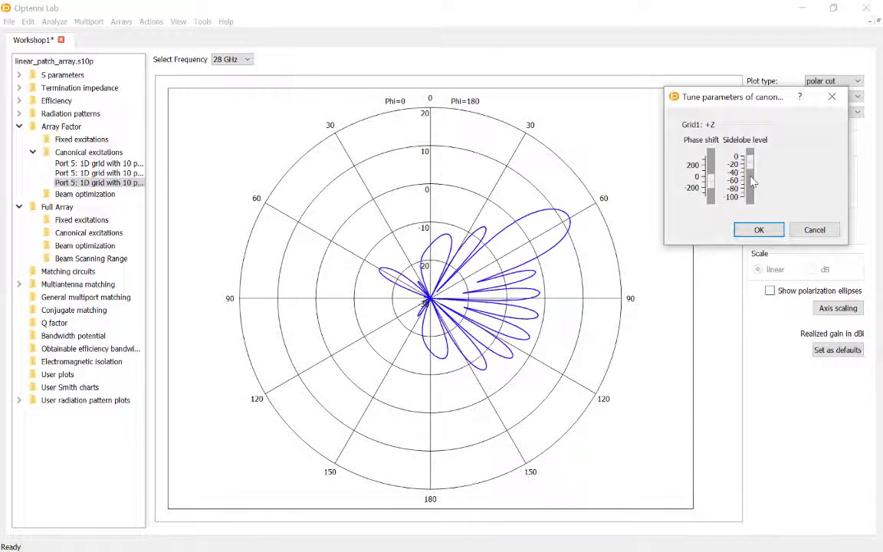
scroll(753, 180, down, 2)
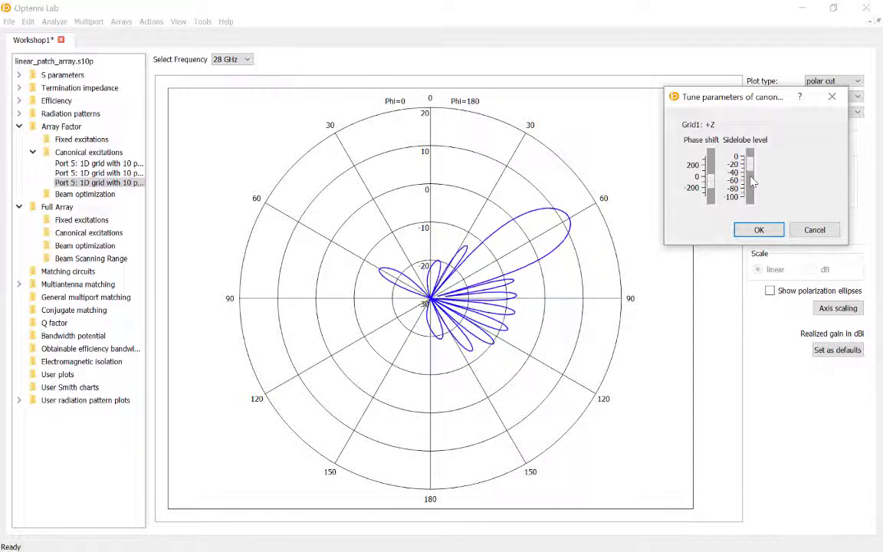
scroll(753, 181, down, 1)
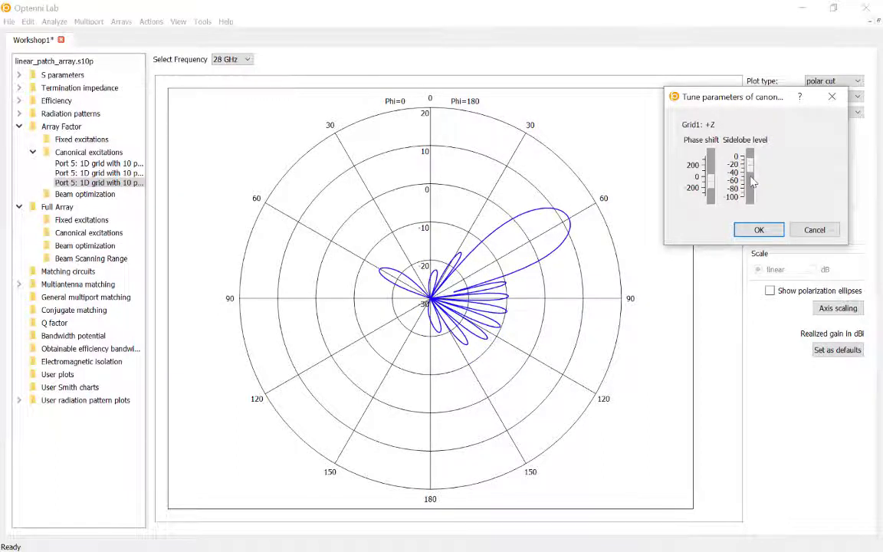
scroll(753, 180, down, 1)
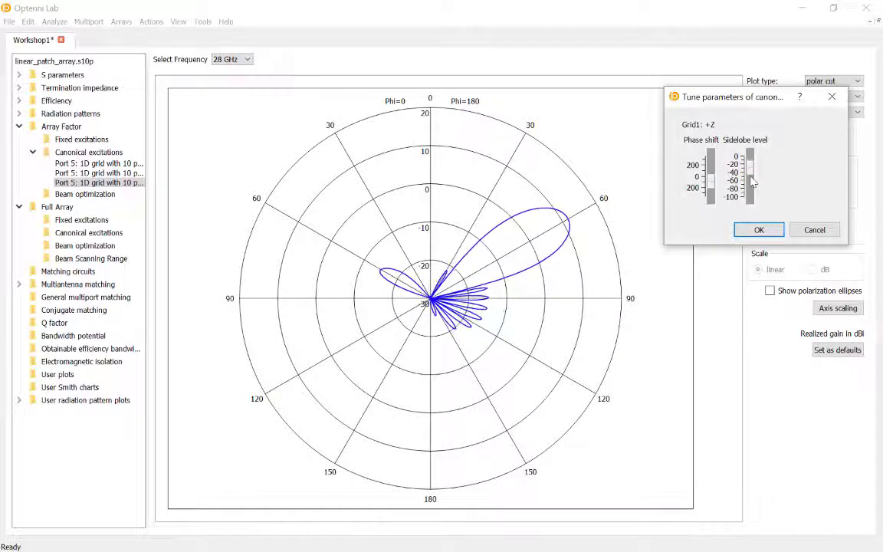
scroll(753, 181, down, 1)
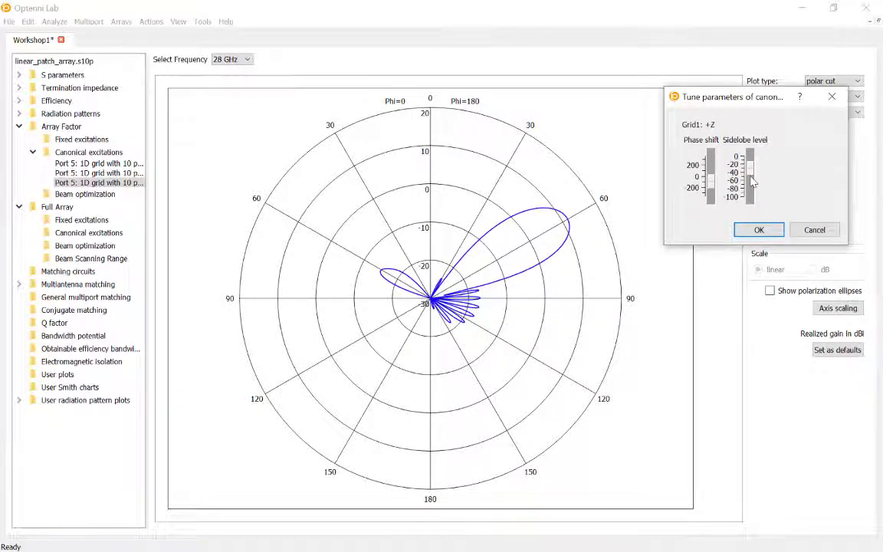
scroll(752, 181, up, 4)
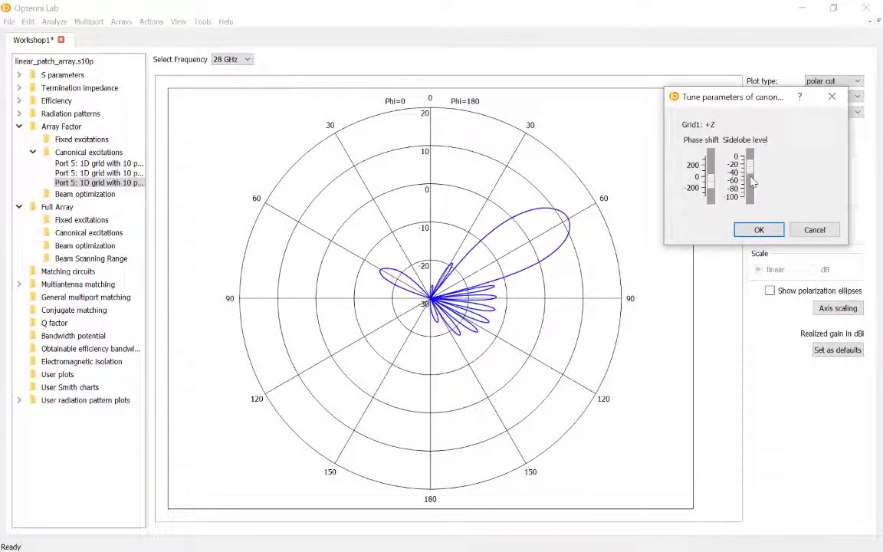
scroll(752, 181, down, 4)
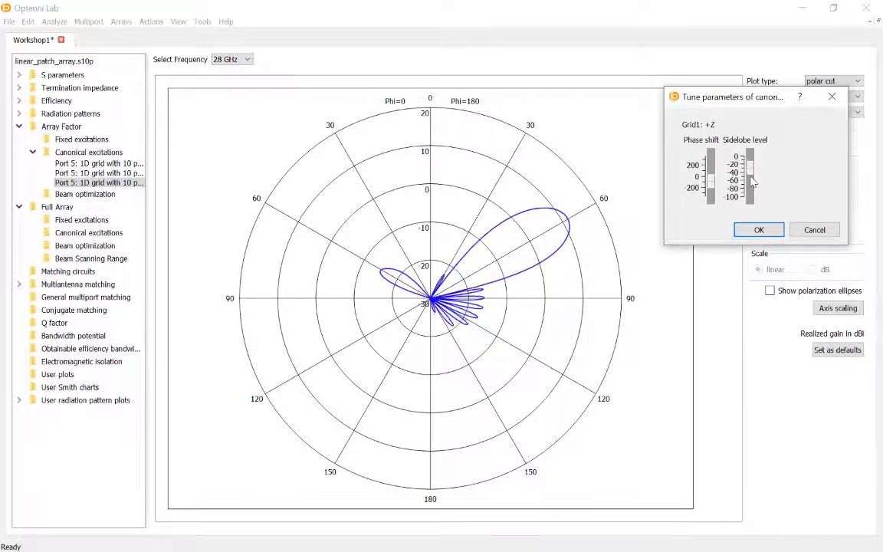
scroll(752, 181, up, 3)
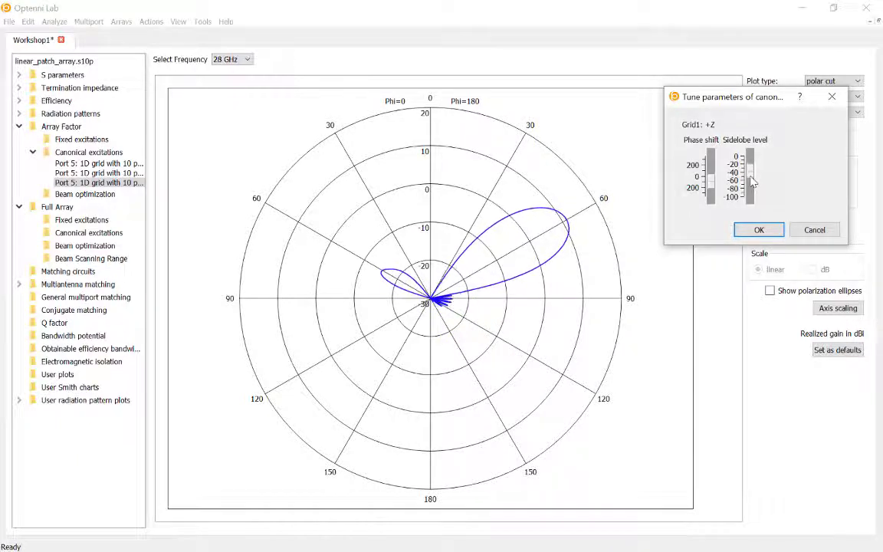
click(755, 230)
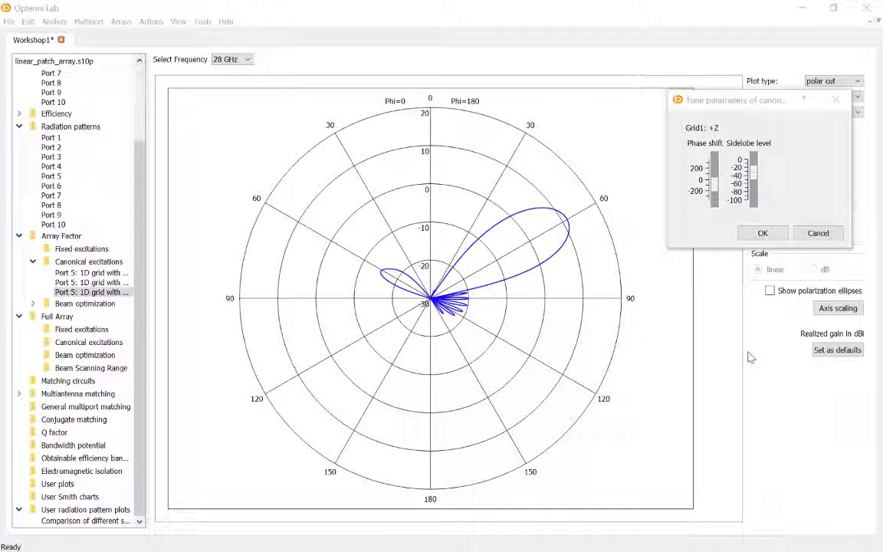
- Copy the tuned Dolph-Chebyshev polar pattern to a new user radiation pattern plot
right_click(578, 272)
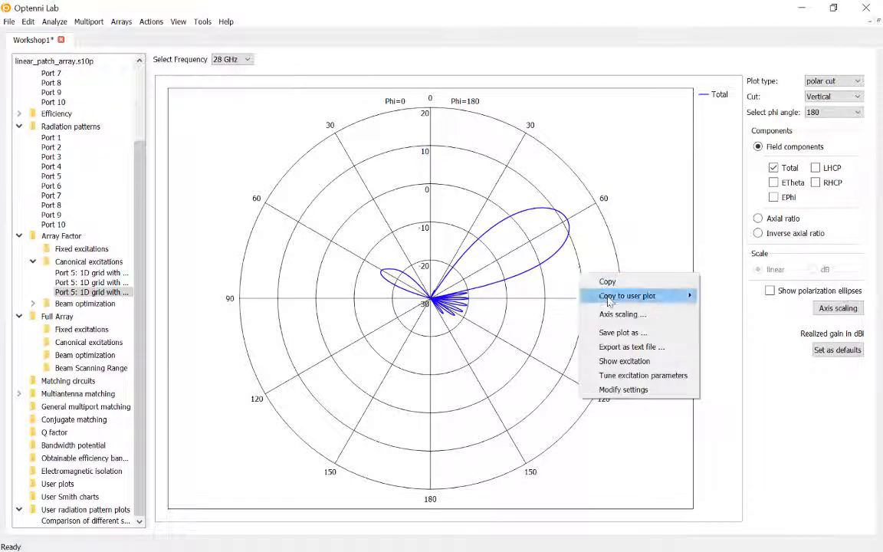
mouse_move(609, 301)
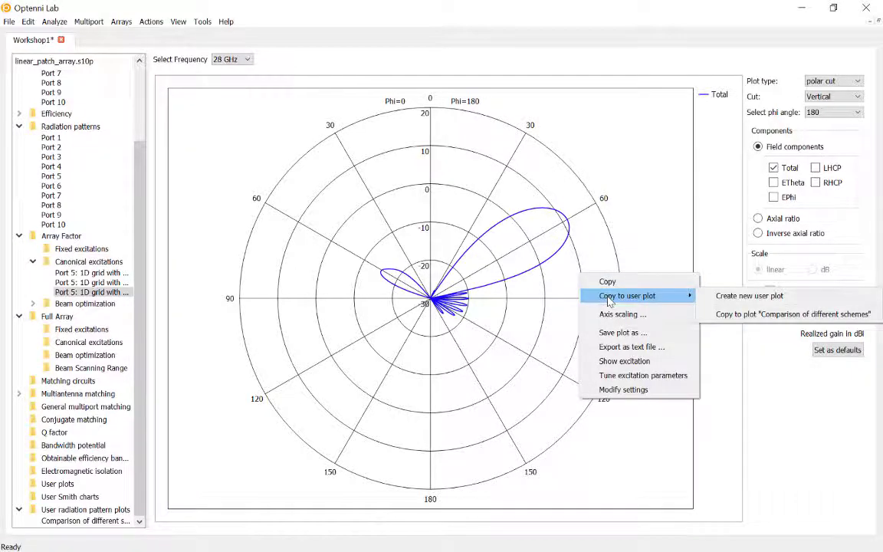
click(728, 302)
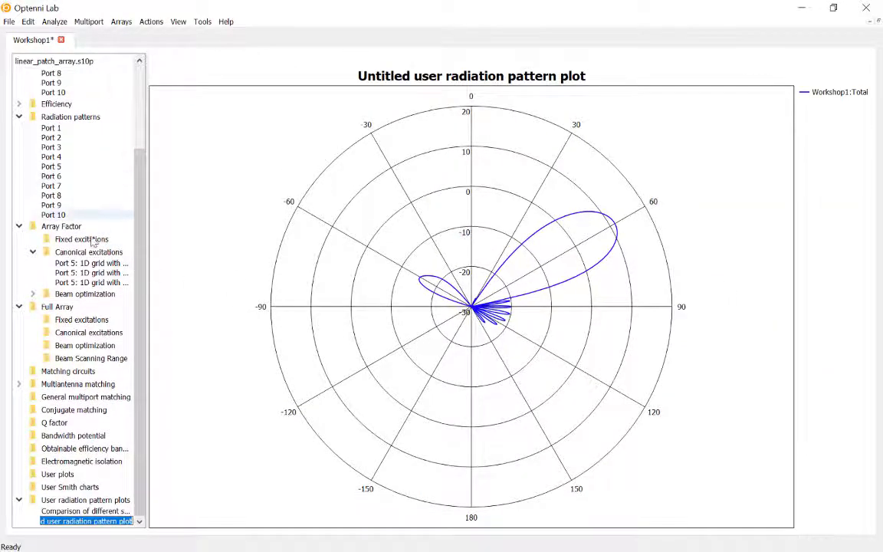
- Copy the binomial and the uniform excitation's polar patterns into the untitled user radiation pattern plot
click(91, 272)
right_click(572, 290)
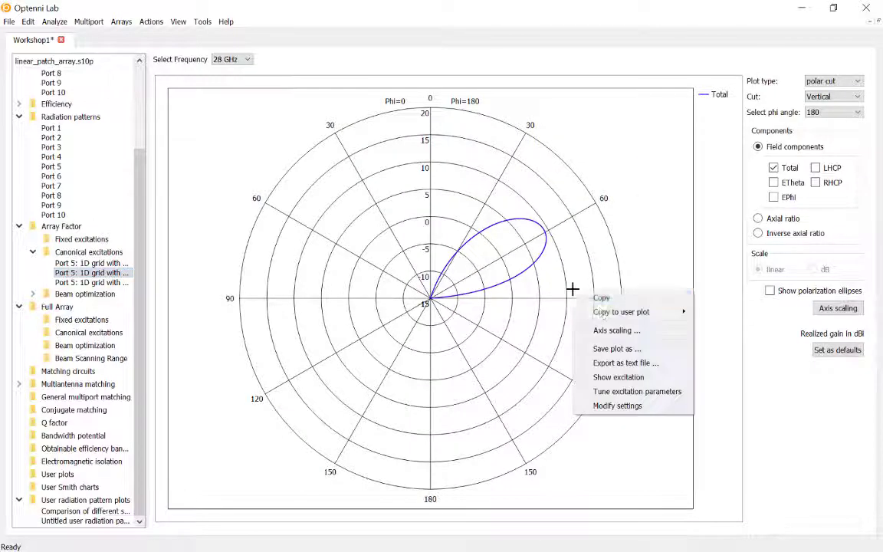
mouse_move(613, 312)
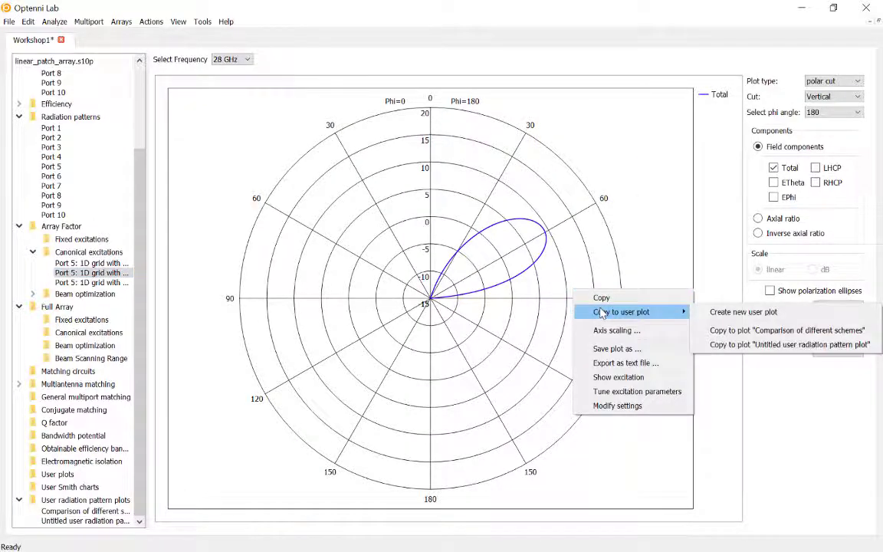
click(748, 346)
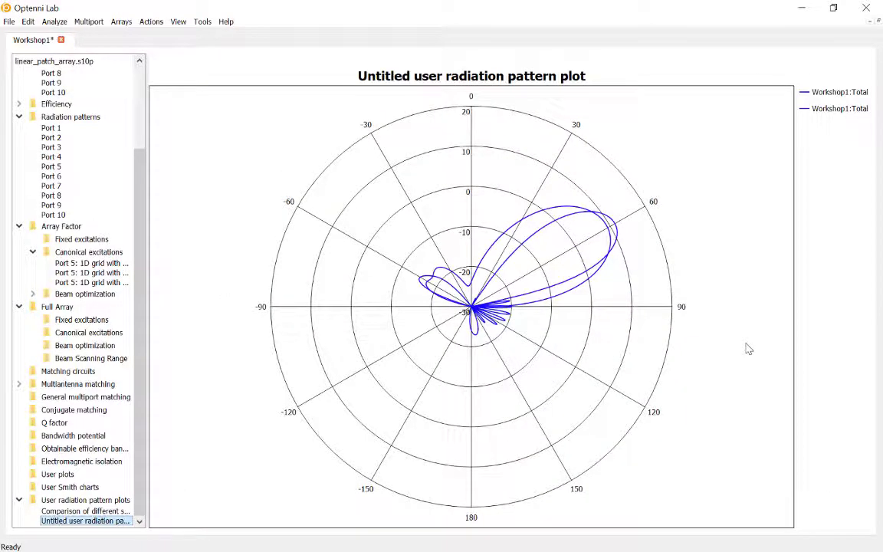
click(92, 263)
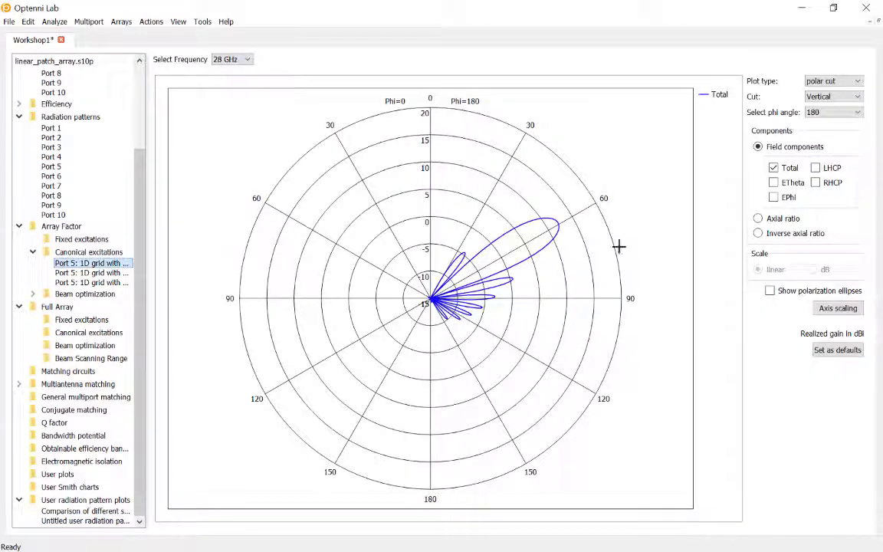
right_click(570, 262)
mouse_move(590, 286)
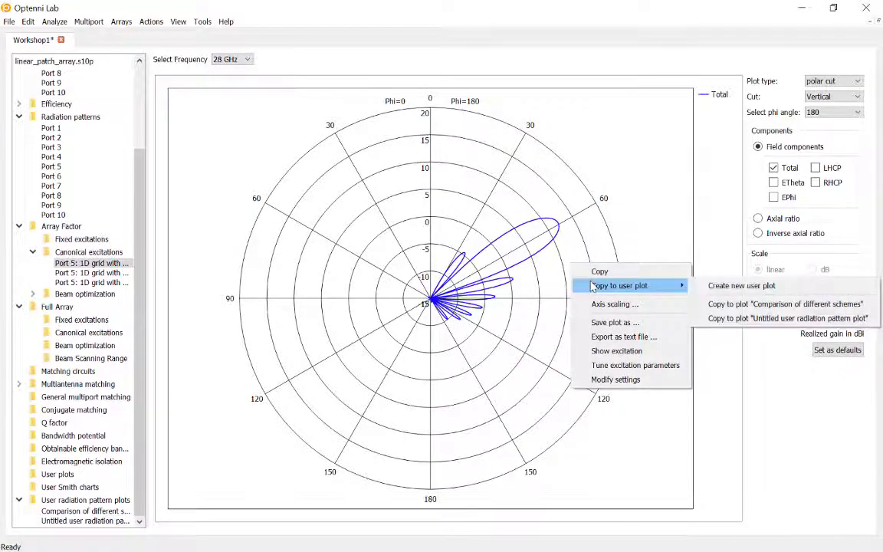
click(774, 318)
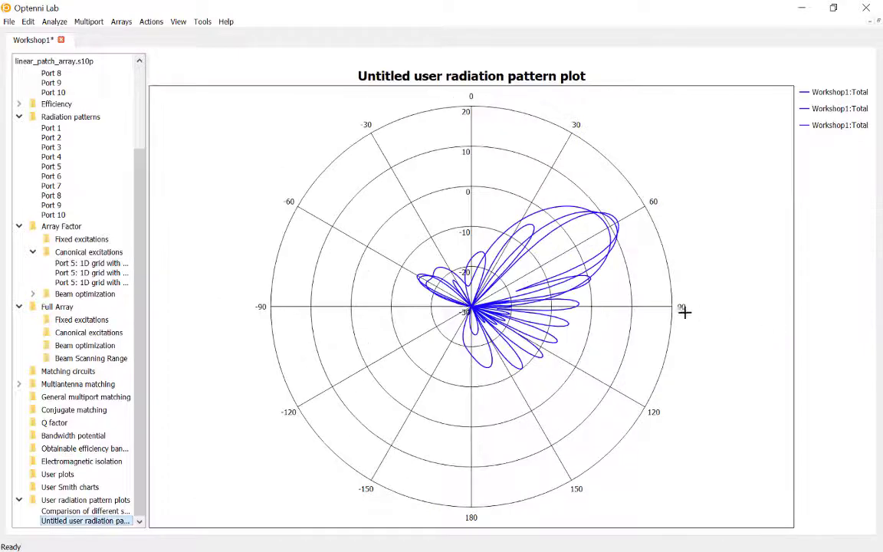
- Edit the untitled user plot's data, labelling the first curve Dolph and the second curve Binomial
right_click(629, 314)
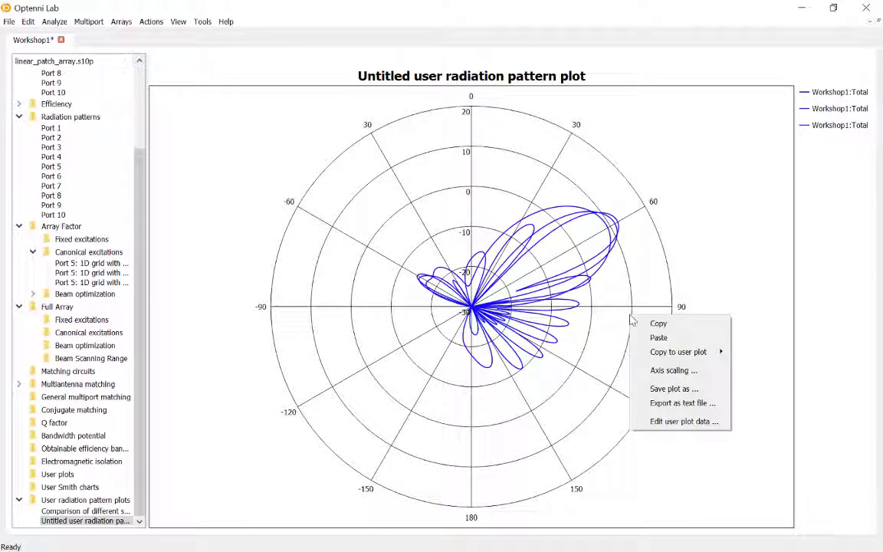
click(693, 420)
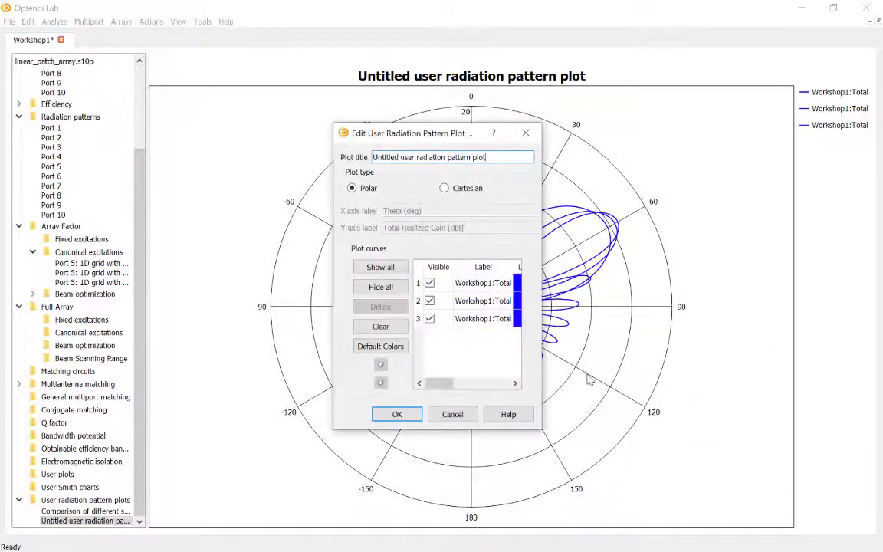
drag(541, 299, 728, 299)
drag(674, 132, 345, 123)
click(131, 272)
click(130, 273)
text(D)
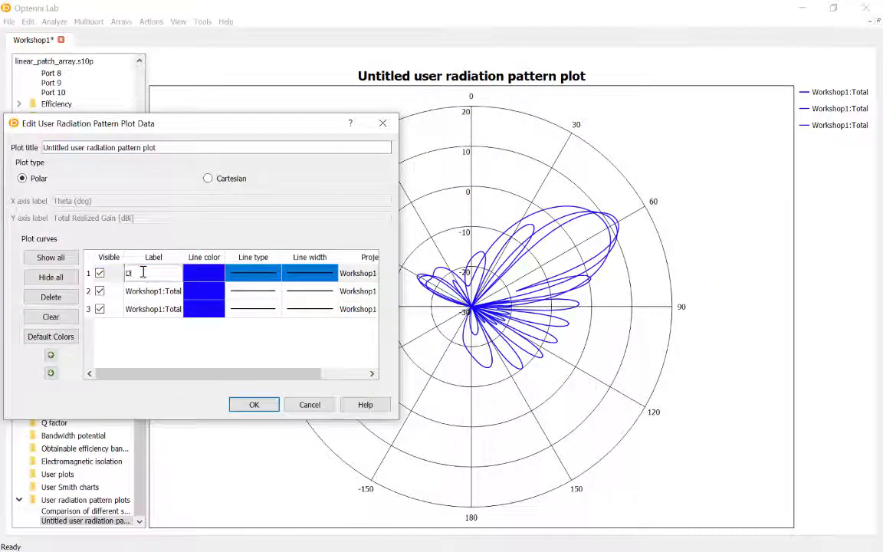
text(olph)
double_click(135, 291)
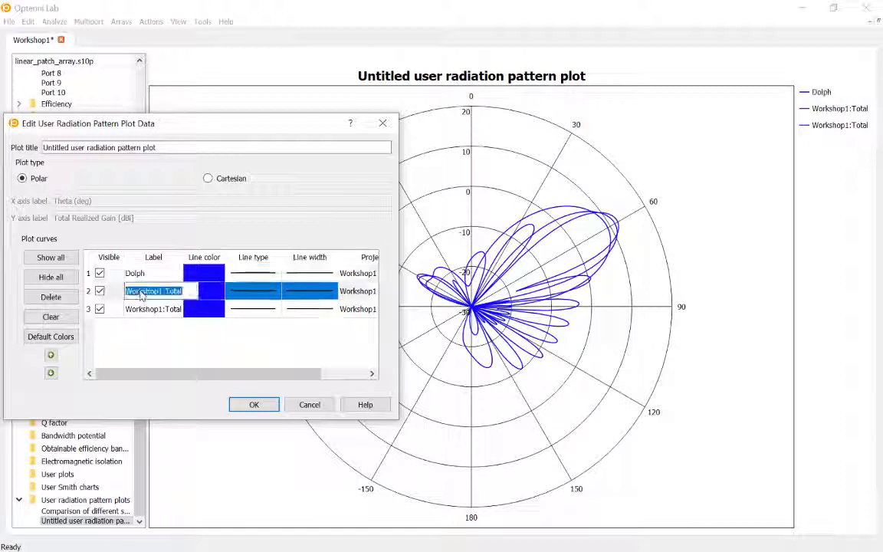
text(Binomial)
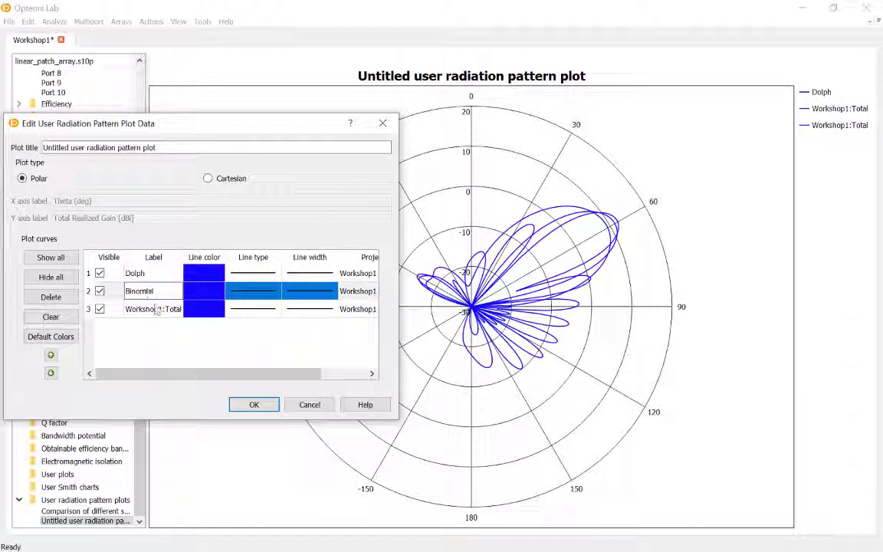
- Label the third curve Progressive phase shift, assign default colors to the plot curves, and accept the plot data
double_click(159, 310)
text(Progre)
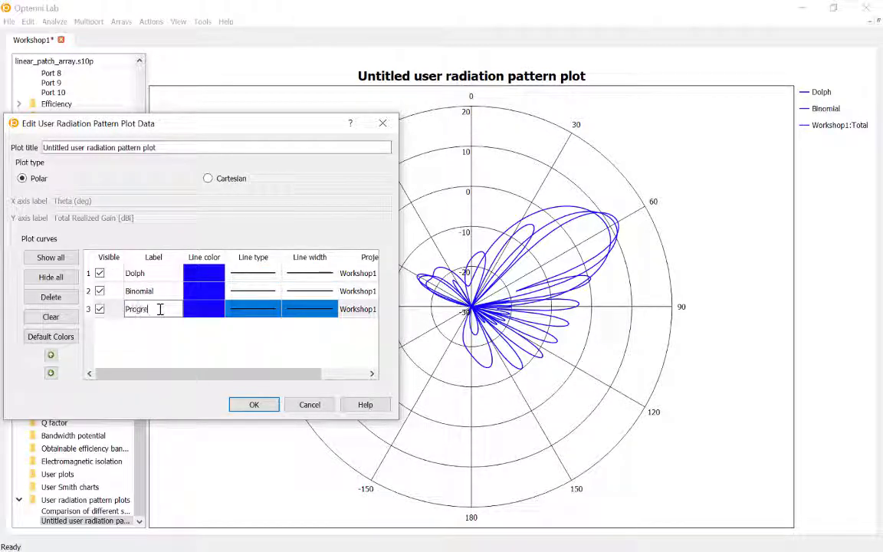
text(ssive phase shift)
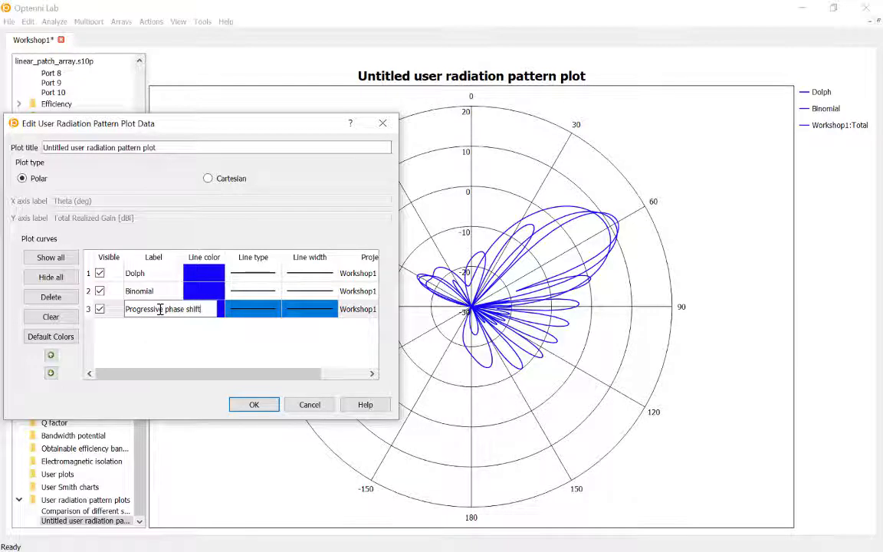
key(Return)
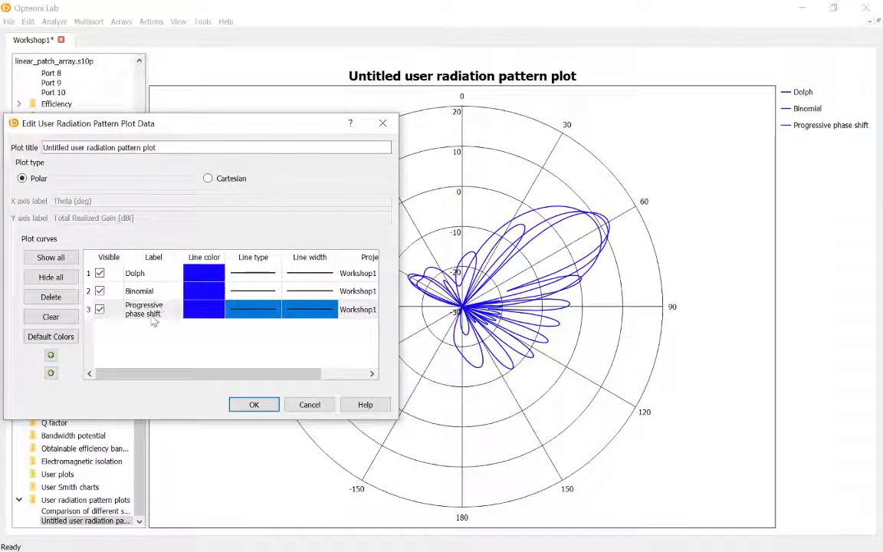
click(60, 341)
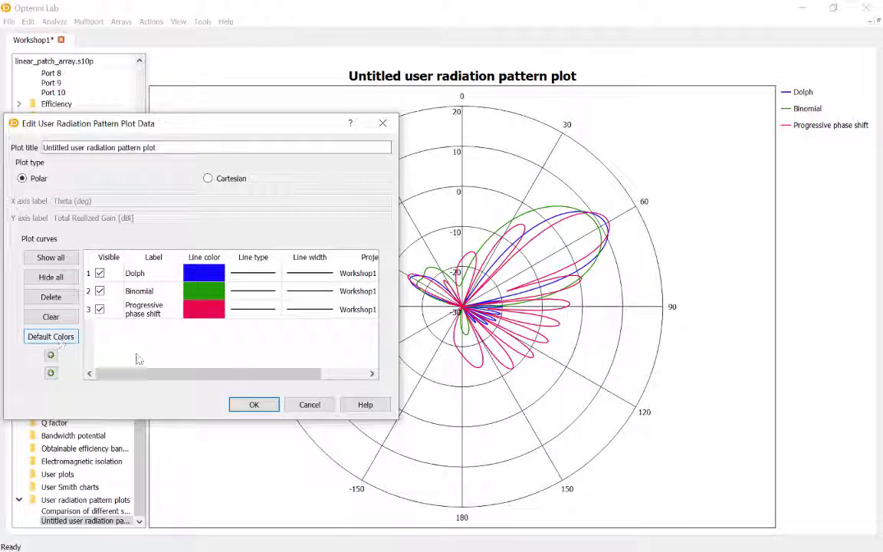
click(262, 410)
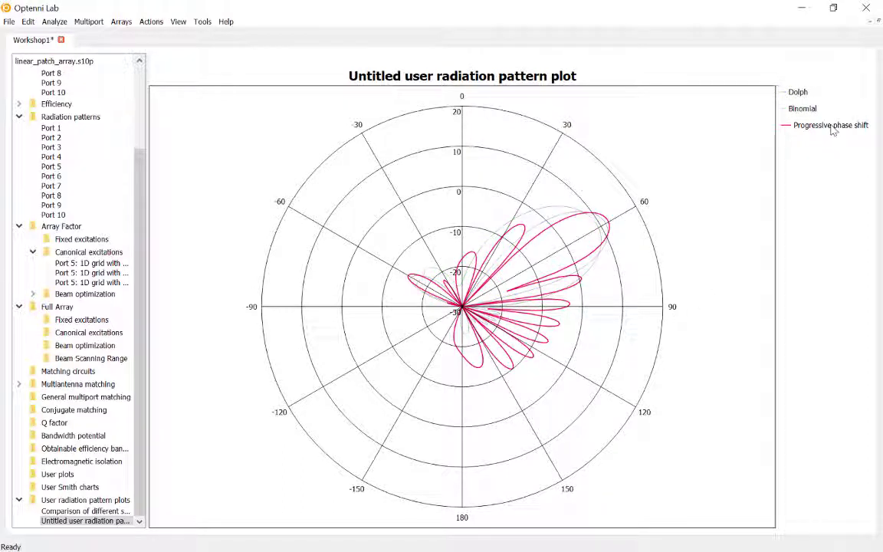
- Highlight the Dolph, Binomial and Progressive phase shift curves one after another to compare their main beams and sidelobes
click(802, 93)
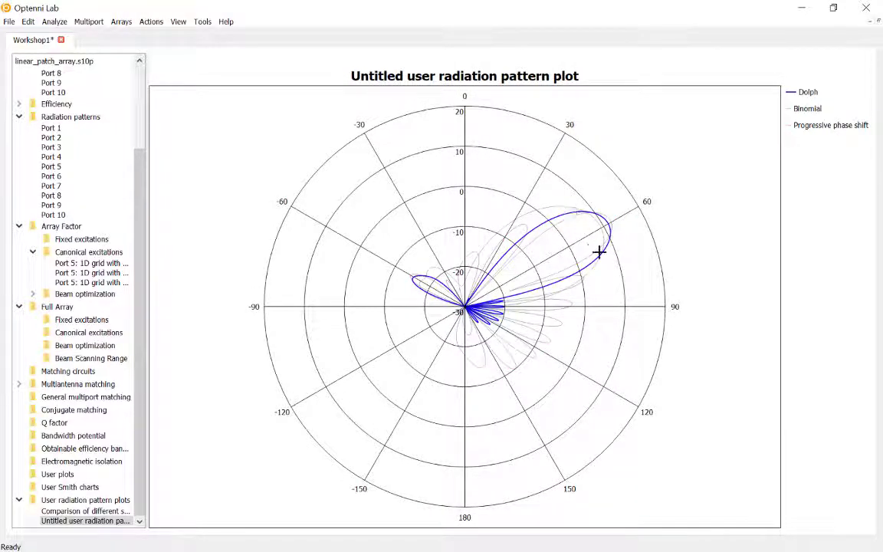
click(806, 109)
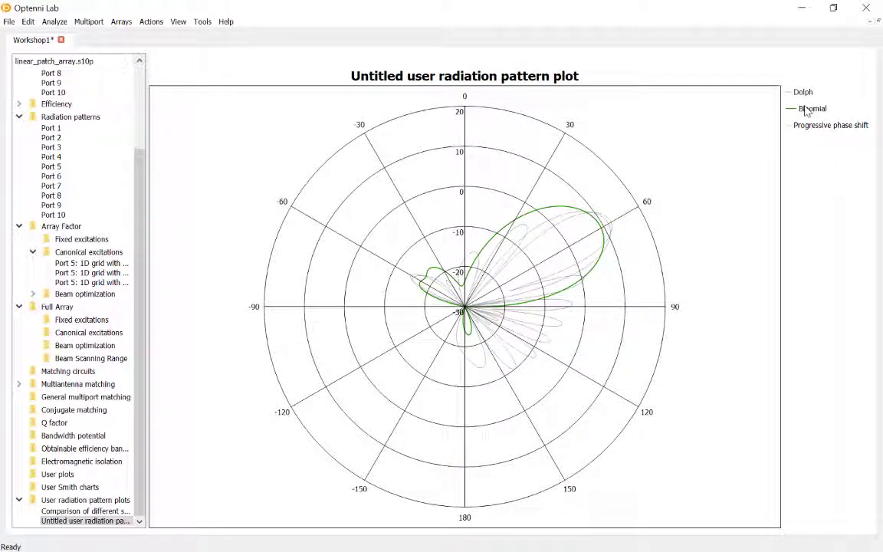
click(820, 127)
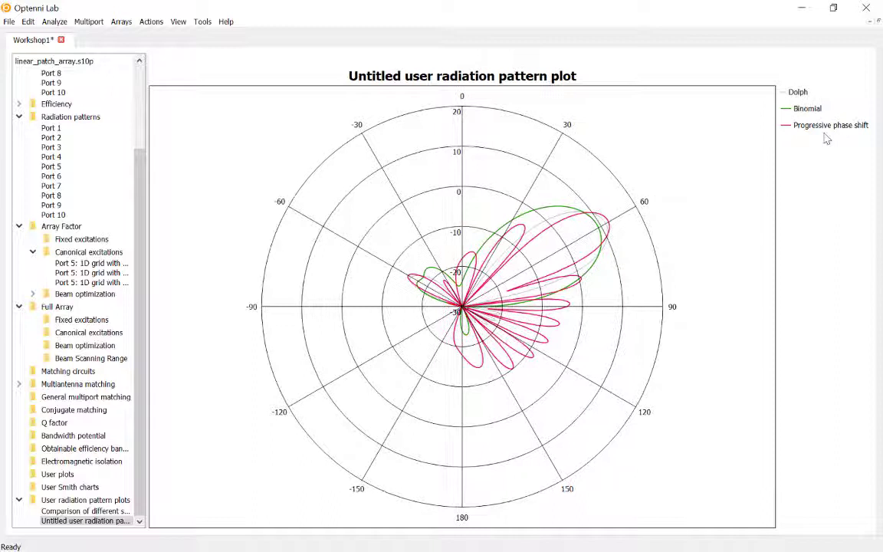
- Highlight the Dolph and Binomial curves together in the user radiation pattern plot to compare their beam widths and sidelobes
click(800, 93)
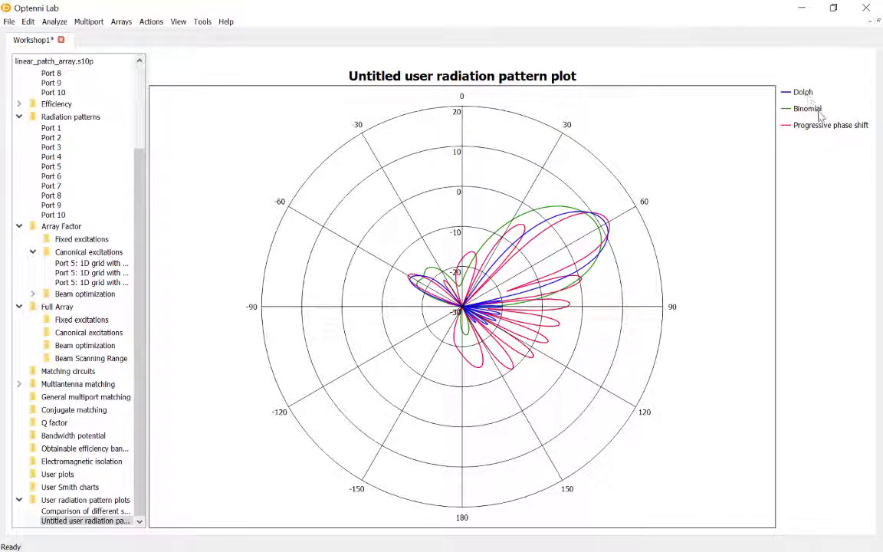
click(823, 113)
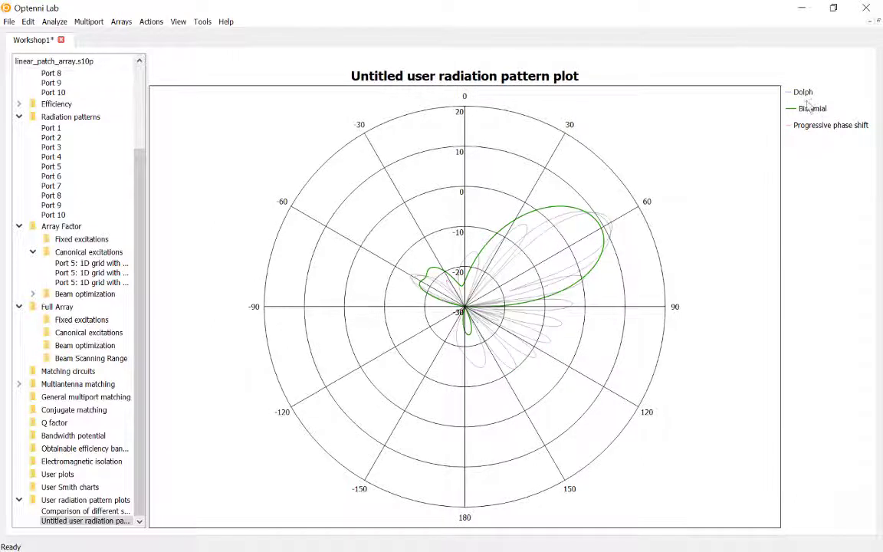
click(730, 91)
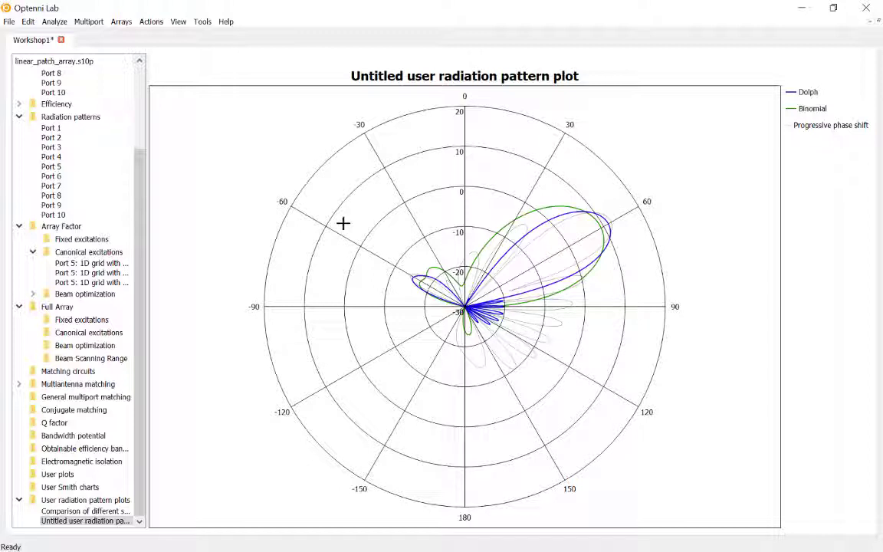
- Optimize the array factor excitation weights at 28 GHz with port 5's pattern, keeping the theta 60 main lobe and theta 90 null targets
click(121, 23)
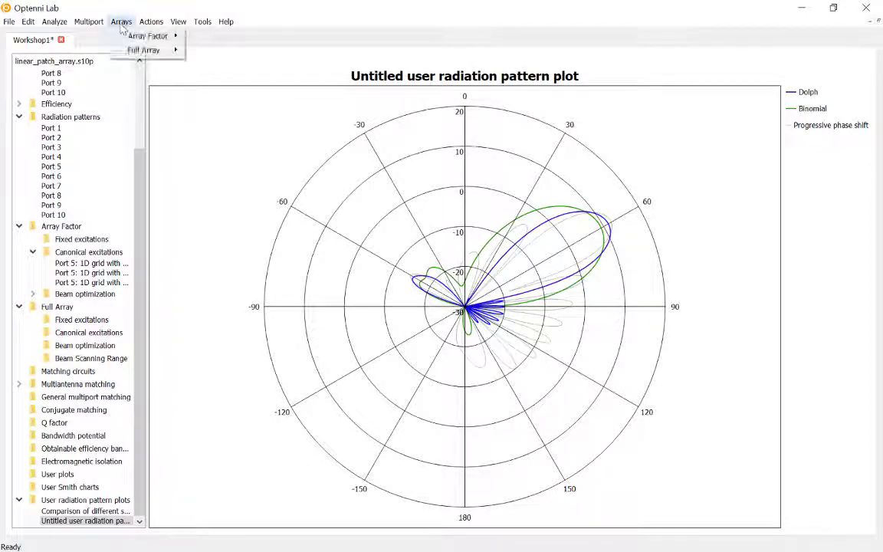
mouse_move(131, 36)
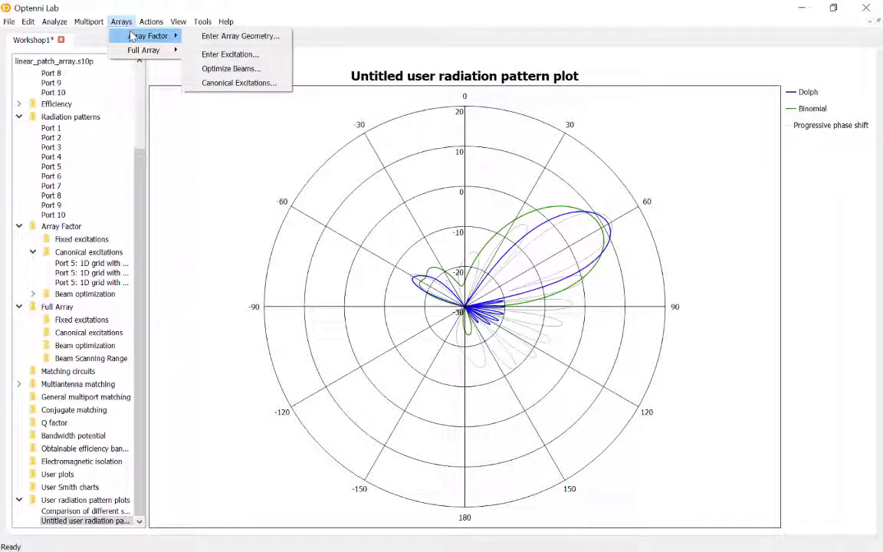
click(230, 69)
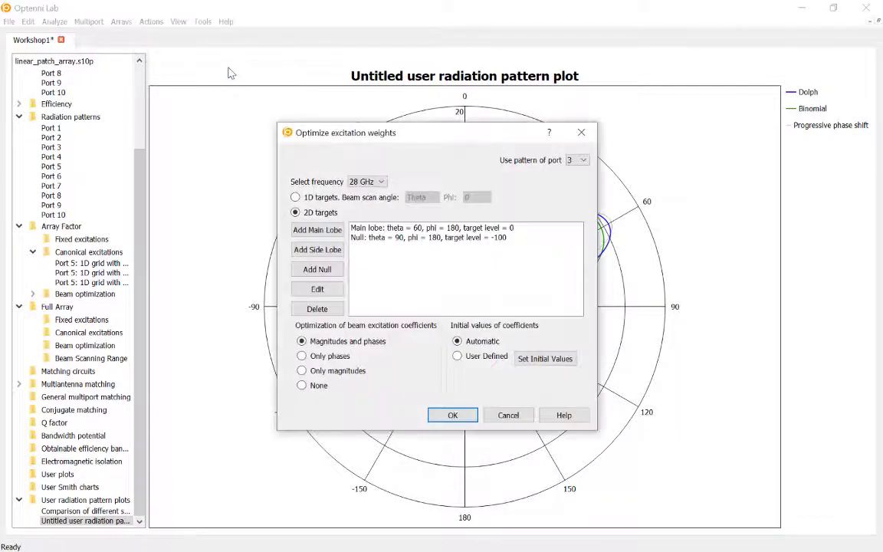
click(419, 241)
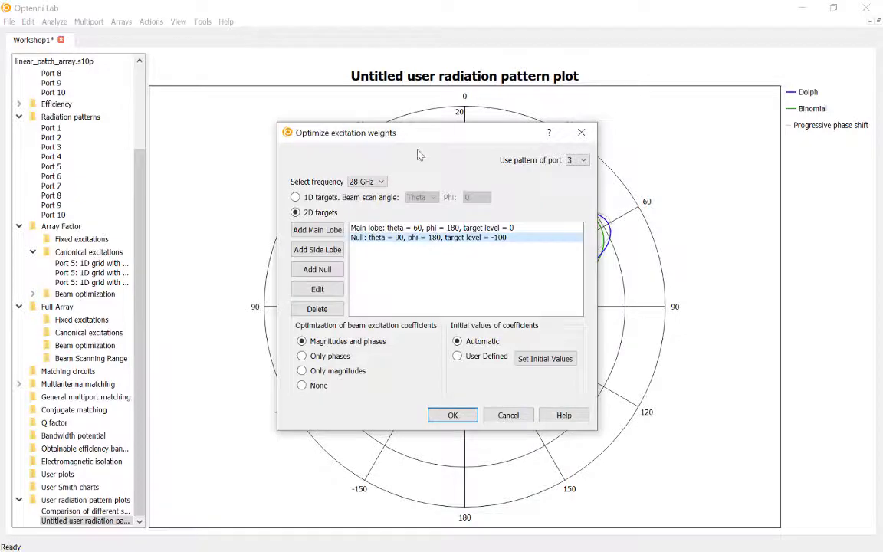
drag(444, 133, 219, 113)
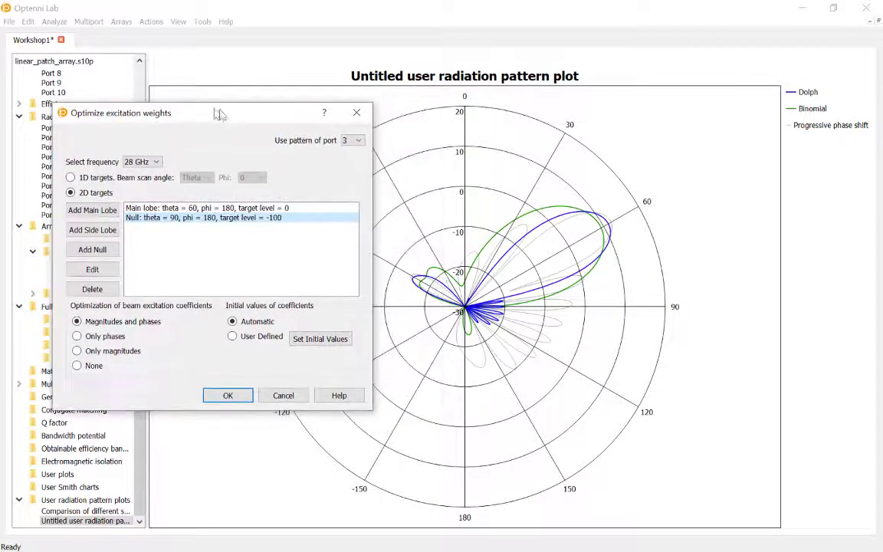
click(352, 140)
click(365, 187)
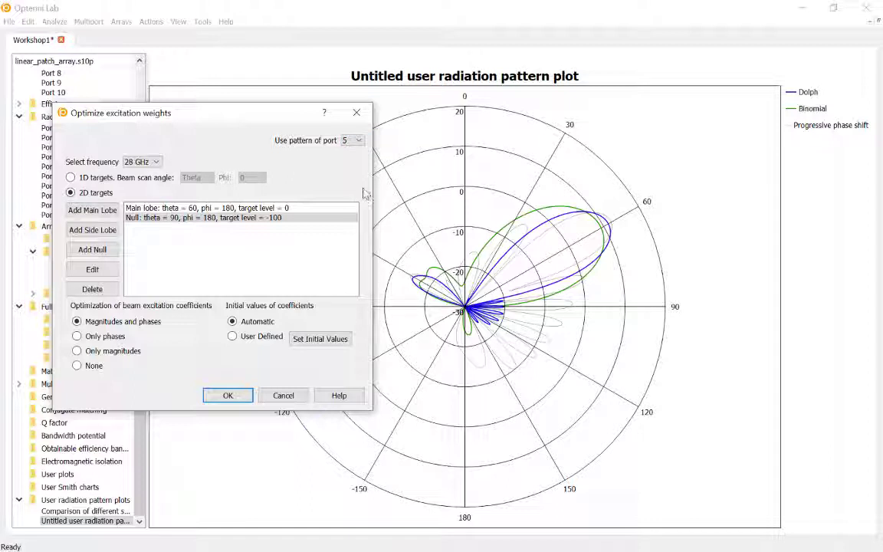
click(320, 208)
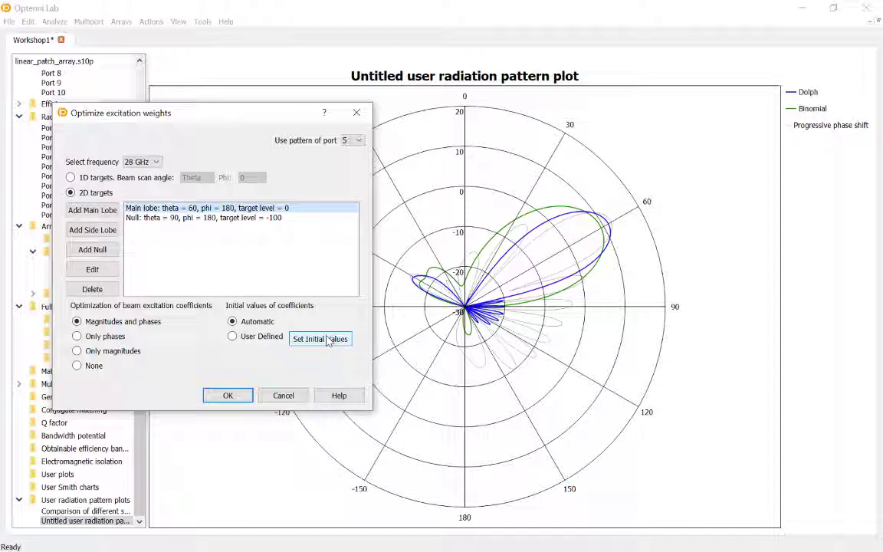
click(228, 397)
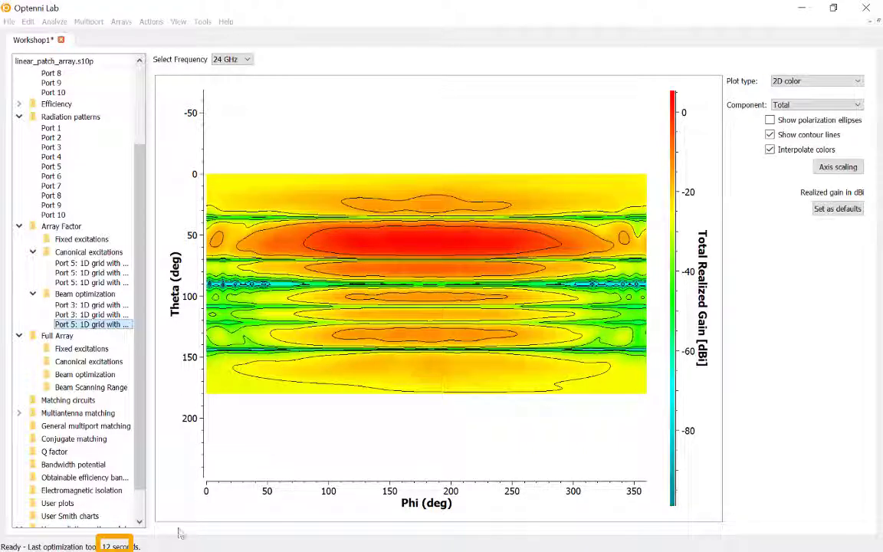
- Show the optimized port 5 pattern at 28 GHz as a vertical polar cut at a phi angle of 180
click(233, 64)
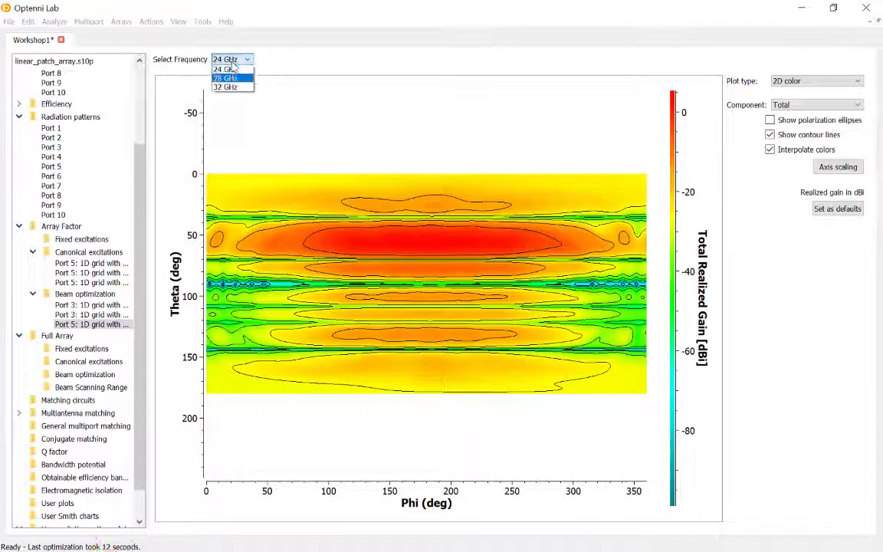
click(230, 78)
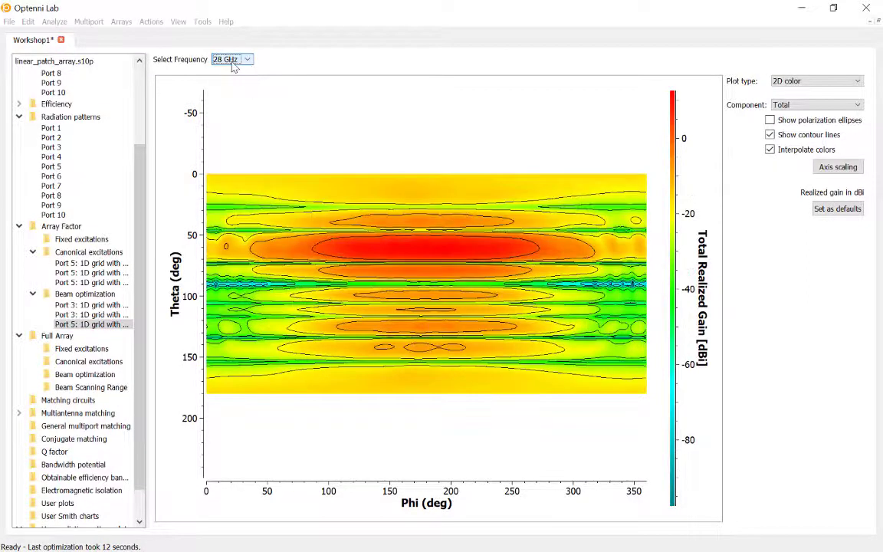
click(843, 81)
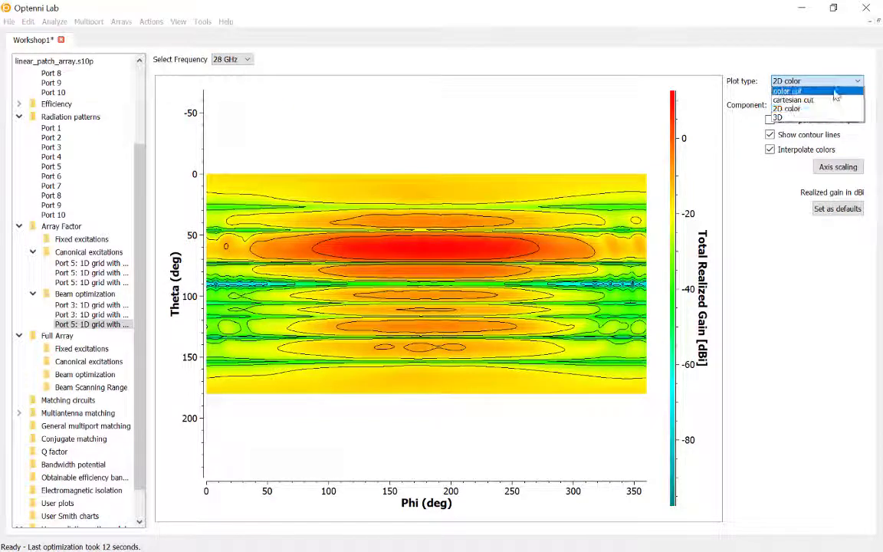
click(836, 92)
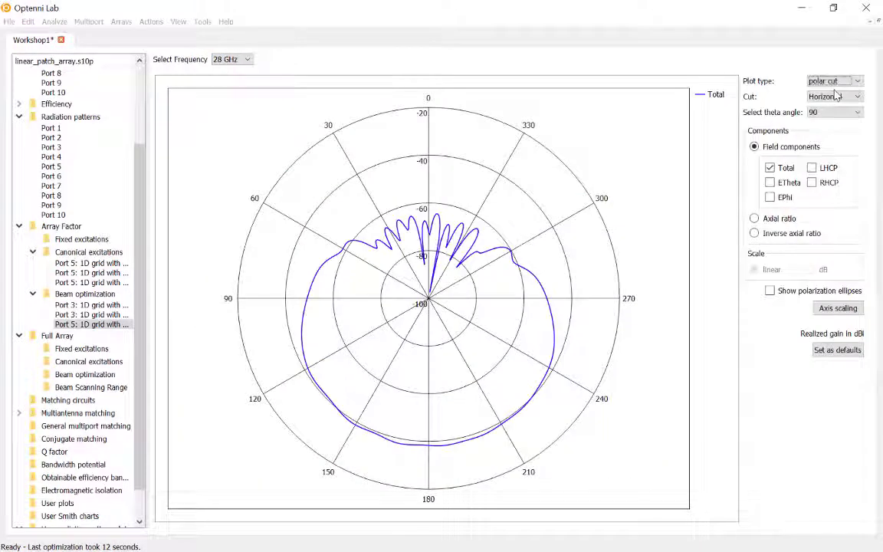
click(837, 97)
click(835, 115)
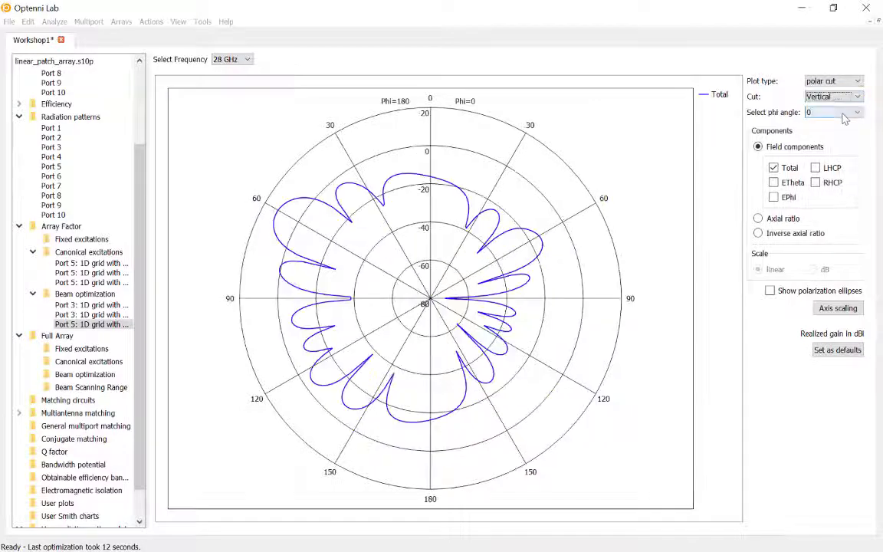
click(845, 113)
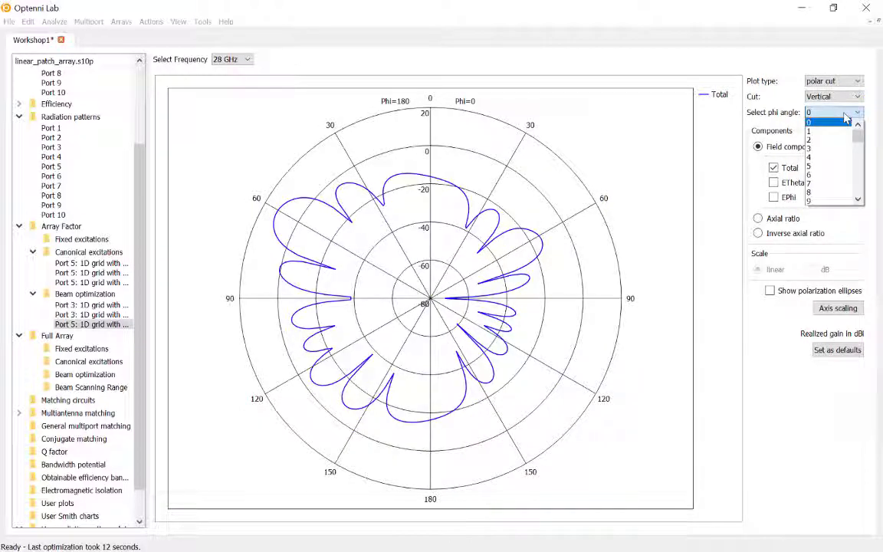
text(180)
key(Return)
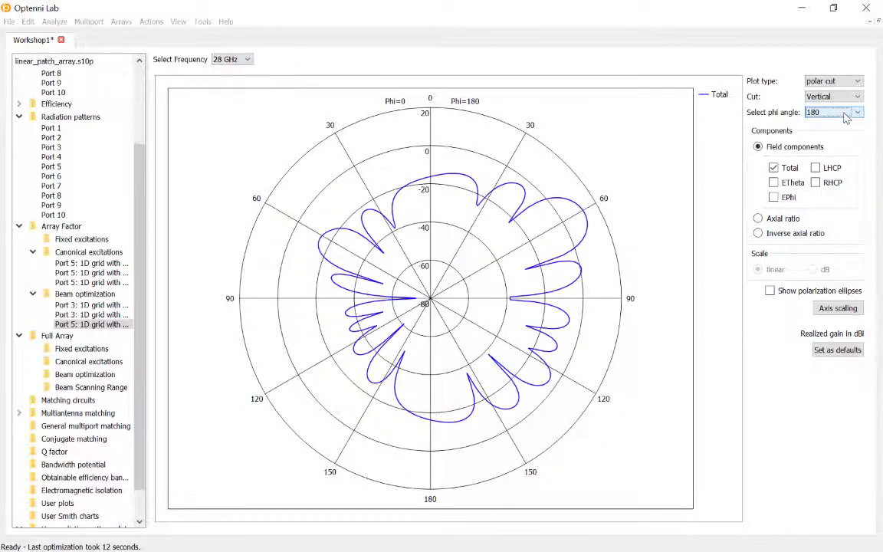
- Set the minimum of the polar cut's radial scaling to -40
click(836, 308)
double_click(441, 244)
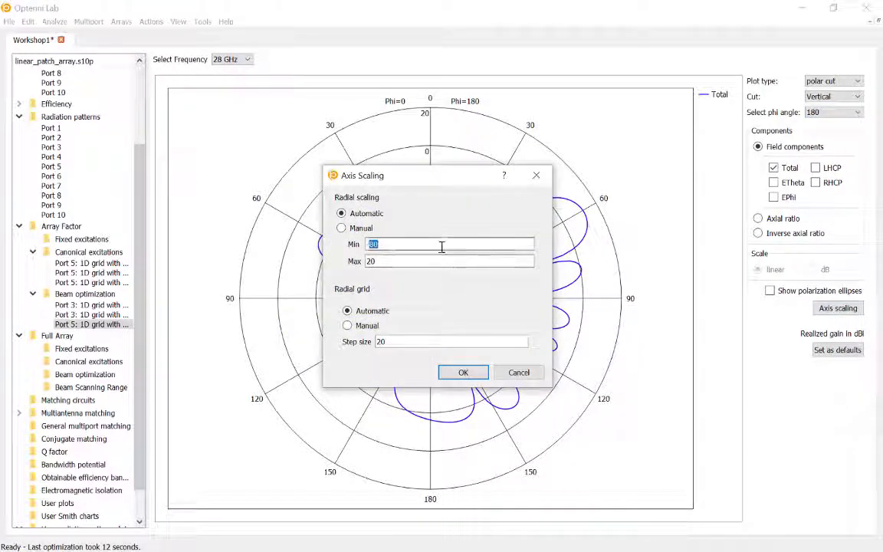
text(-40)
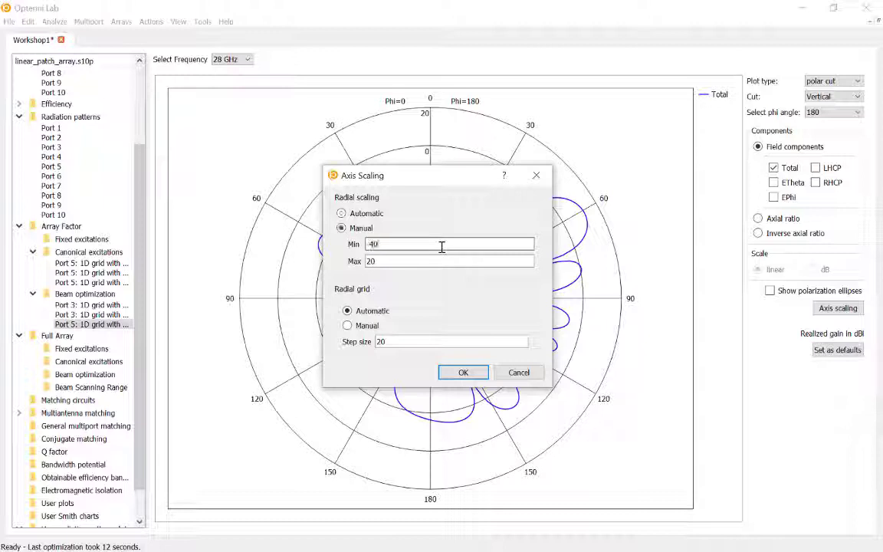
key(Return)
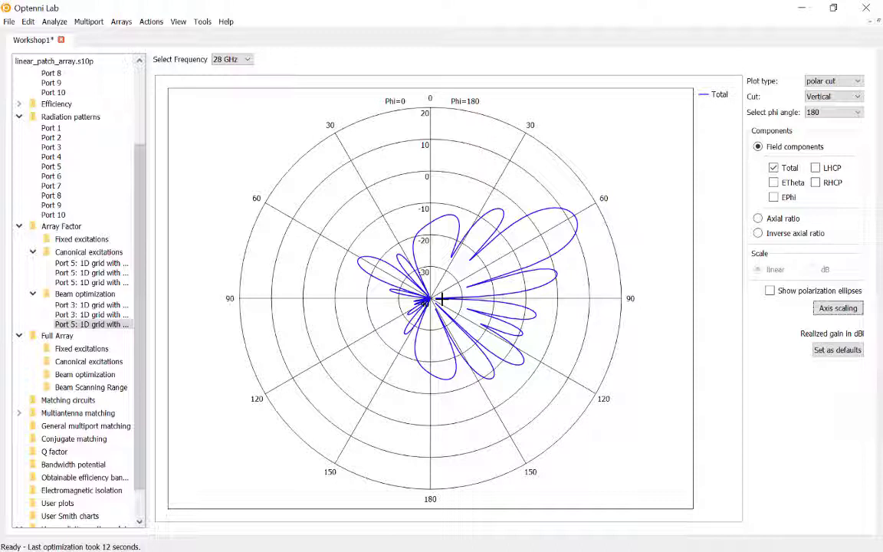
- Copy the optimized beam's polar pattern into the untitled user radiation pattern plot
right_click(600, 319)
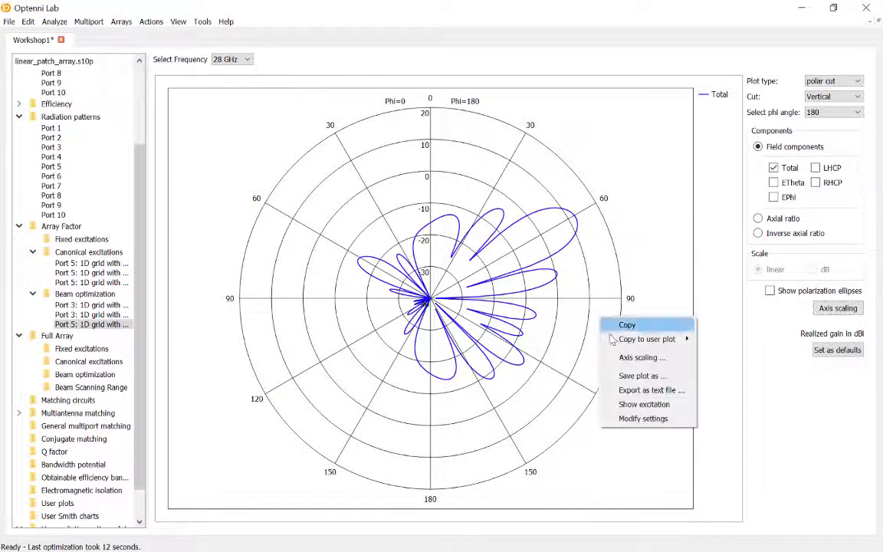
mouse_move(612, 340)
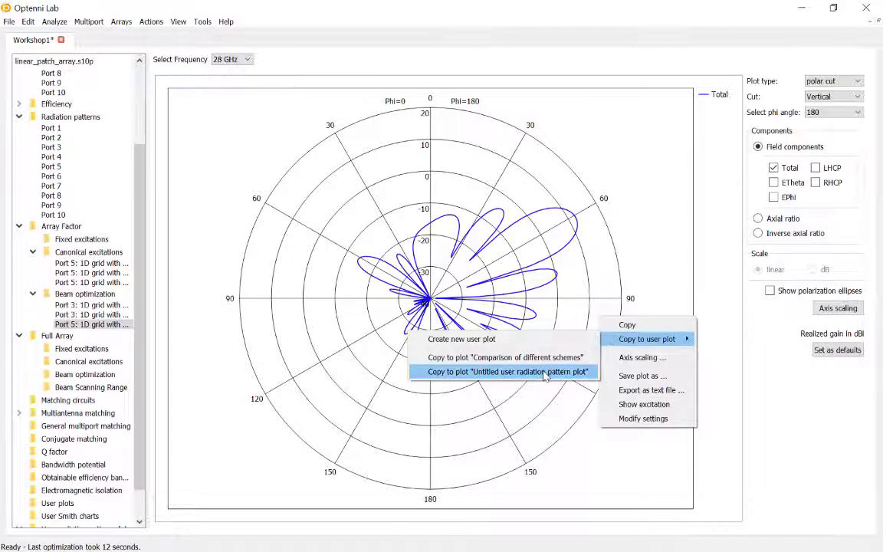
click(545, 372)
- Assign default colors to the user plot's curves, label the fourth curve "Theta 60 mb, theta 90 null", and accept the plot data
right_click(592, 363)
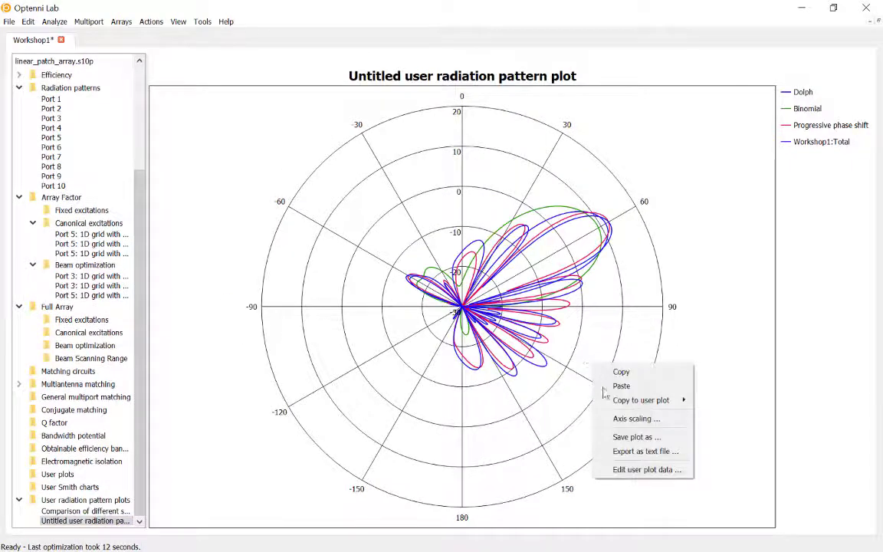
click(646, 469)
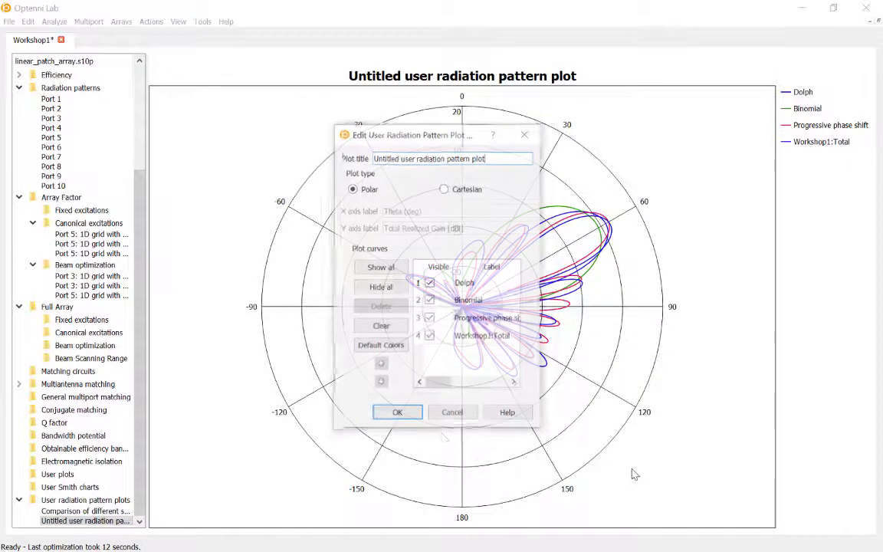
click(381, 346)
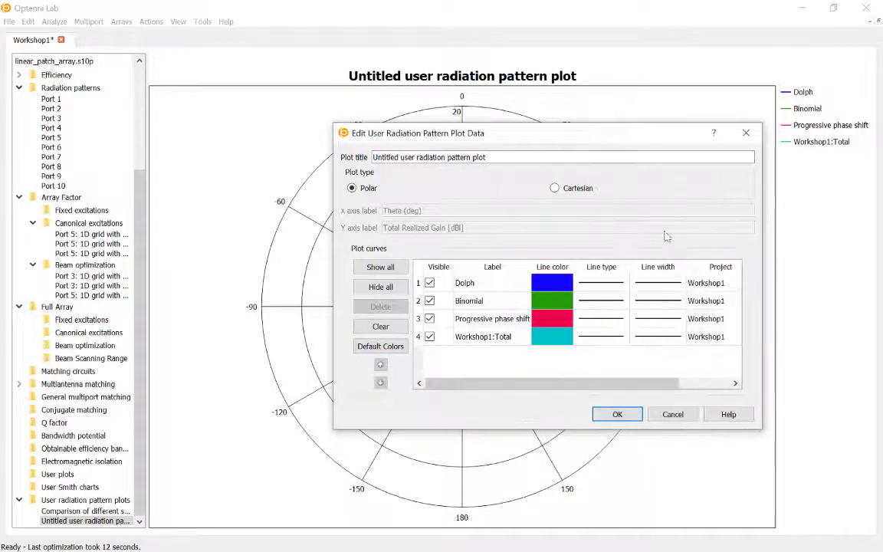
drag(529, 135, 356, 101)
double_click(326, 303)
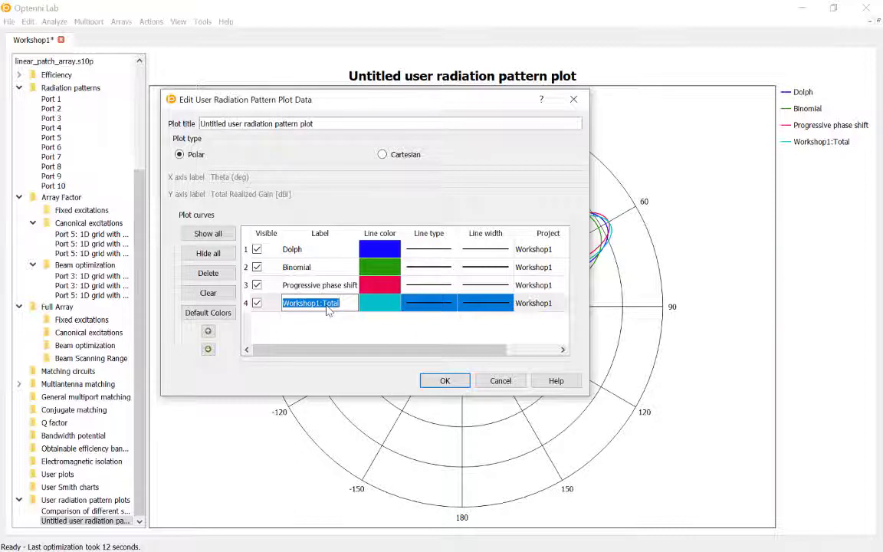
text(Theta 60 m)
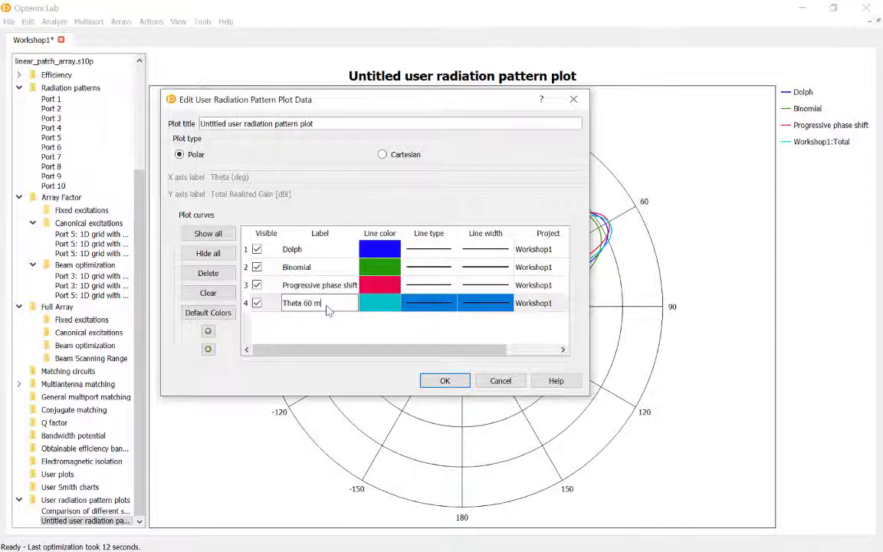
text(b. theta 90 null)
key(Return)
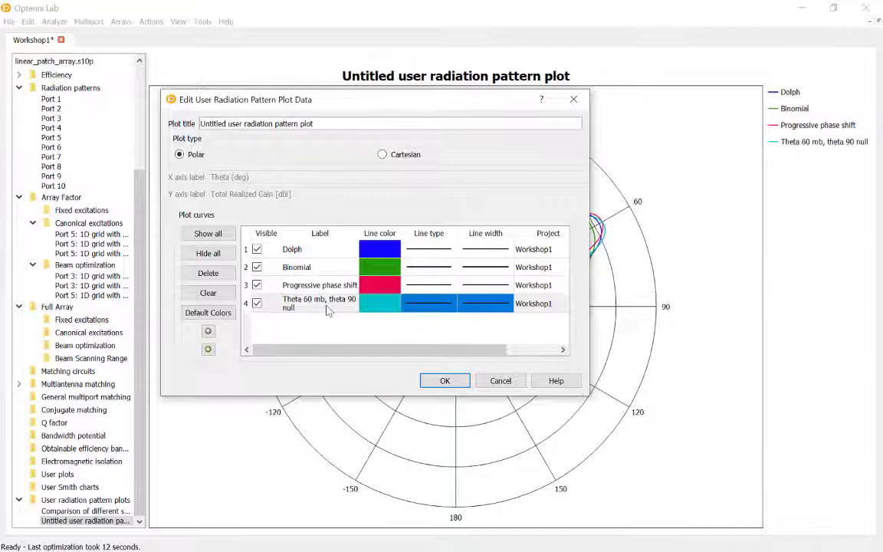
click(443, 380)
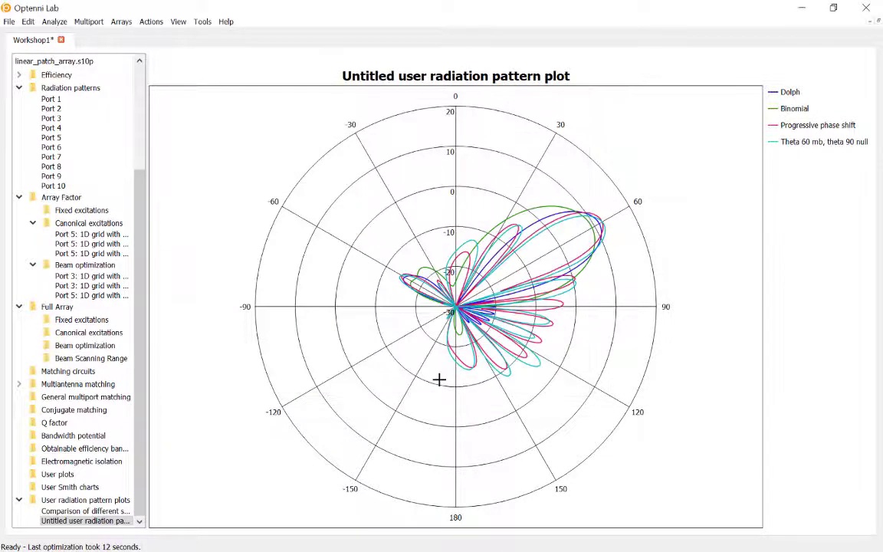
- Highlight the "Theta 60 mb, theta 90 null" curve to examine its main beam and null against the other excitations
click(819, 144)
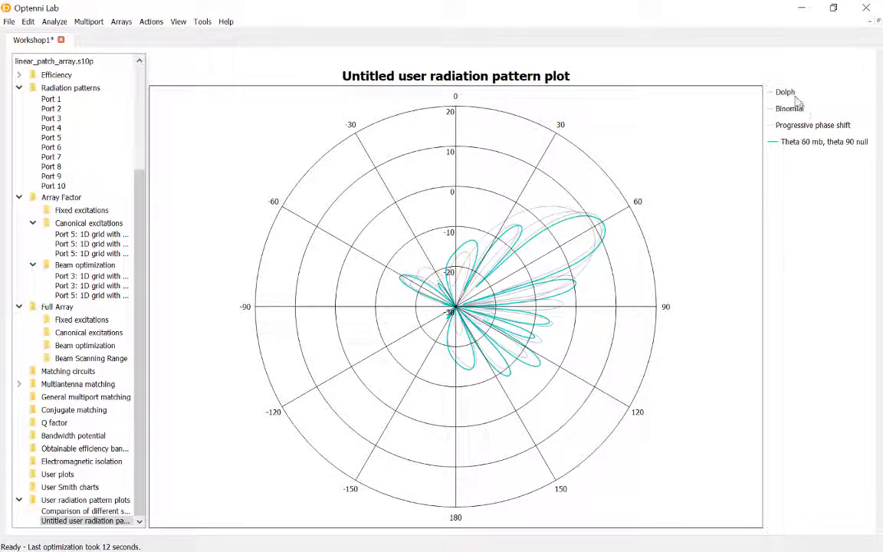
click(802, 125)
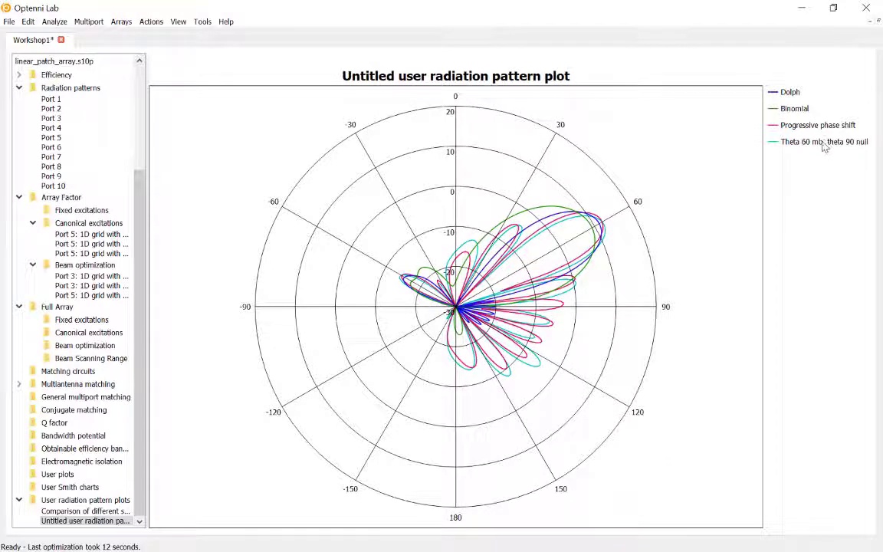
click(770, 143)
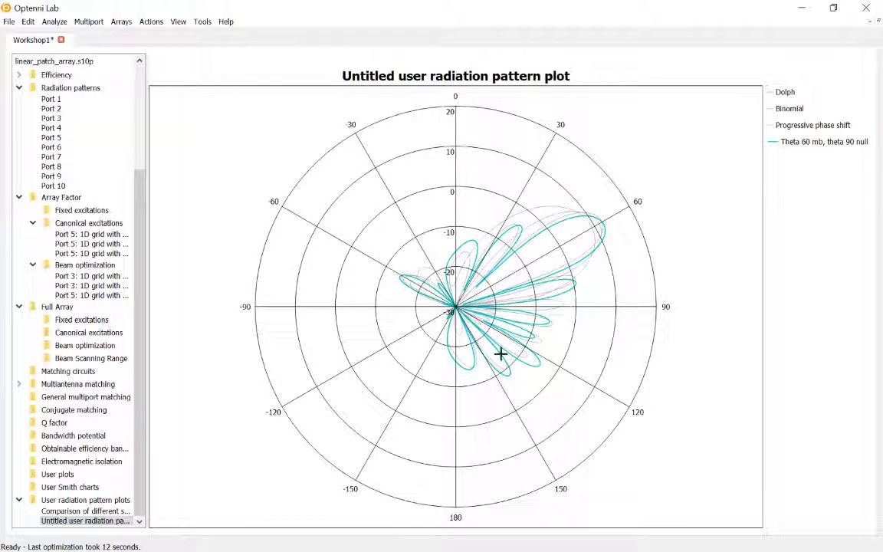
right_click(525, 332)
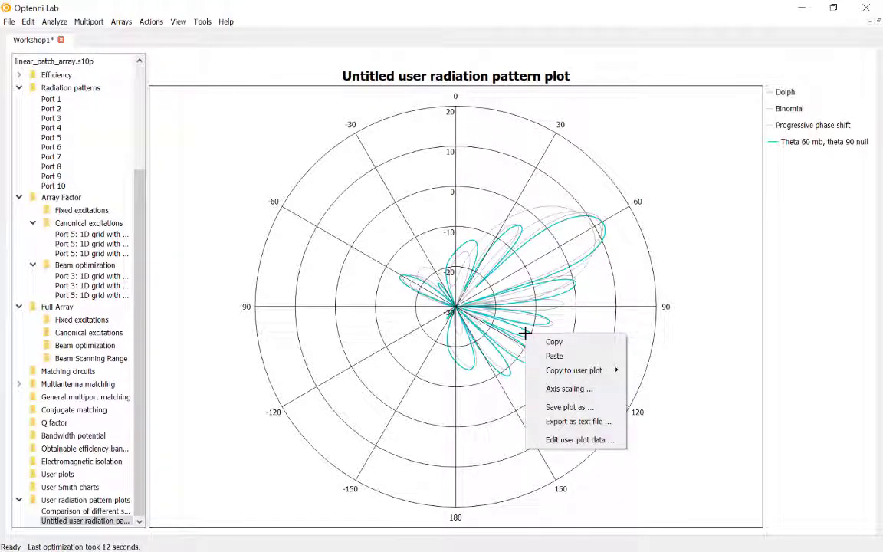
click(473, 302)
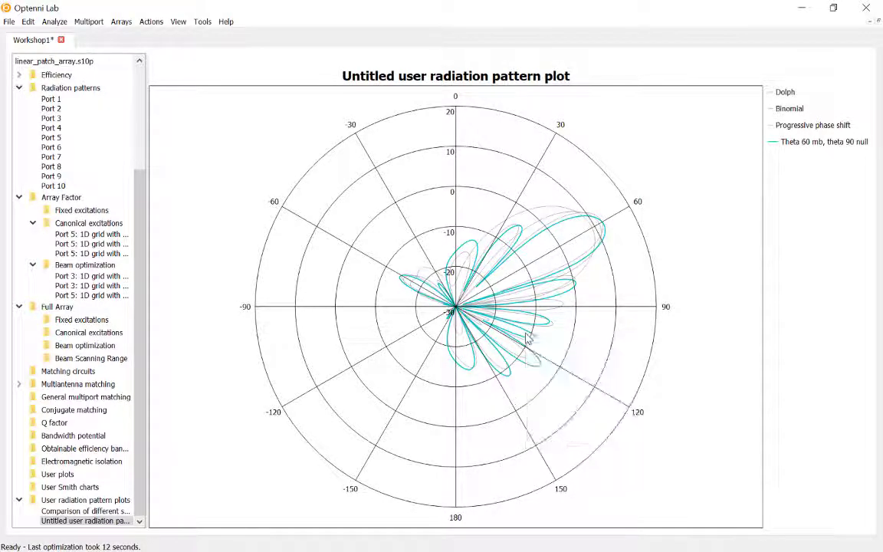
- Show the third beam optimization result of the array factor as a cartesian cut and copy it into a new user plot
click(102, 296)
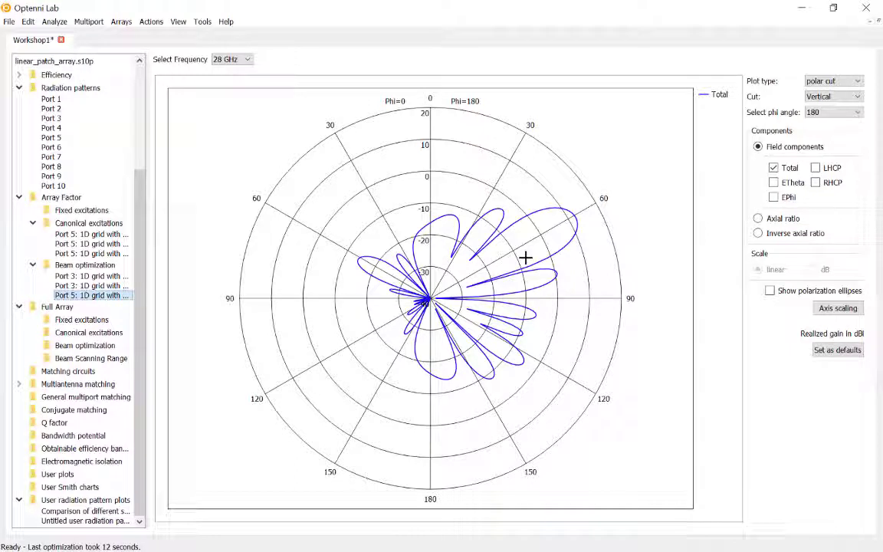
click(856, 81)
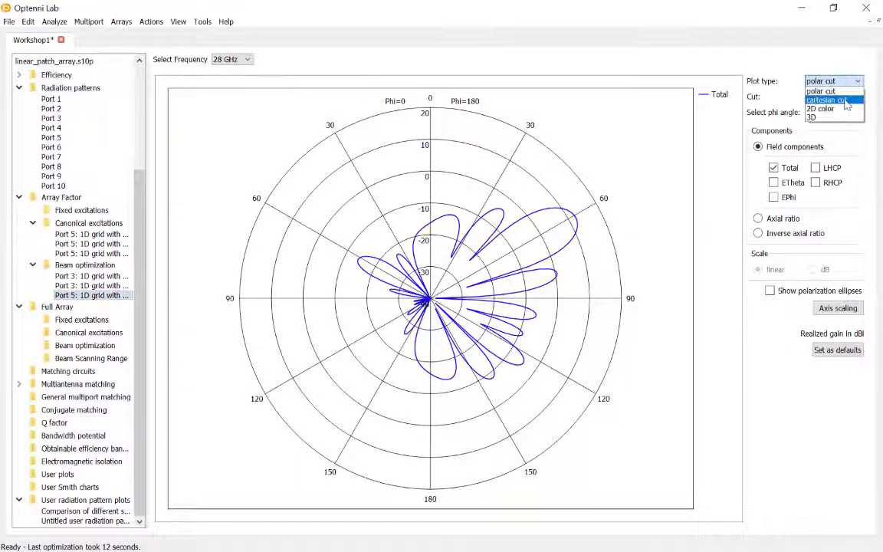
click(847, 101)
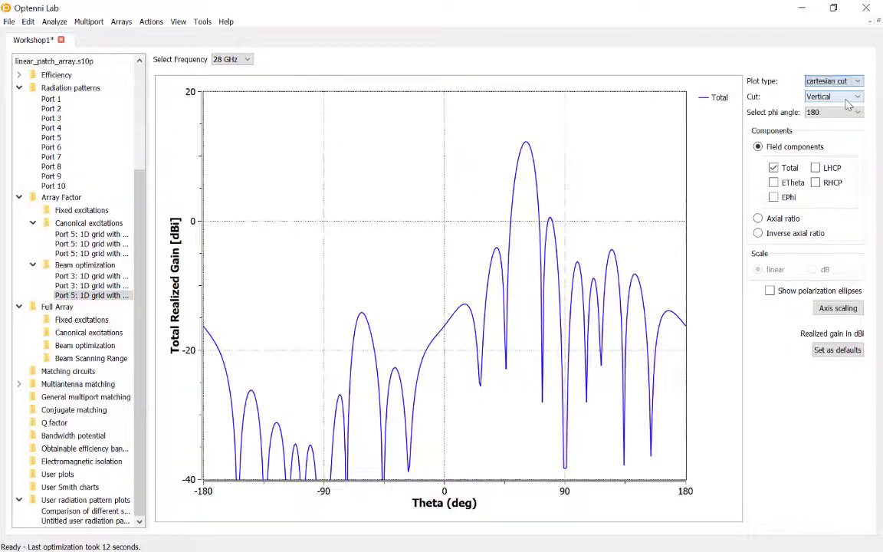
right_click(654, 139)
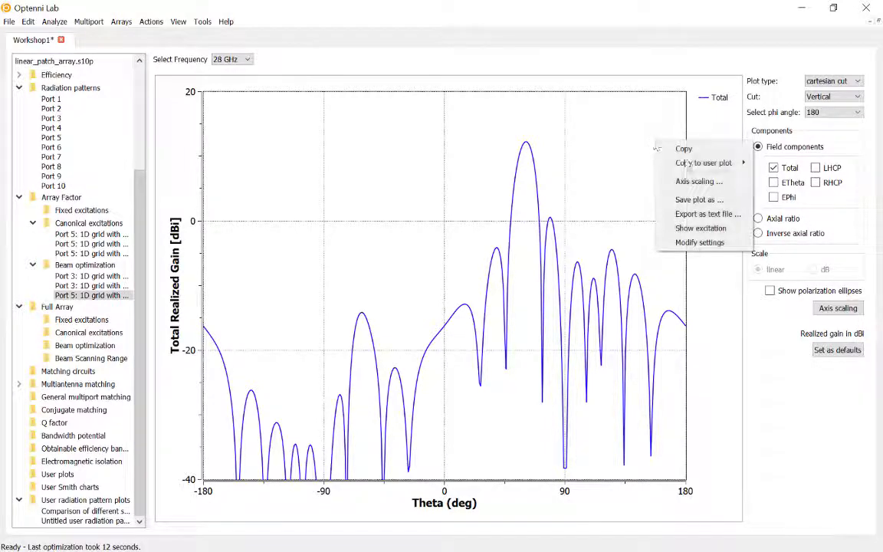
mouse_move(693, 162)
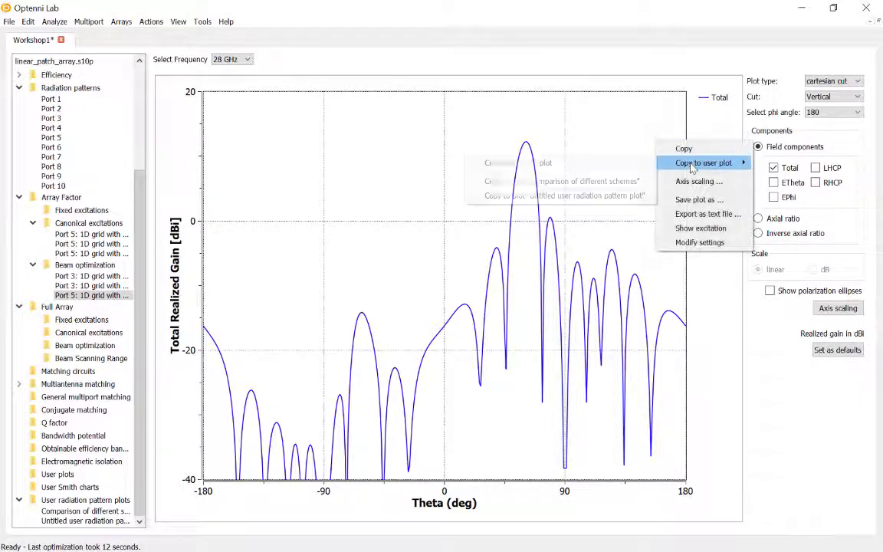
click(625, 164)
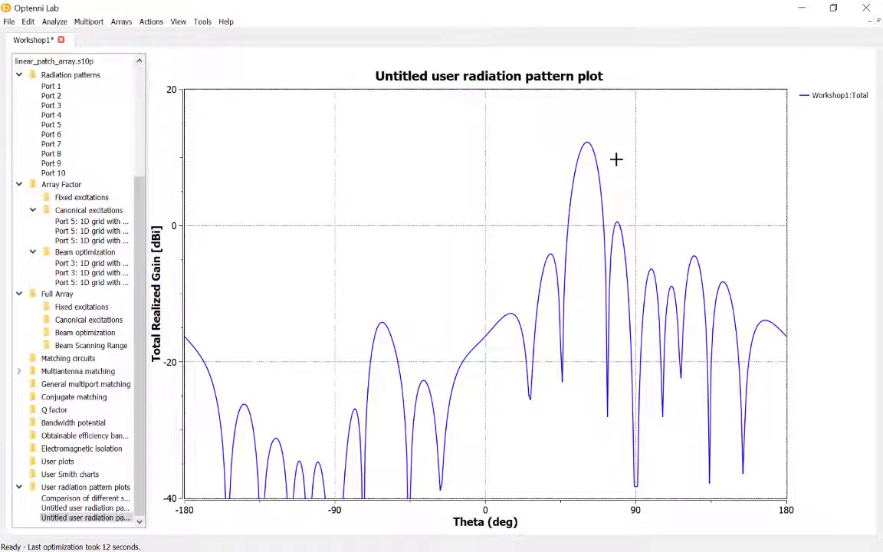
- Show the first canonical excitation result as a cartesian cut and copy it into the new cartesian user radiation pattern plot
click(115, 220)
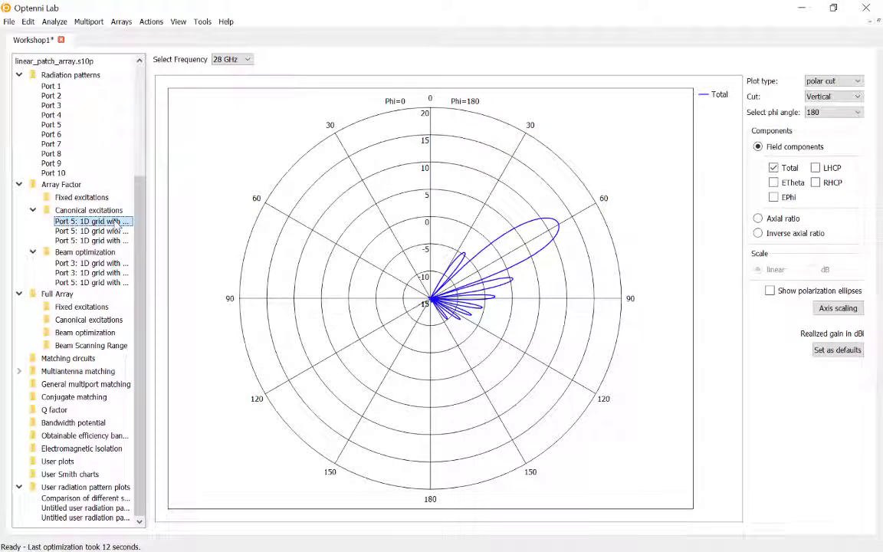
click(831, 81)
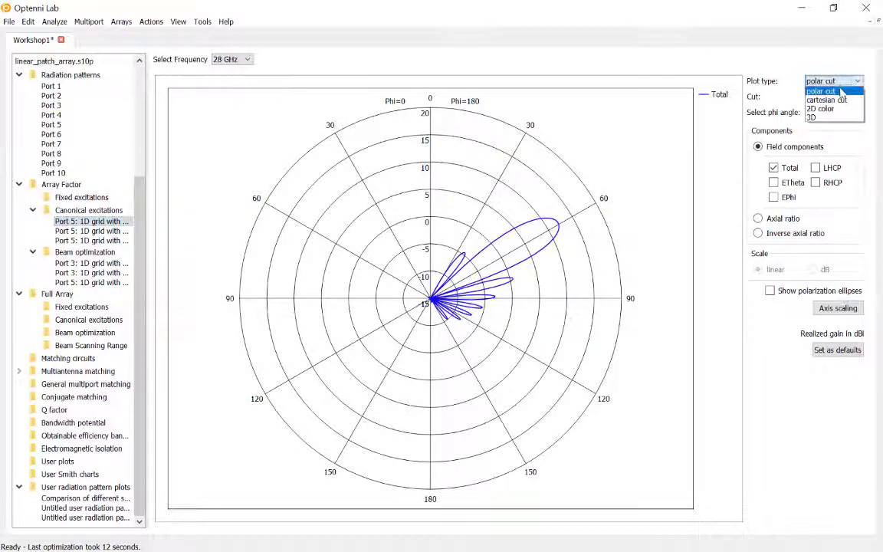
click(842, 100)
right_click(606, 159)
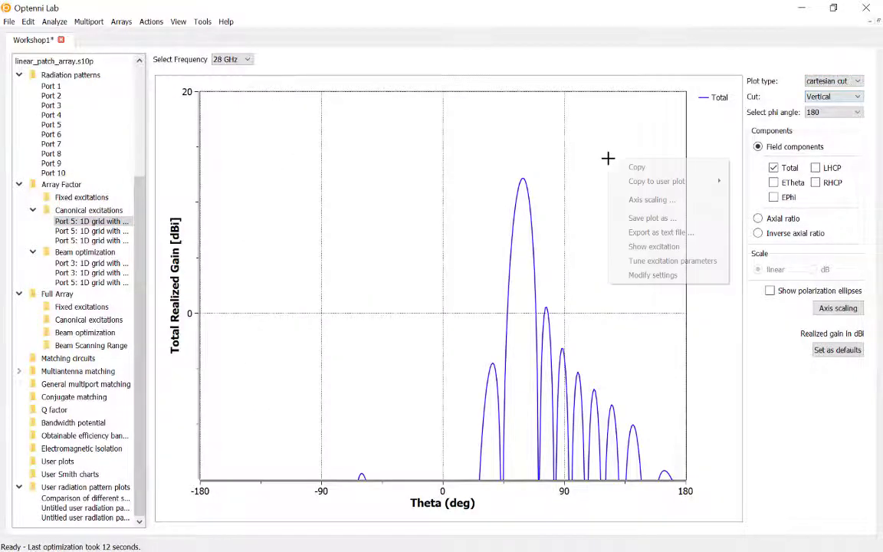
mouse_move(648, 184)
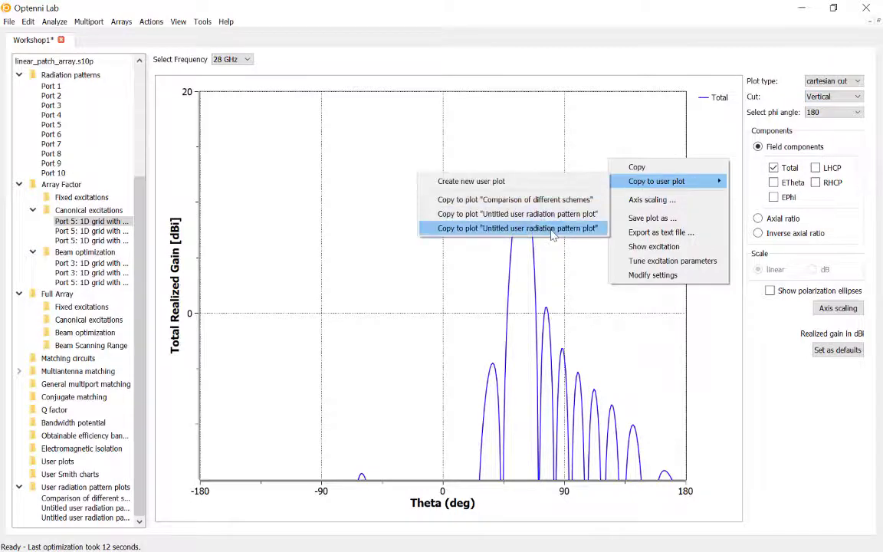
click(567, 227)
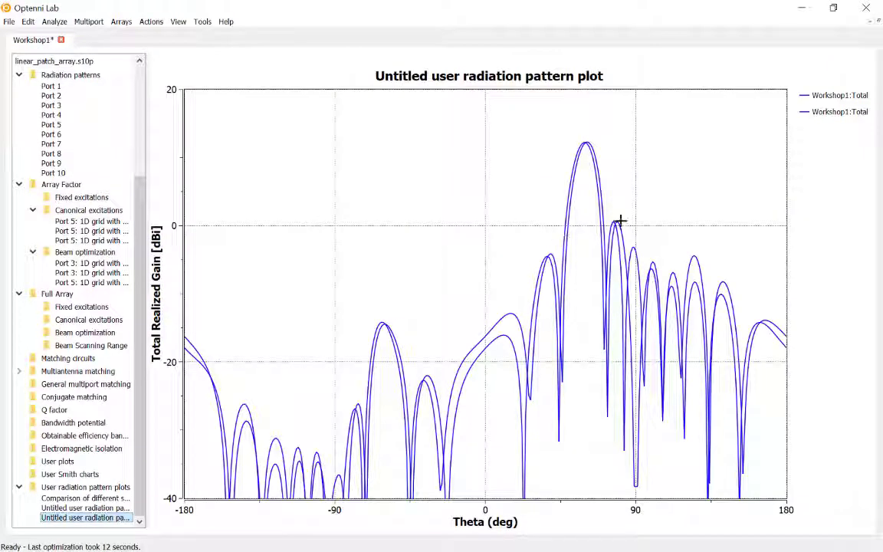
- Open the cartesian user plot's data for editing and label the first curve "MB theta 60, null theta 90"
right_click(690, 208)
click(732, 317)
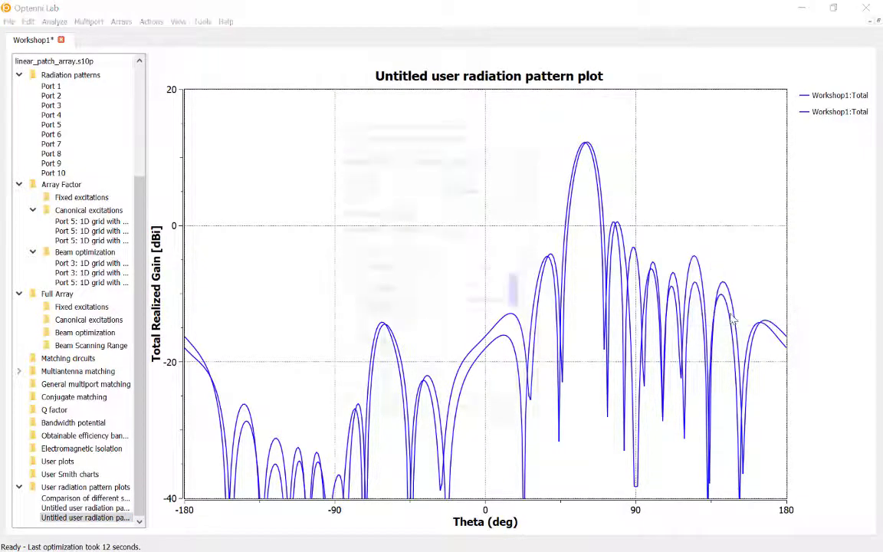
drag(545, 272, 819, 272)
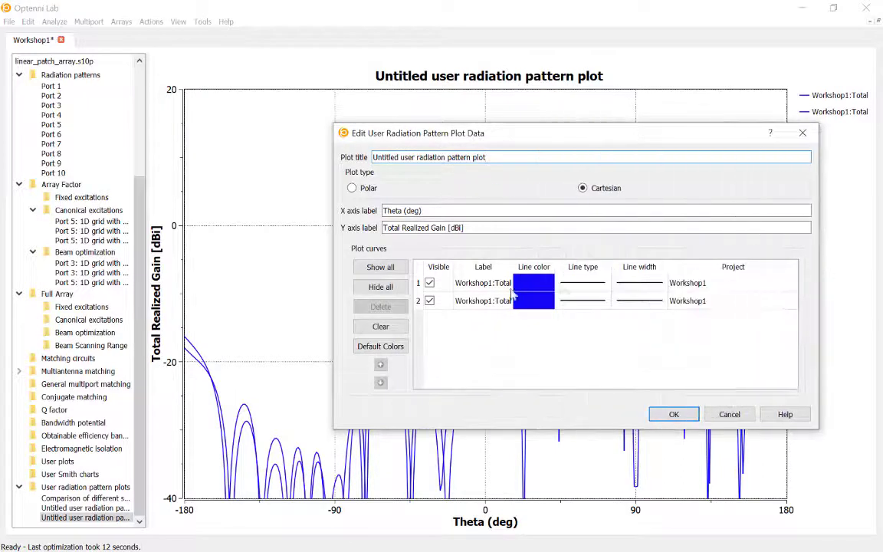
double_click(500, 283)
text(THeta)
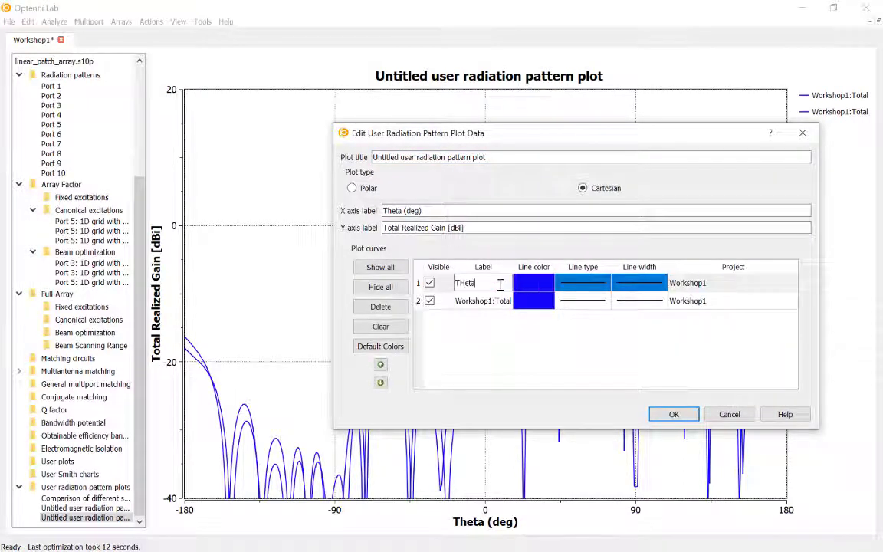
key(BackSpace)
key(BackSpace)
key(BackSpace)
key(BackSpace)
key(BackSpace)
text(MB theta 90,)
key(BackSpace)
key(BackSpace)
key(BackSpace)
text(60, Full theta 90)
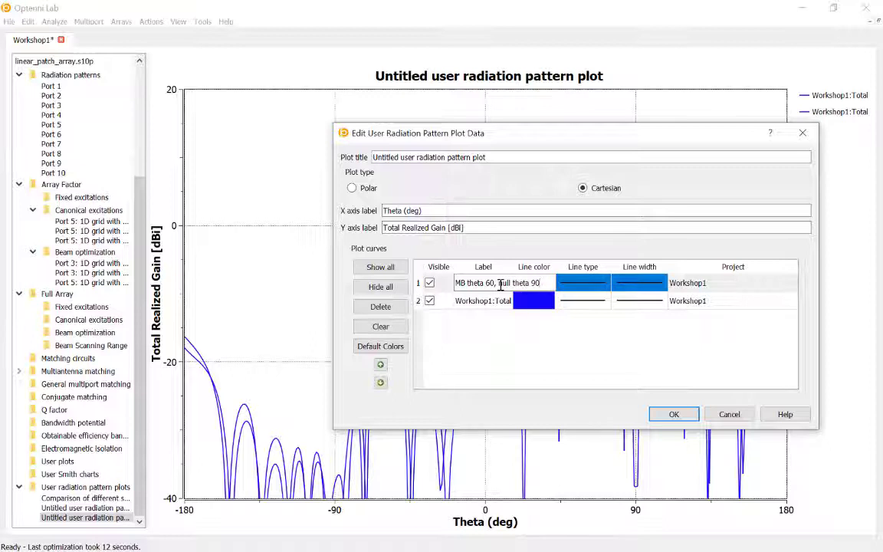
- Label the second curve "Progressive, theta 60", assign default colors to the curves, and accept the plot data
double_click(498, 301)
text(Prog)
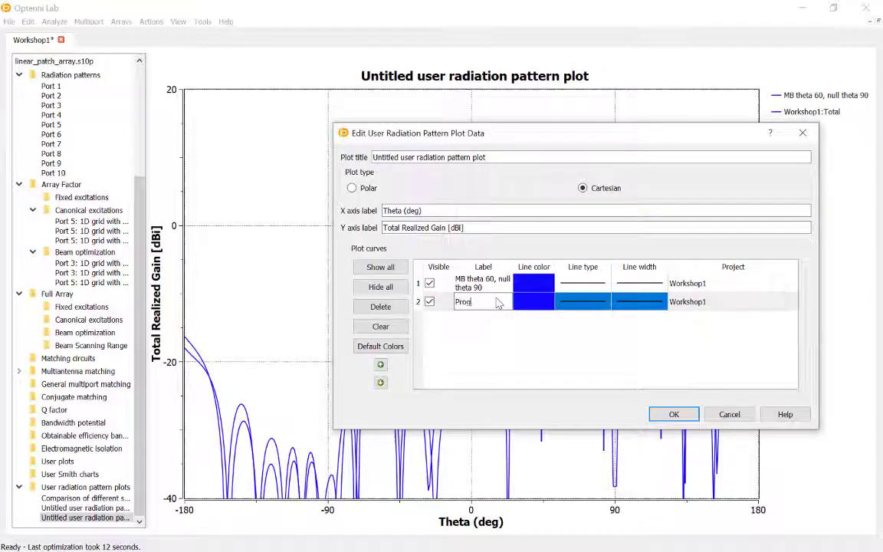
text(ressive, theta 90)
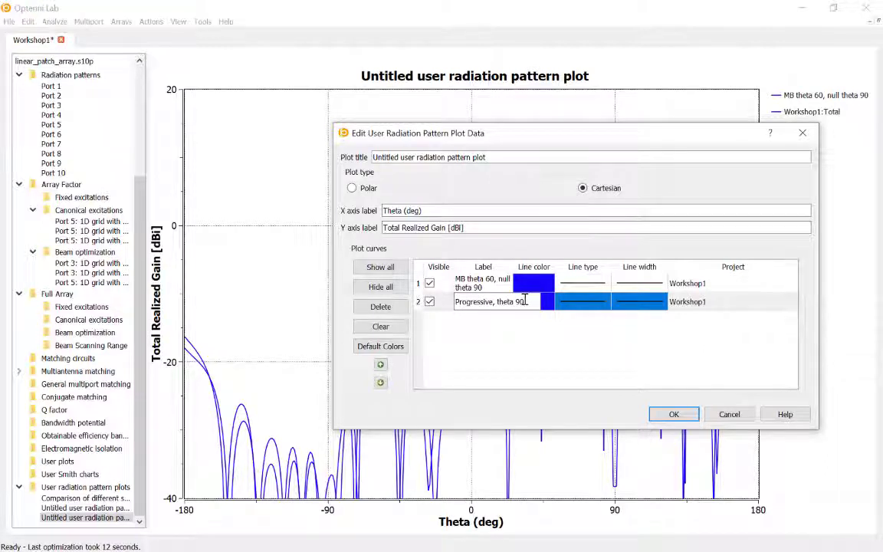
double_click(521, 301)
text(60)
key(Return)
click(383, 347)
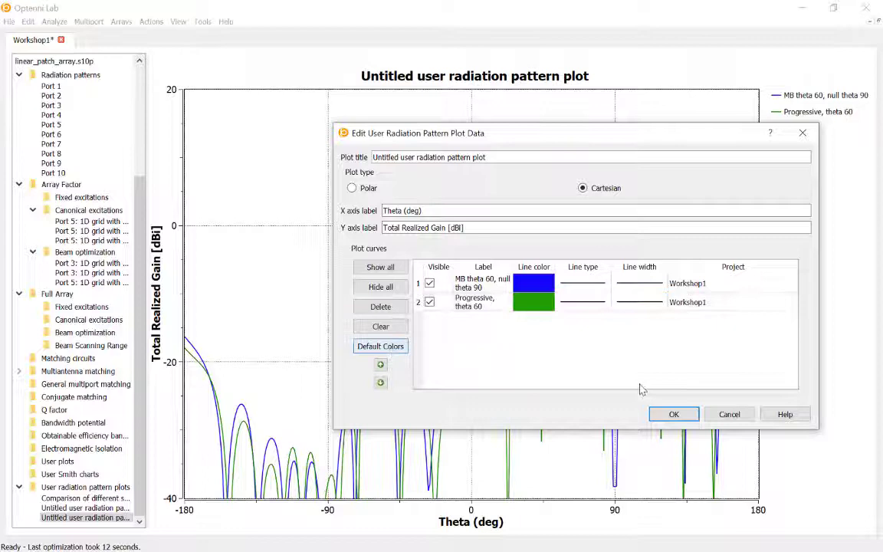
click(673, 416)
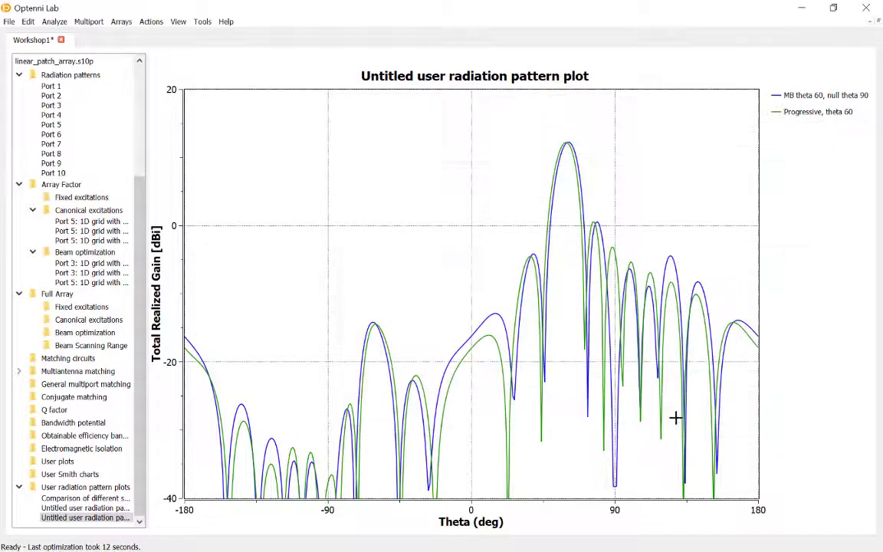
- Set the cartesian user plot's left Y axis minimum to -60 and highlight the curves to compare their nulls near theta 90
right_click(728, 175)
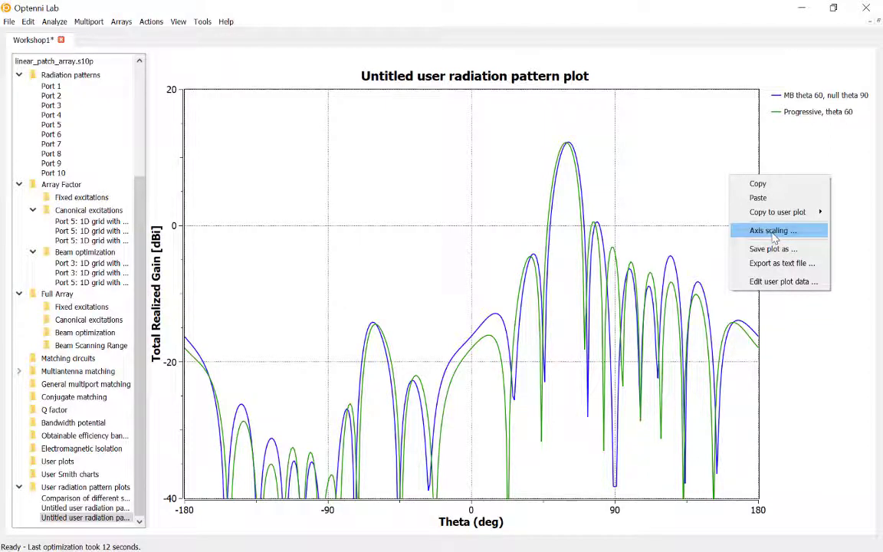
click(773, 231)
double_click(517, 240)
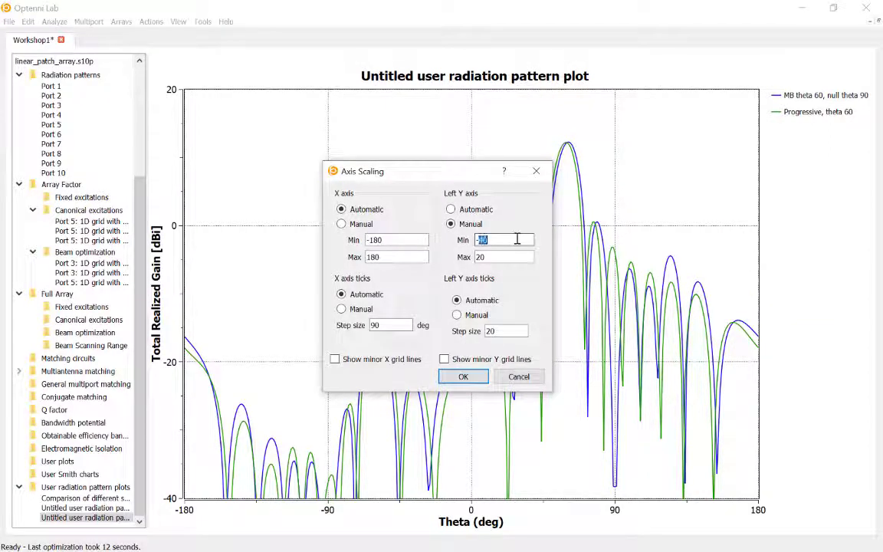
text(-60)
key(Return)
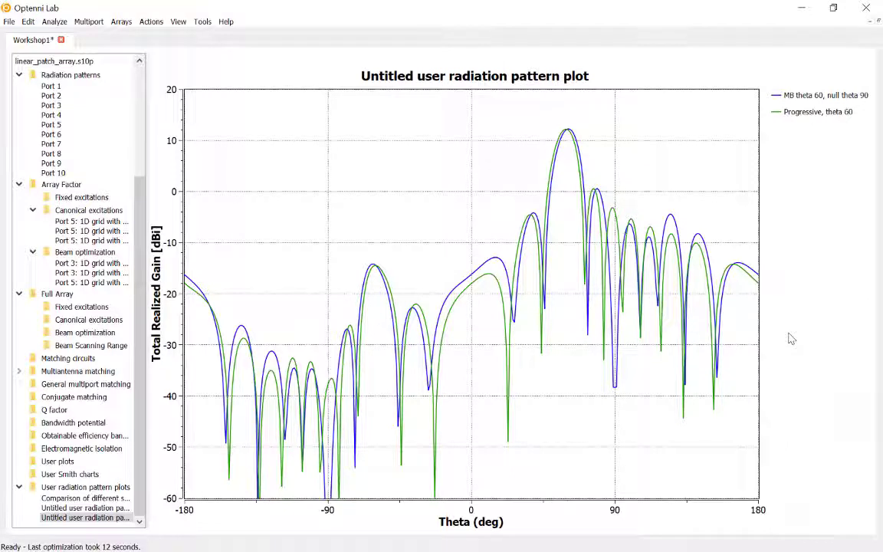
click(838, 113)
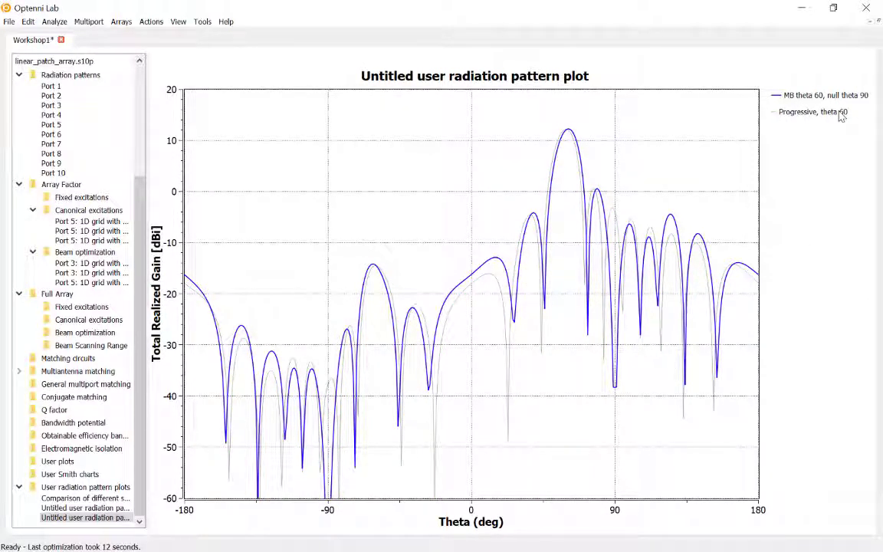
click(840, 115)
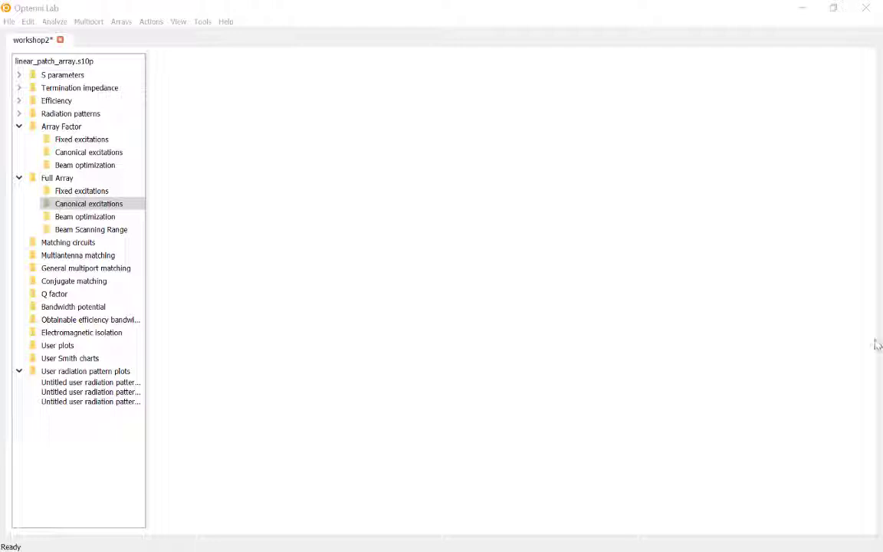
- Review the array factor geometry "1D grid with 10 points" in the workshop2 project, checking its grid direction, increment and number of elements
click(128, 27)
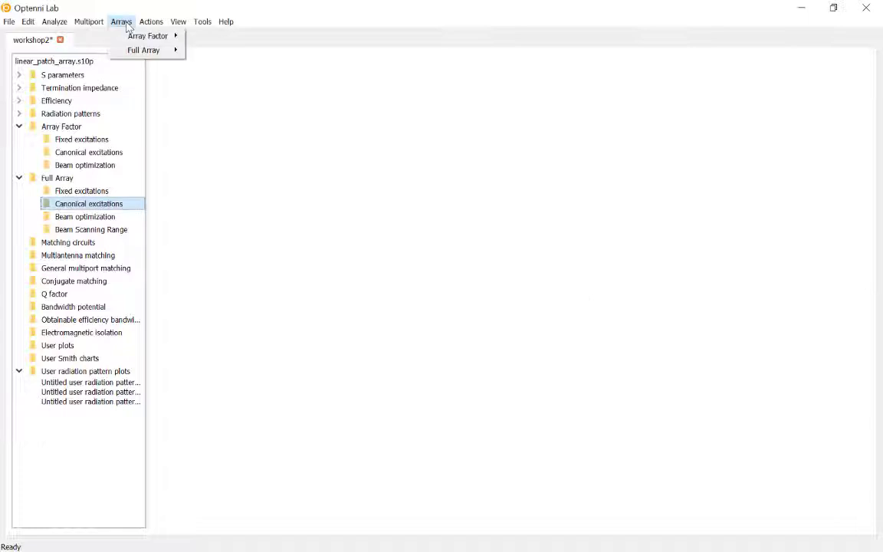
mouse_move(141, 40)
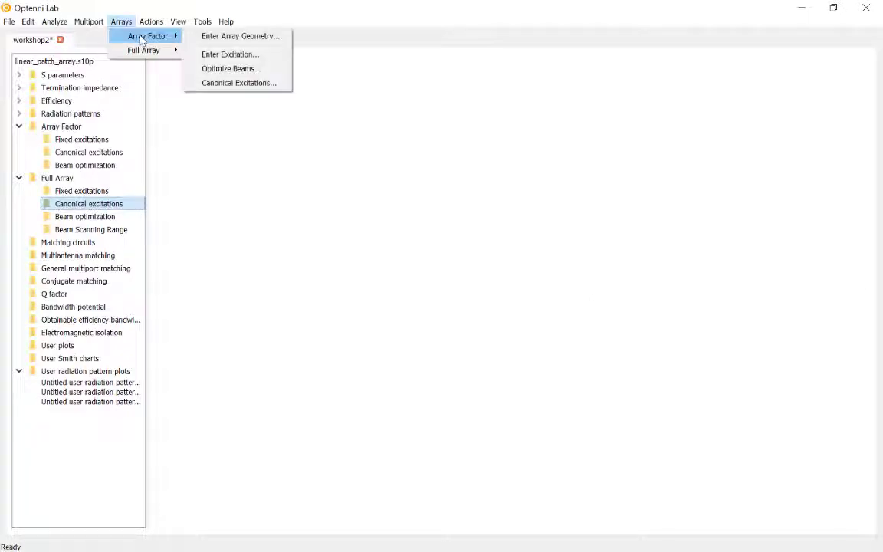
click(204, 36)
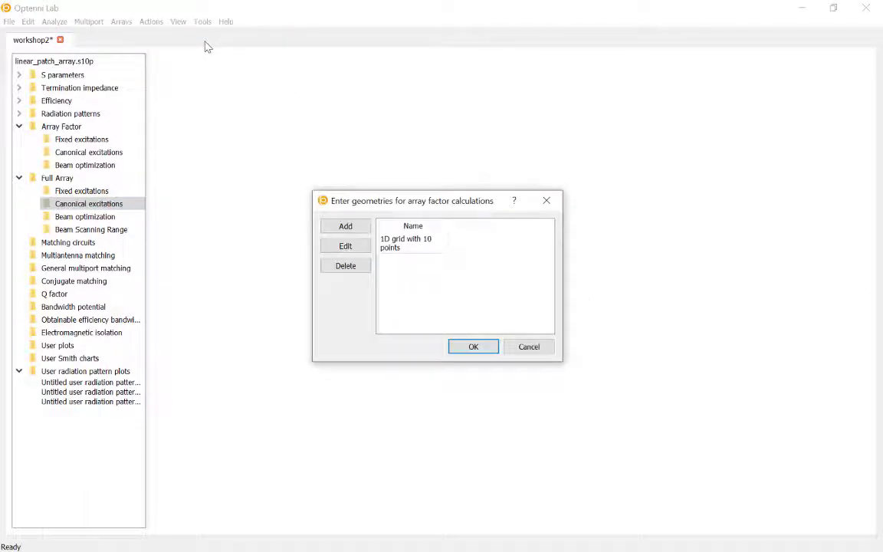
double_click(438, 251)
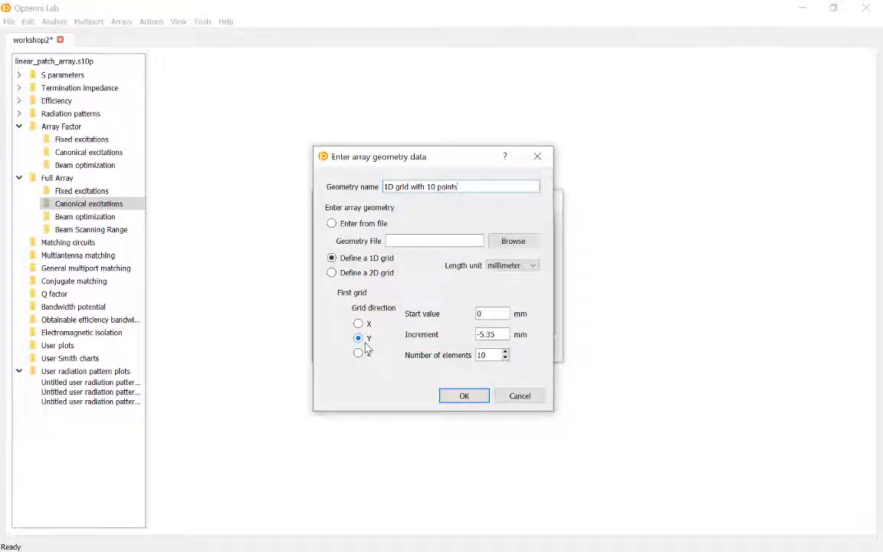
click(463, 396)
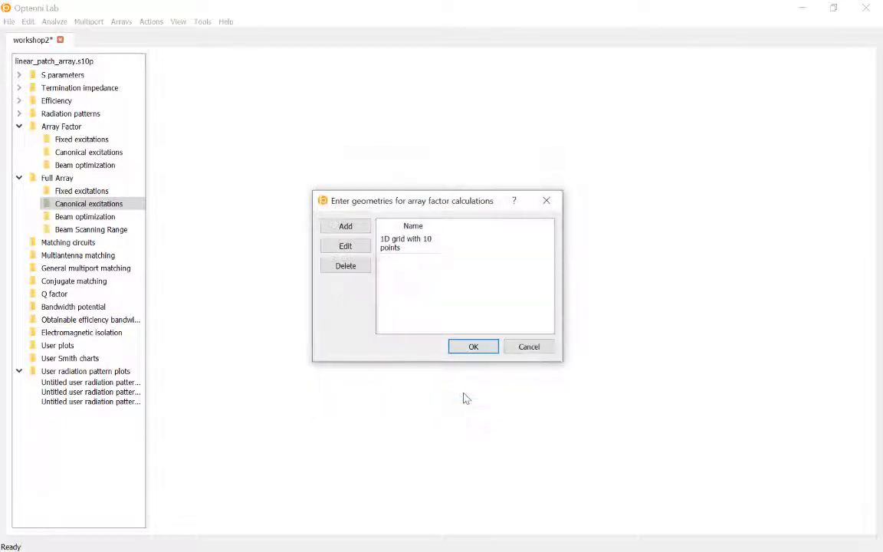
click(480, 350)
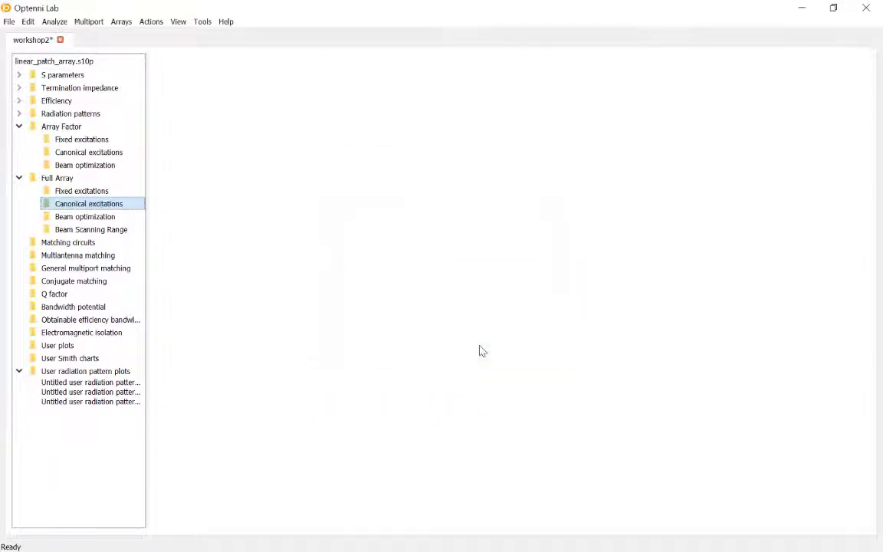
- Calculate a canonical array factor excitation from port 5's pattern with 0 degree phase shift and Dolph-Chebyshev tapering at a -20 sidelobe level
click(122, 23)
mouse_move(132, 35)
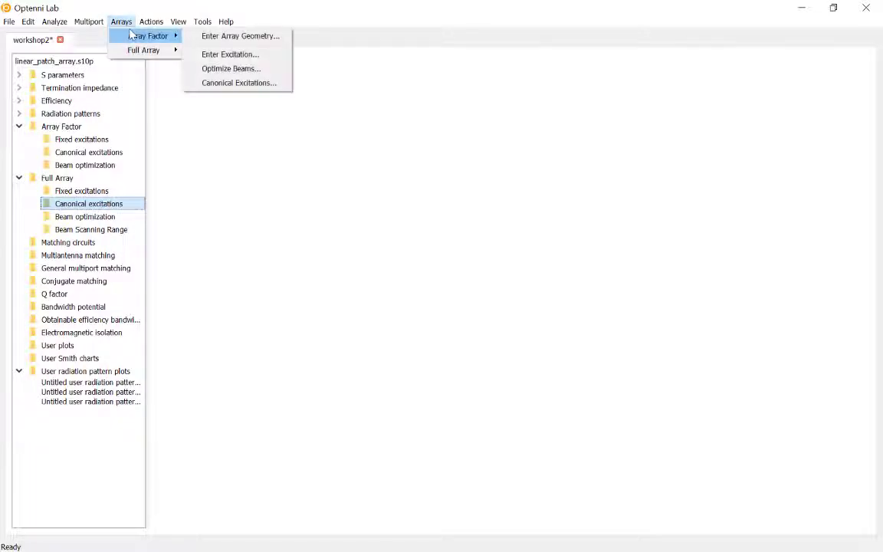
click(218, 83)
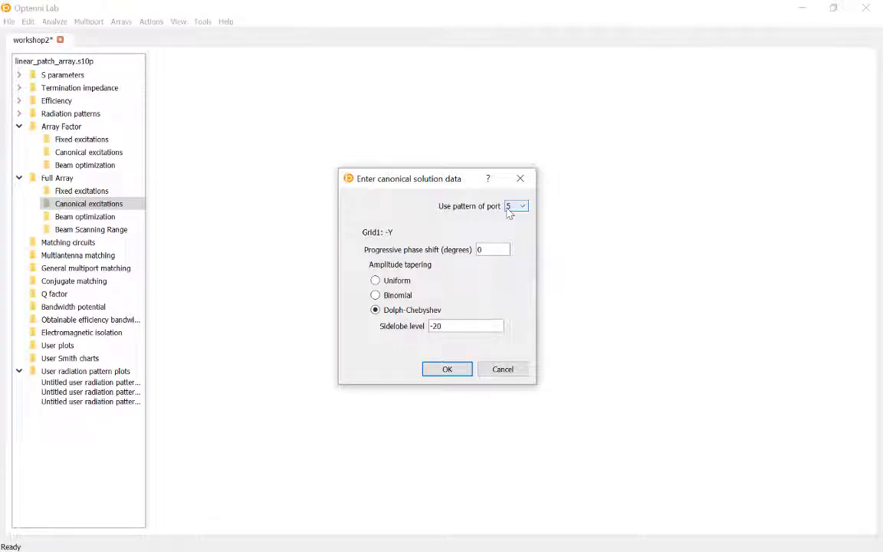
click(447, 371)
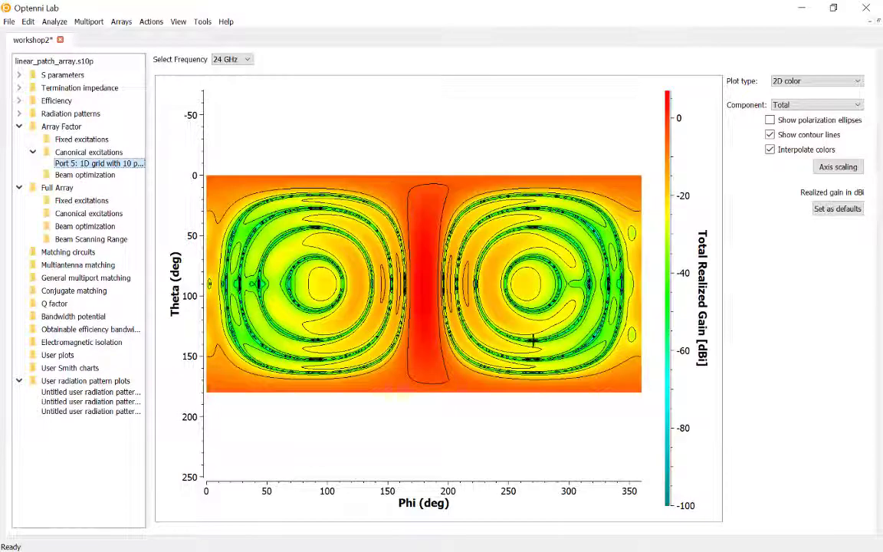
- Tune the canonical excitation's phase shift slightly below 0 degrees to steer the beam, and accept the tuned parameters
right_click(566, 312)
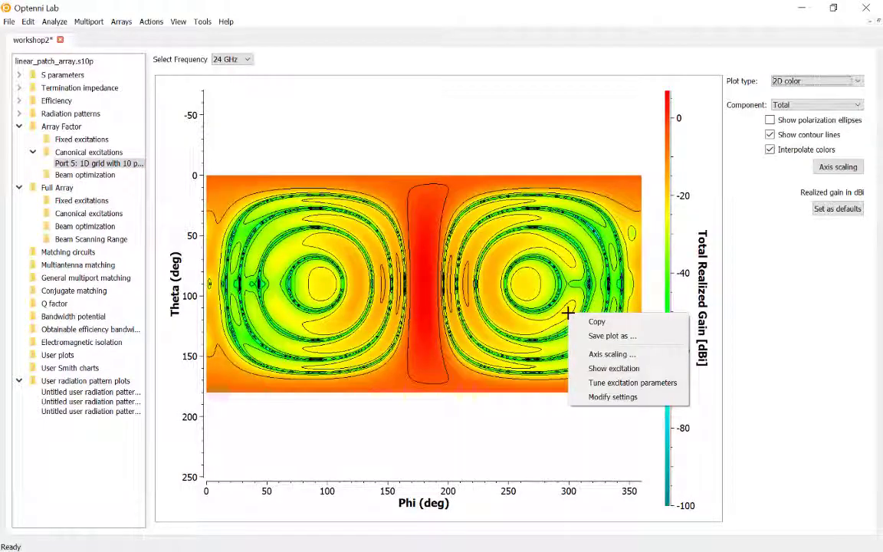
click(636, 382)
drag(437, 203, 752, 242)
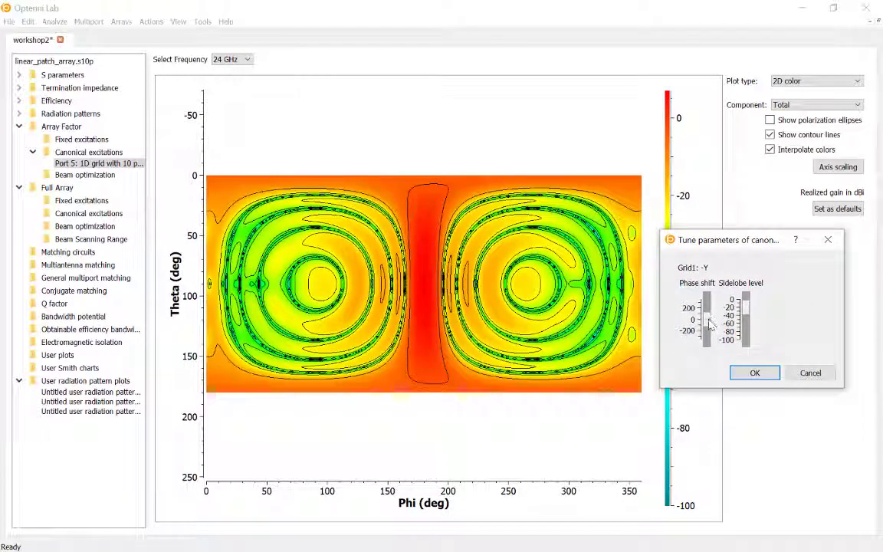
drag(709, 323, 757, 328)
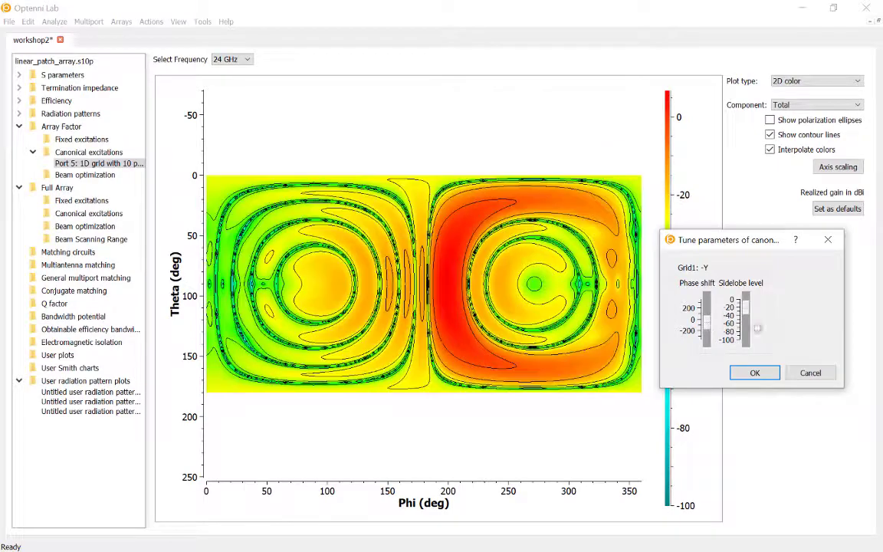
click(755, 373)
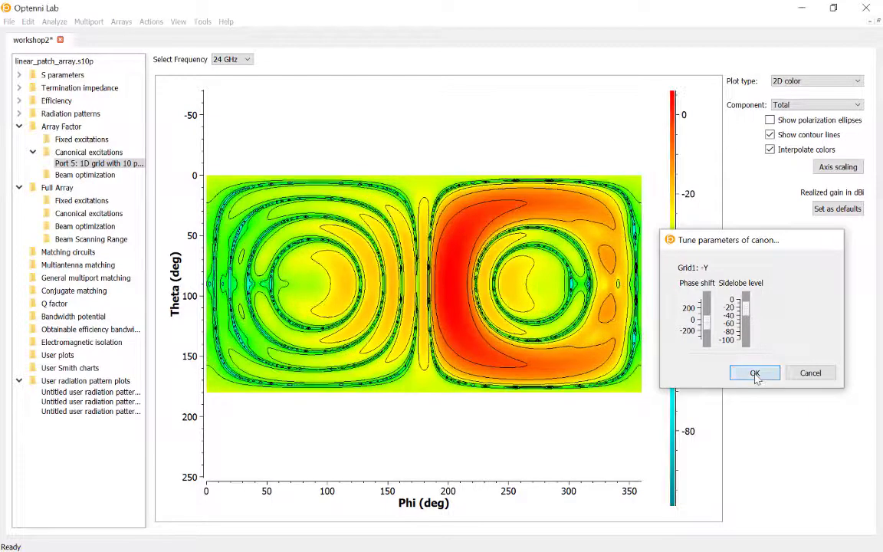
- Set the canonical excitation plot's radial scaling minimum to -10 and show the pattern at 28 GHz
click(837, 166)
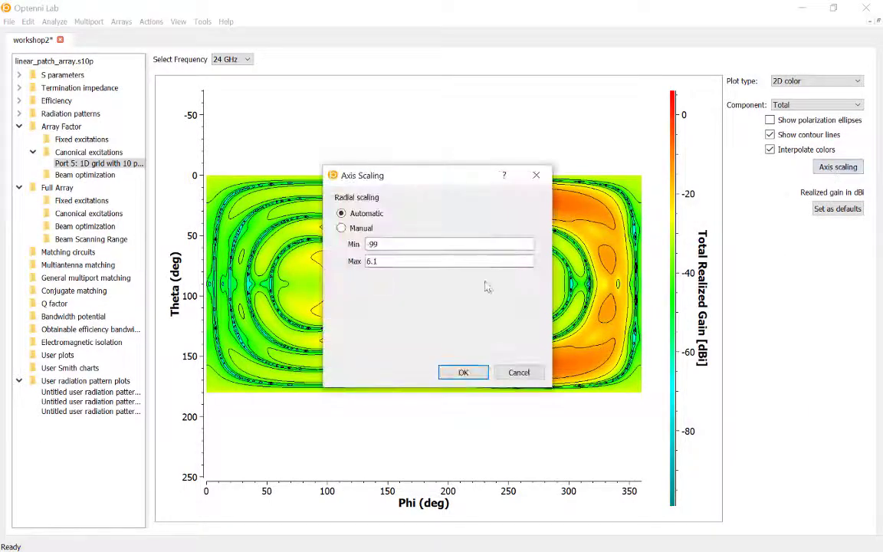
triple_click(479, 244)
text(-10)
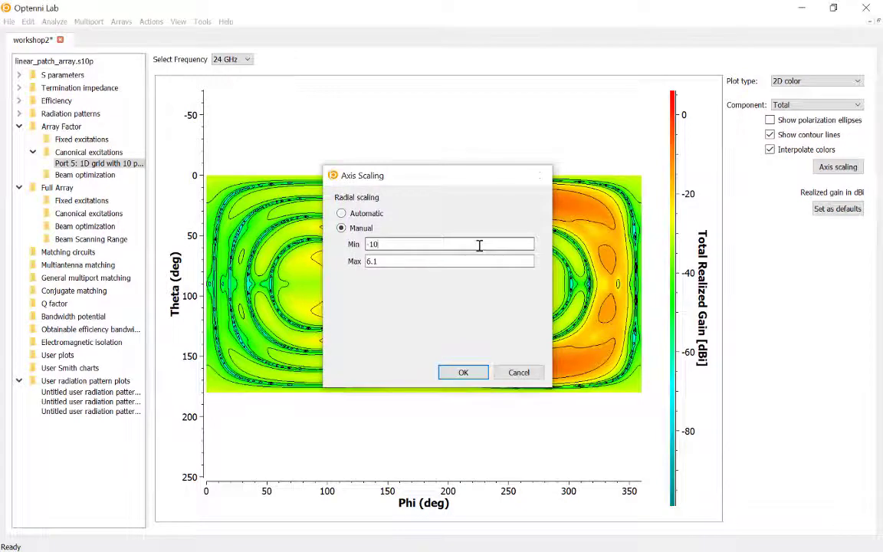
key(Return)
click(223, 60)
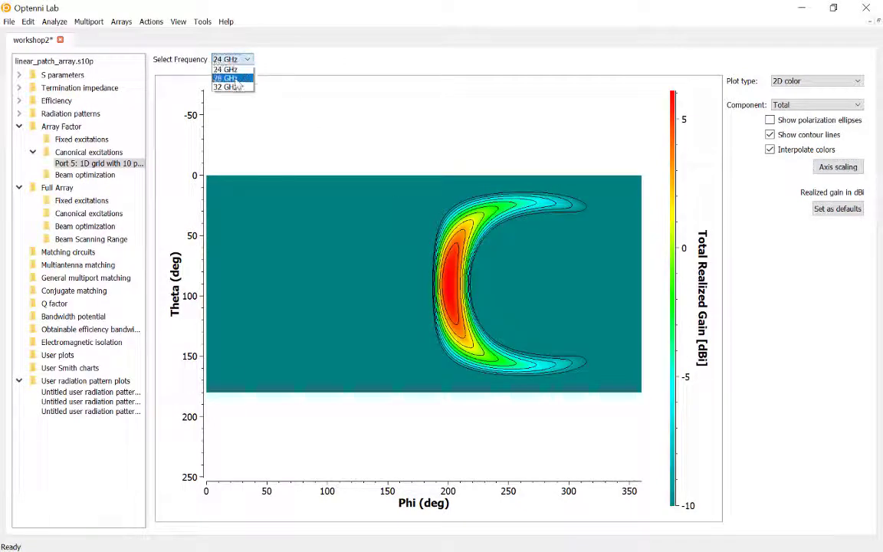
click(236, 79)
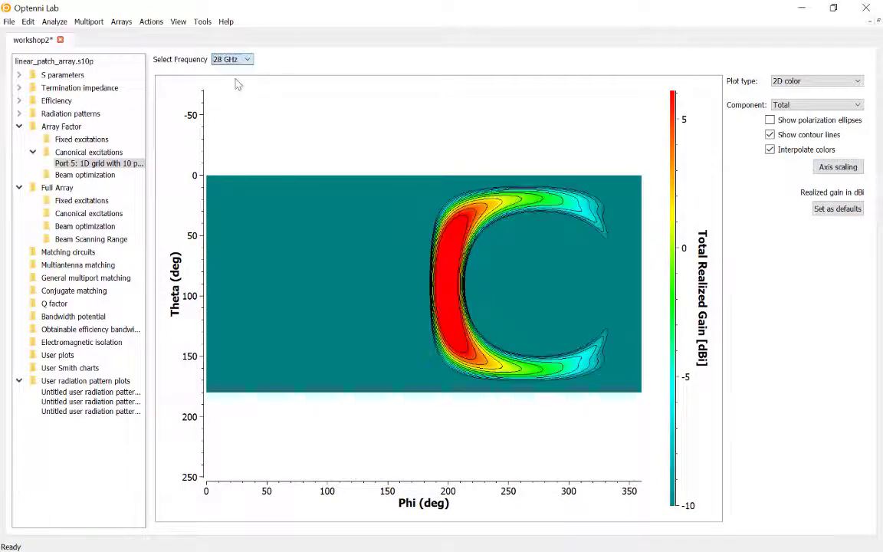
- Tune the canonical excitation's phase shift further towards -200 at 28 GHz to steer the beam more, and accept it
right_click(597, 263)
click(659, 331)
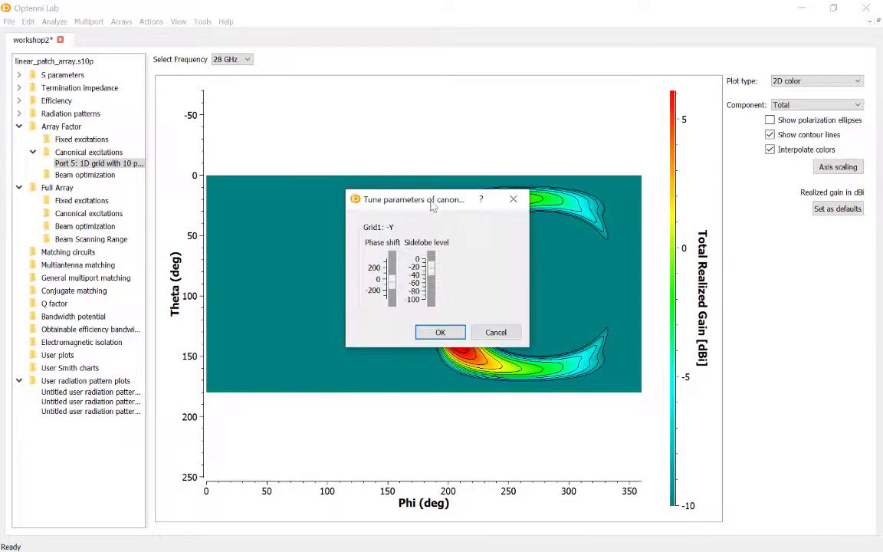
drag(433, 205, 768, 270)
drag(727, 337, 729, 351)
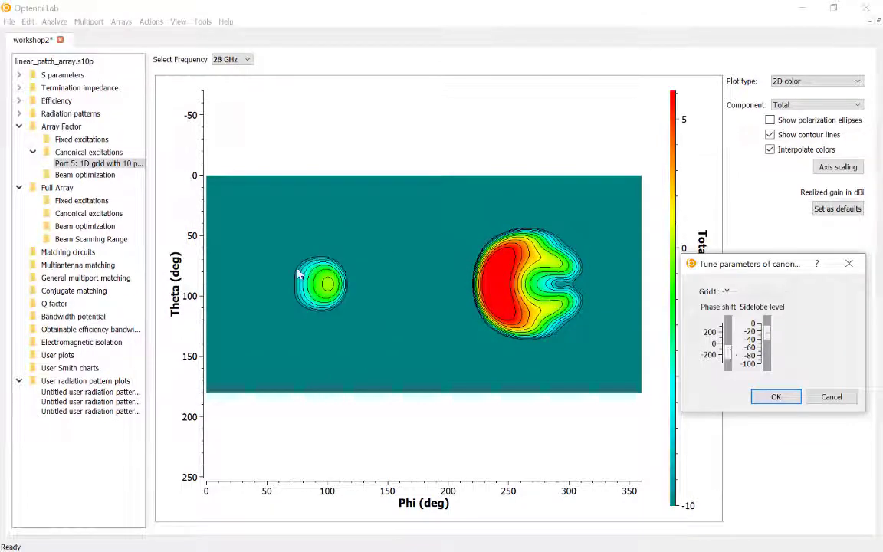
click(772, 398)
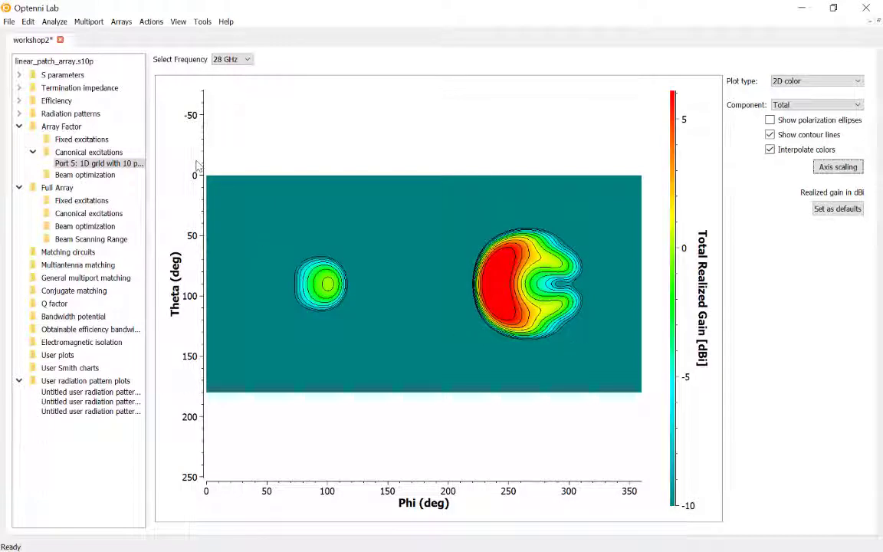
- Optimize the array factor beam for port 5 at 28 GHz with the 2D main lobe target at phi 220 and null at phi 170
click(124, 23)
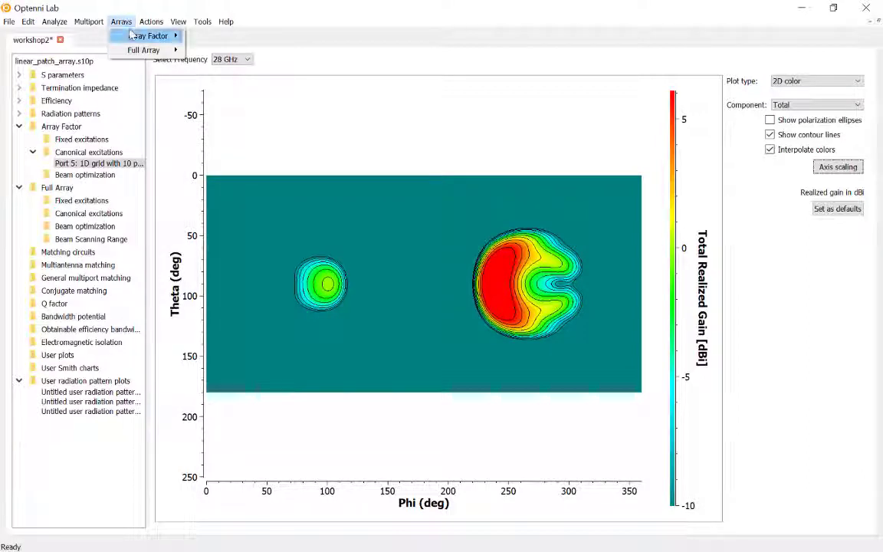
mouse_move(136, 36)
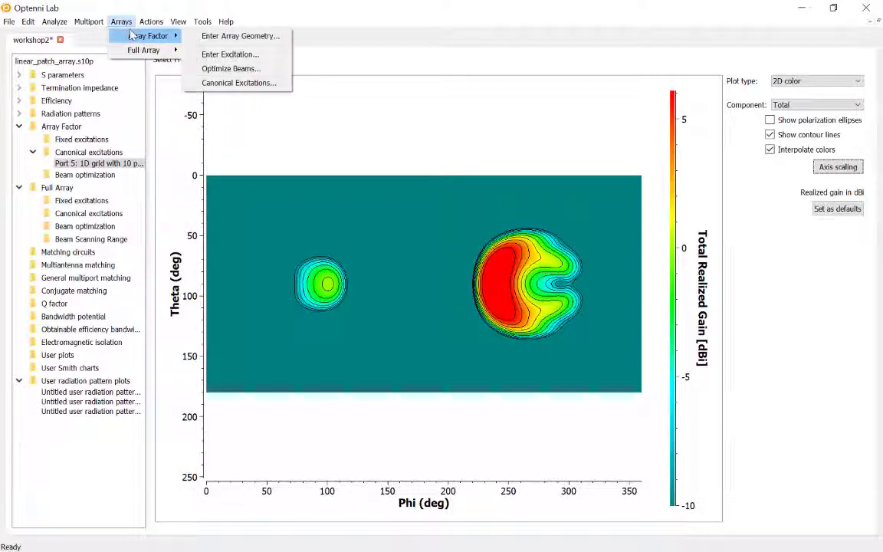
click(239, 70)
drag(433, 143, 654, 165)
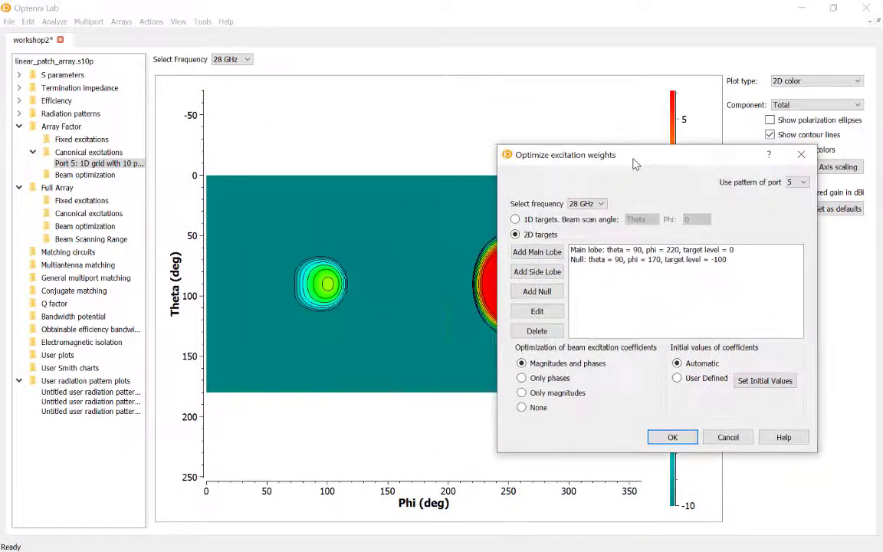
drag(552, 146, 645, 144)
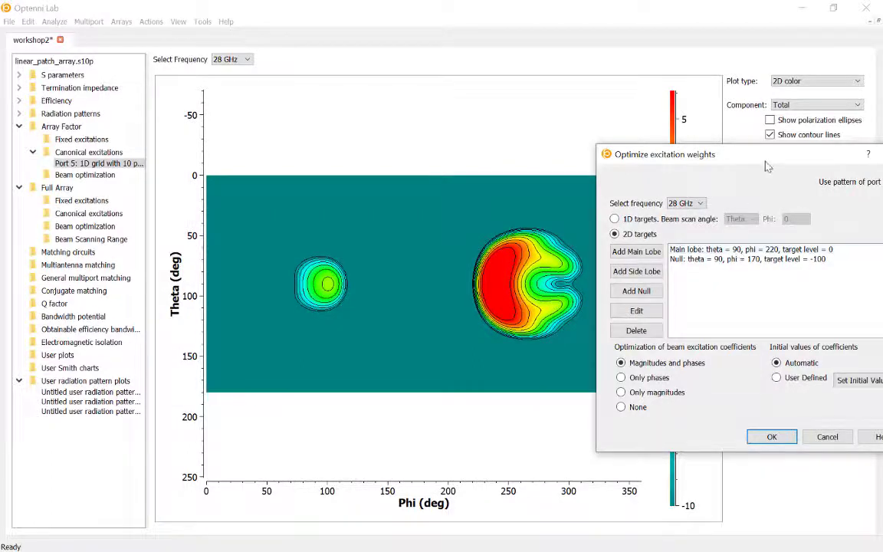
drag(774, 154, 741, 134)
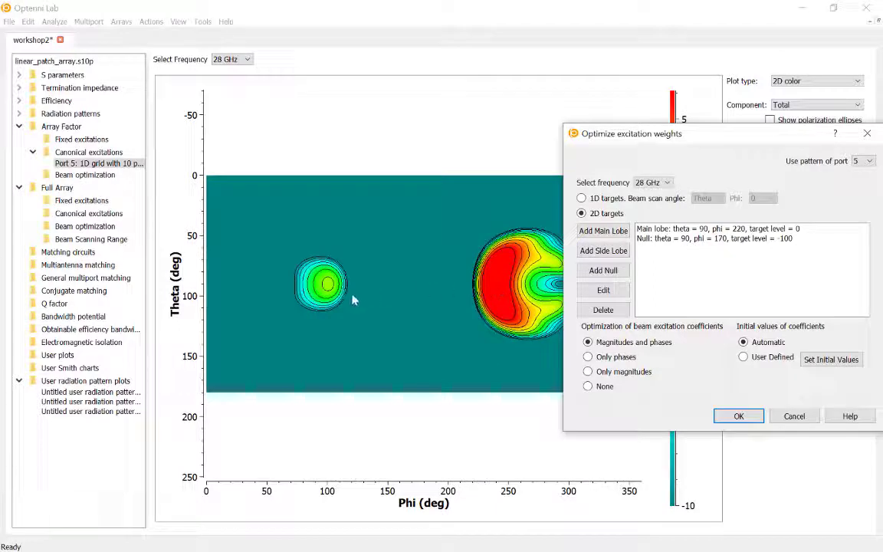
click(739, 417)
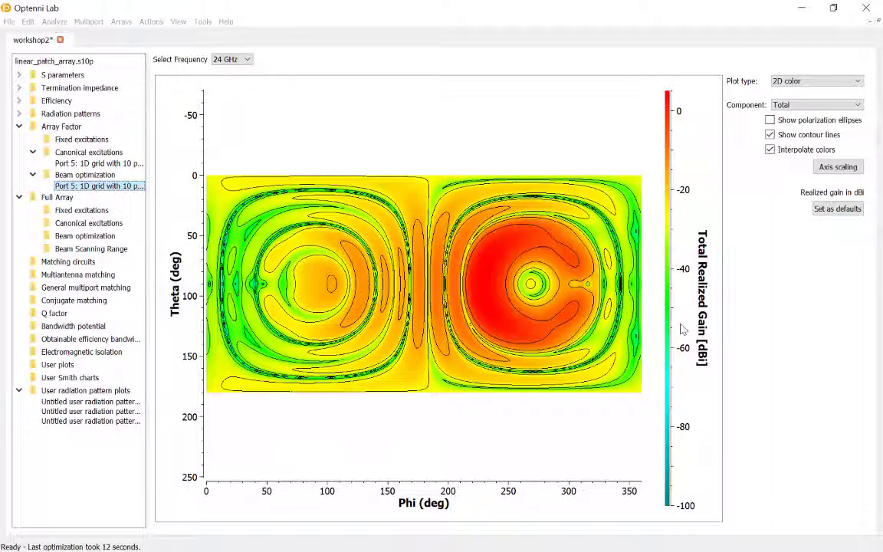
- Show the optimized beam at 28 GHz as a cartesian cut and inspect the null near phi 170 up close
click(230, 59)
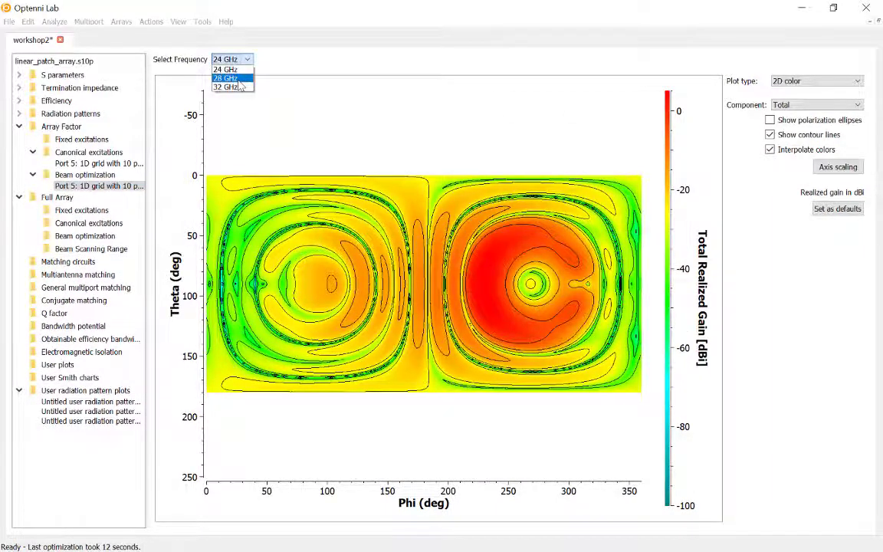
click(239, 80)
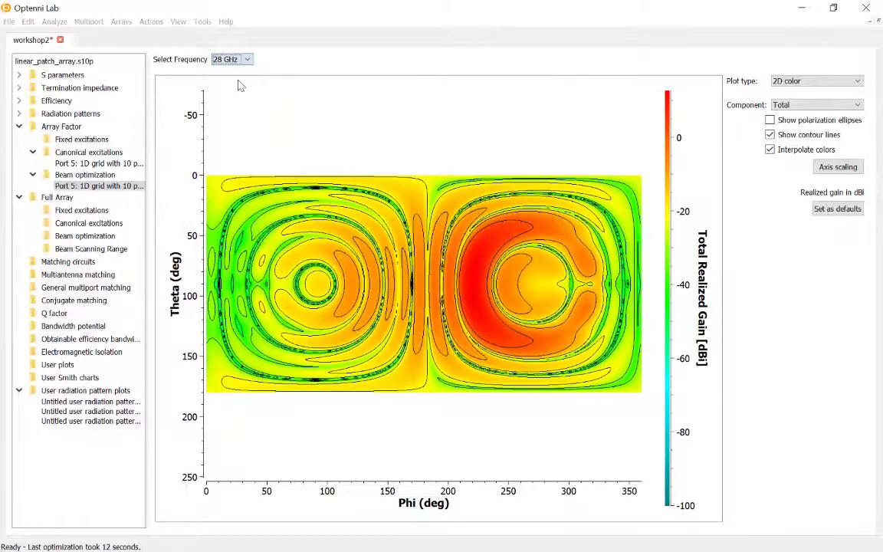
click(799, 81)
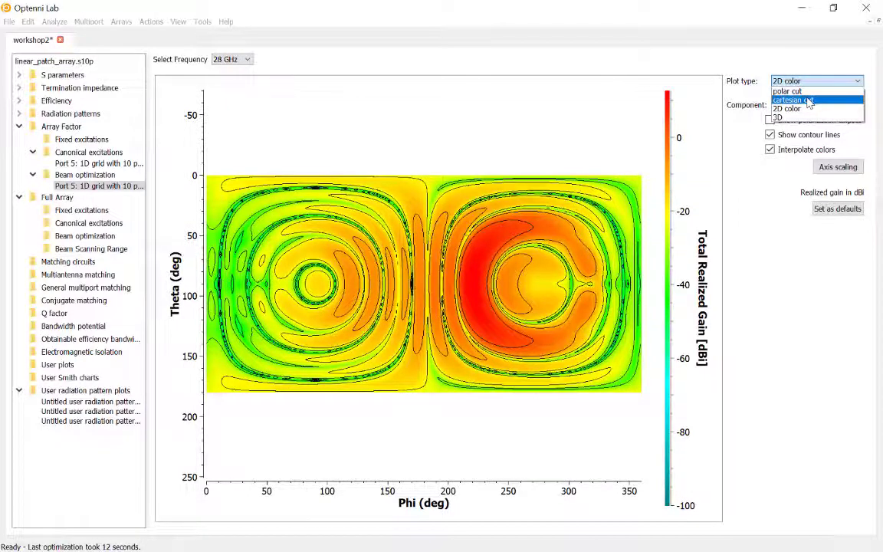
click(809, 101)
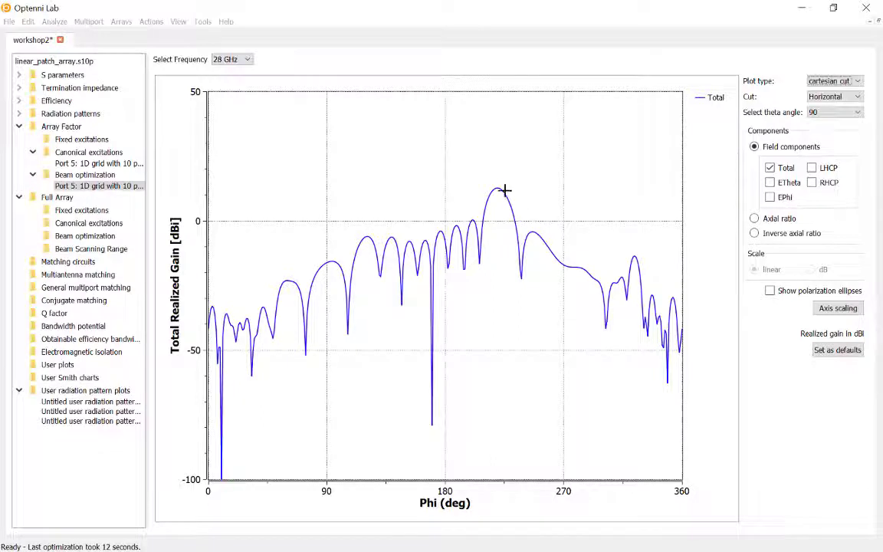
drag(445, 451, 414, 407)
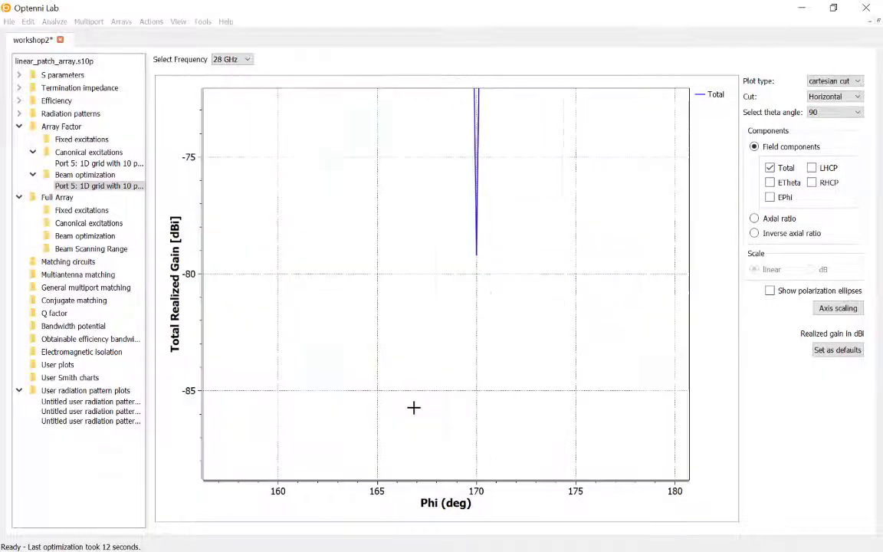
right_click(462, 265)
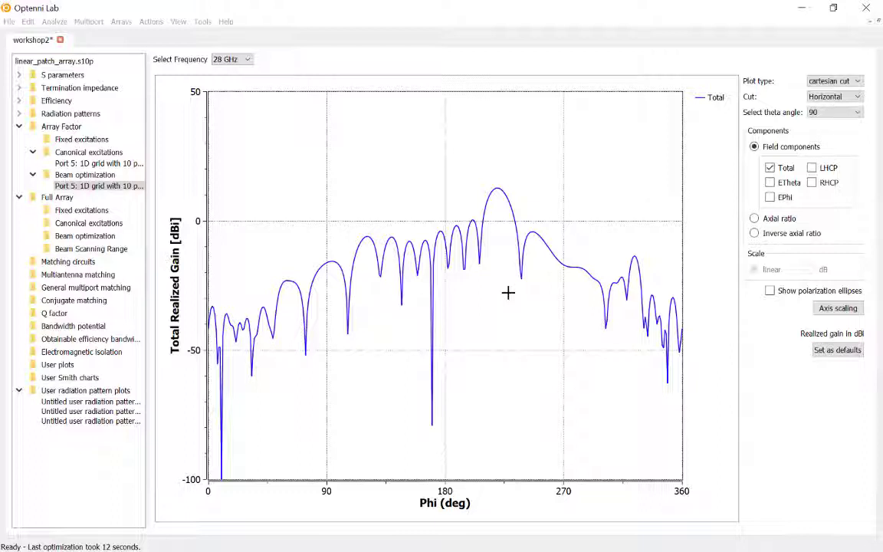
- Open the available plot actions for the optimized beam's cartesian cut
right_click(509, 295)
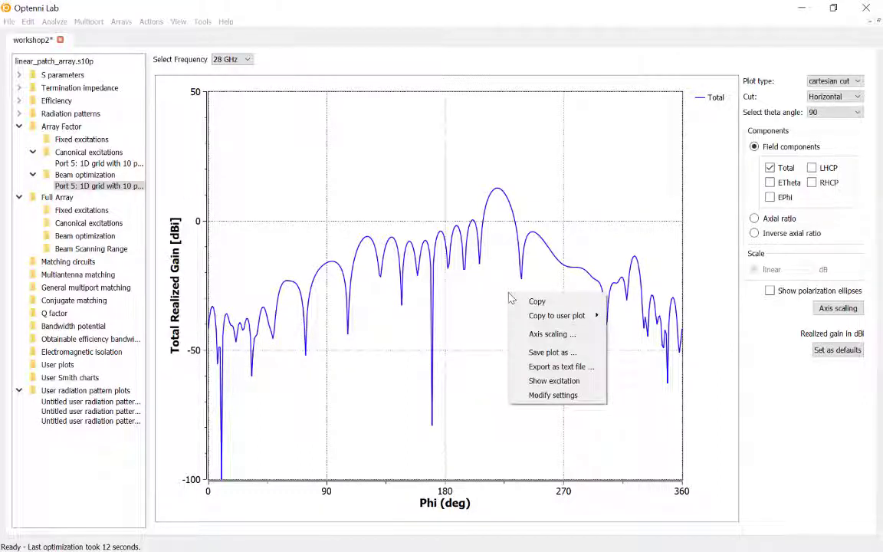
- Copy the port excitations of the Array Factor beam optimization result for Port 5
click(556, 382)
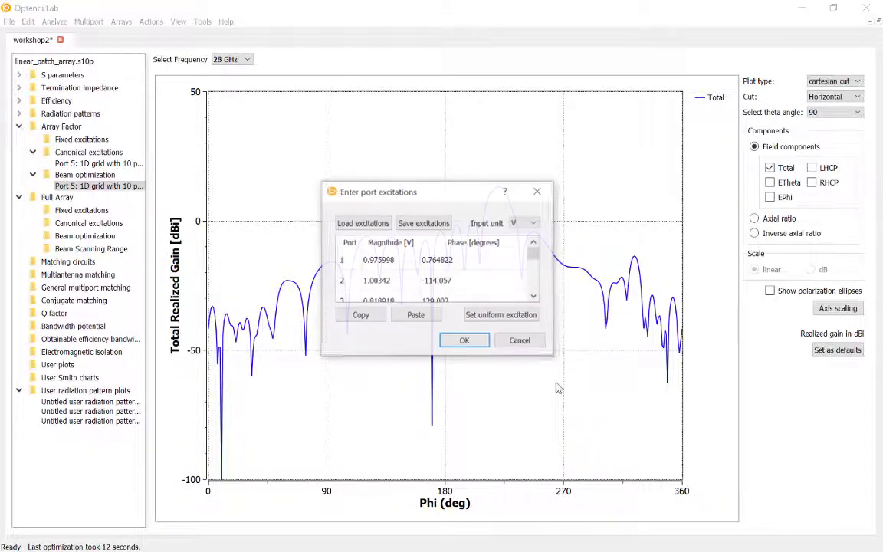
click(363, 316)
click(464, 342)
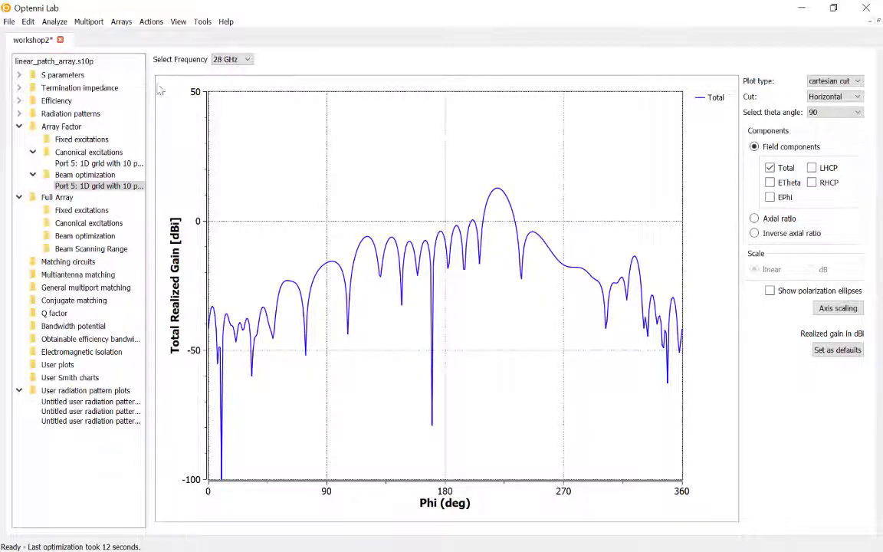
- Enter a Full Array excitation by pasting the copied beam optimization coefficients for all ports
click(121, 22)
mouse_move(135, 51)
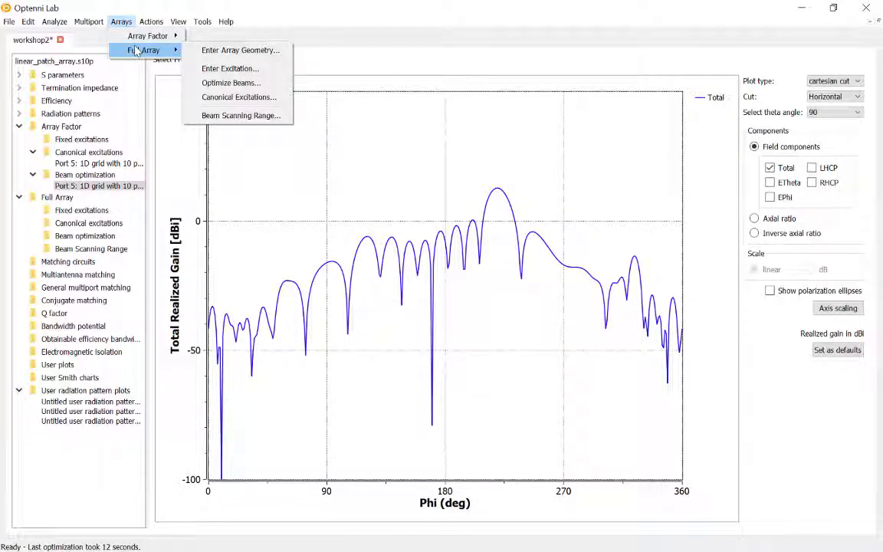
click(230, 68)
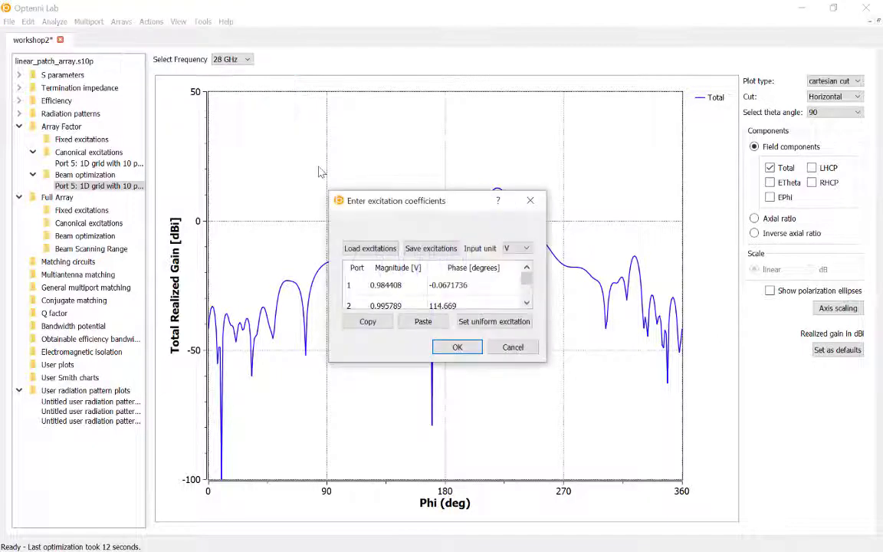
click(422, 322)
scroll(428, 311, down, 2)
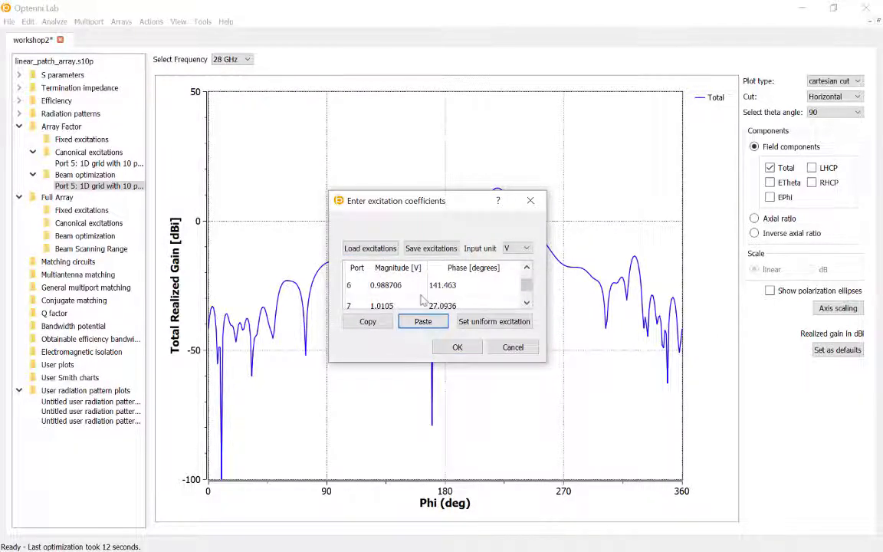
click(458, 347)
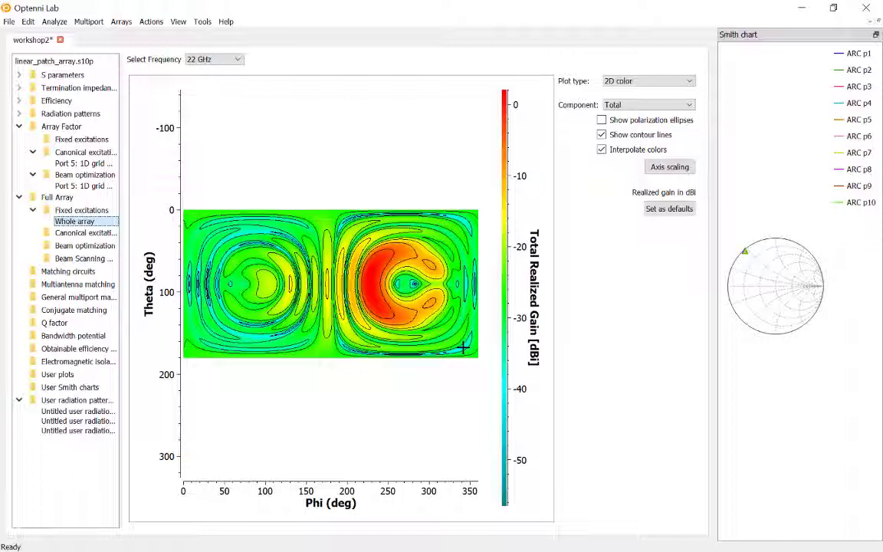
- Set the frequency of the Full Array radiation pattern to 28 GHz
click(214, 62)
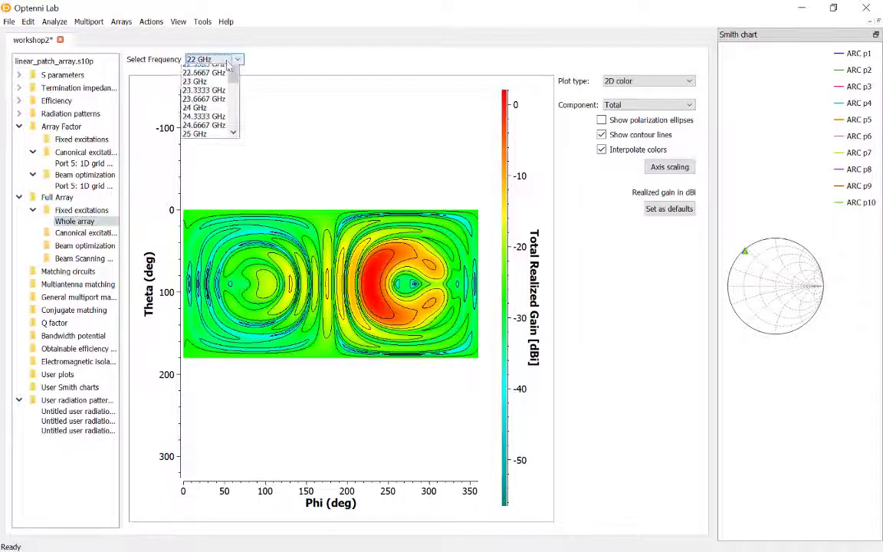
key(Down)
key(Down)
key(Down)
key(Down)
key(Down)
key(Down)
key(Down)
key(Down)
key(Down)
key(Down)
key(Down)
key(Down)
key(Down)
key(Down)
key(Down)
key(Down)
key(Down)
key(Down)
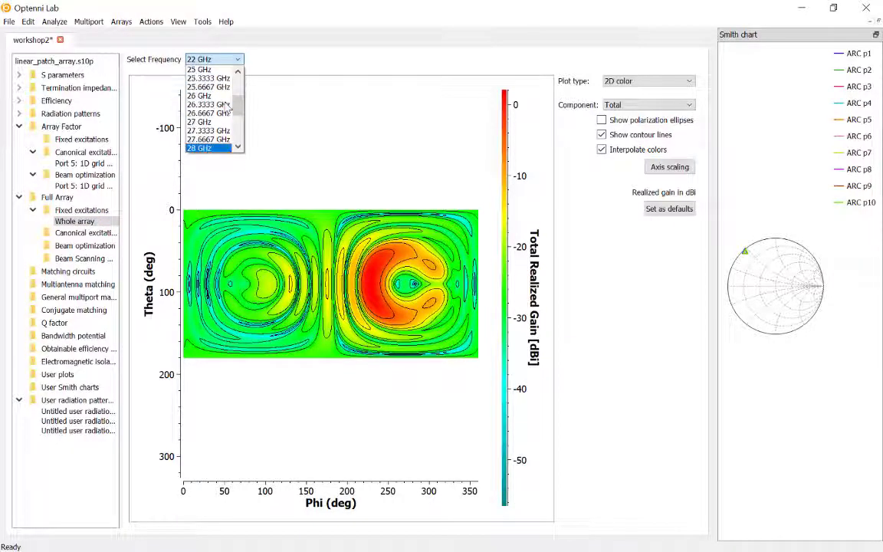
key(Return)
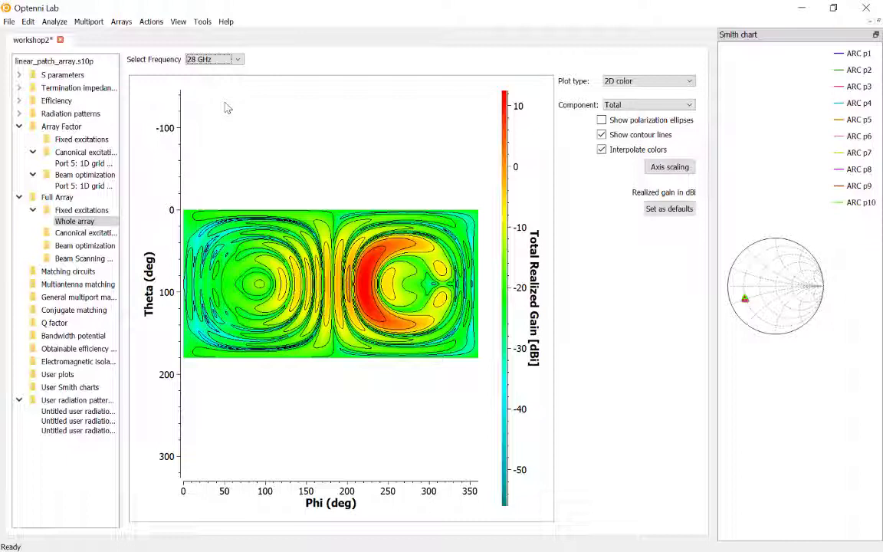
- Expand the radiation patterns of the individual ports and display the original S parameters of the array
click(64, 116)
double_click(65, 115)
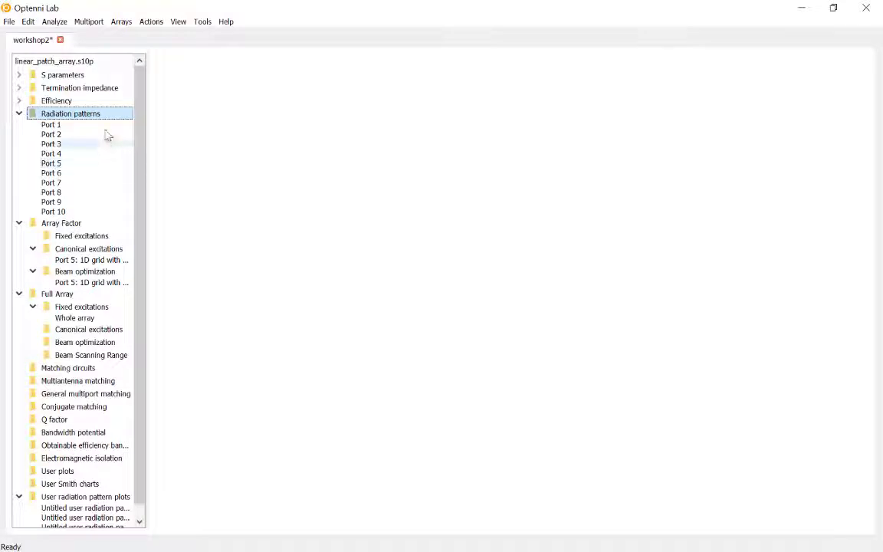
click(104, 77)
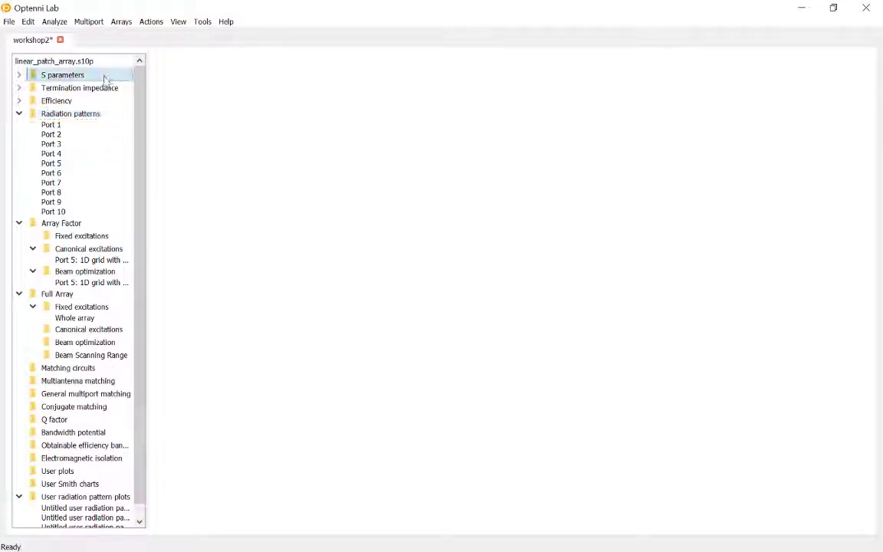
double_click(104, 78)
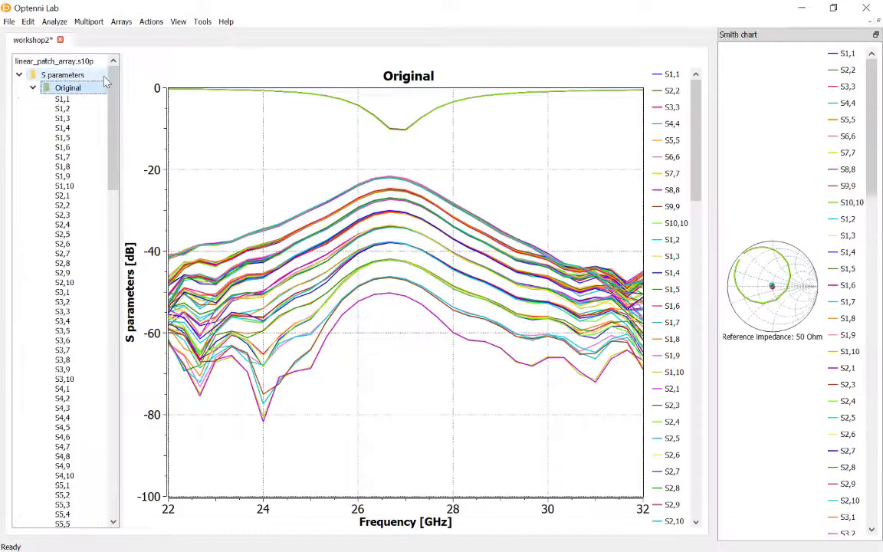
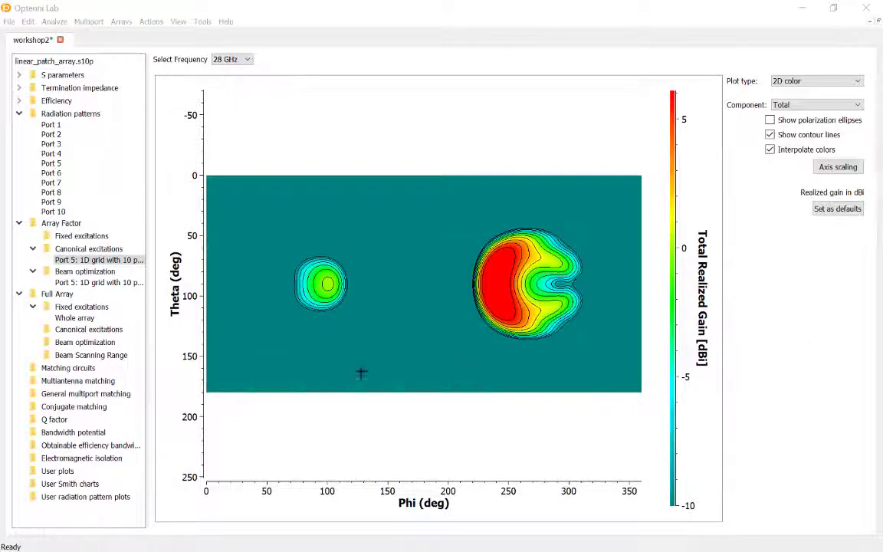
- Copy the port excitations of the Array Factor canonical excitation result for Port 5
right_click(430, 306)
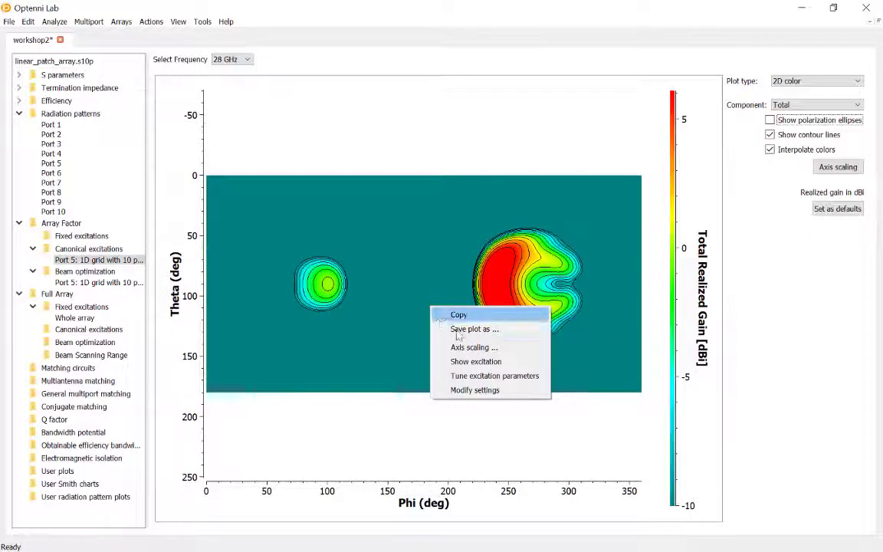
click(485, 362)
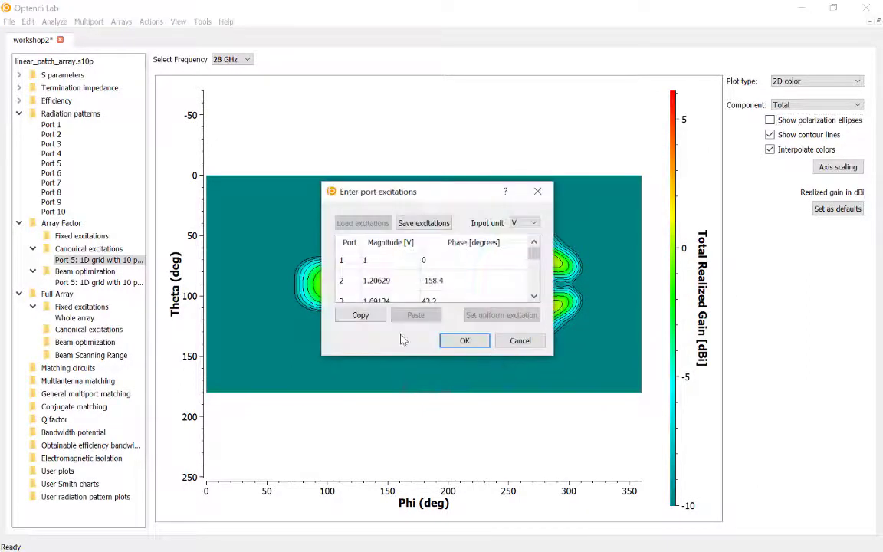
click(465, 340)
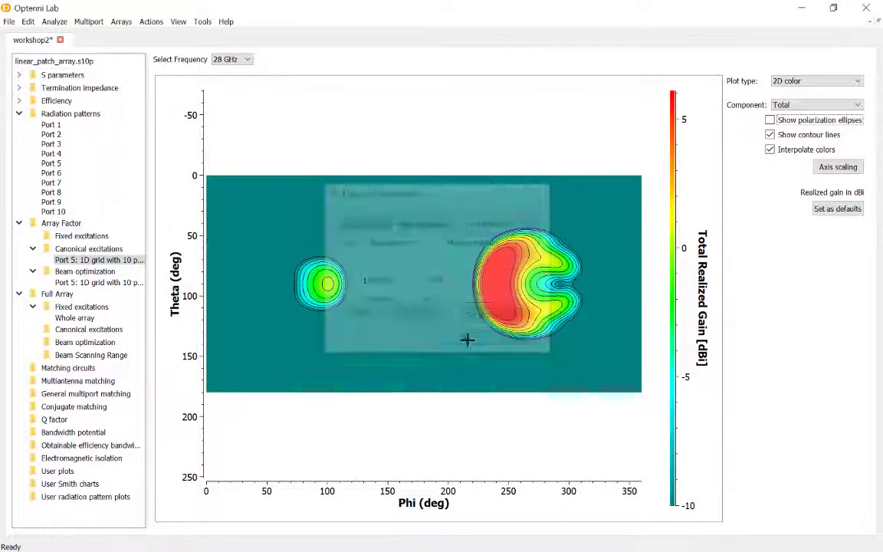
- Create a second Full Array fixed excitation by pasting the copied canonical excitation coefficients
click(121, 26)
mouse_move(136, 52)
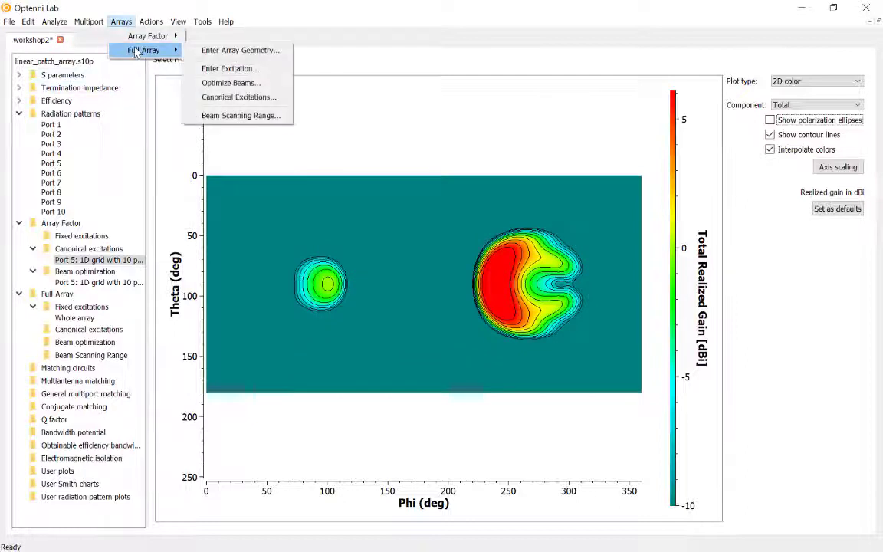
click(215, 70)
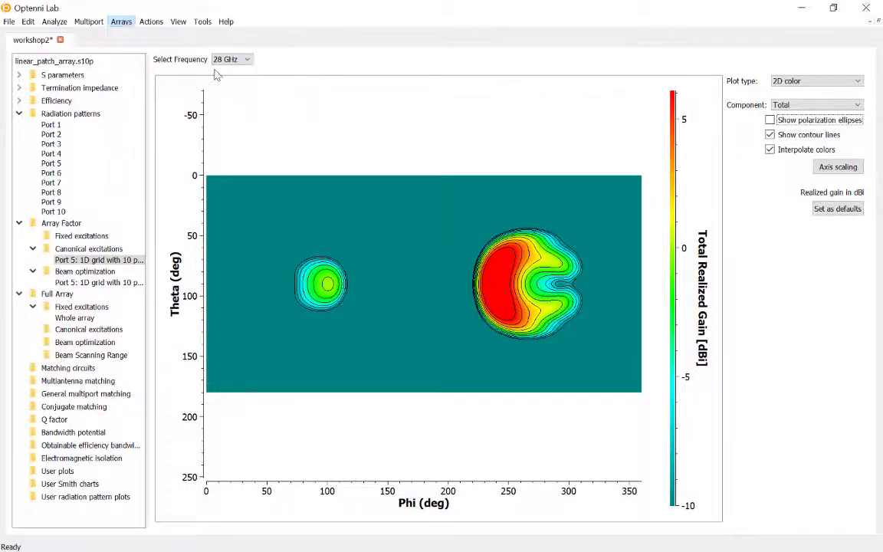
click(414, 324)
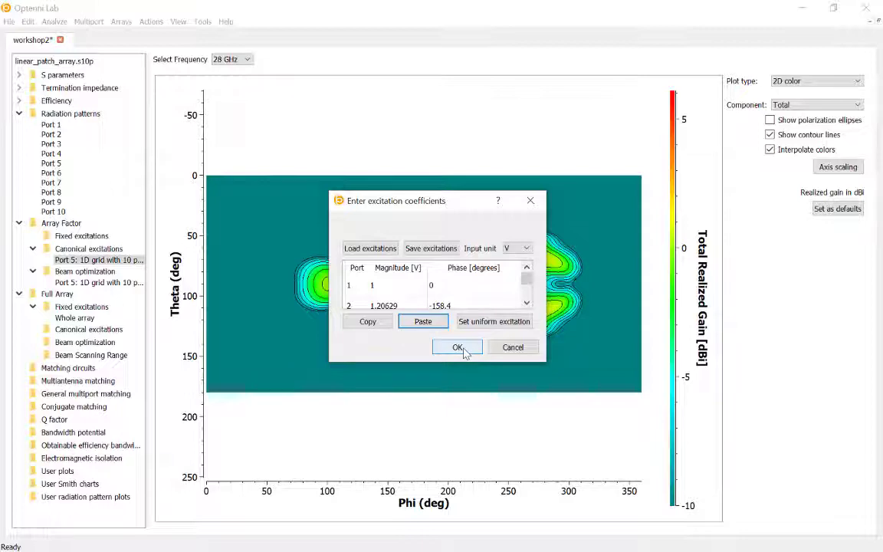
click(458, 348)
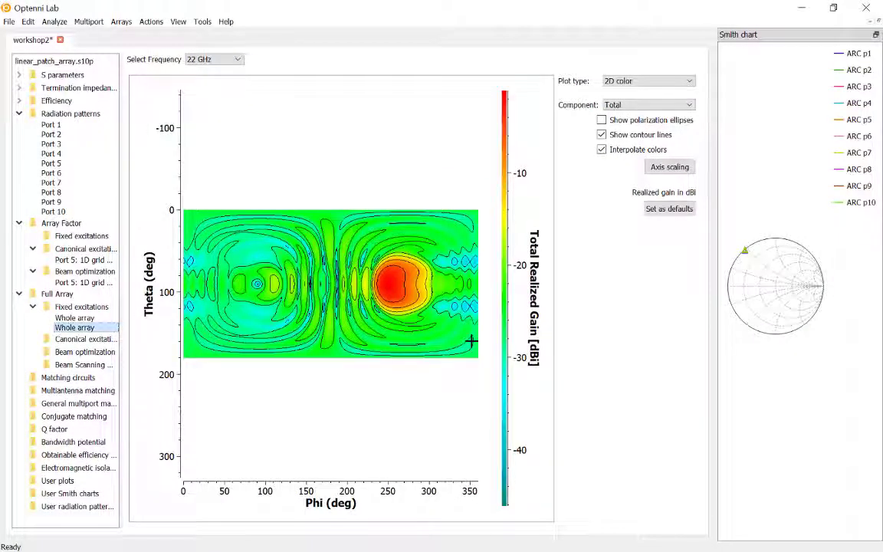
- Display the second Full Array whole-array pattern as a cartesian cut
click(636, 84)
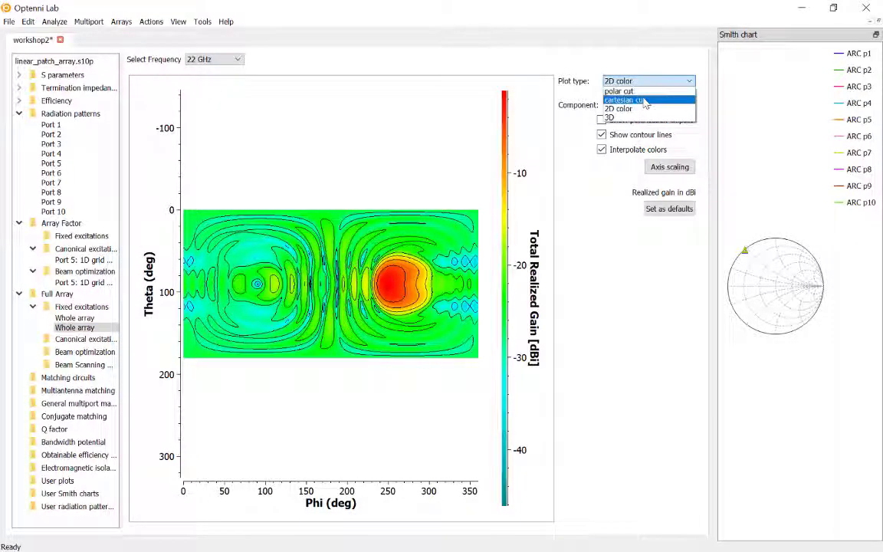
click(645, 100)
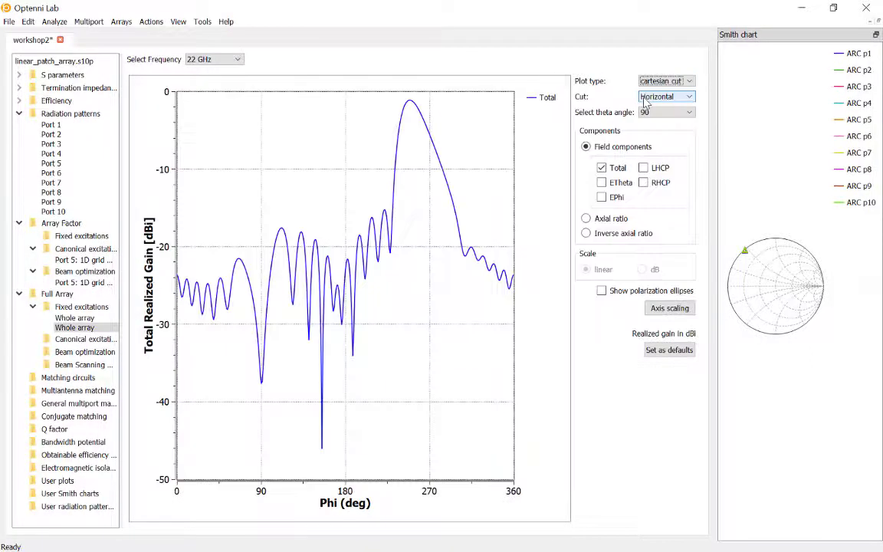
right_click(331, 139)
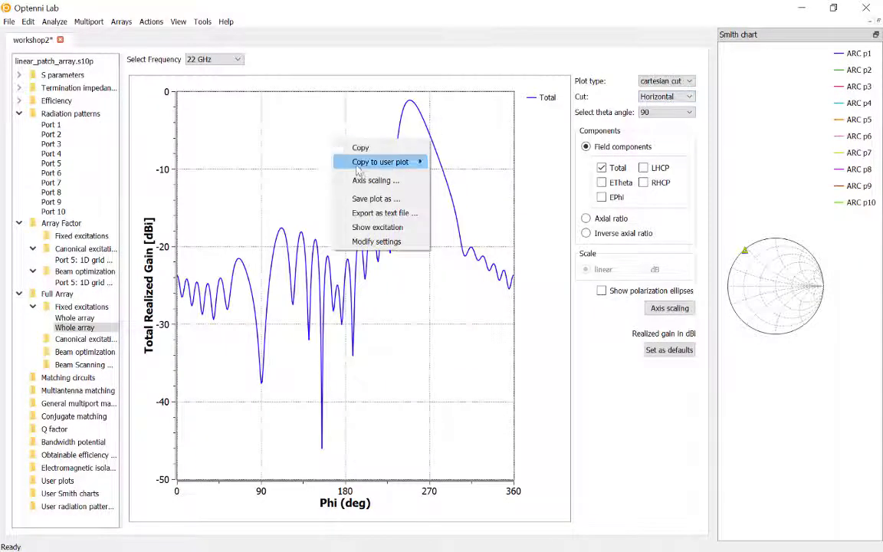
mouse_move(368, 163)
click(268, 157)
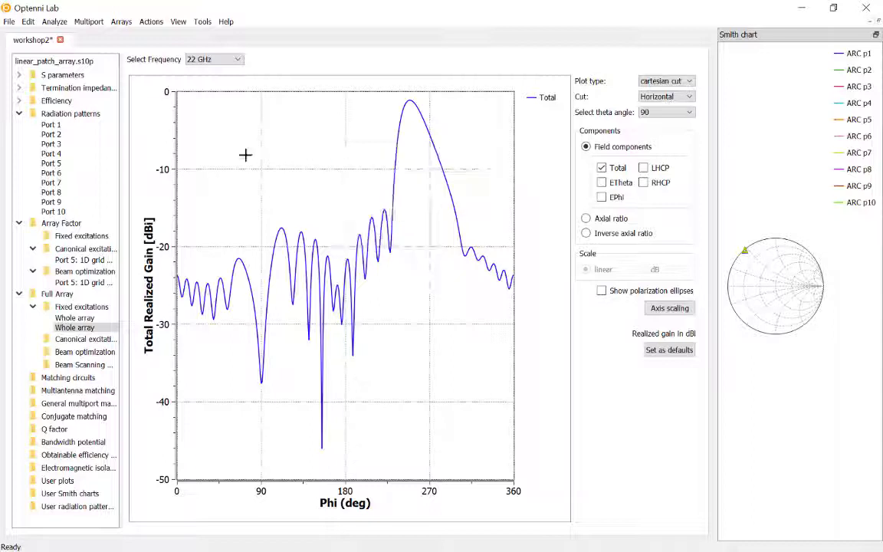
- Set the frequency of the whole-array cartesian cut to 28 GHz
click(234, 61)
key(Down)
key(Down)
key(Down)
key(Down)
key(Down)
key(Down)
key(Down)
key(Down)
key(Down)
key(Down)
key(Down)
key(Down)
key(Down)
key(Down)
key(Down)
key(Down)
key(Down)
key(Down)
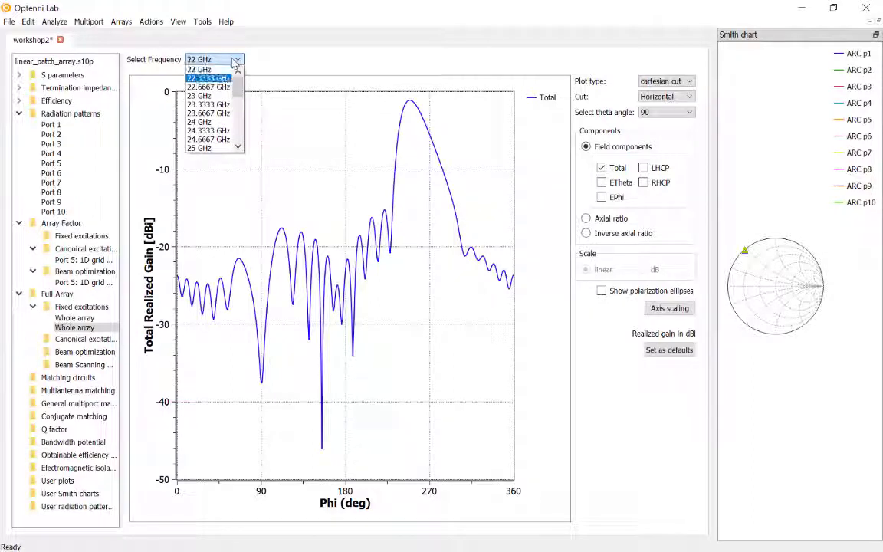
key(Return)
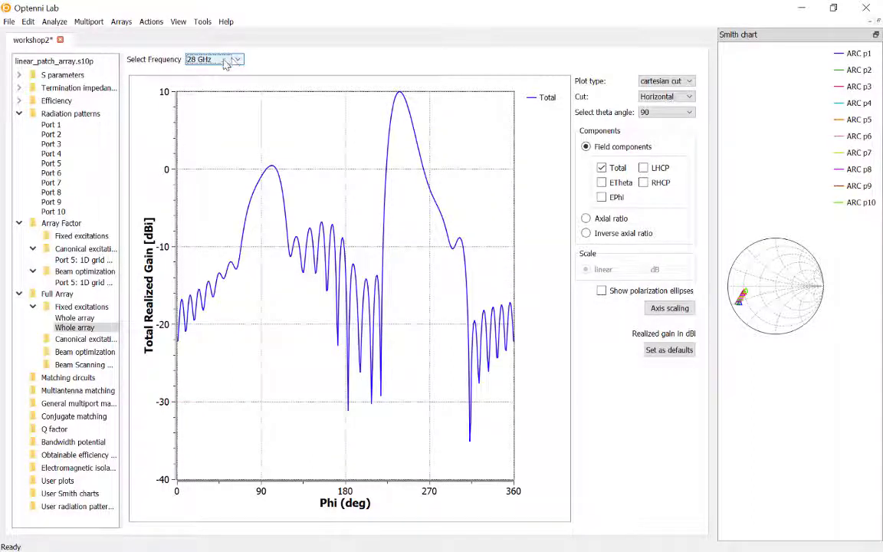
- Copy the 28 GHz whole-array gain curve to a new user radiation pattern plot
right_click(345, 154)
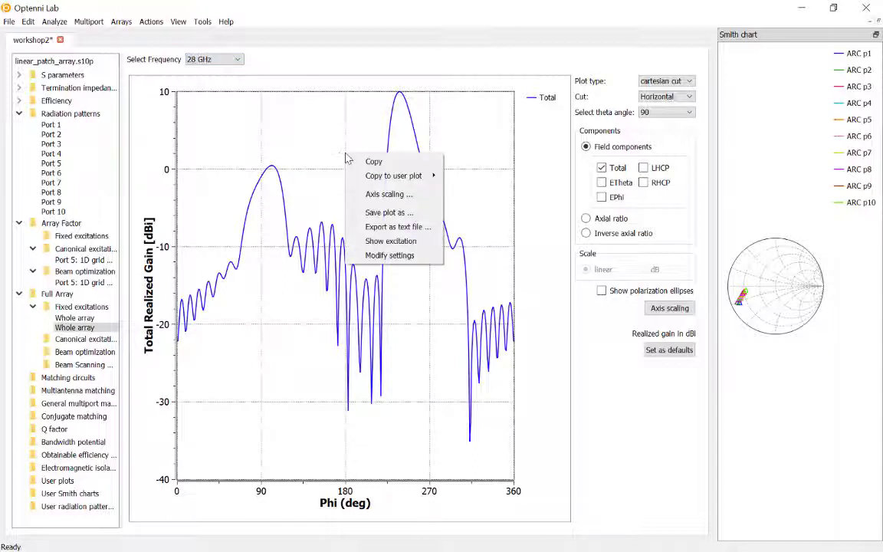
mouse_move(393, 174)
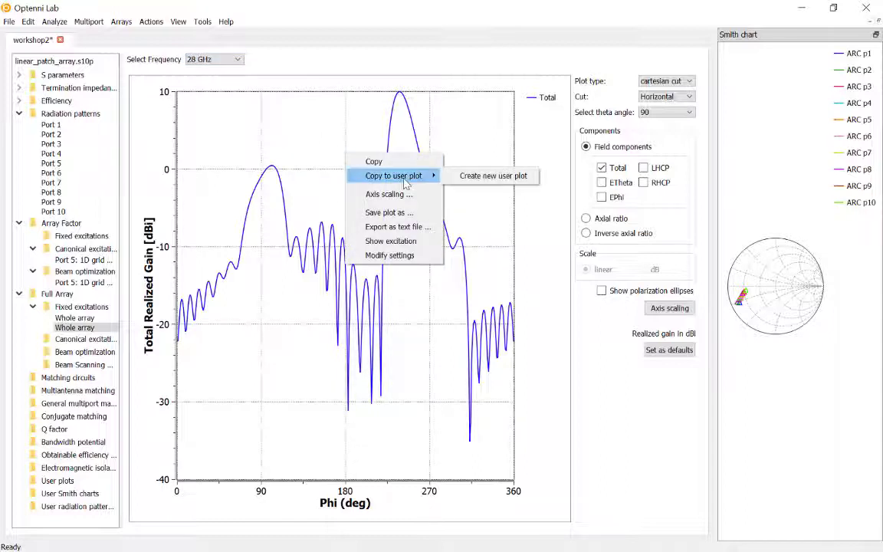
click(494, 176)
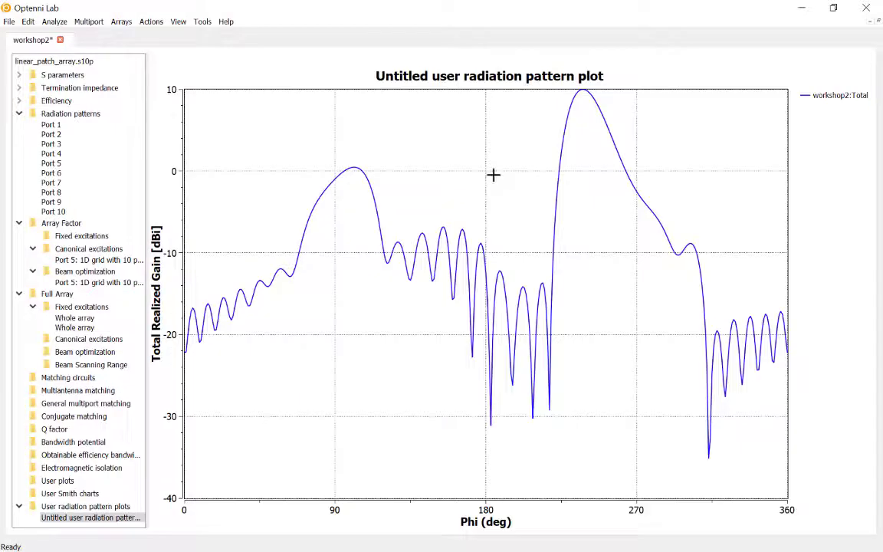
- Show the Array Factor canonical excitation pattern of Port 5 as a cartesian cut and copy it to the existing user radiation pattern plot
click(135, 261)
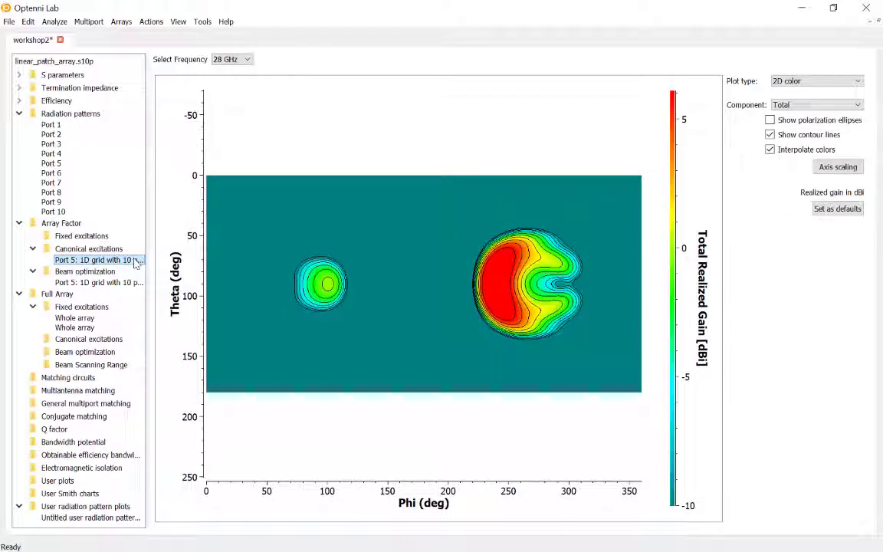
click(790, 81)
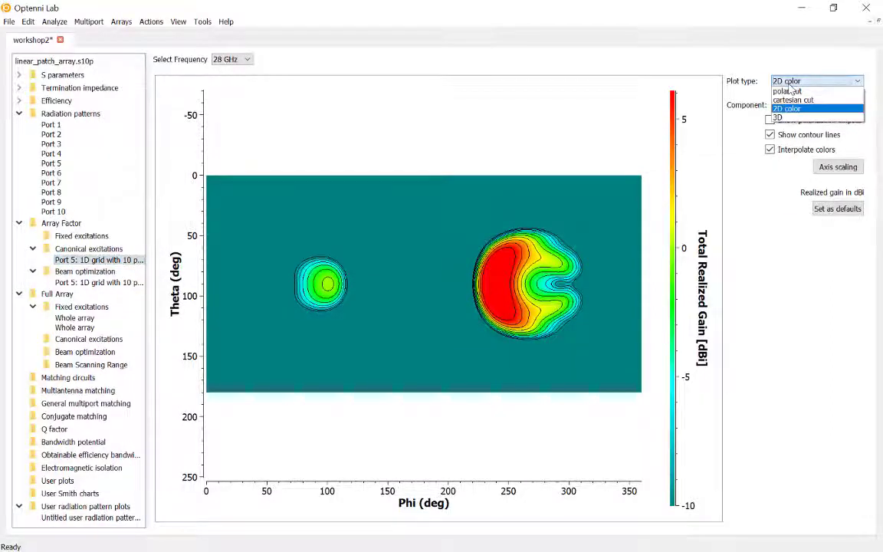
click(792, 100)
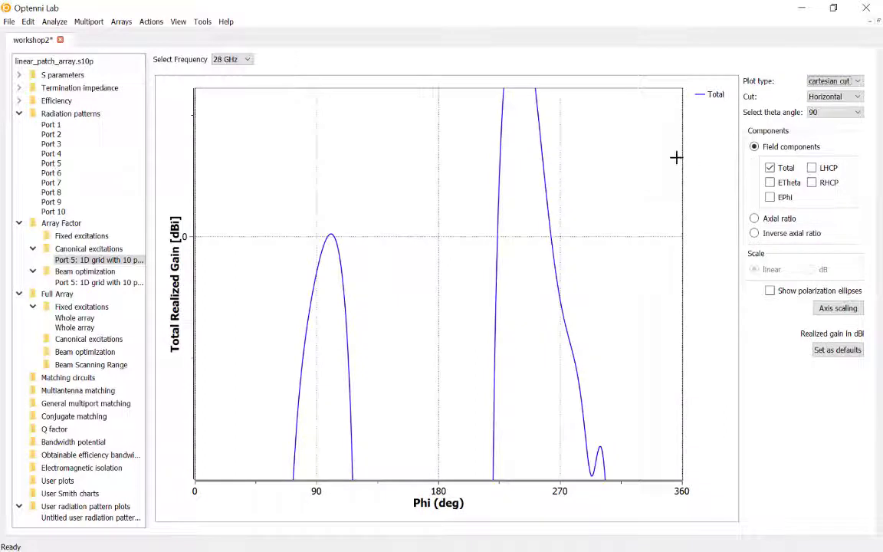
right_click(647, 169)
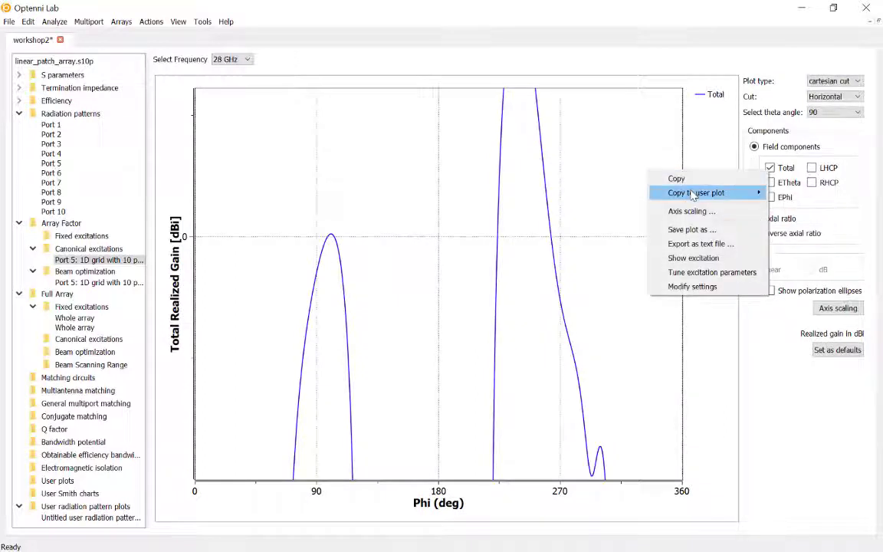
mouse_move(678, 192)
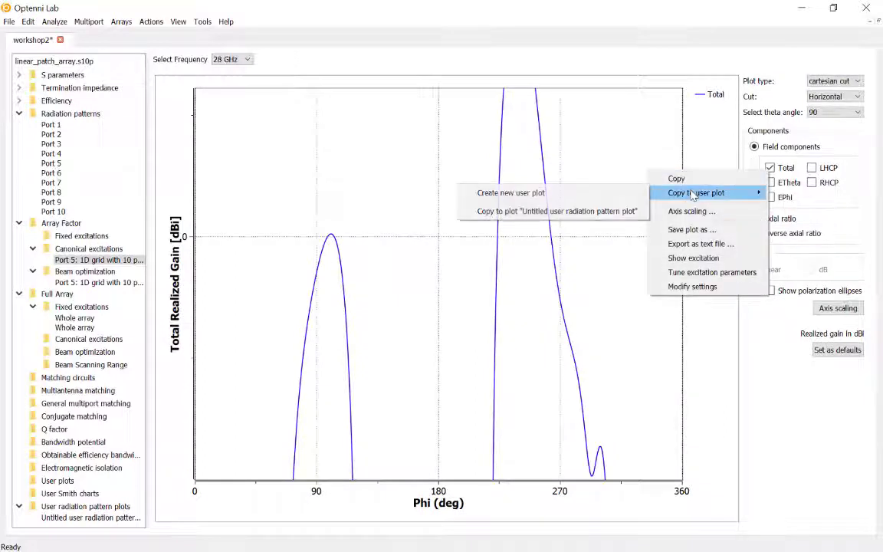
click(622, 218)
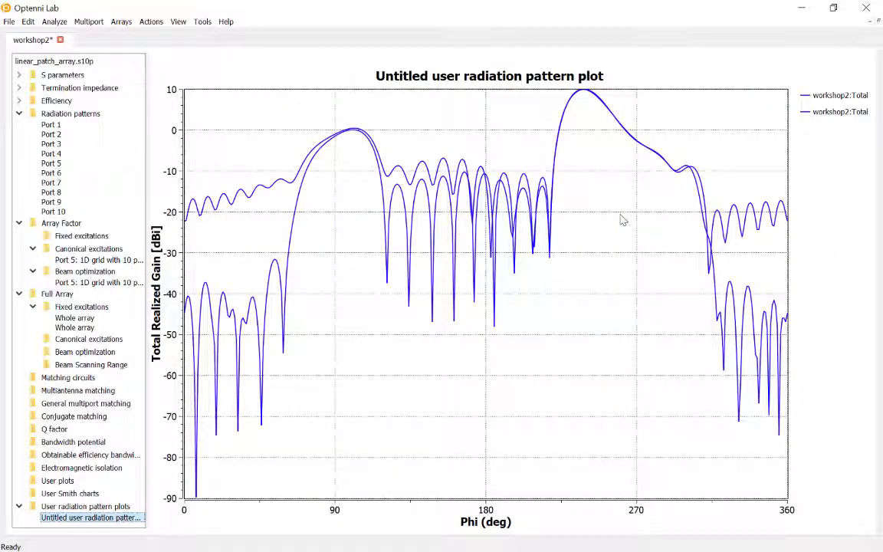
- Apply default colors to the user radiation pattern plot's curves and label them "Full Array" and "Array factor"
right_click(621, 227)
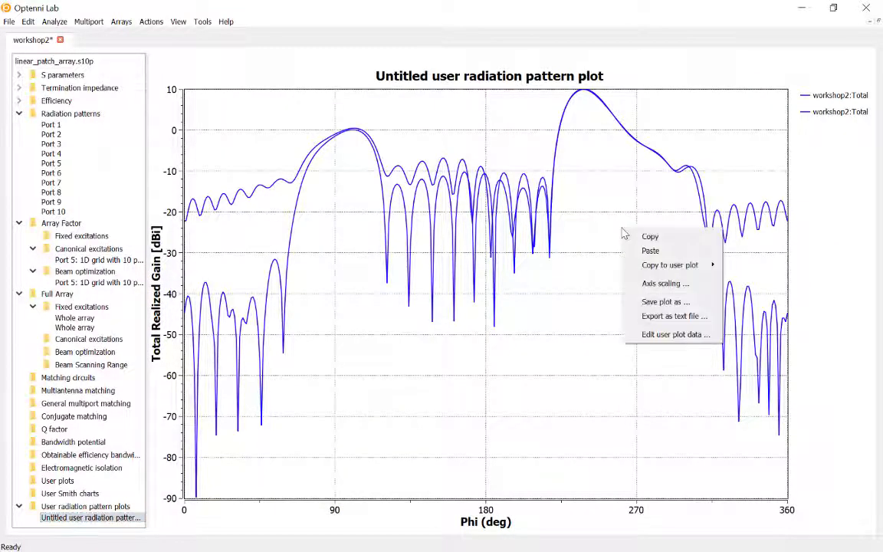
click(671, 341)
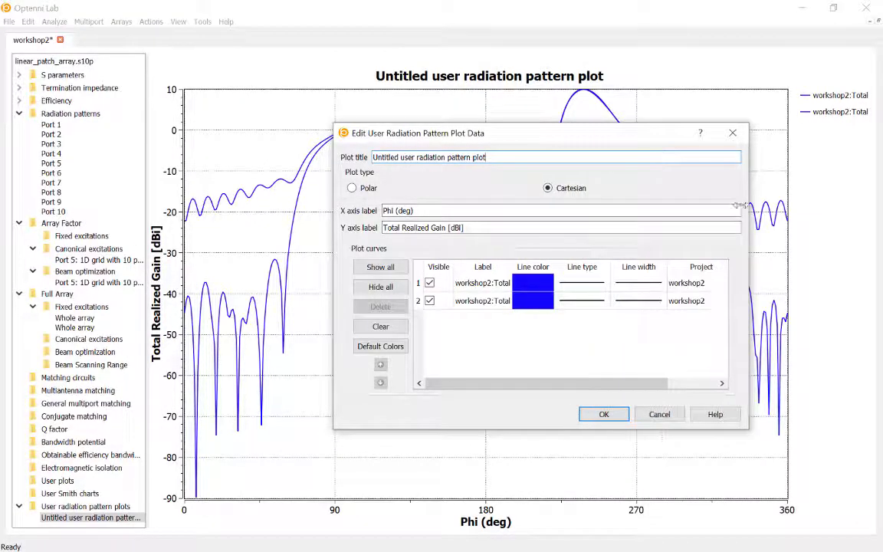
click(381, 345)
click(478, 283)
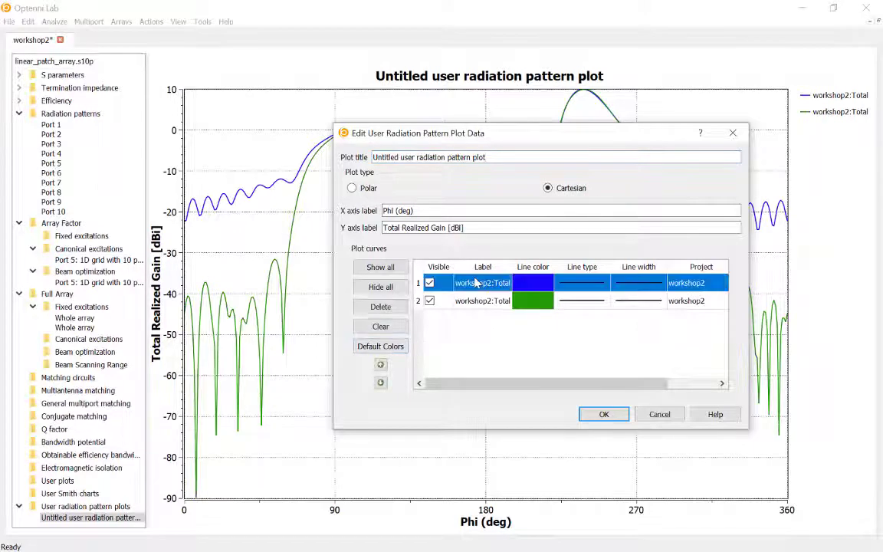
click(477, 282)
text(Full)
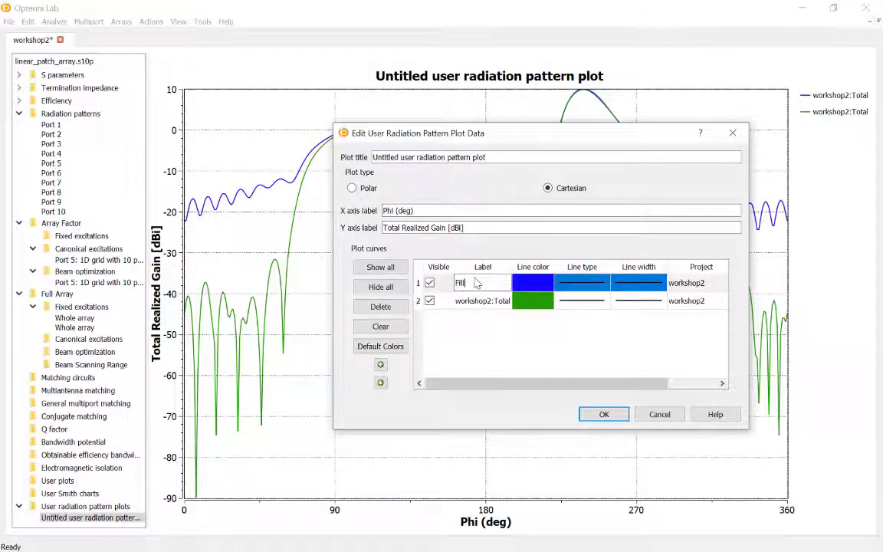
text( Array)
double_click(480, 305)
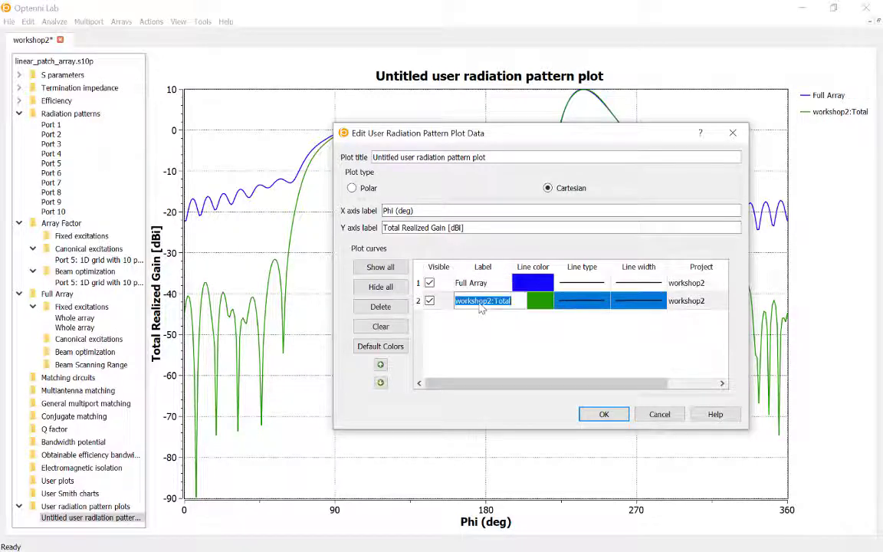
text(Array factor)
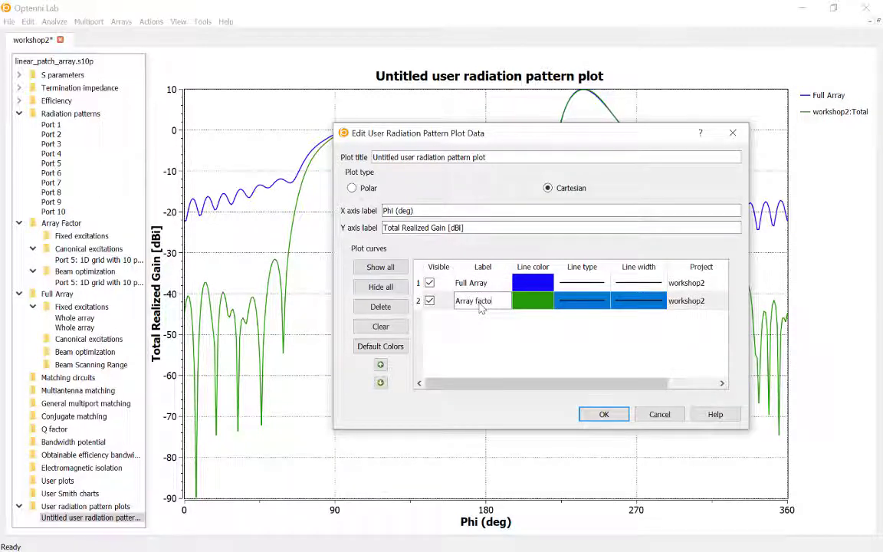
click(506, 340)
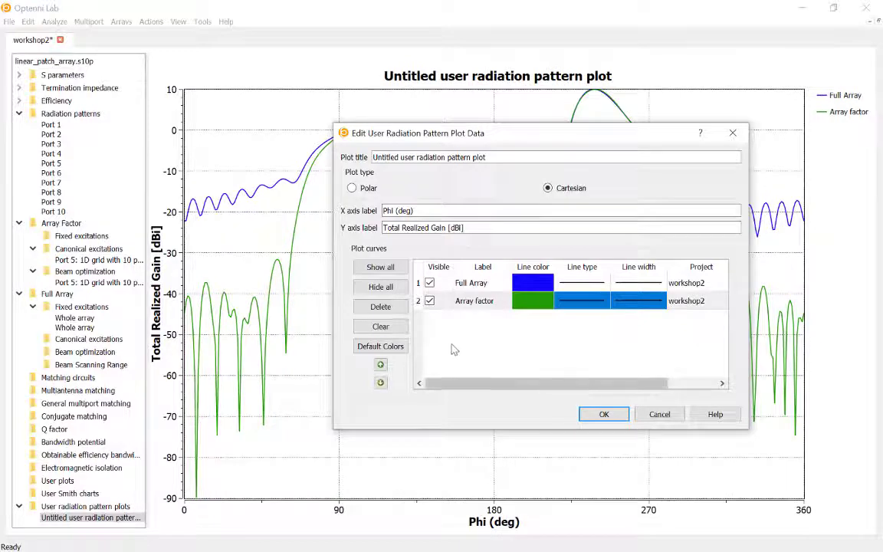
click(603, 414)
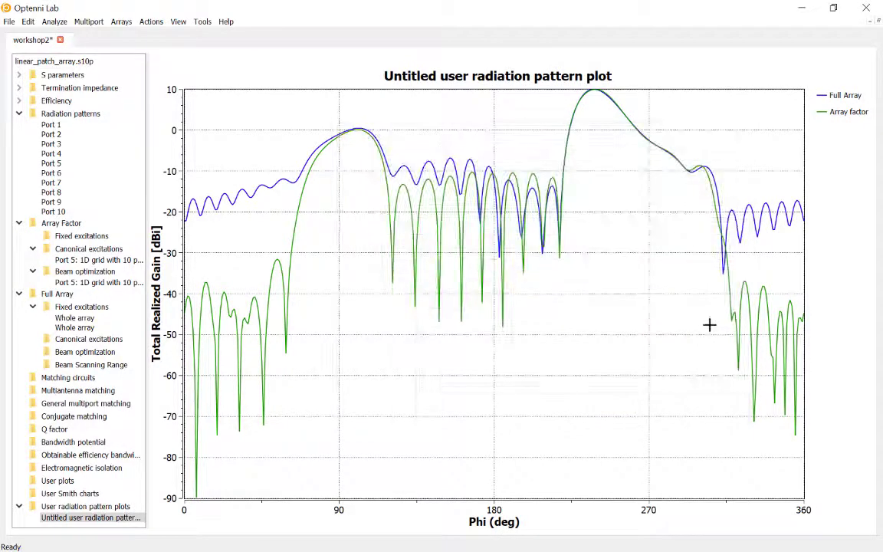
- Scale the plot's left Y axis manually from -30 to 12
right_click(682, 338)
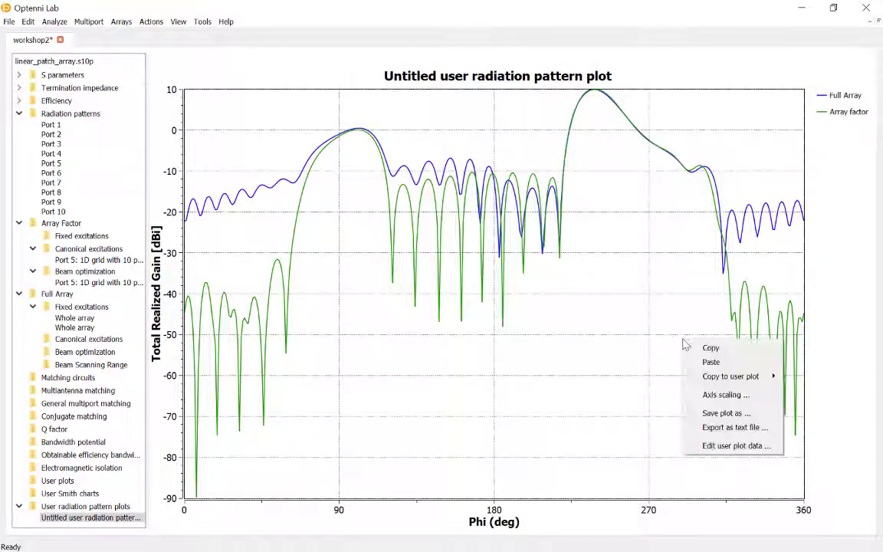
click(721, 392)
double_click(517, 258)
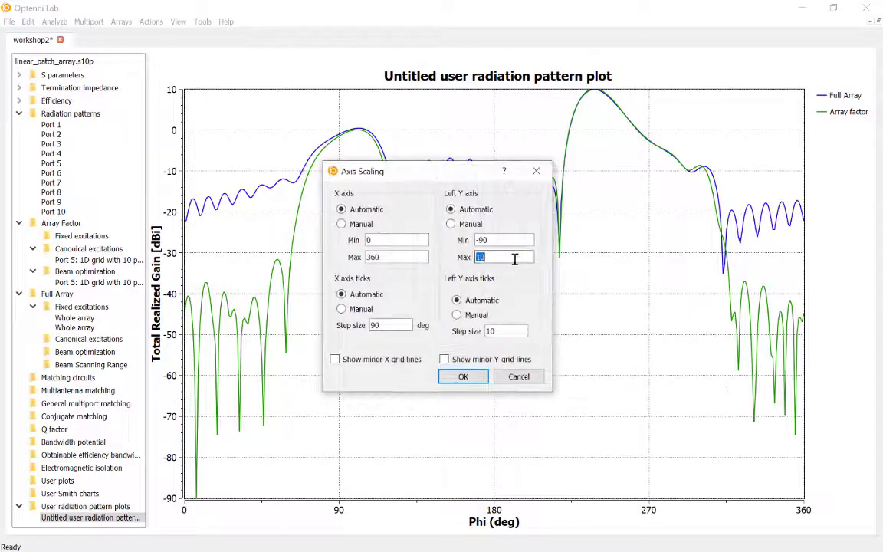
text(12)
double_click(516, 242)
text(-30)
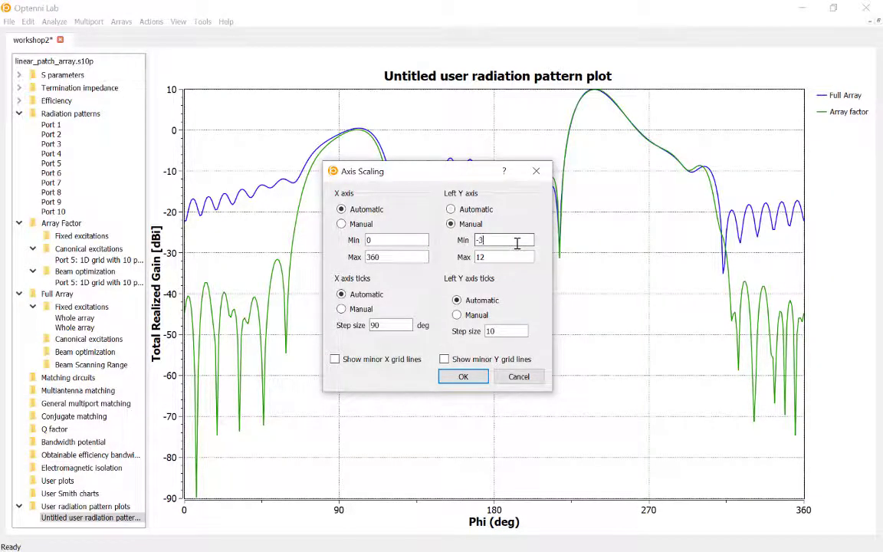
key(Return)
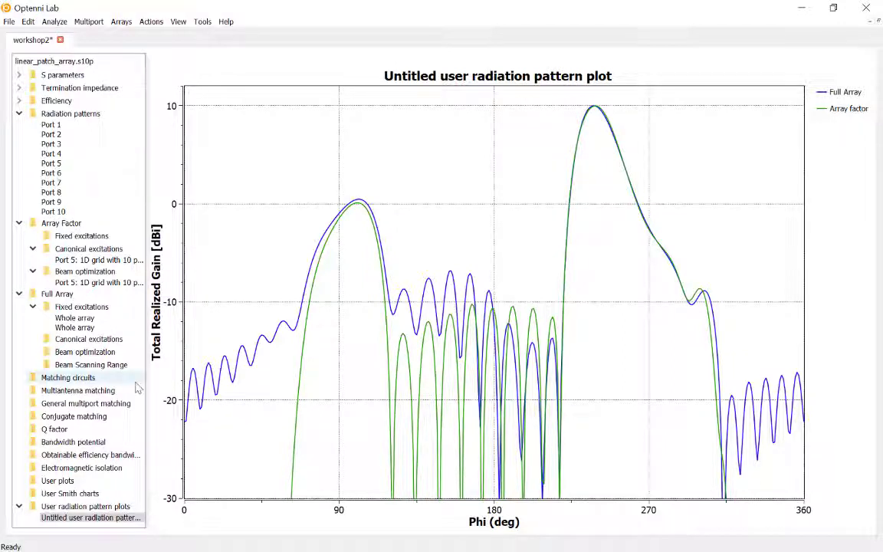
- Copy the Array Factor beam optimization pattern of Port 5 to a new user radiation pattern plot
click(100, 283)
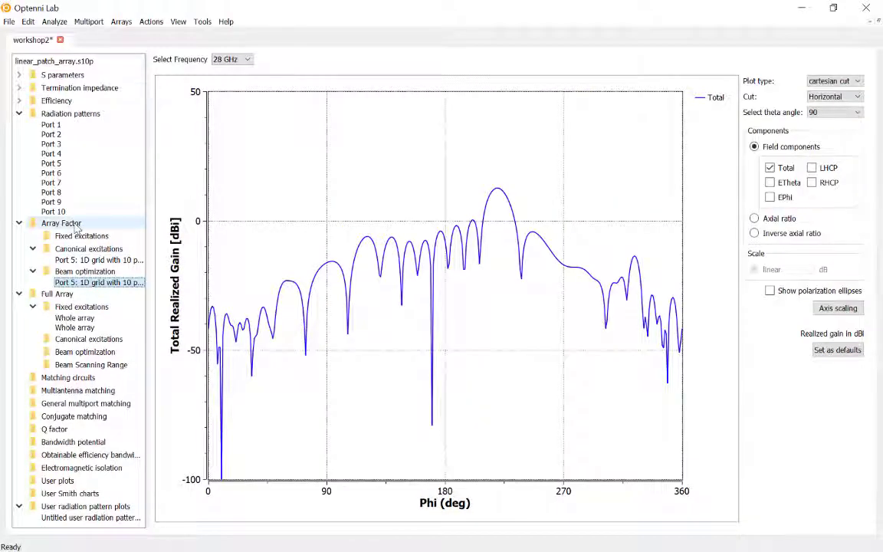
right_click(335, 184)
mouse_move(390, 208)
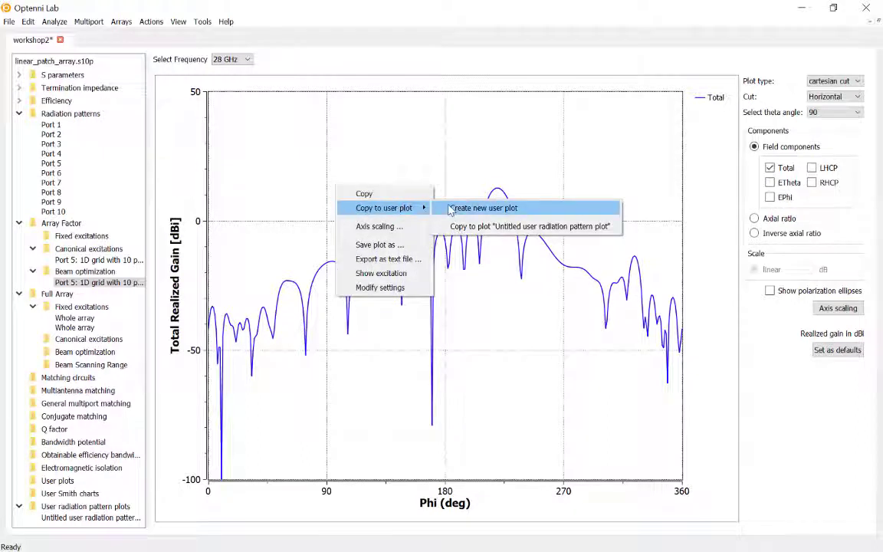
click(450, 210)
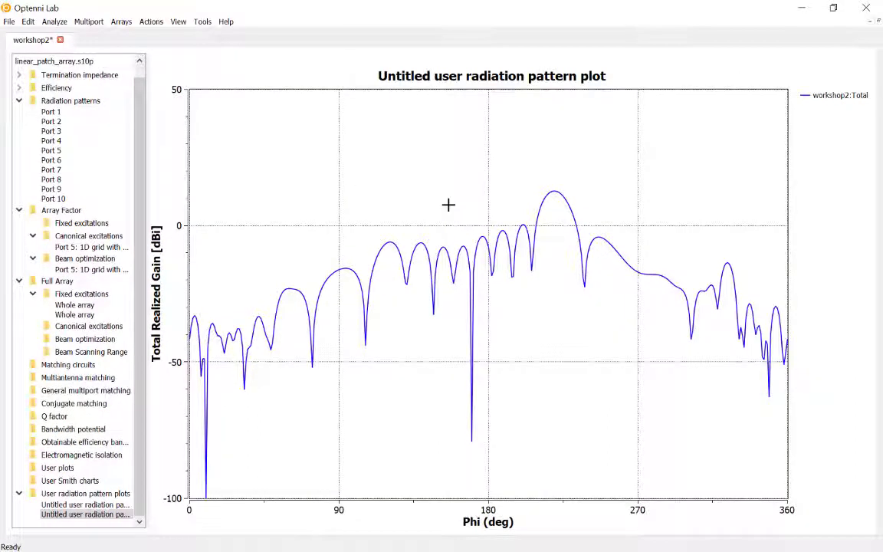
- Copy the first Full Array whole-array fixed excitation pattern to the second user radiation pattern plot
click(100, 306)
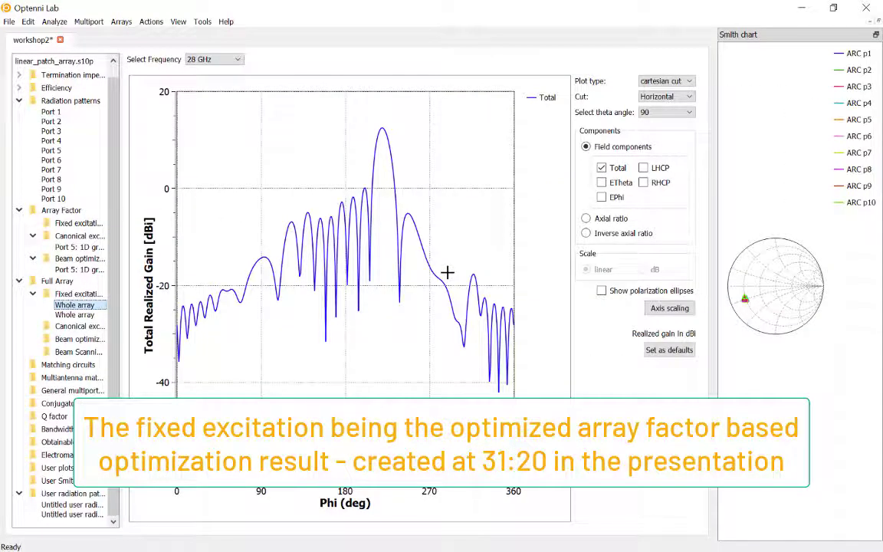
right_click(481, 191)
mouse_move(533, 221)
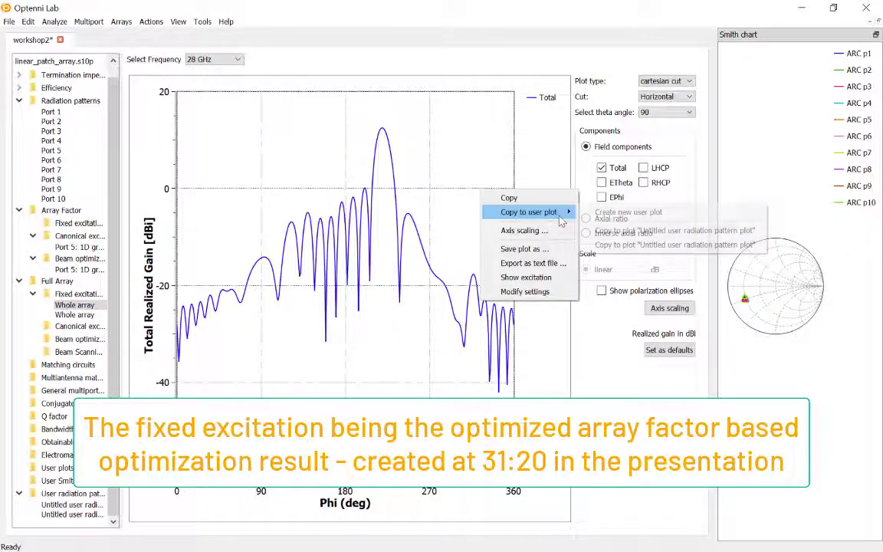
click(634, 244)
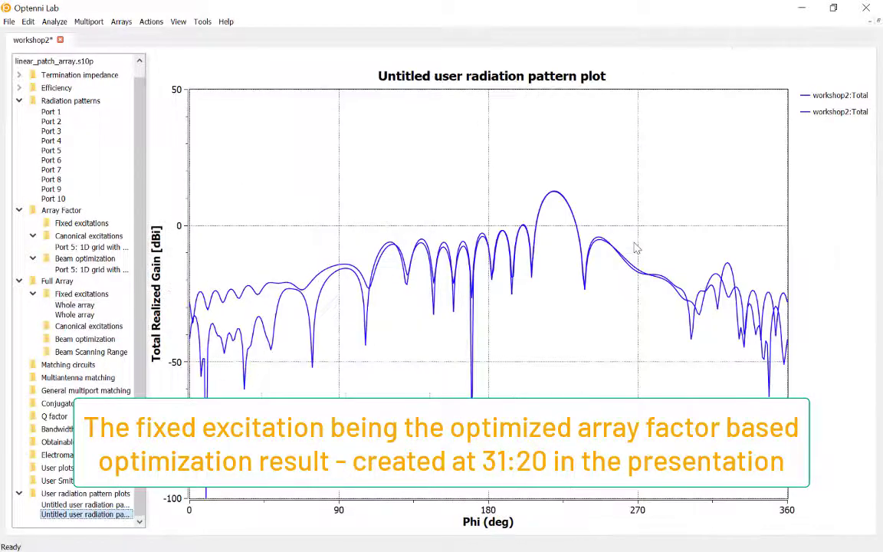
- Apply default colors to the second user plot's curves and label the first curve "Array factor"
right_click(687, 219)
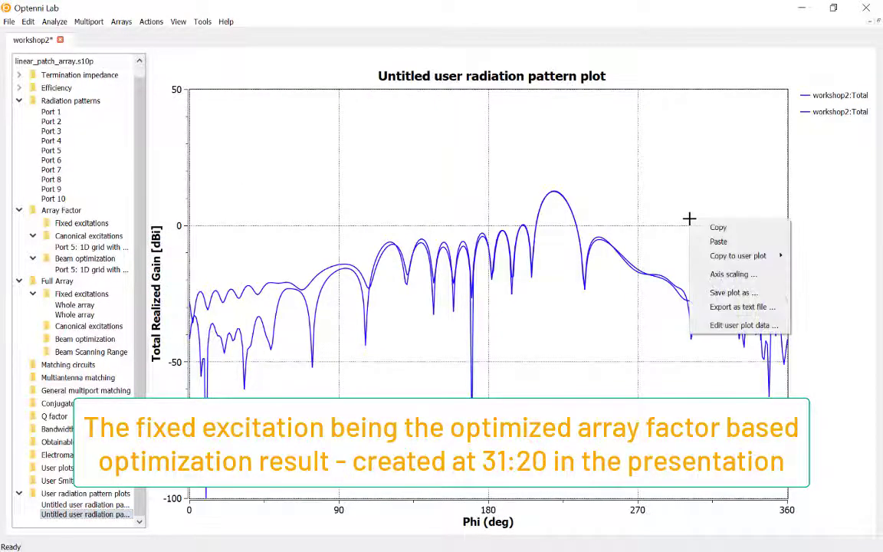
click(732, 325)
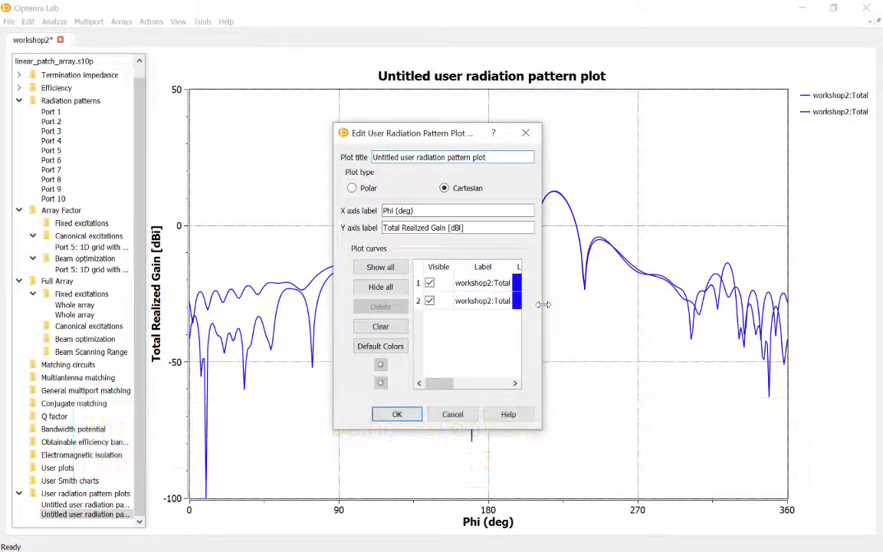
drag(548, 308, 794, 308)
click(382, 346)
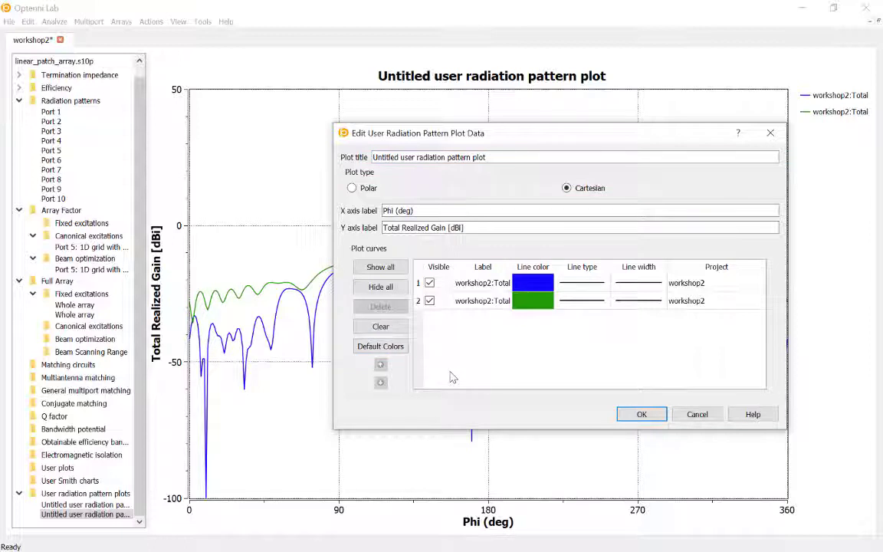
click(498, 282)
text(<)
key(BackSpace)
text(A)
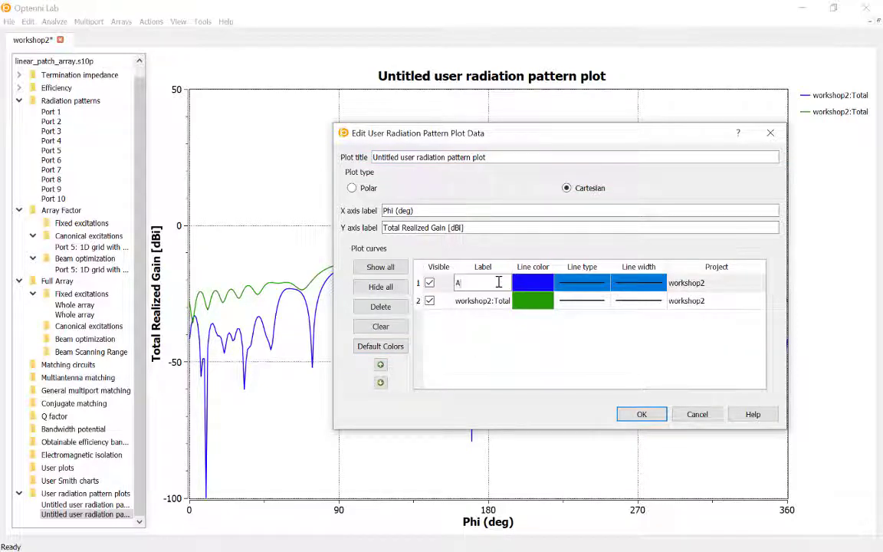
text(rray factor)
- Label the second curve "Full Array" and apply the plot data changes
click(487, 301)
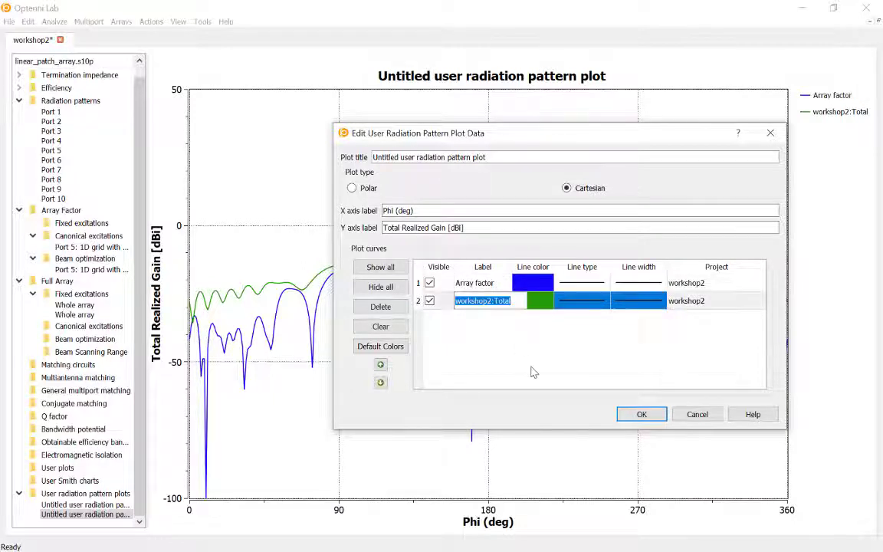
text(Full ARray)
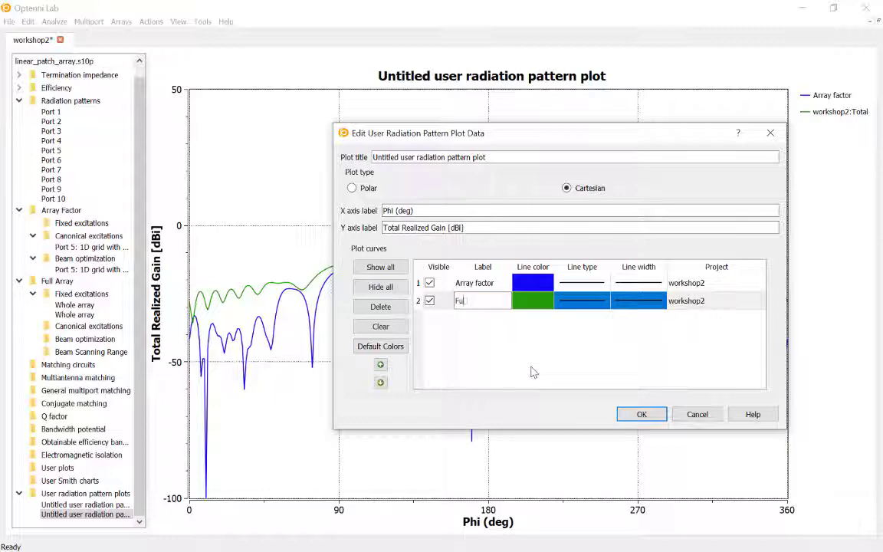
key(BackSpace)
key(BackSpace)
key(BackSpace)
key(BackSpace)
text(rray)
key(Return)
key(Return)
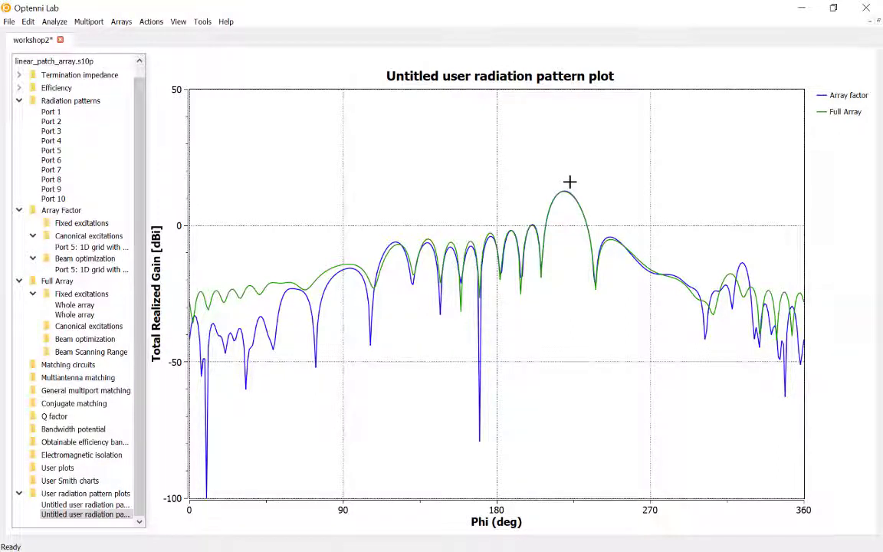
- Zoom the comparison plot in on the null around phi 170 degrees
drag(458, 225, 496, 455)
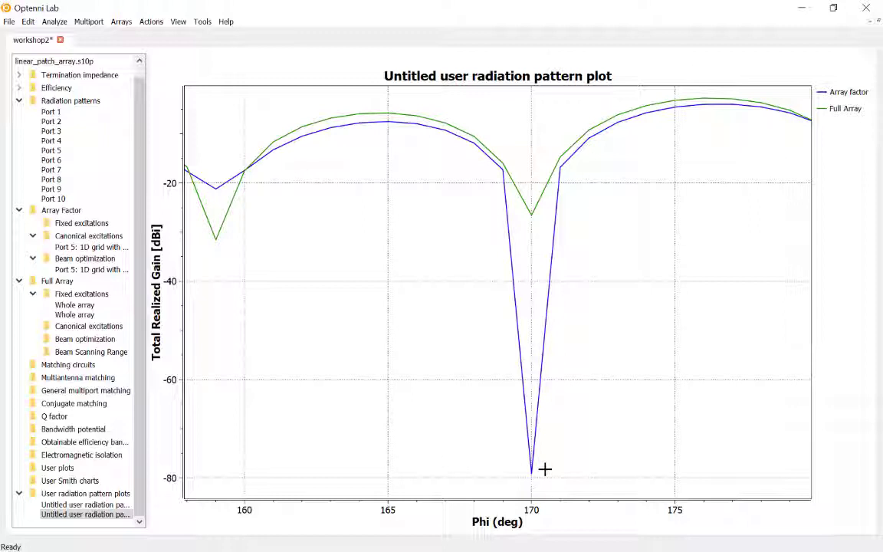
click(122, 23)
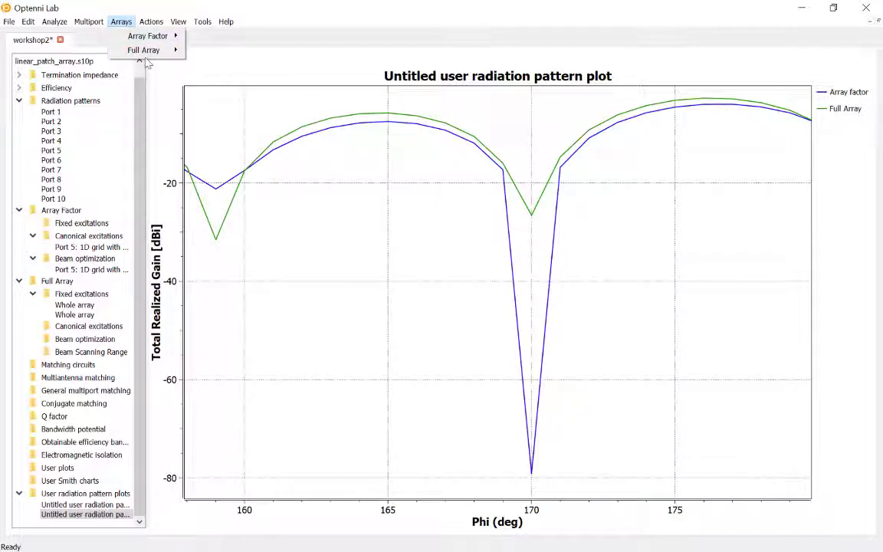
mouse_move(150, 50)
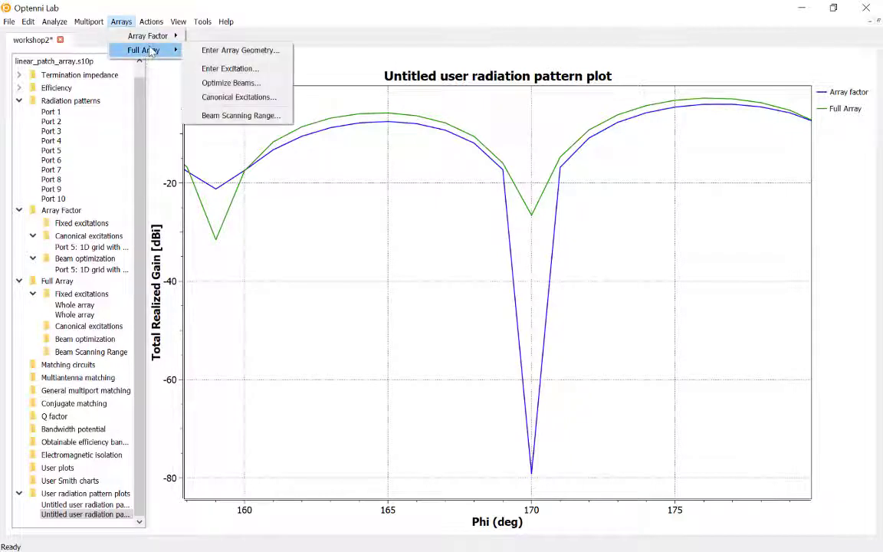
click(278, 84)
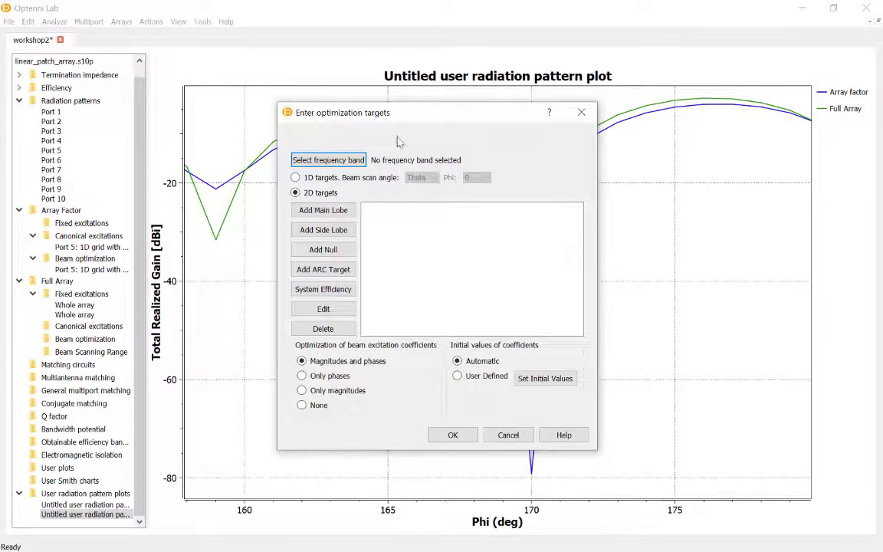
drag(421, 119, 324, 102)
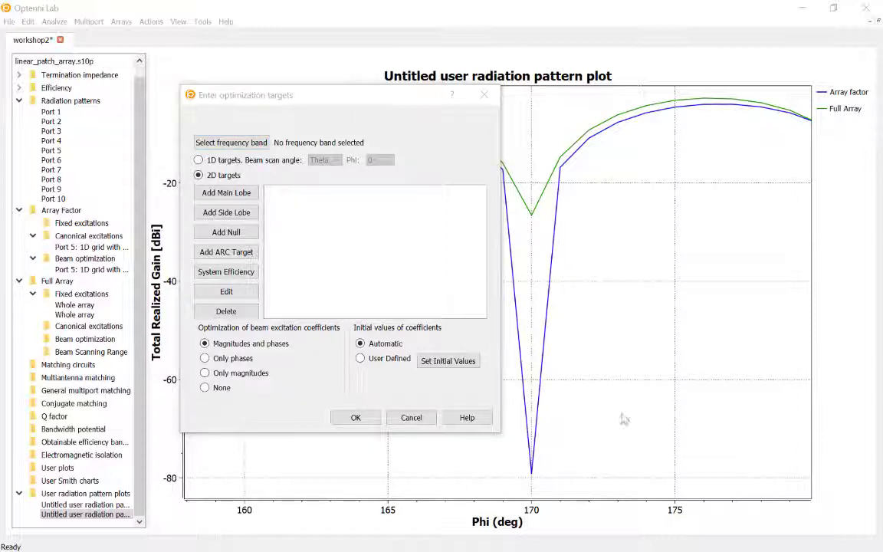
click(410, 417)
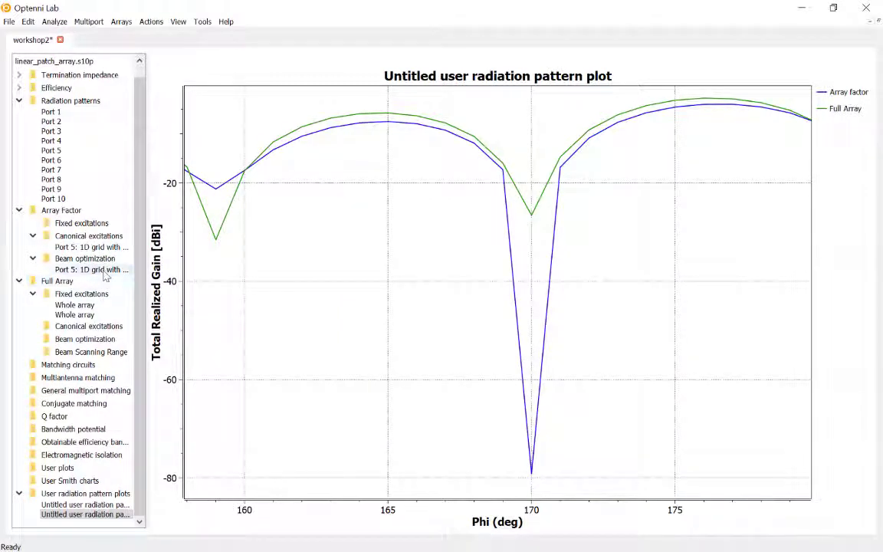
- Review the main lobe and null targets in the settings of the Array Factor beam optimization for Port 5
click(92, 269)
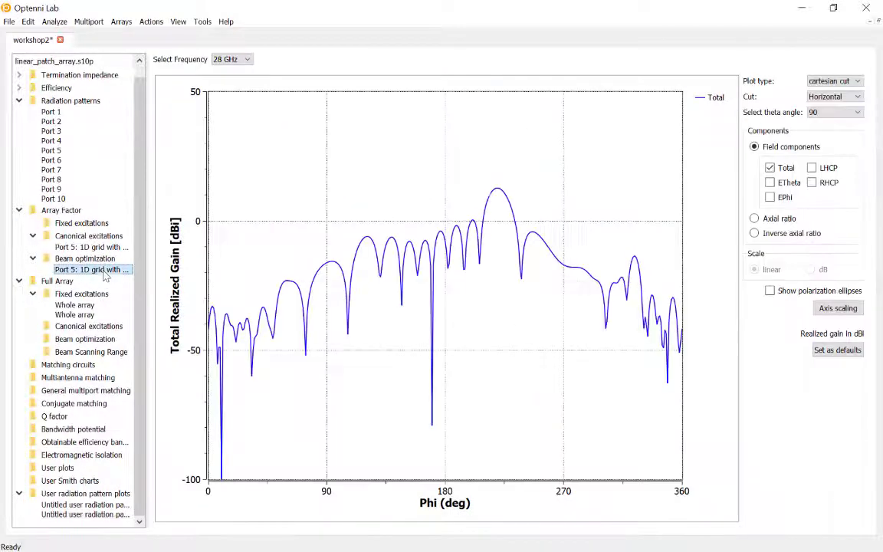
right_click(303, 212)
click(335, 313)
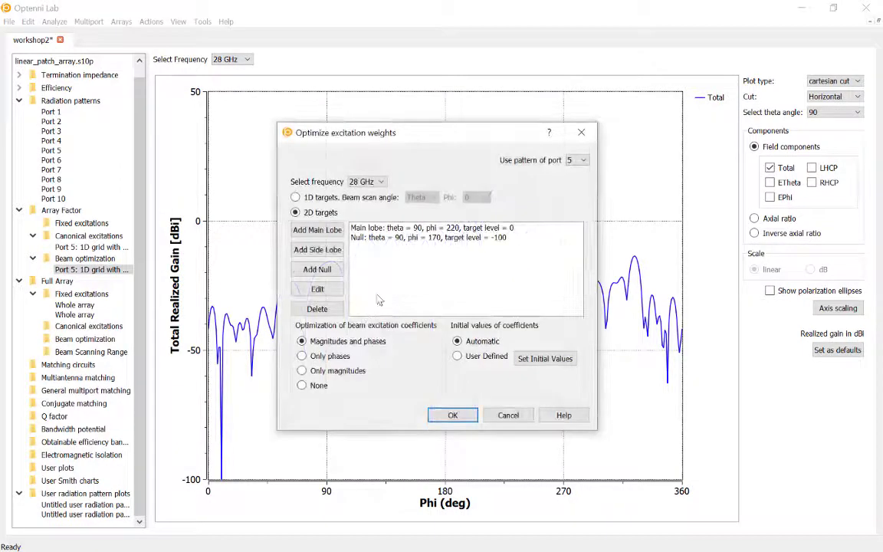
click(368, 229)
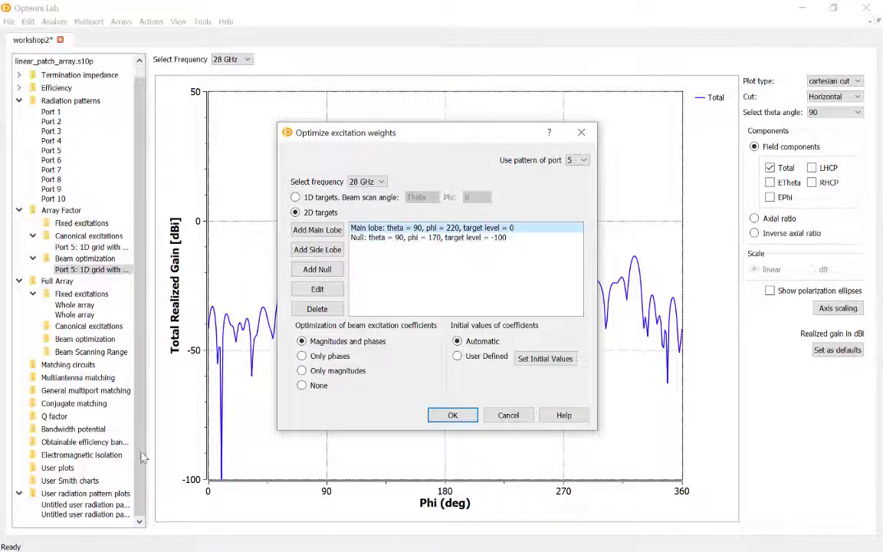
key(Return)
- Start a Full Array beam optimization and add a main lobe target at theta 90, phi 220
click(121, 21)
mouse_move(146, 52)
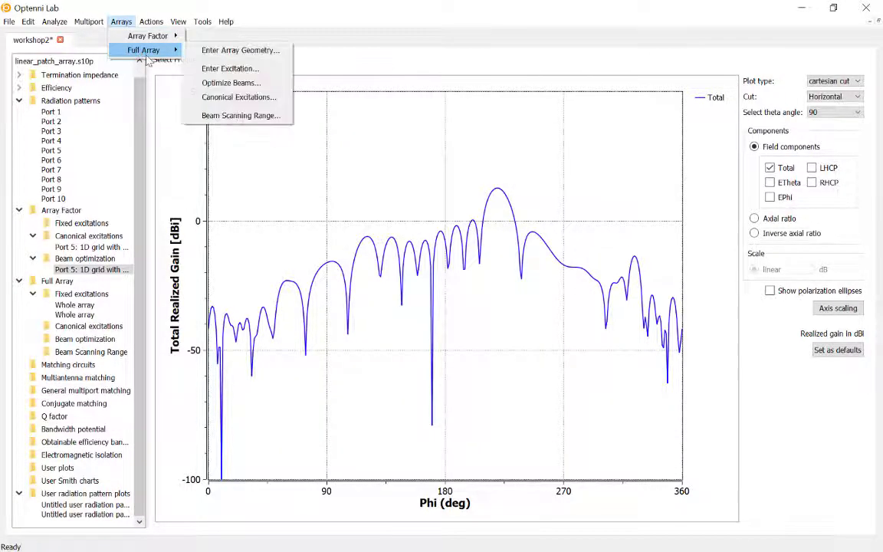
click(231, 83)
click(322, 210)
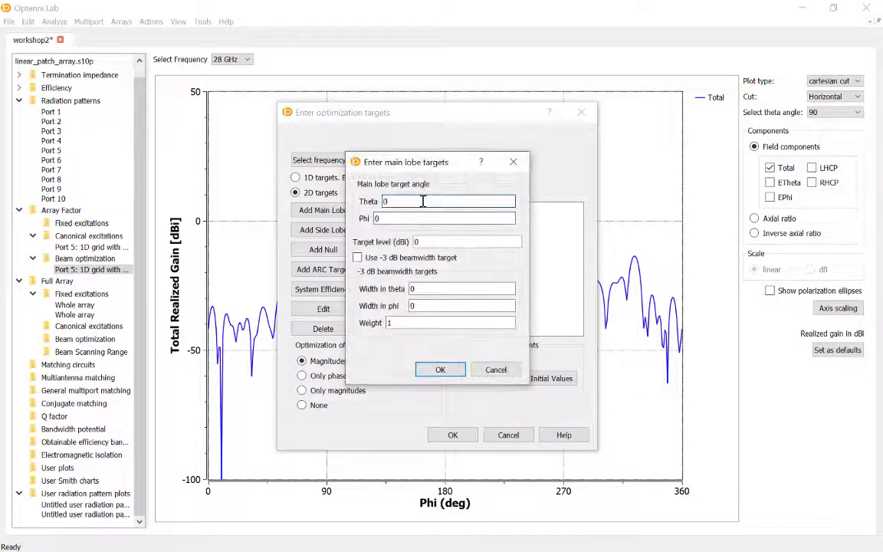
double_click(422, 201)
text(90)
key(Tab)
text(220)
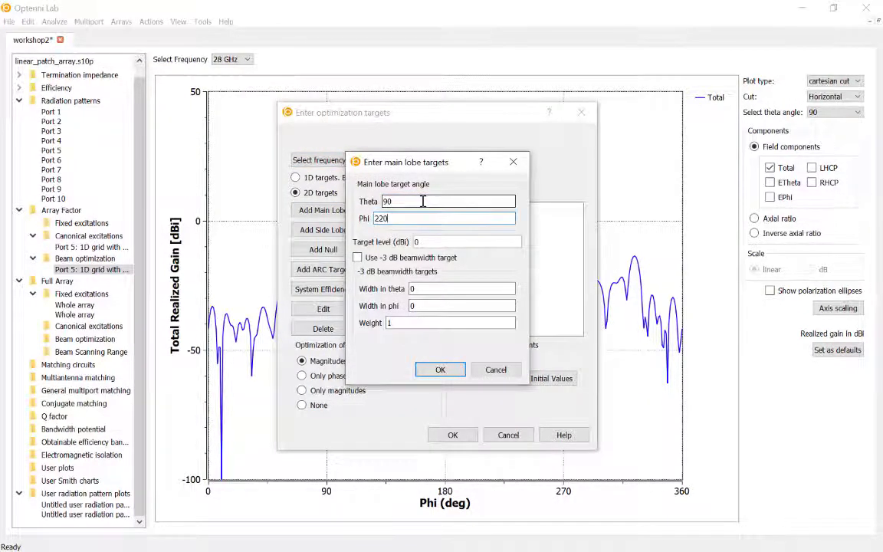
click(440, 370)
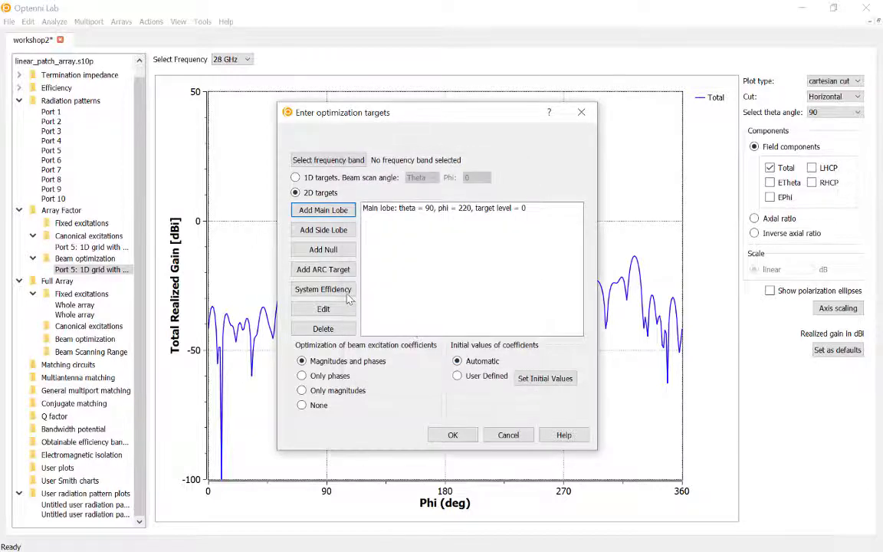
- Add a null target at theta 90, phi 170 to the Full Array optimization targets
click(323, 249)
text(90)
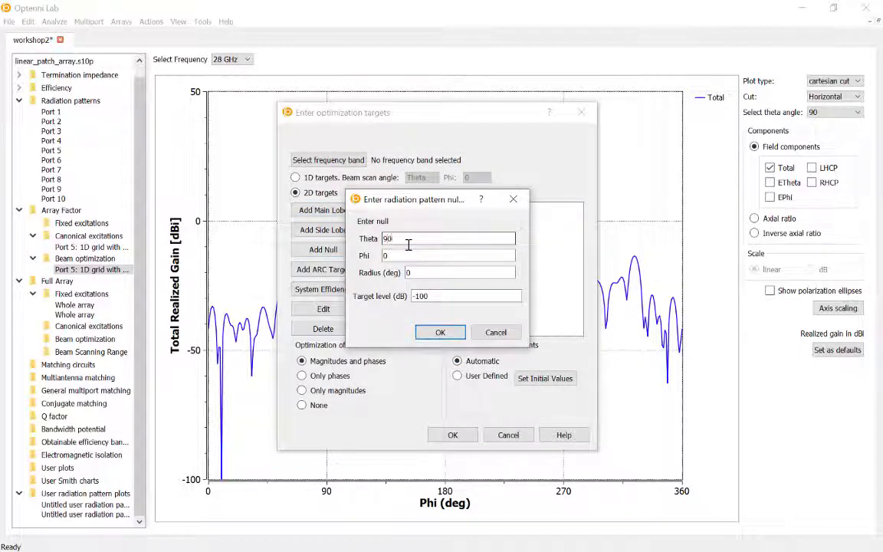
key(Tab)
text(170)
click(442, 331)
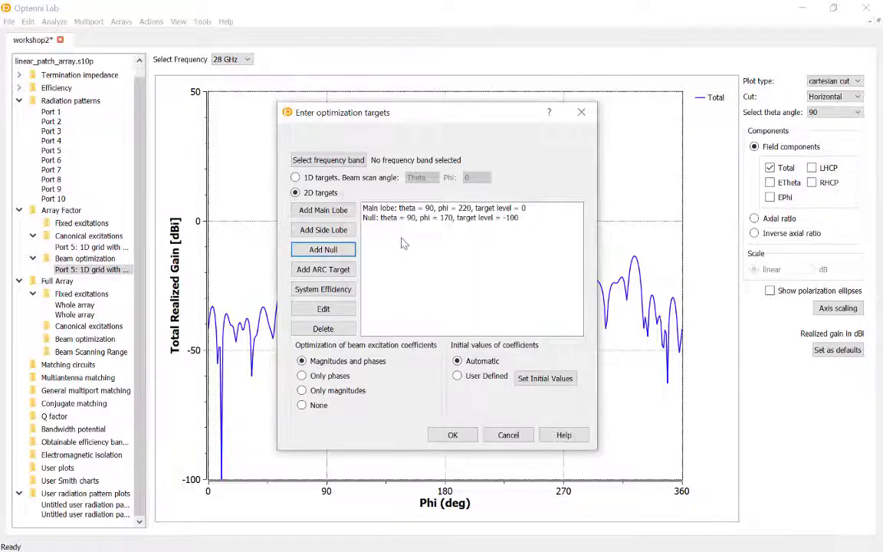
- Set the optimization frequency band to start and end at 28 GHz and run the Full Array beam optimization
click(320, 158)
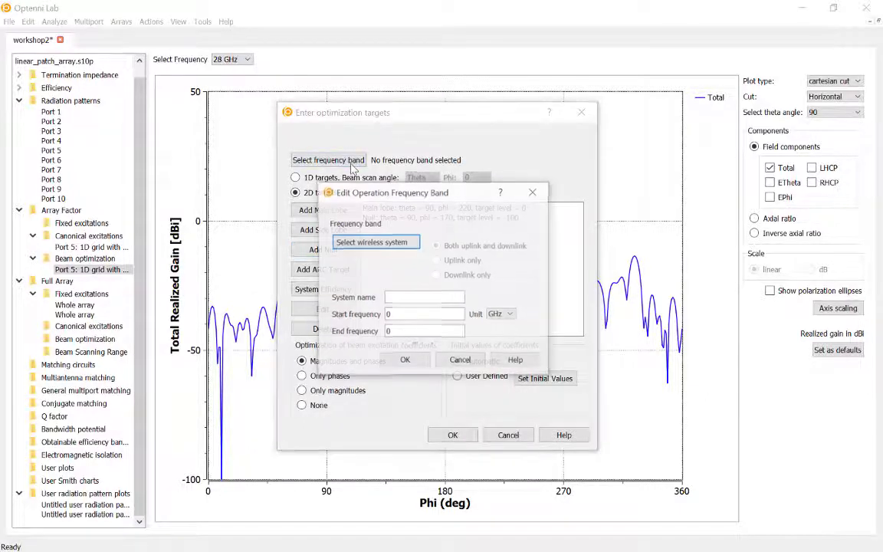
double_click(423, 314)
text(28)
double_click(413, 332)
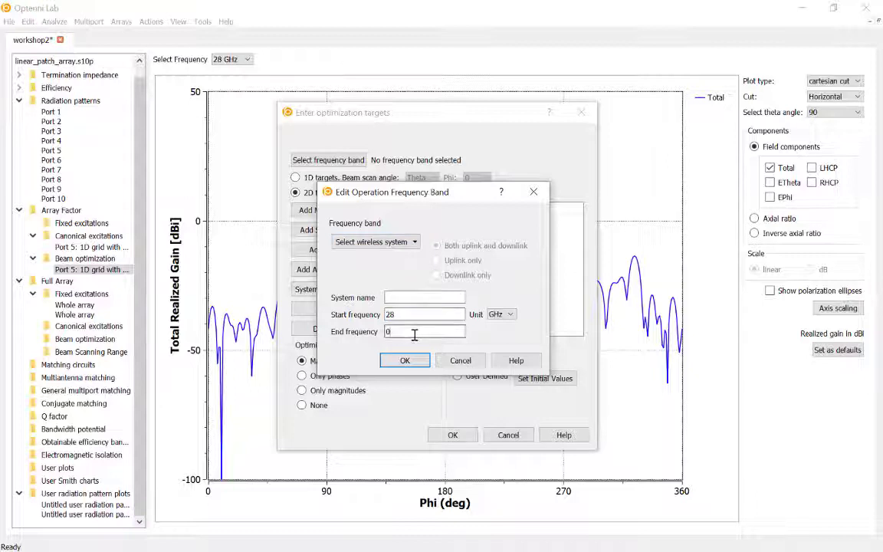
text(28)
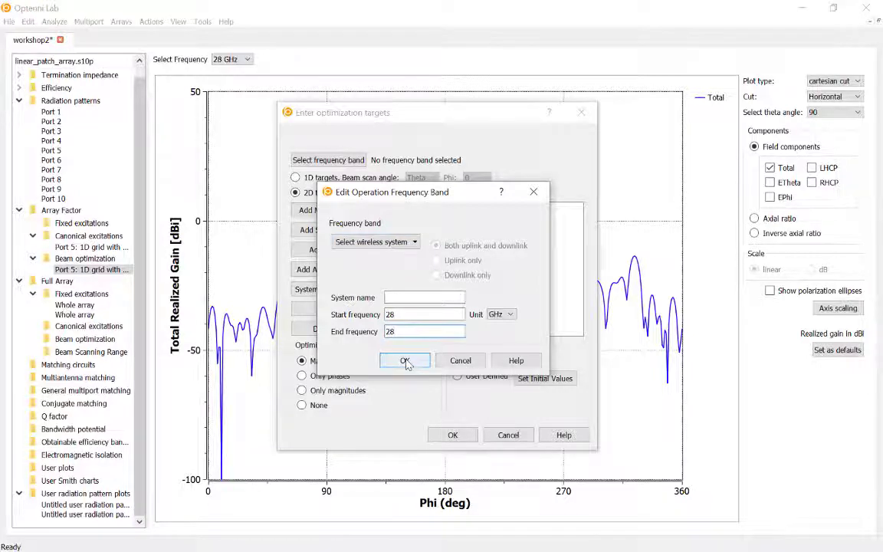
click(404, 361)
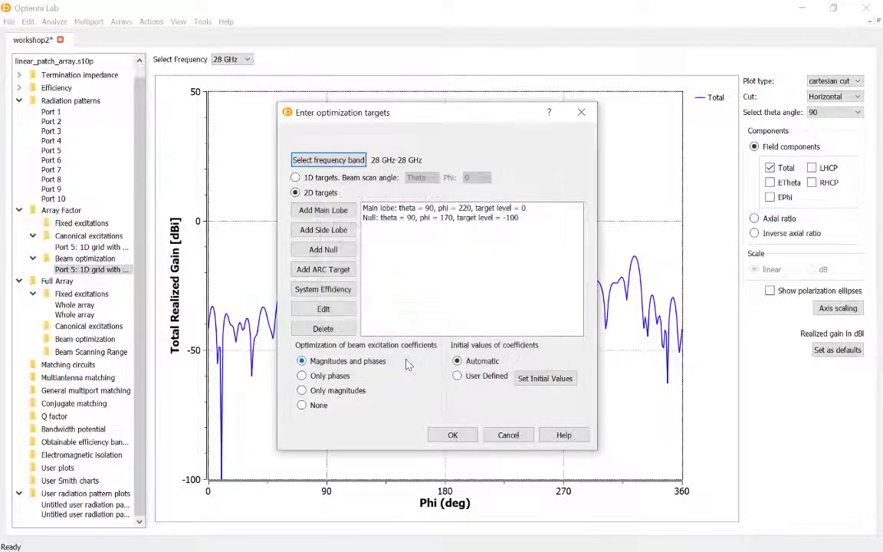
click(451, 436)
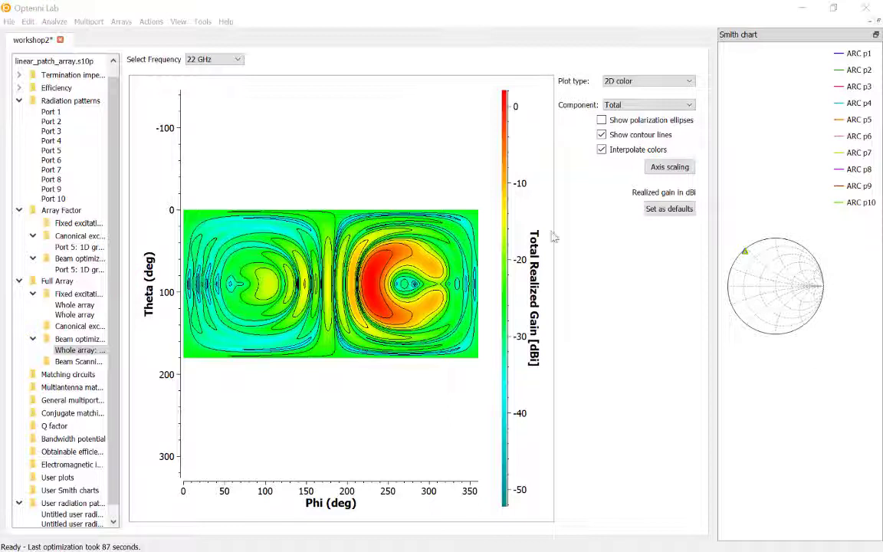
- Display the optimized Full Array pattern at 28 GHz as a cartesian cut
click(192, 60)
scroll(209, 133, down, 4)
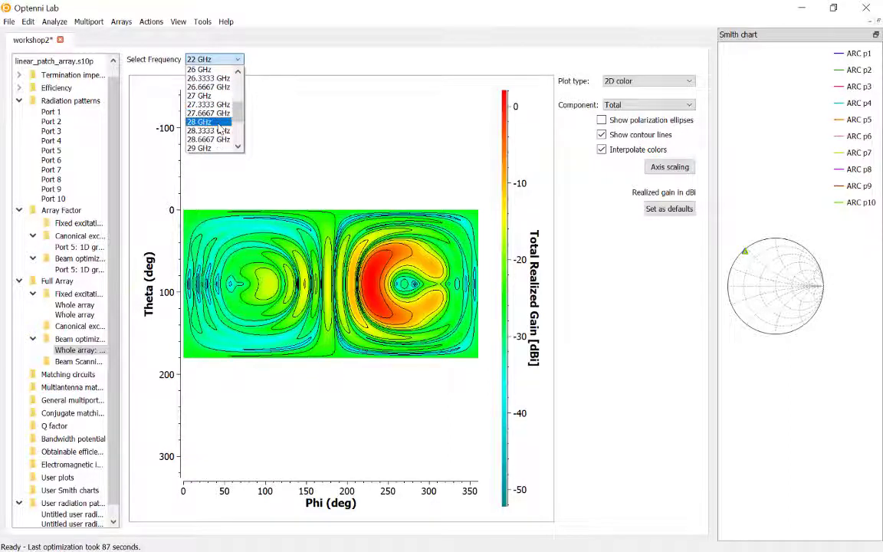
click(217, 123)
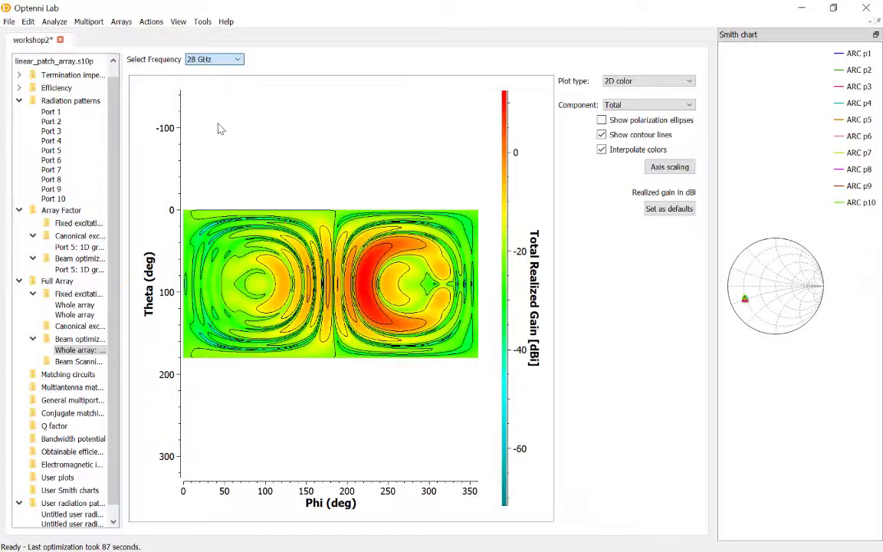
click(636, 80)
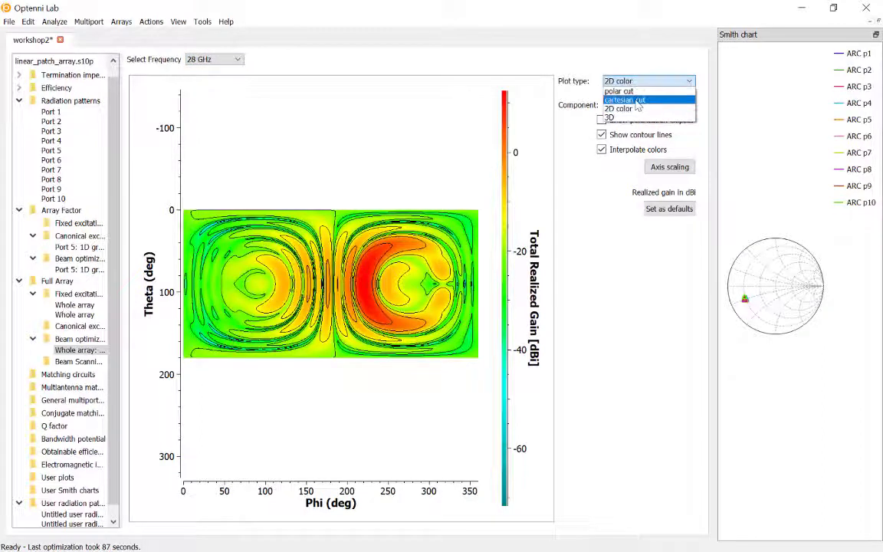
click(636, 102)
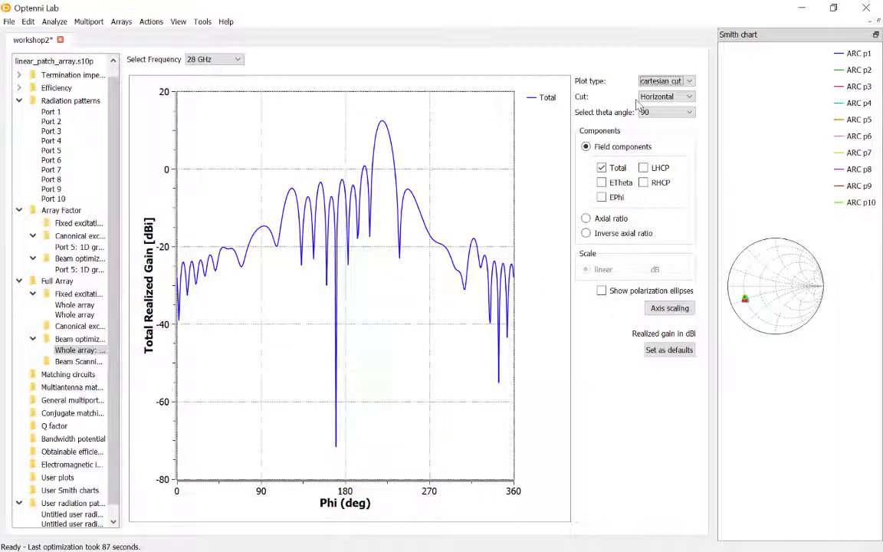
- Copy the optimized Full Array pattern to the second existing user radiation pattern plot
right_click(463, 138)
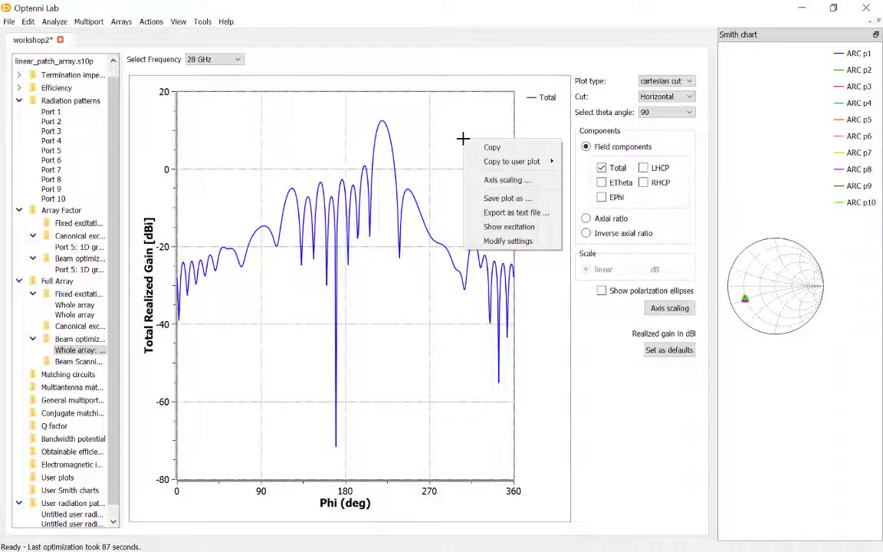
mouse_move(490, 164)
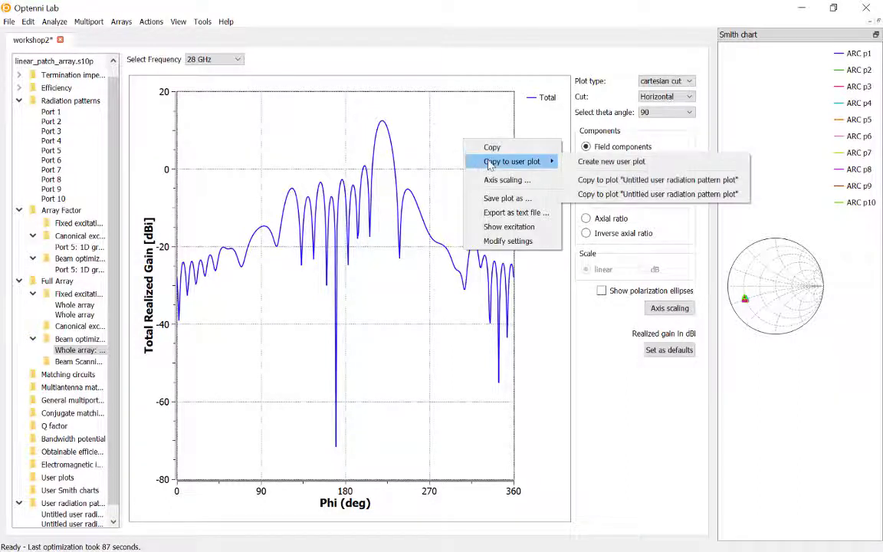
click(602, 194)
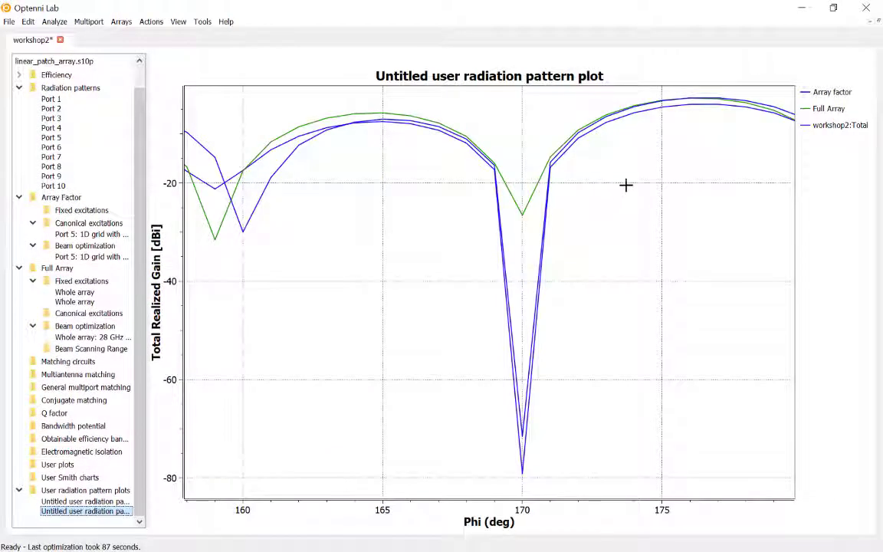
- Label the newly copied third curve "Full Array, reoptimized" in the user plot data
right_click(627, 185)
click(674, 291)
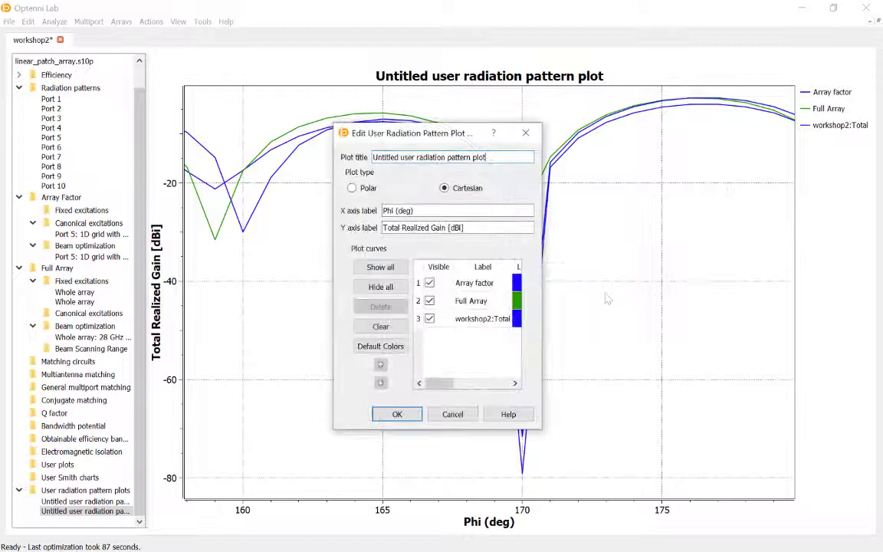
double_click(492, 321)
text(Full )
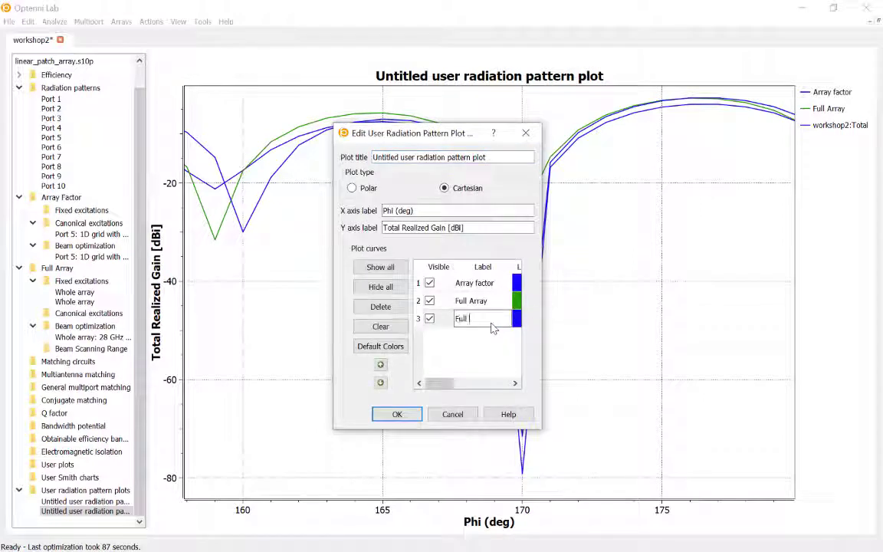
text(Array, reoptimized)
key(Return)
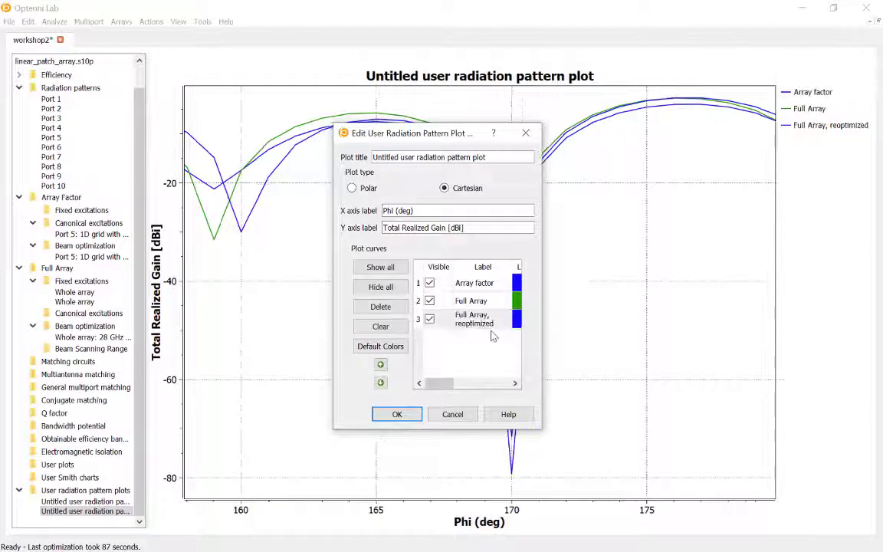
- Widen the plot data dialog and set the line color of the "Full Array, reoptimized" curve to medium green
drag(542, 321, 757, 318)
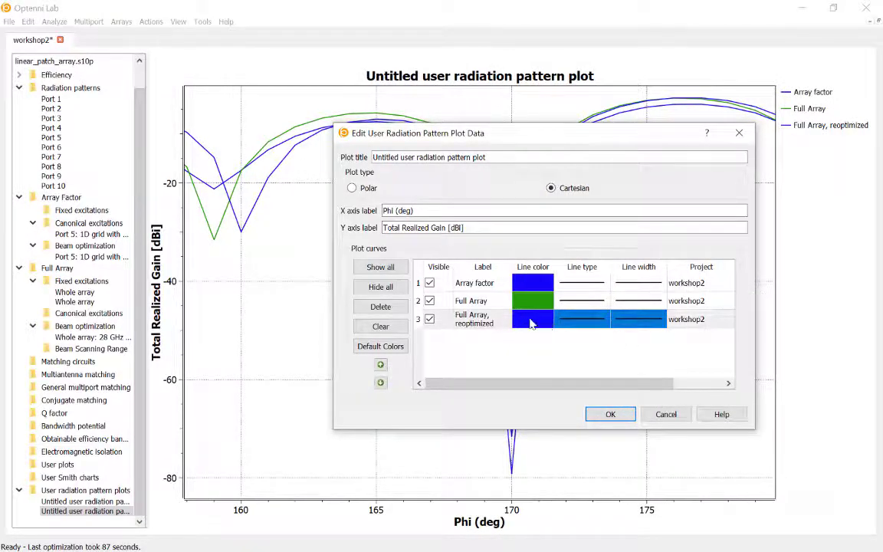
double_click(536, 317)
click(393, 194)
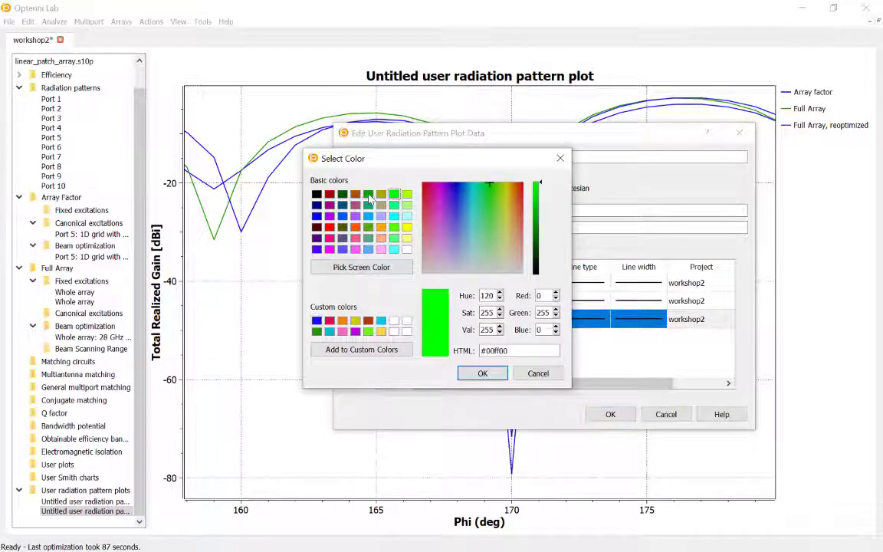
click(368, 193)
click(482, 373)
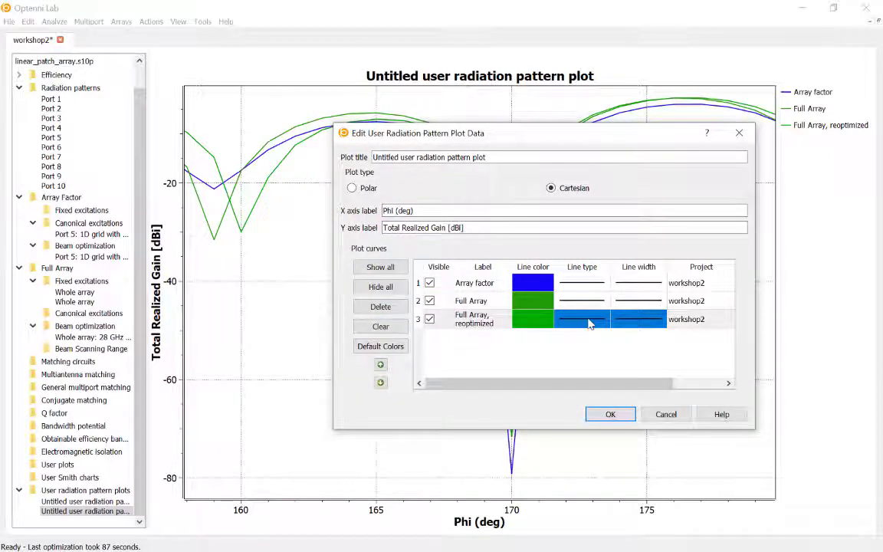
- Set the "Full Array, reoptimized" curve's line type to dashed and apply the plot data changes
double_click(582, 319)
click(581, 341)
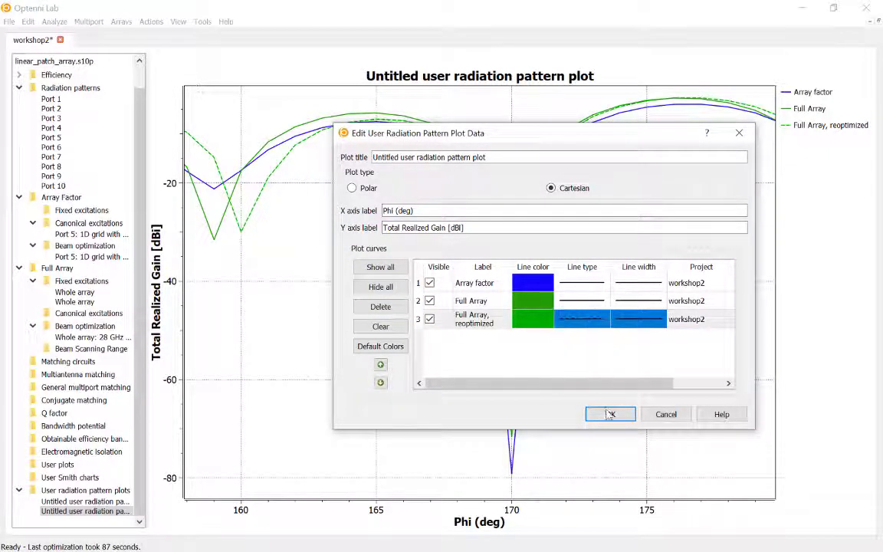
click(613, 414)
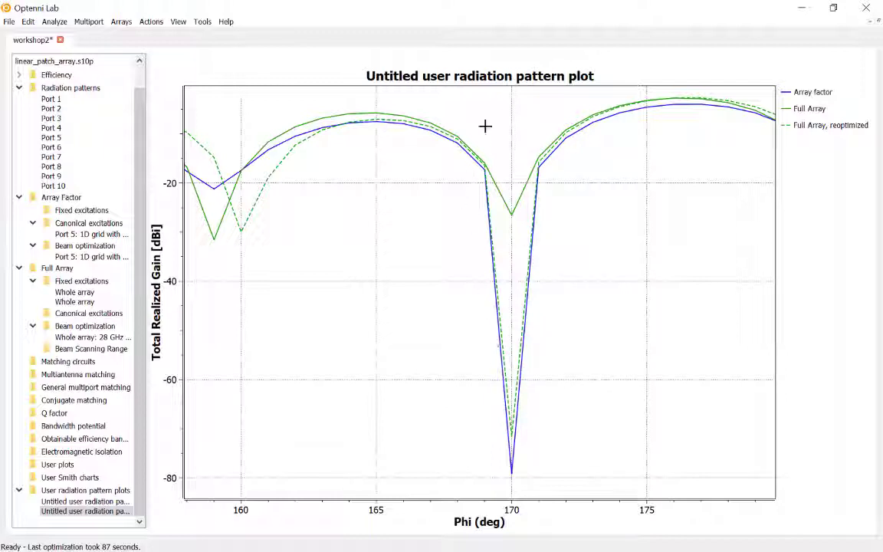
- Restore the comparison plot's full range and highlight the reoptimized and original Full Array curves in turn
right_click(552, 128)
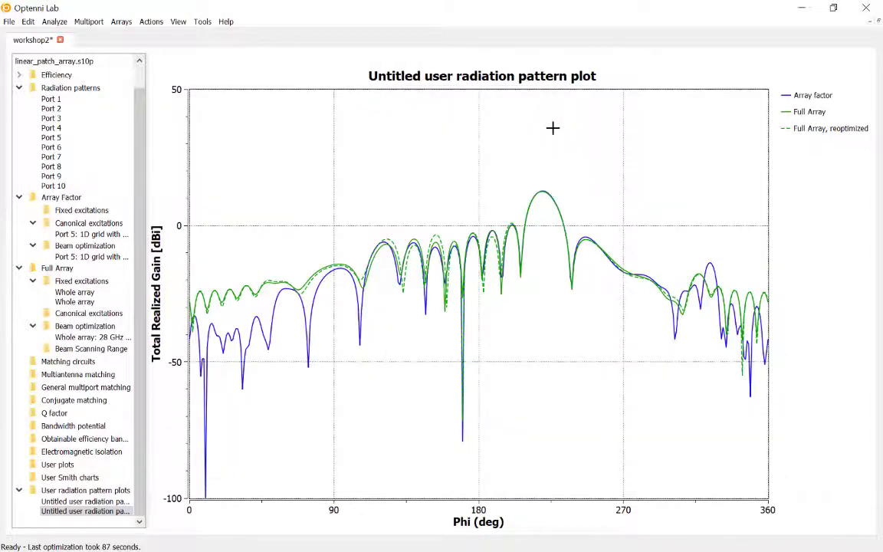
click(798, 129)
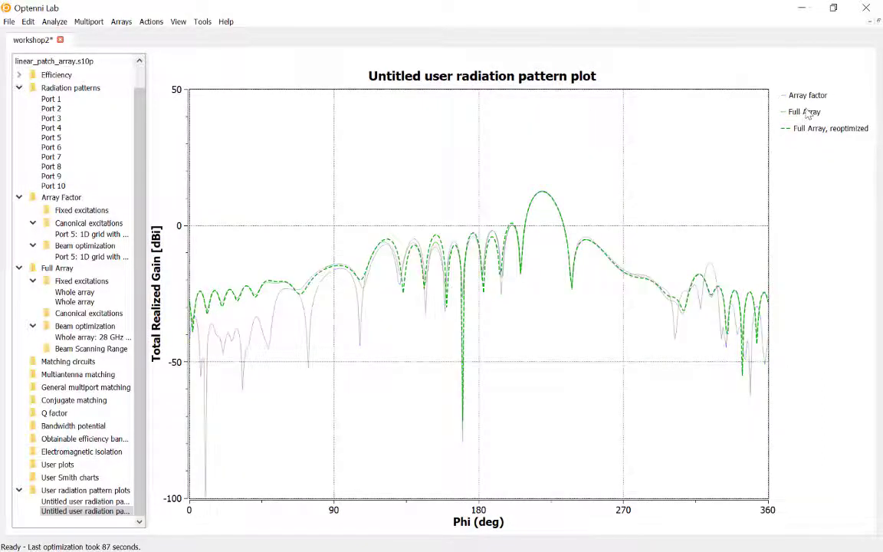
click(808, 113)
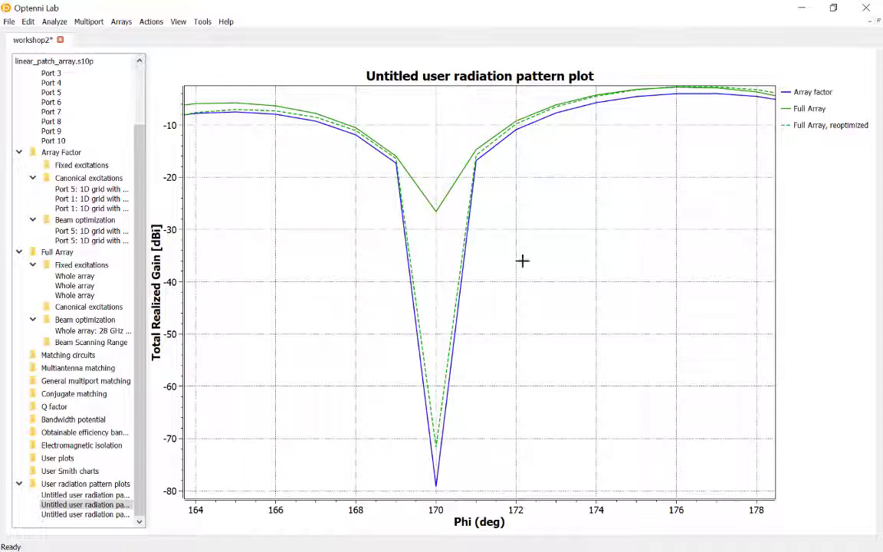
- Start an Array Factor beam optimization and set its main lobe target's weight to 2 and target level to 13 dBi
click(118, 24)
mouse_move(130, 38)
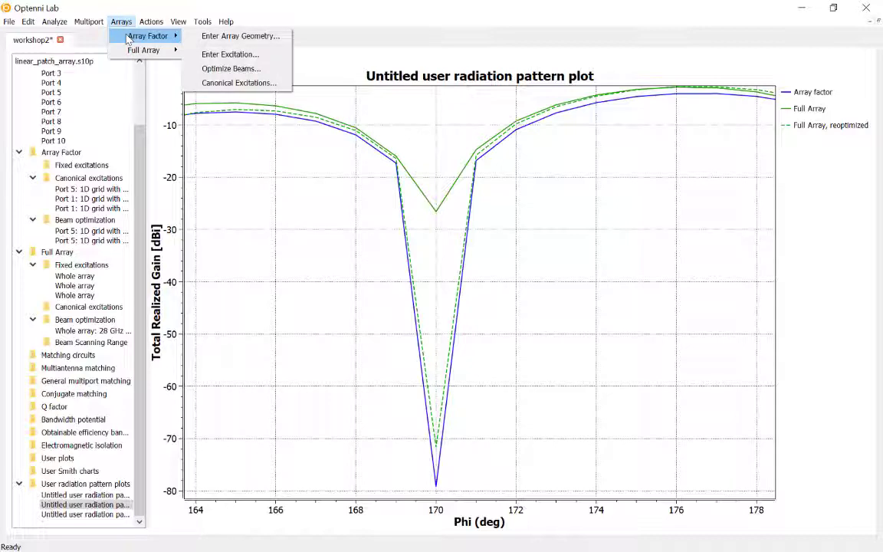
click(224, 68)
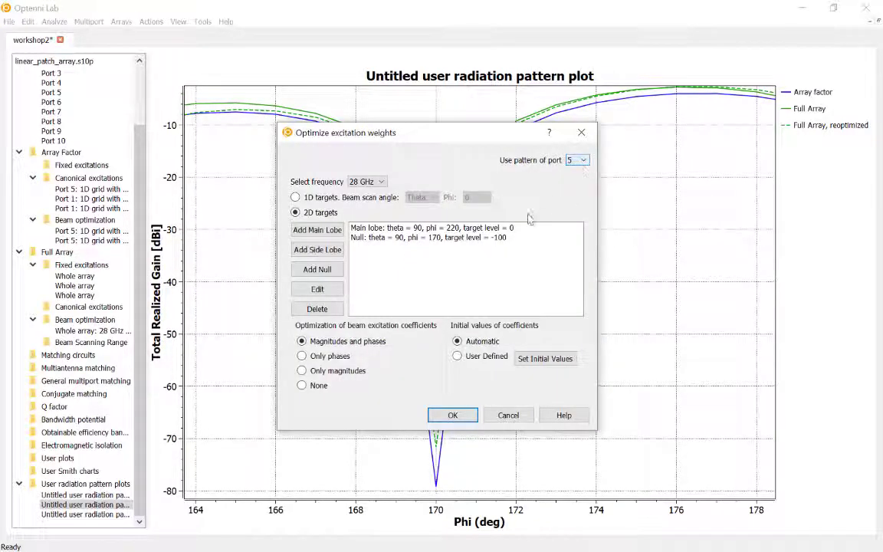
double_click(491, 229)
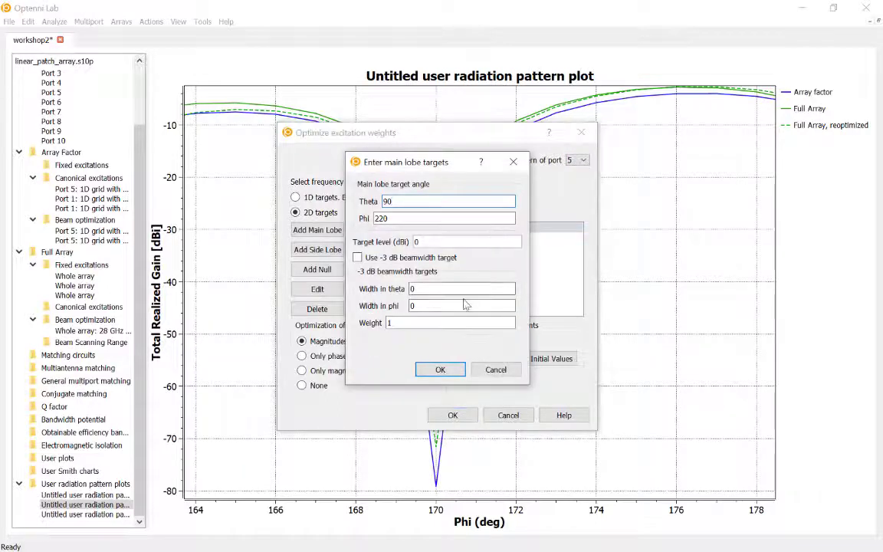
double_click(462, 322)
text(2)
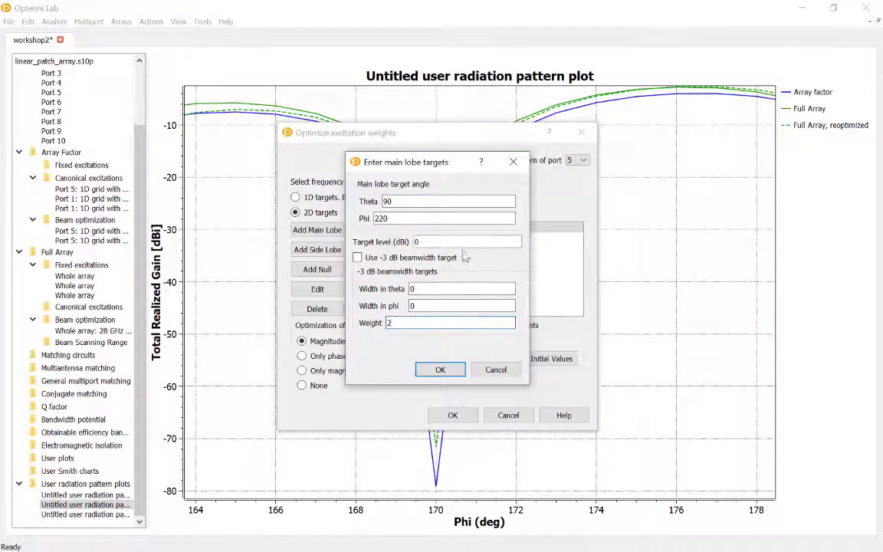
double_click(425, 242)
text(13)
click(449, 375)
- Set the null target at phi 170 to a level of -50 dB with a 2-degree radius and run the beam optimization
double_click(420, 238)
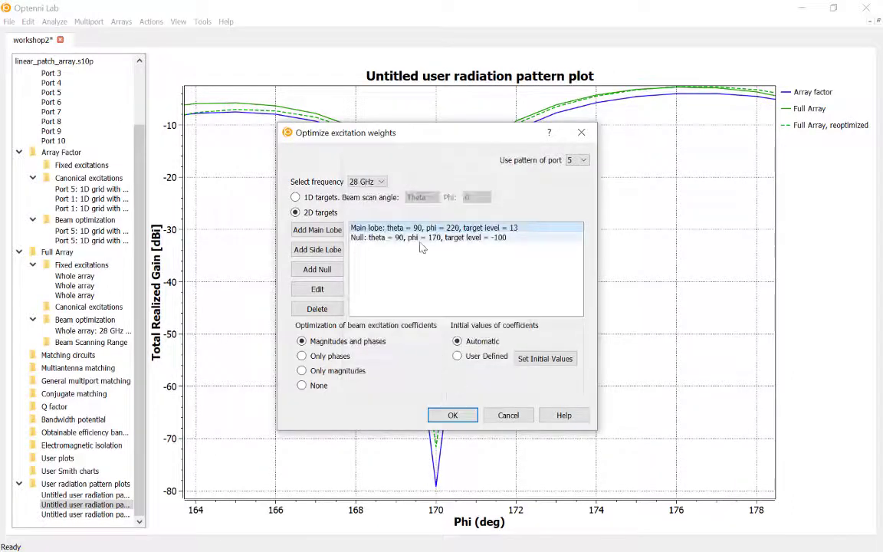
double_click(444, 295)
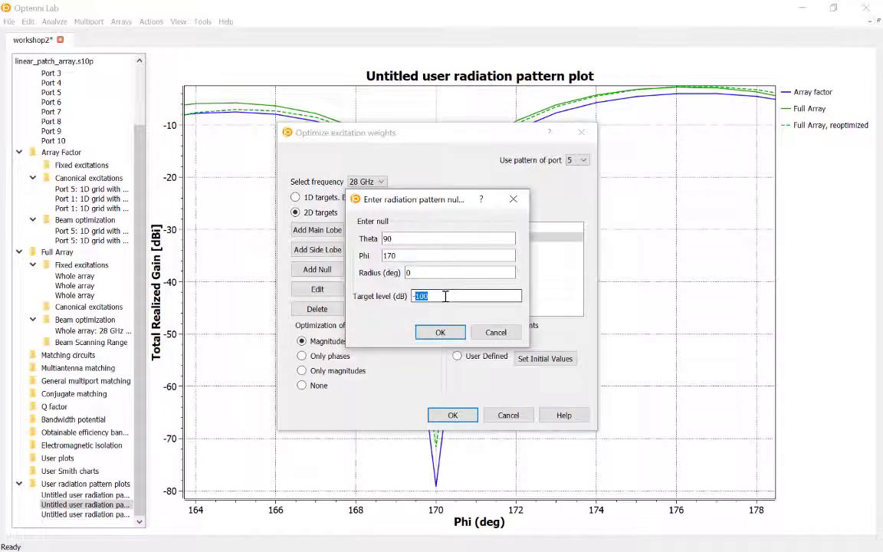
text(50)
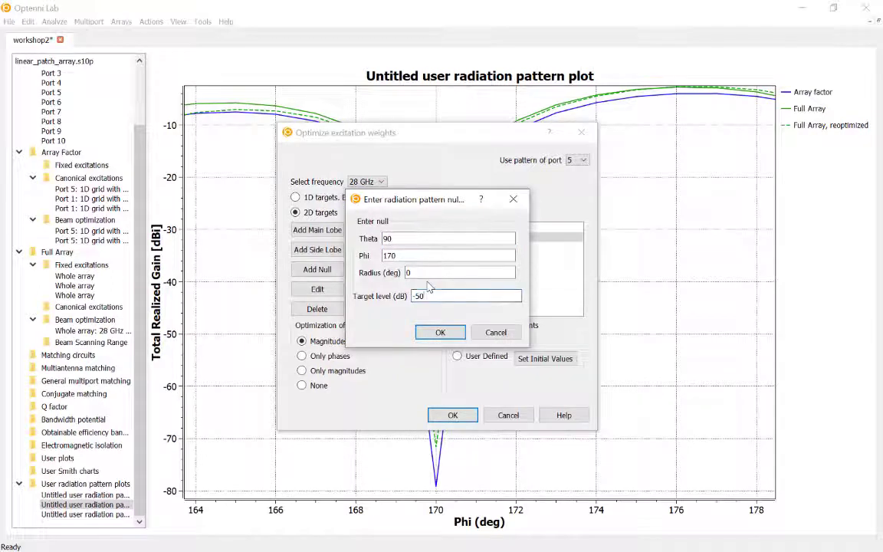
double_click(427, 276)
text(2)
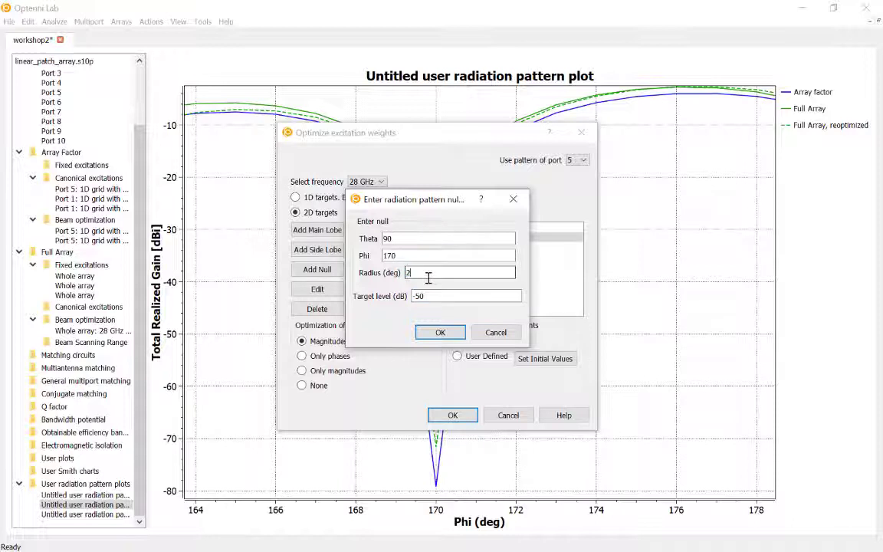
click(440, 332)
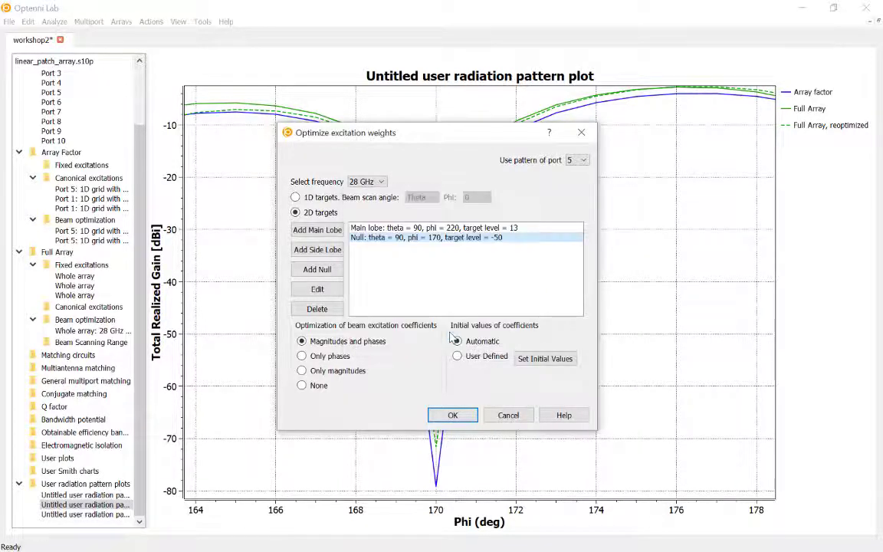
click(452, 415)
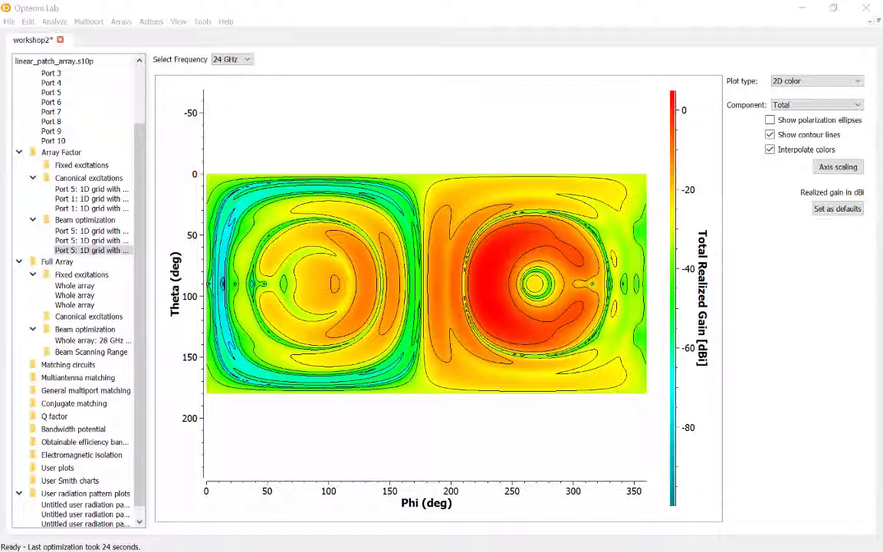
- Show the new Array Factor beam as a cartesian cut at 28 GHz and inspect its main lobe peak closely
click(235, 60)
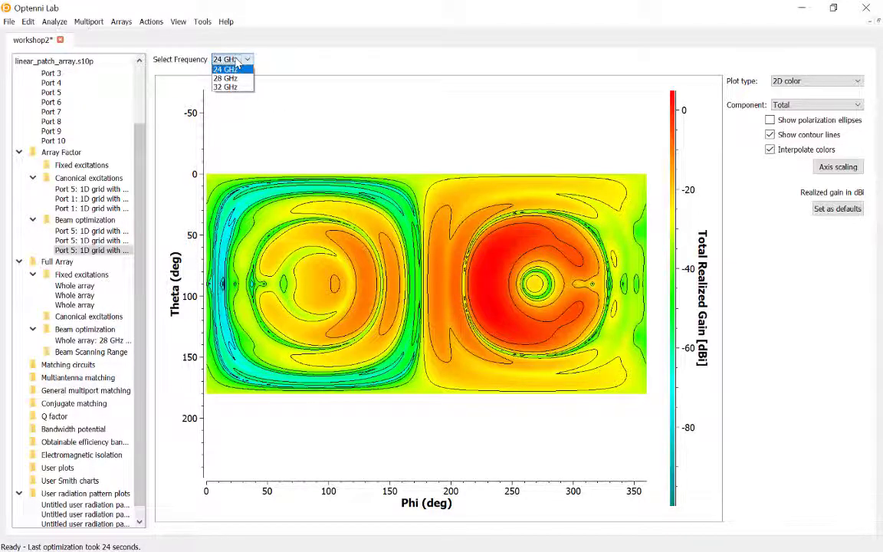
key(Down)
key(Return)
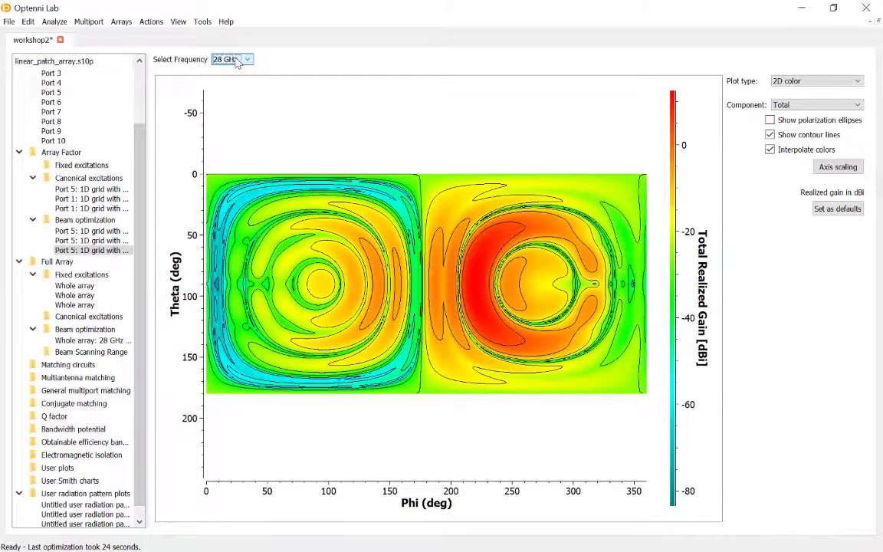
click(791, 87)
click(800, 98)
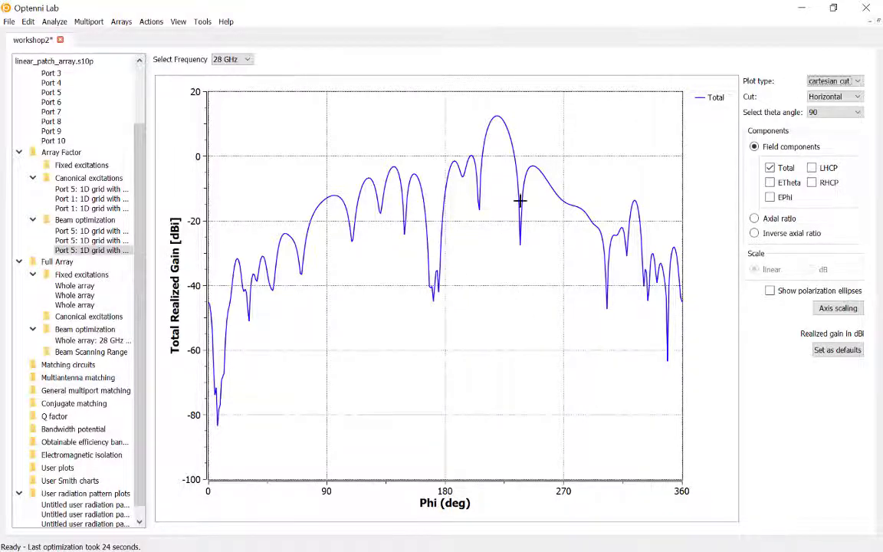
drag(515, 135, 480, 104)
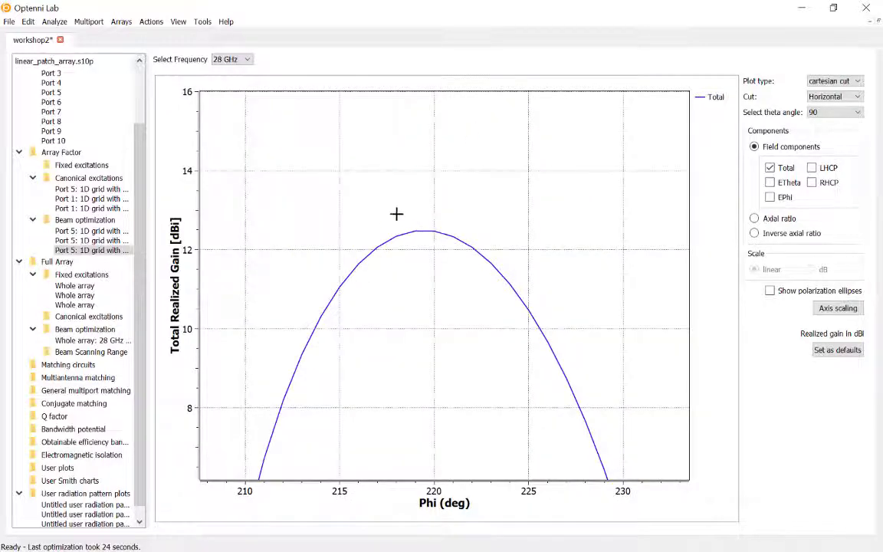
right_click(426, 241)
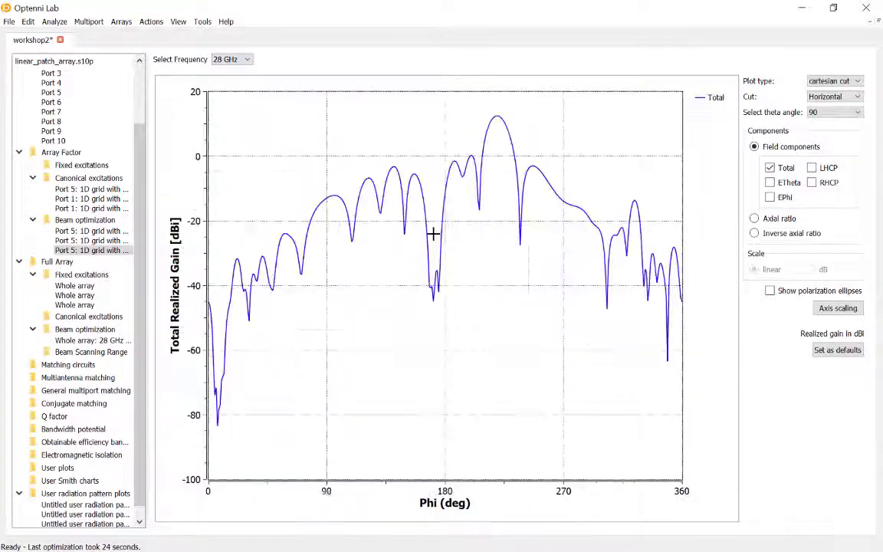
- Copy the optimized Array Factor cut to a new user radiation pattern plot
right_click(476, 257)
mouse_move(496, 279)
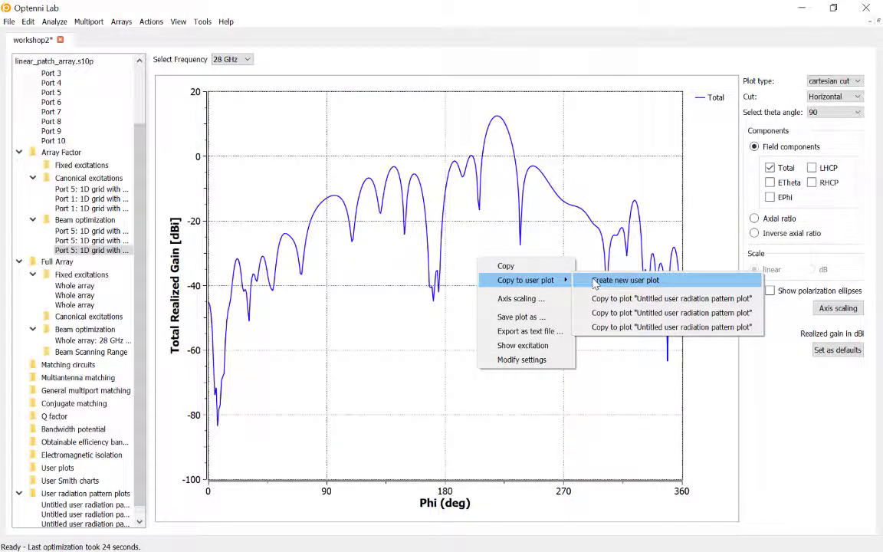
click(594, 281)
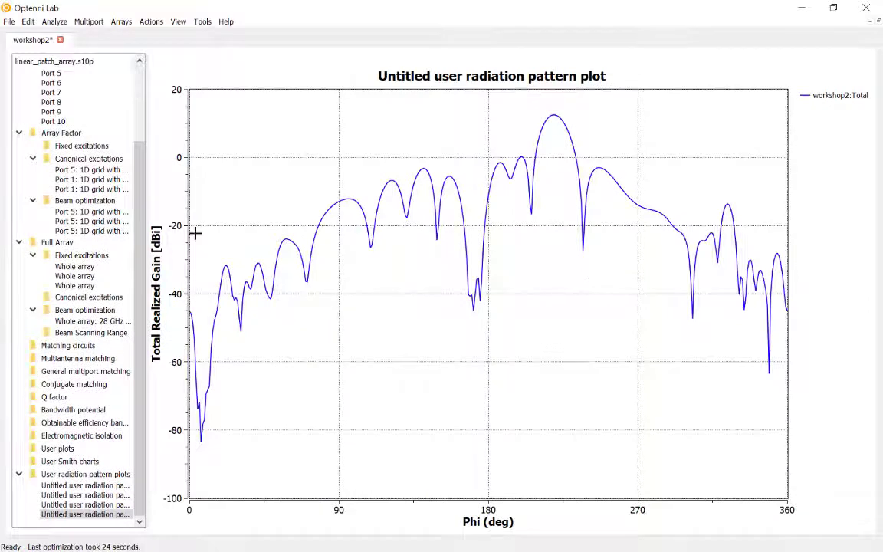
- Copy the port excitations of the latest Array Factor beam optimization result
click(91, 230)
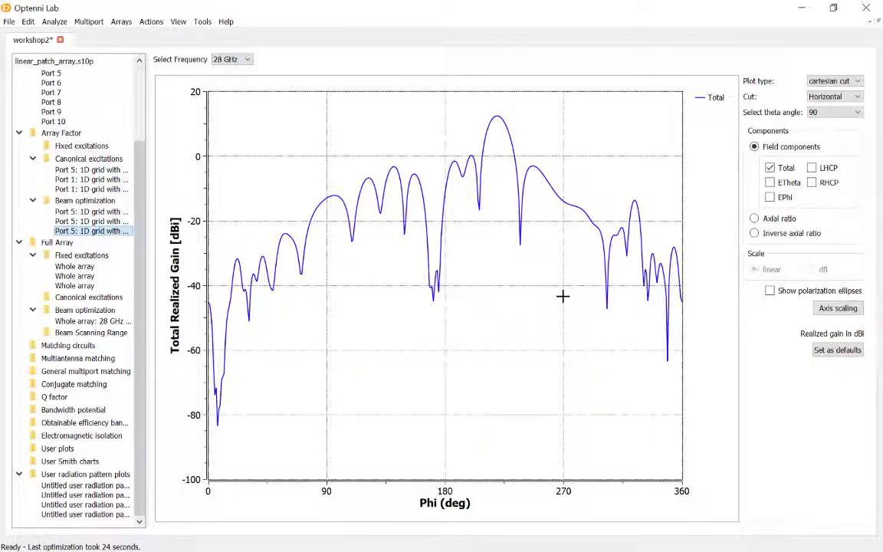
right_click(507, 296)
right_click(564, 297)
click(608, 385)
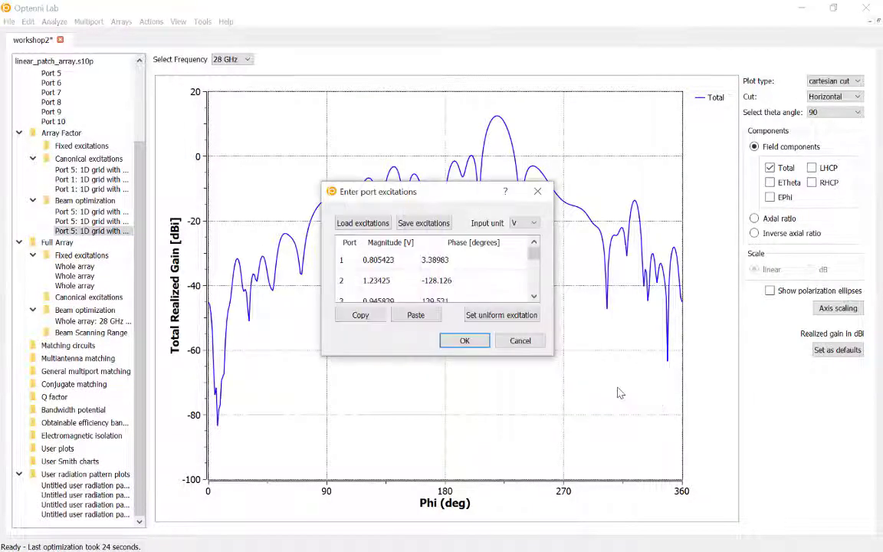
click(369, 318)
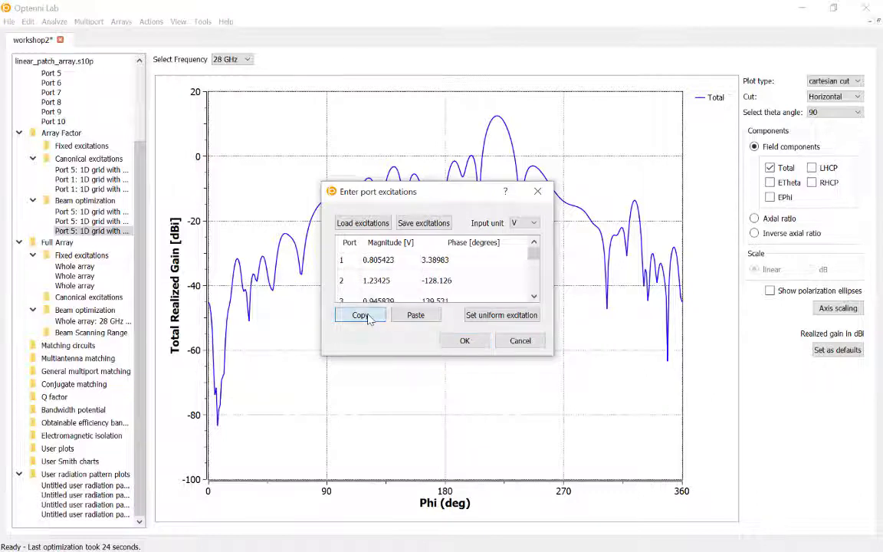
click(539, 192)
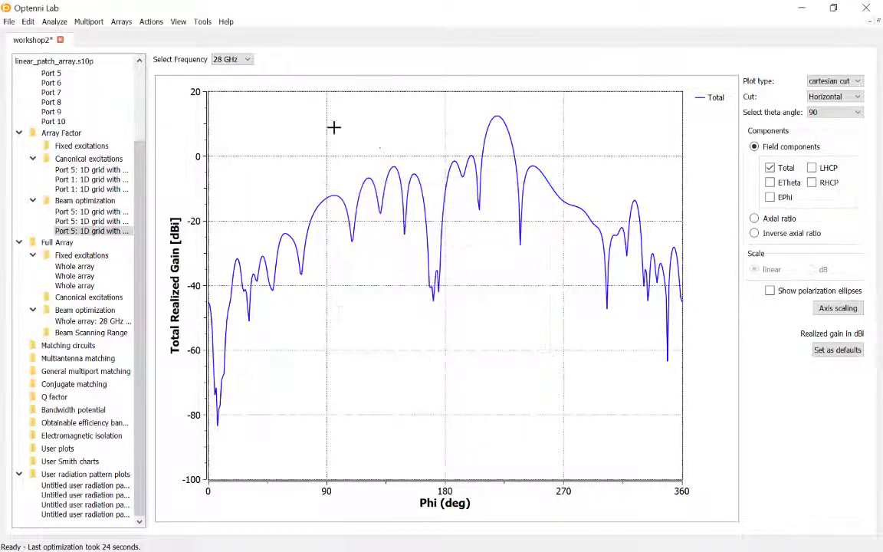
- Create a Full Array fixed excitation using the copied excitation coefficients
click(121, 21)
mouse_move(134, 51)
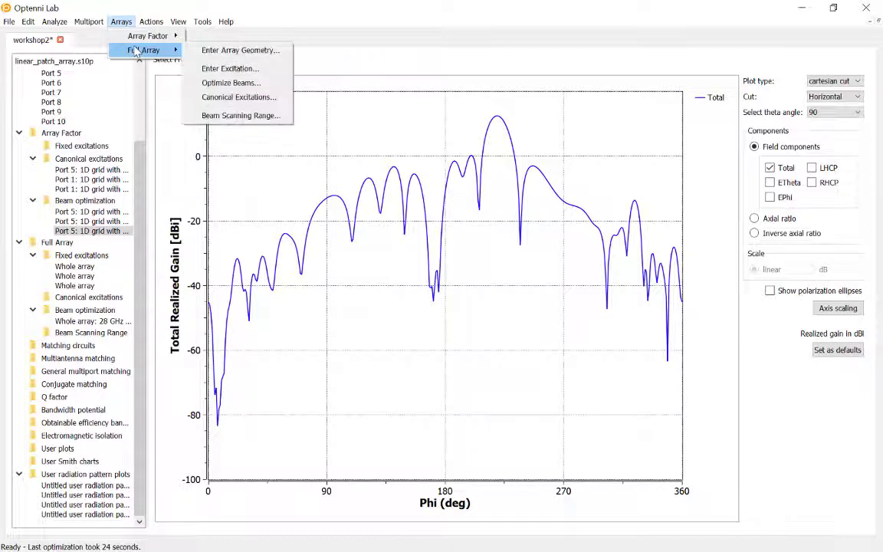
click(221, 71)
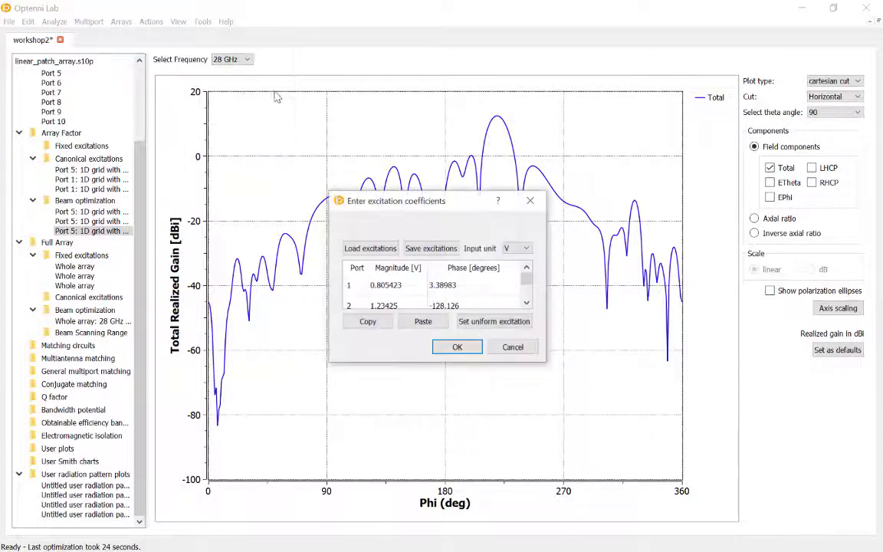
click(427, 324)
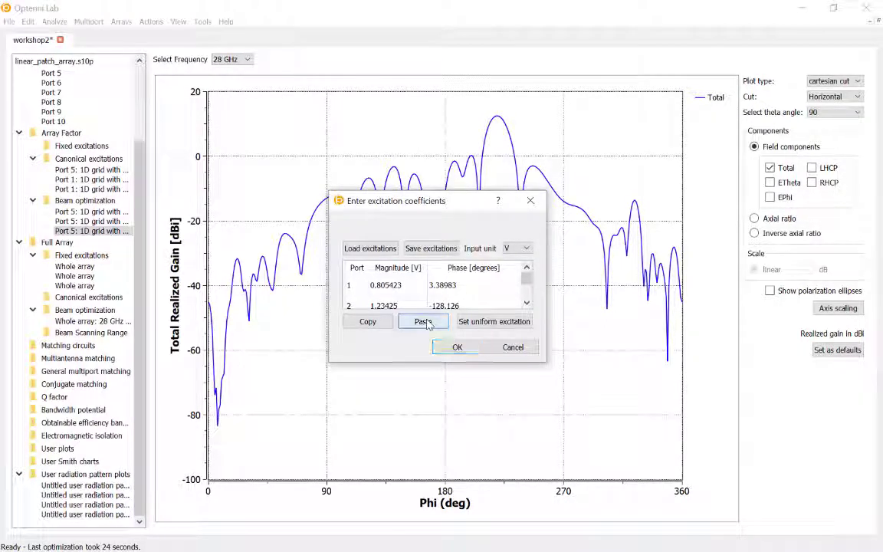
click(457, 348)
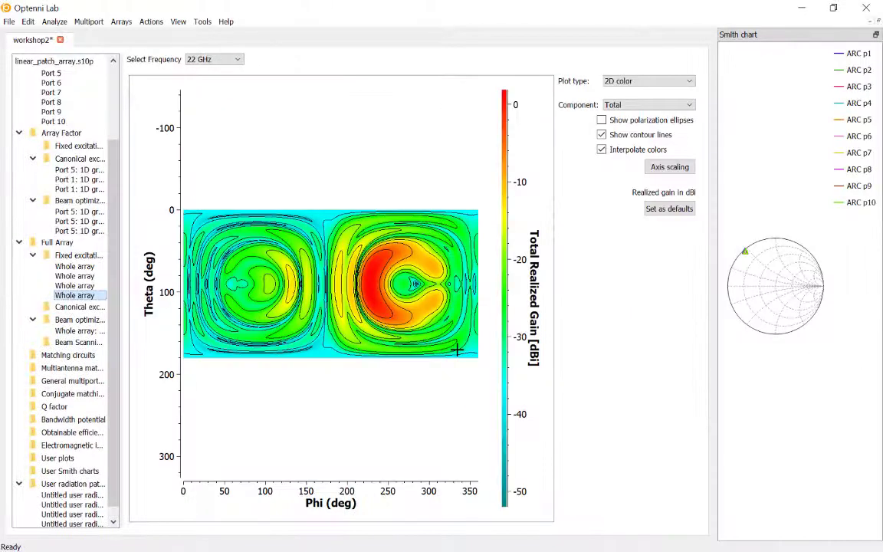
- Display the new Full Array pattern as a cartesian cut at 28 GHz
click(647, 81)
click(624, 100)
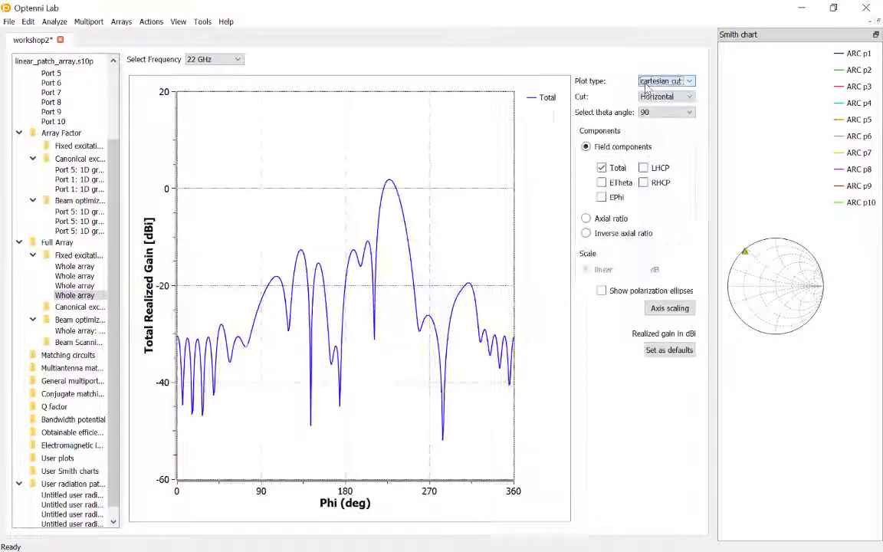
click(218, 63)
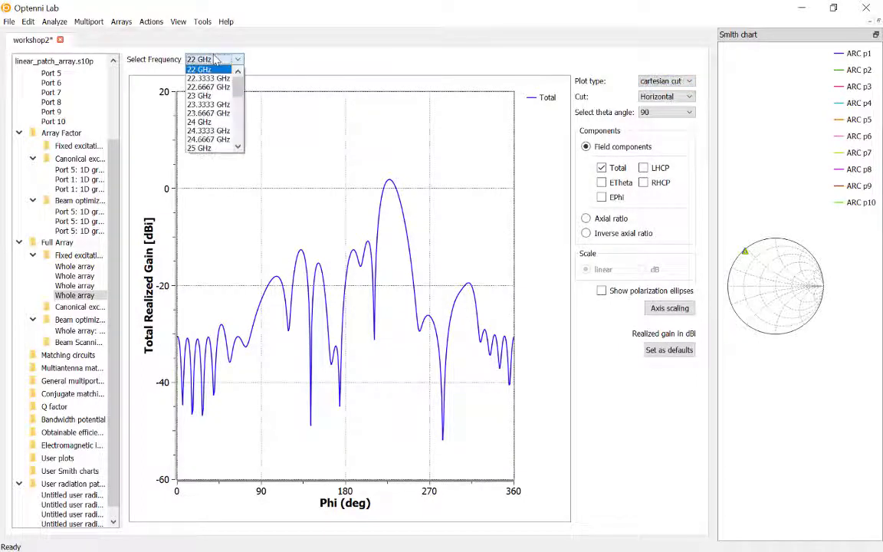
scroll(205, 153, down, 5)
click(204, 226)
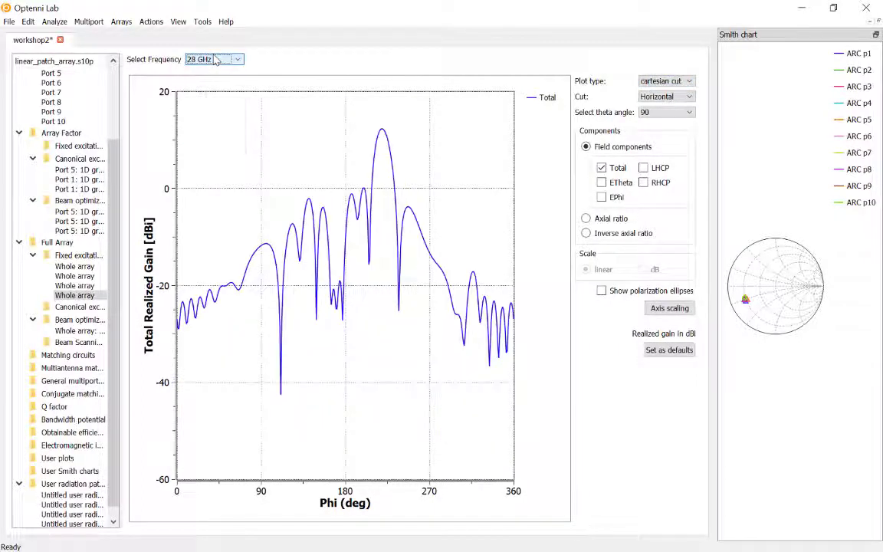
- Copy the Full Array cut into the newest user radiation pattern plot alongside the Array Factor curve
right_click(294, 133)
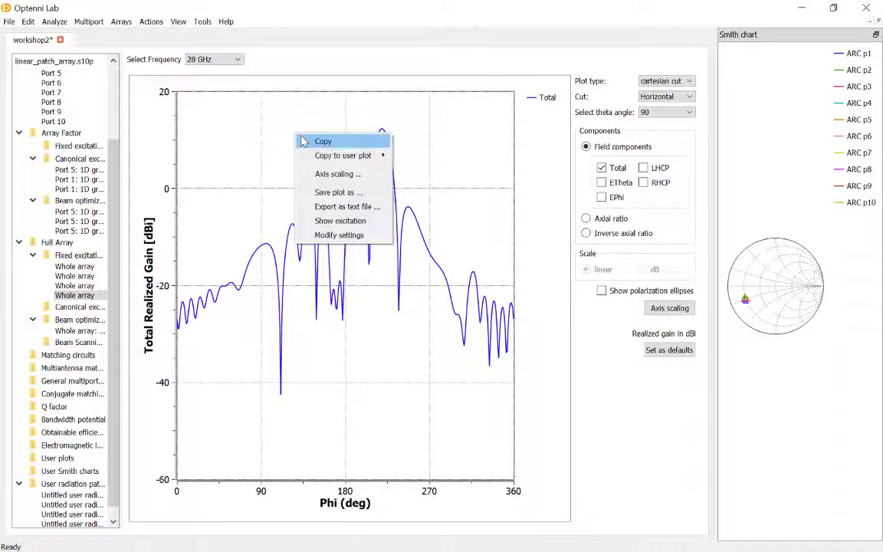
mouse_move(366, 154)
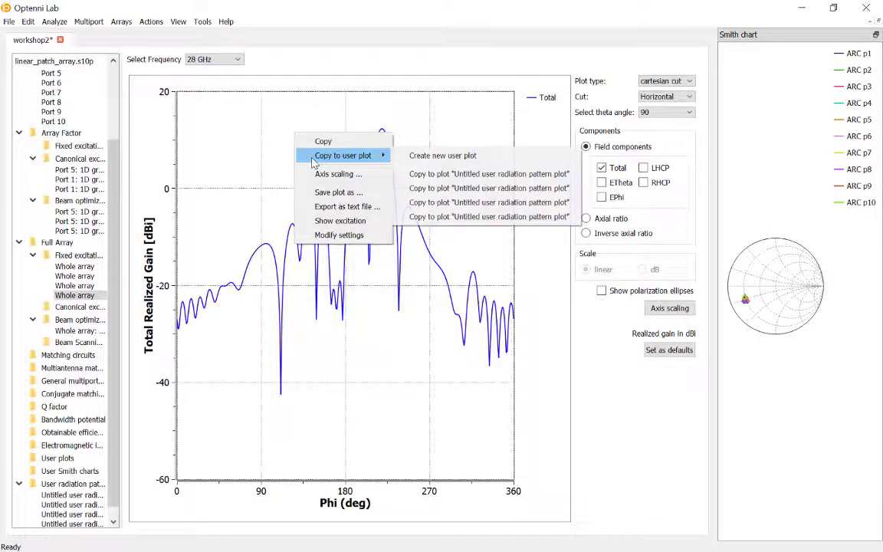
click(460, 217)
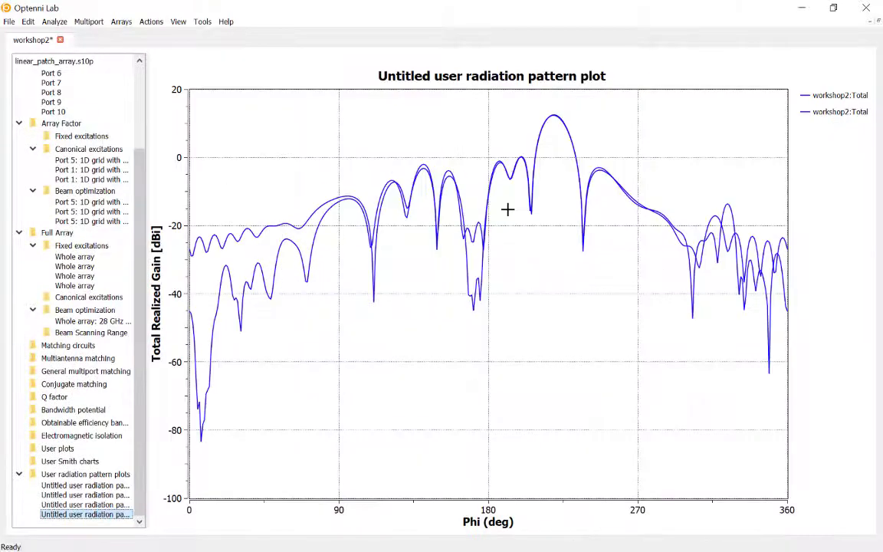
- Label the user plot's two curves "Array factor" and "Full Array" and give them the default colors
right_click(557, 231)
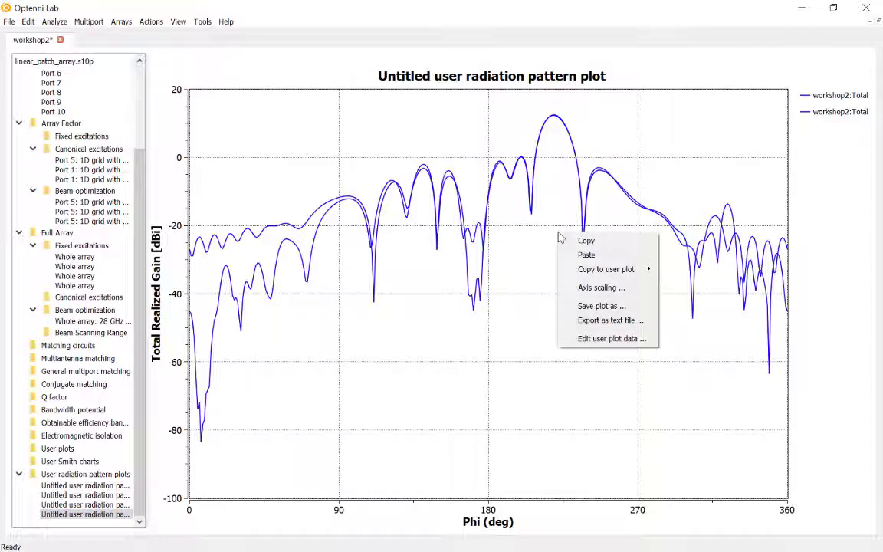
click(602, 338)
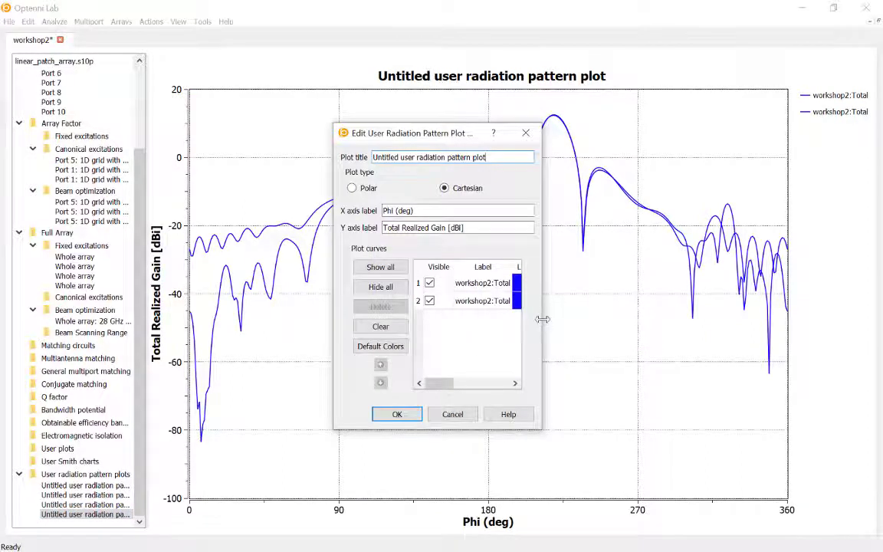
drag(599, 321, 737, 322)
double_click(481, 283)
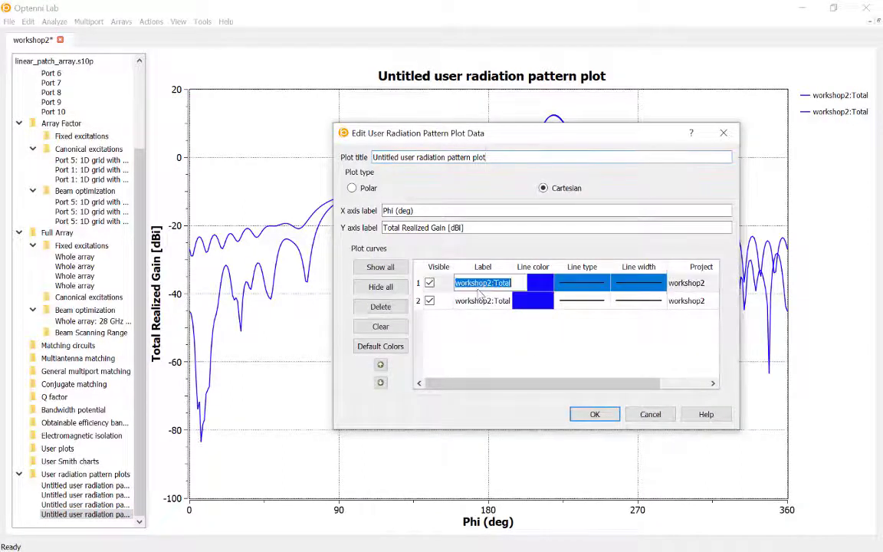
text(Array factor)
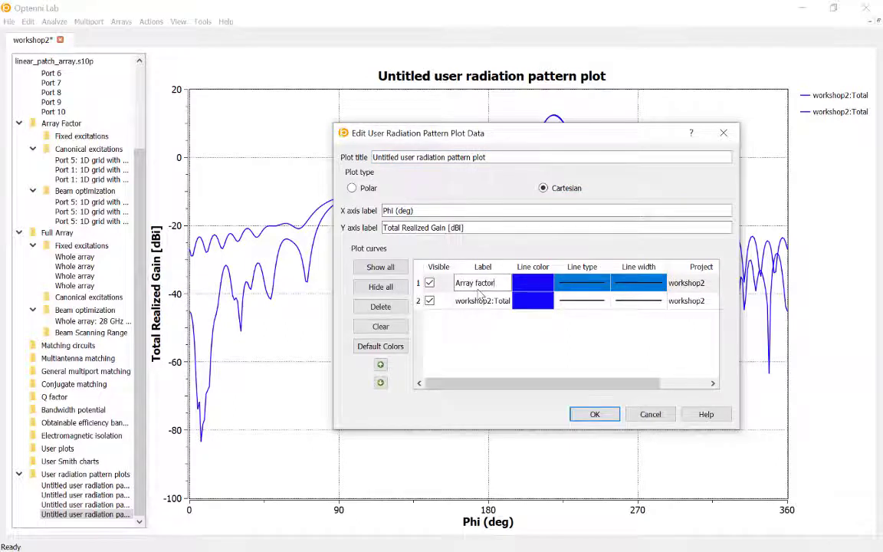
click(462, 301)
click(464, 301)
text(Full Array)
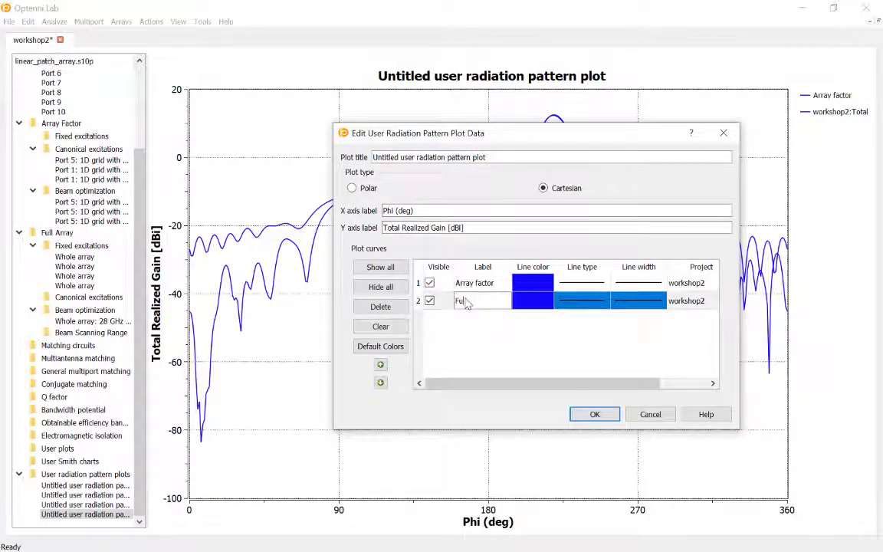
click(380, 346)
click(594, 415)
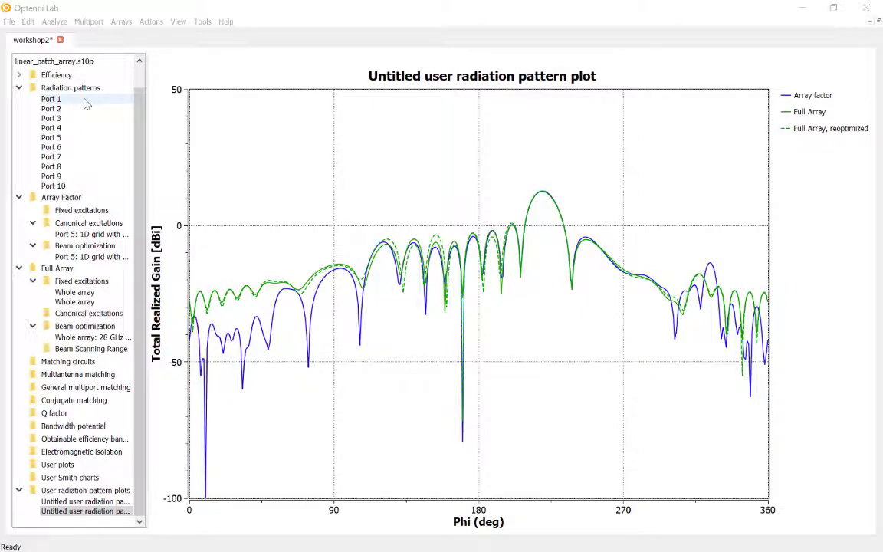
- Compare the individual radiation patterns of ports 1 to 5 at 24 GHz, ending on Port 1
click(51, 100)
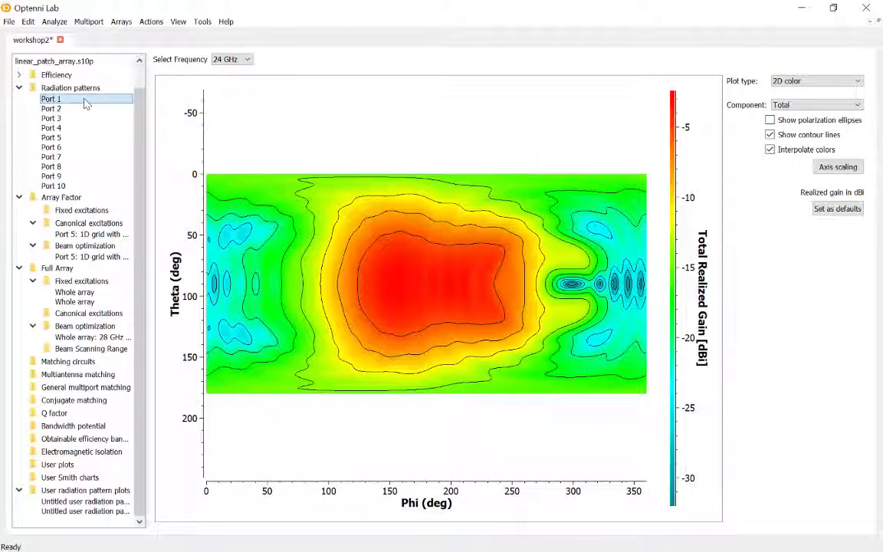
key(Down)
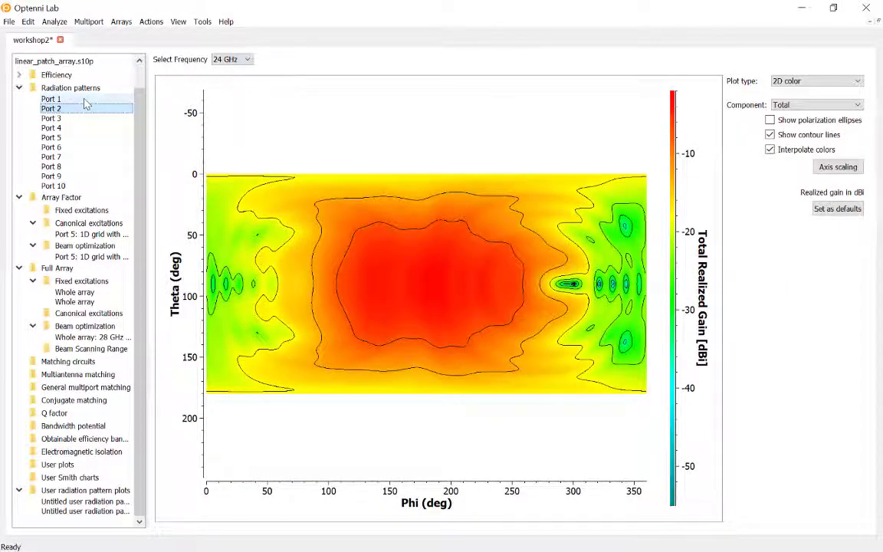
key(Down)
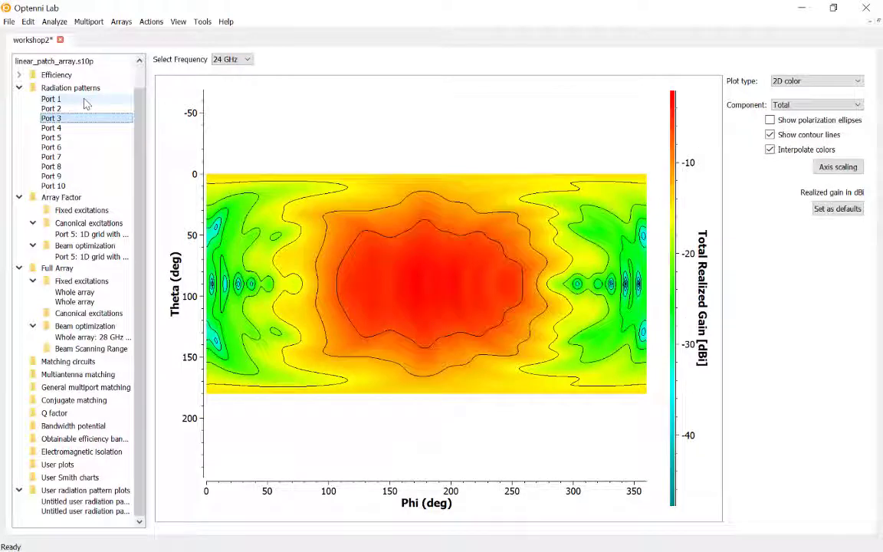
key(Down)
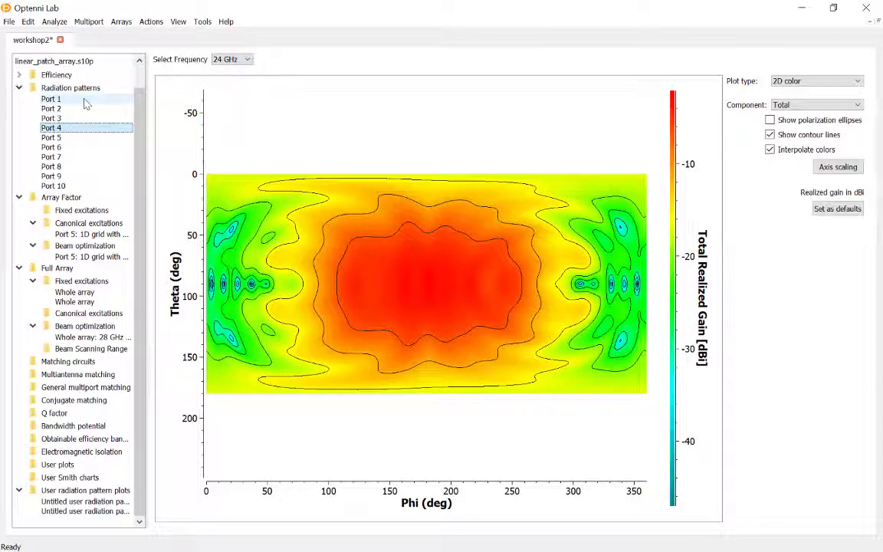
key(Down)
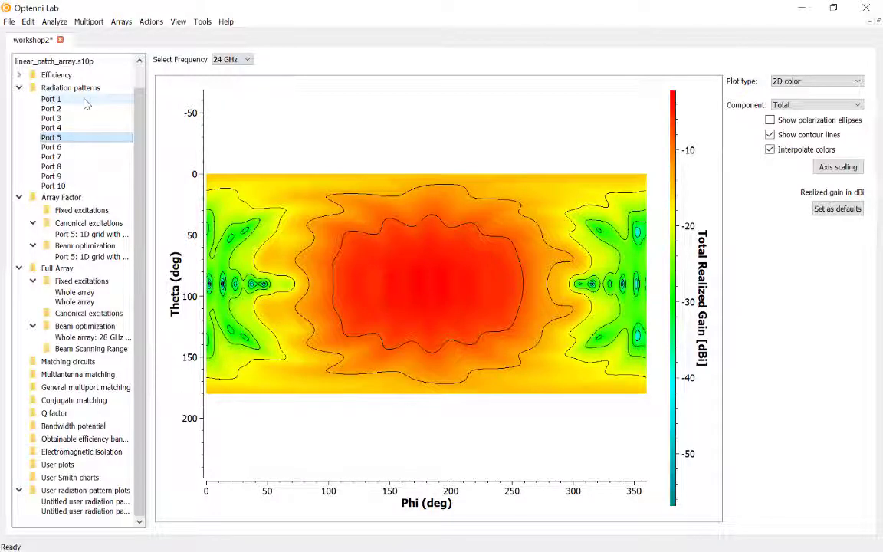
key(Up)
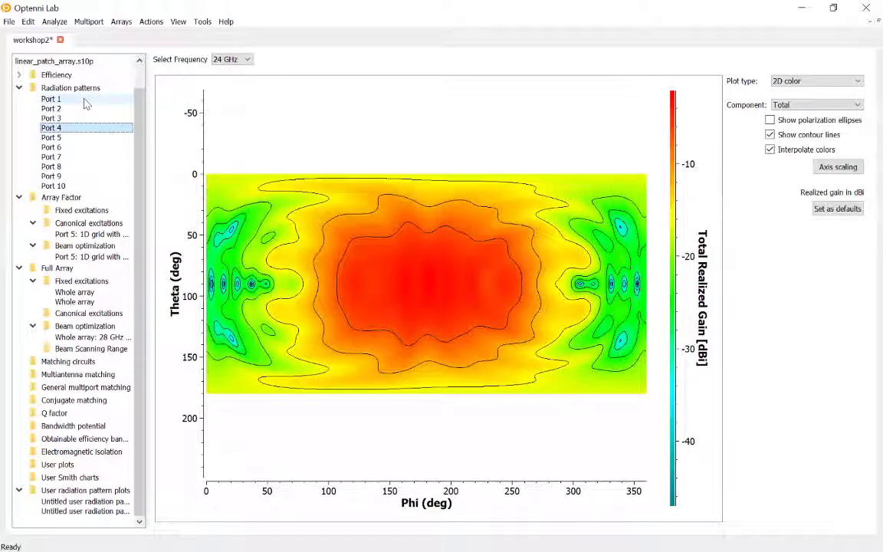
key(Up)
key(Up)
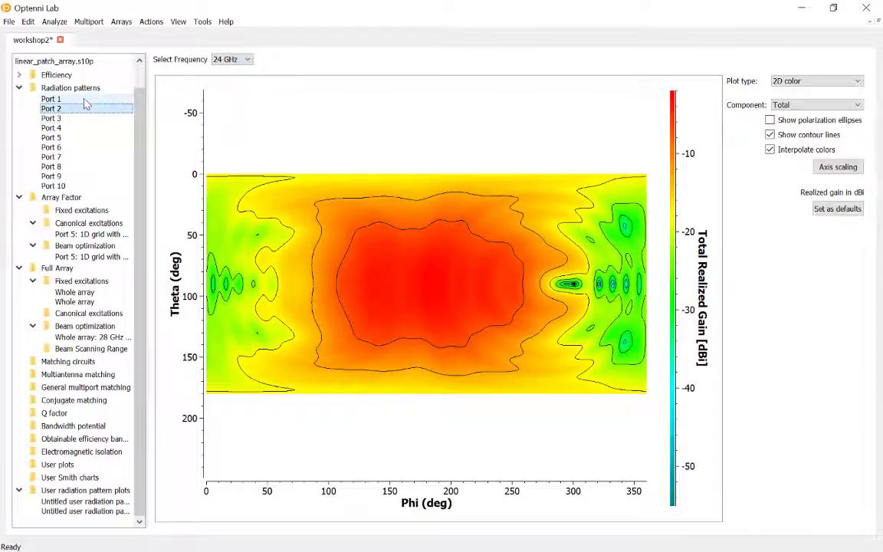
key(Up)
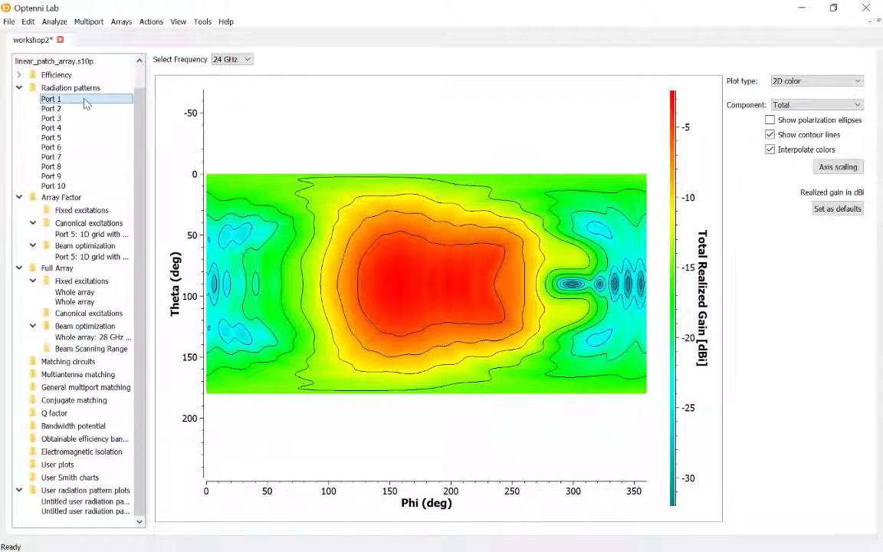
key(Down)
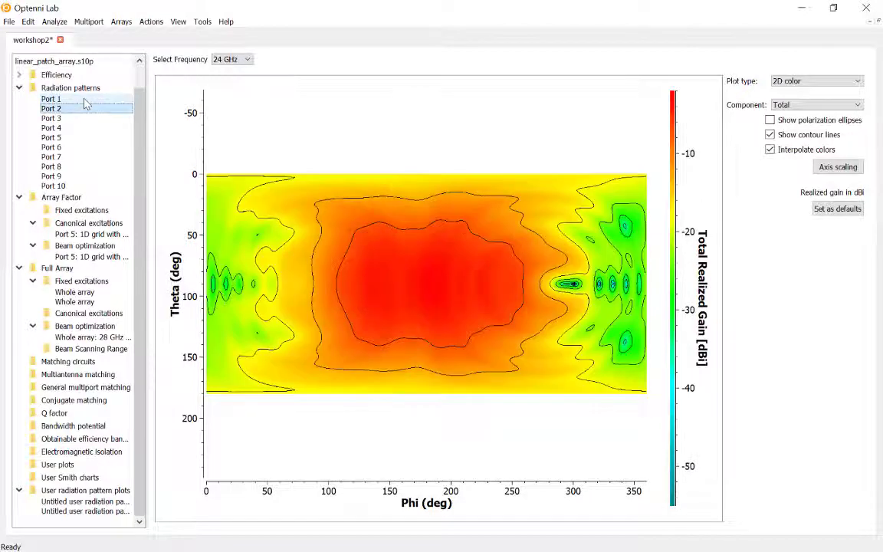
key(Up)
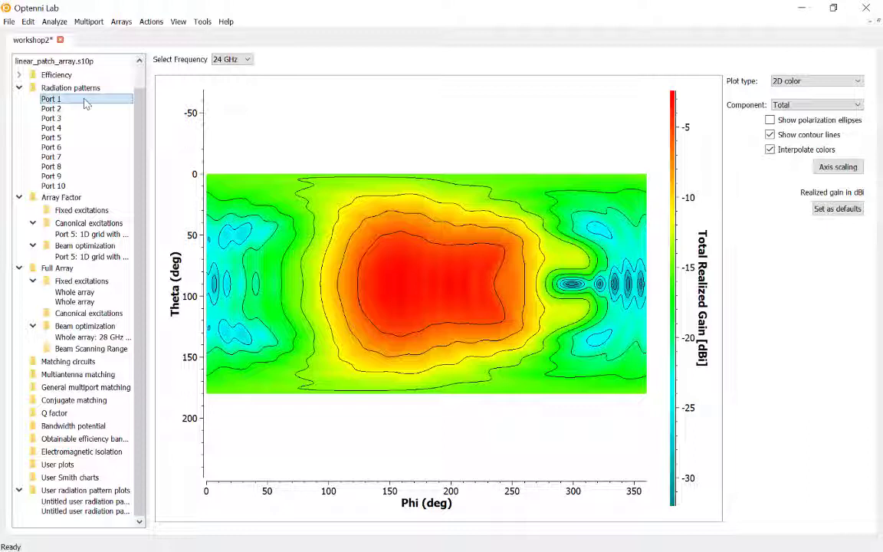
- Create an Array Factor canonical excitation from the pattern of port 1 with Dolph-Chebyshev tapering and a -20 sidelobe level
click(120, 22)
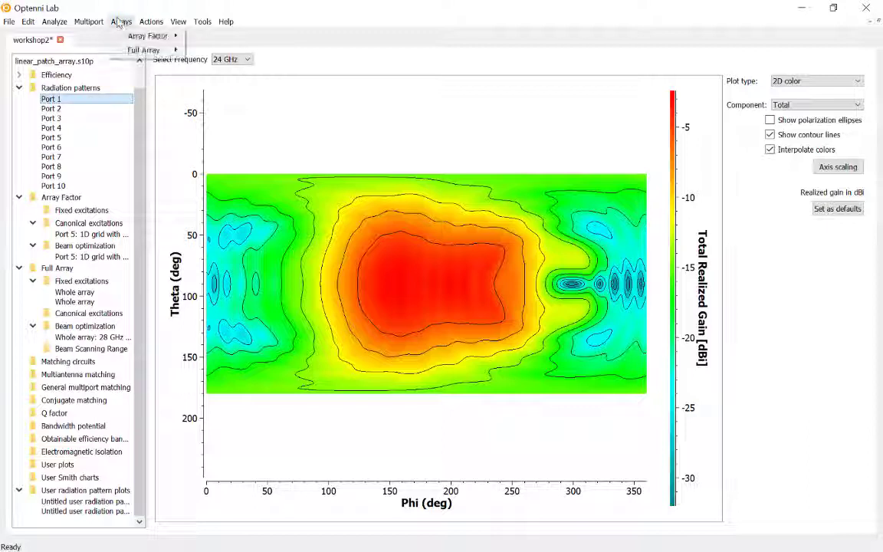
mouse_move(132, 37)
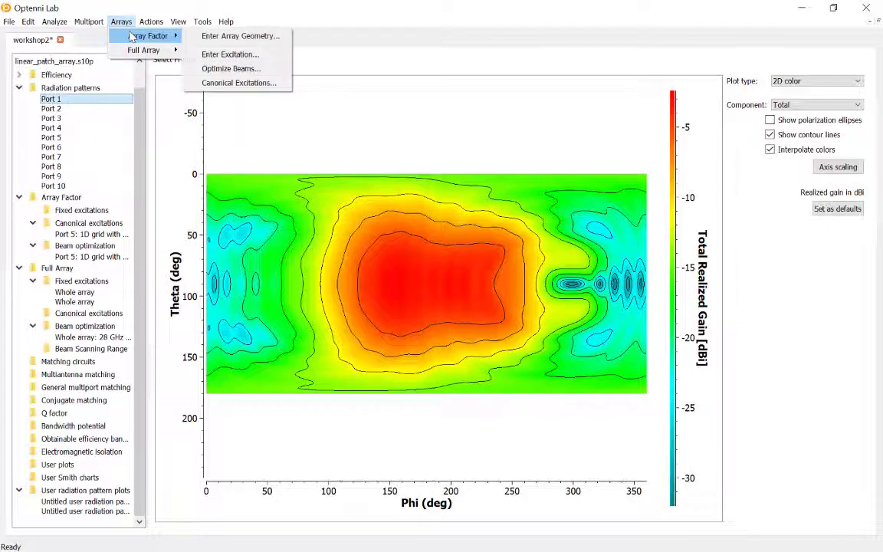
click(255, 84)
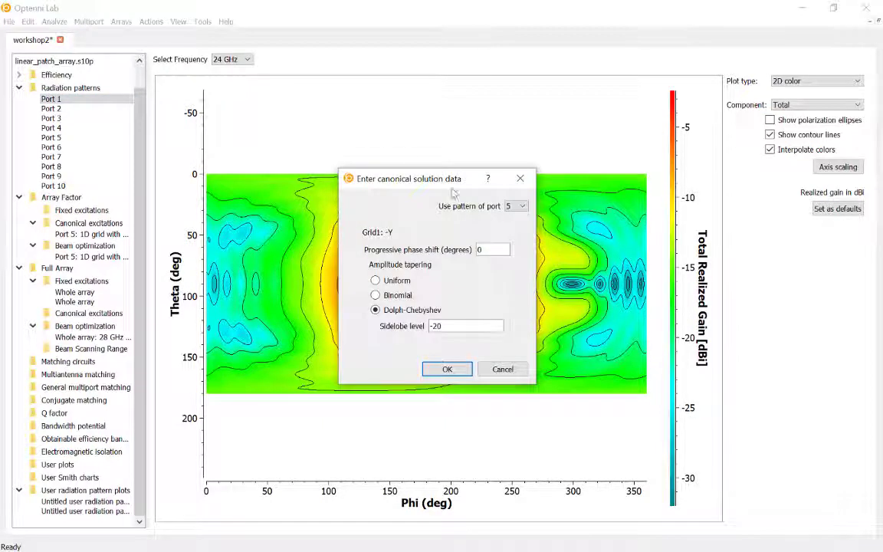
click(511, 207)
click(509, 216)
click(447, 370)
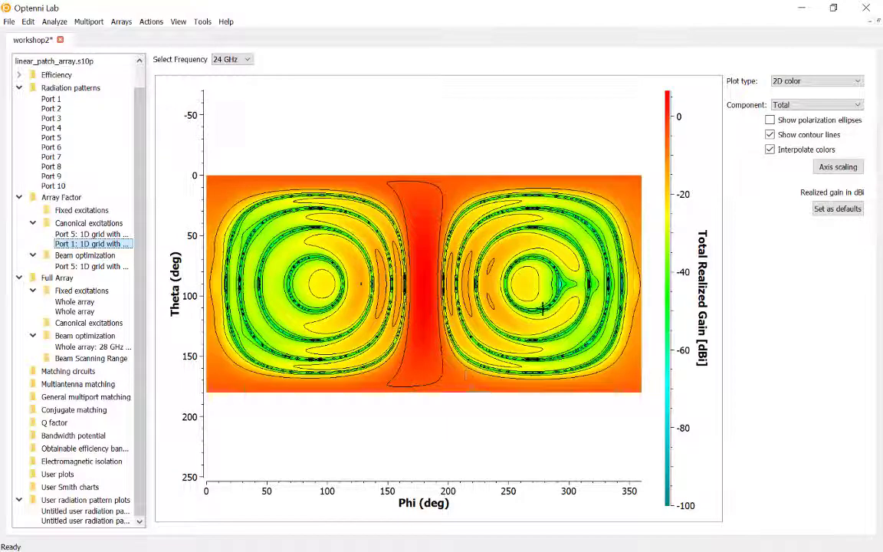
- Show the port 1 canonical pattern at 28 GHz and tune its excitation, raising the phase shift and lowering the sidelobe level
click(230, 61)
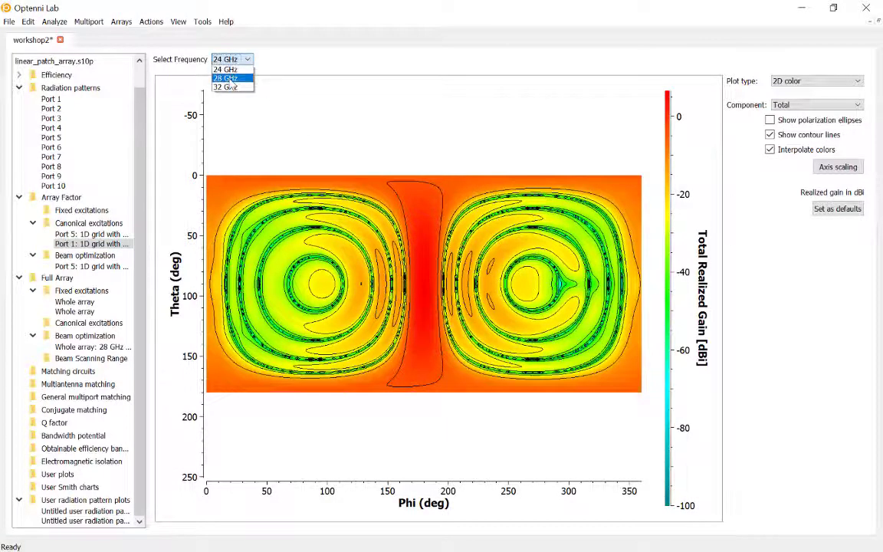
click(227, 78)
right_click(596, 288)
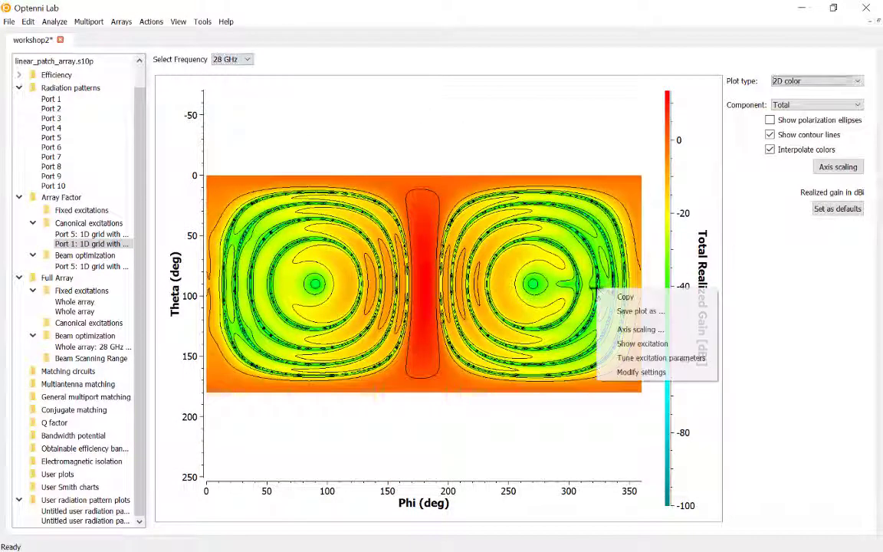
click(642, 358)
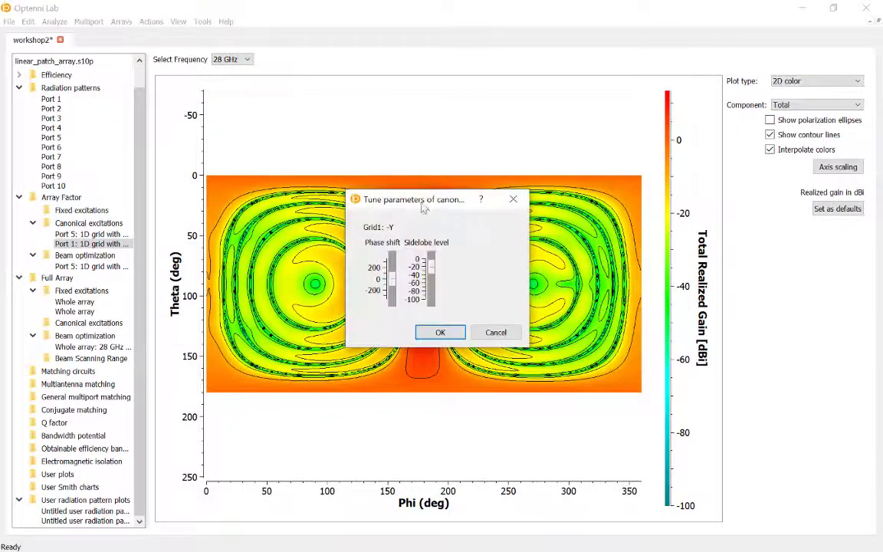
drag(426, 197, 728, 226)
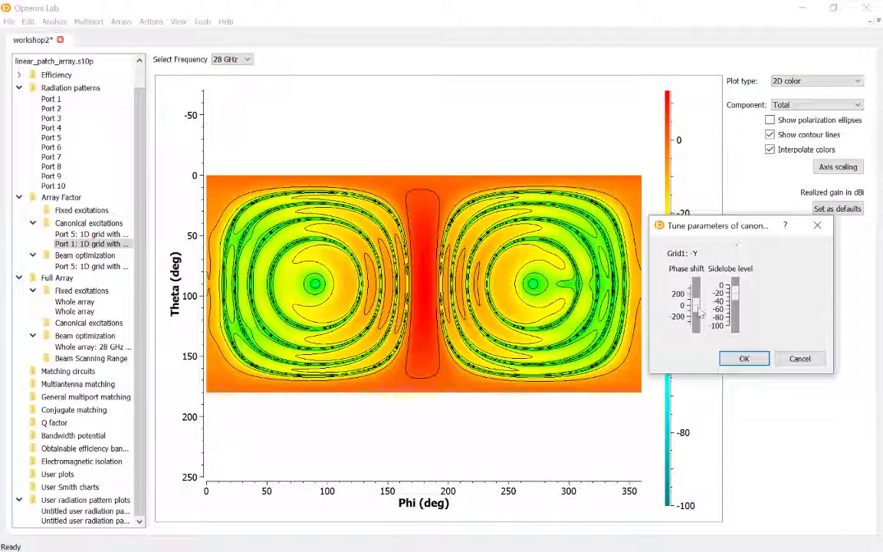
drag(699, 314, 738, 304)
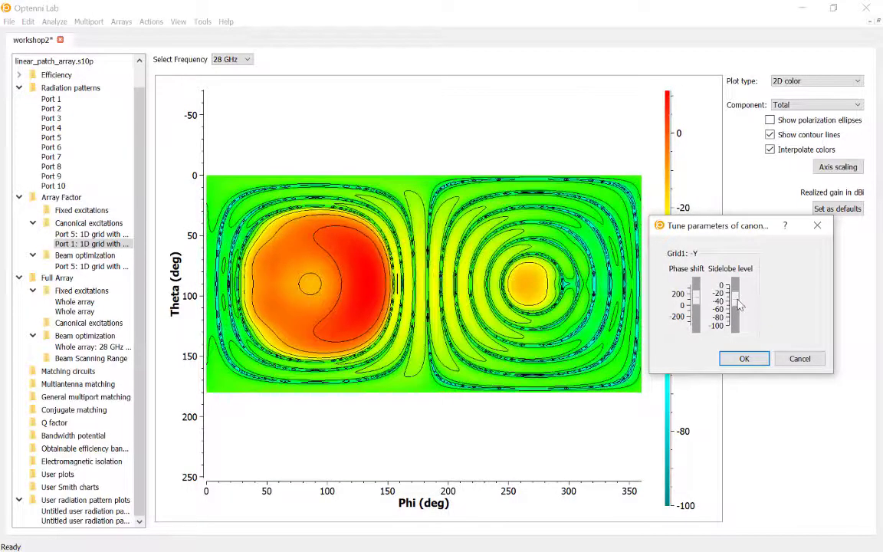
click(743, 359)
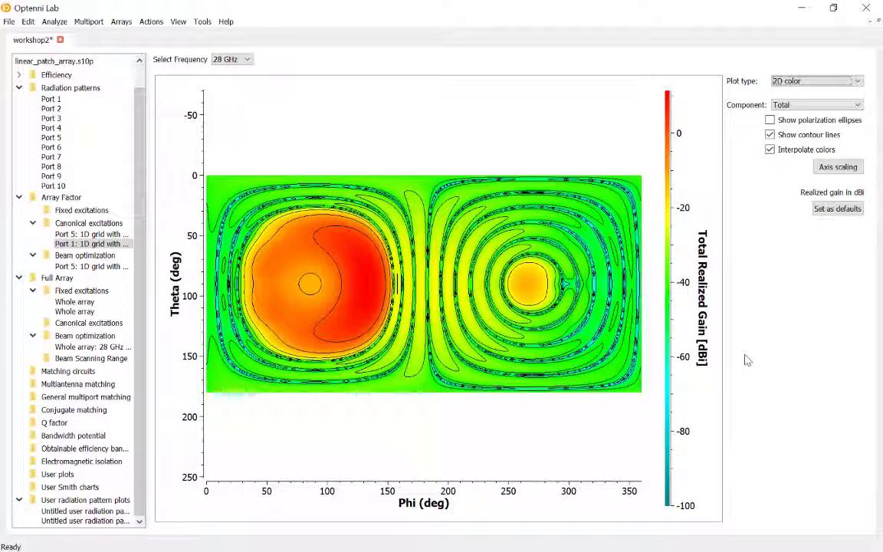
- Copy the port excitations of the tuned port 1 canonical solution
right_click(614, 318)
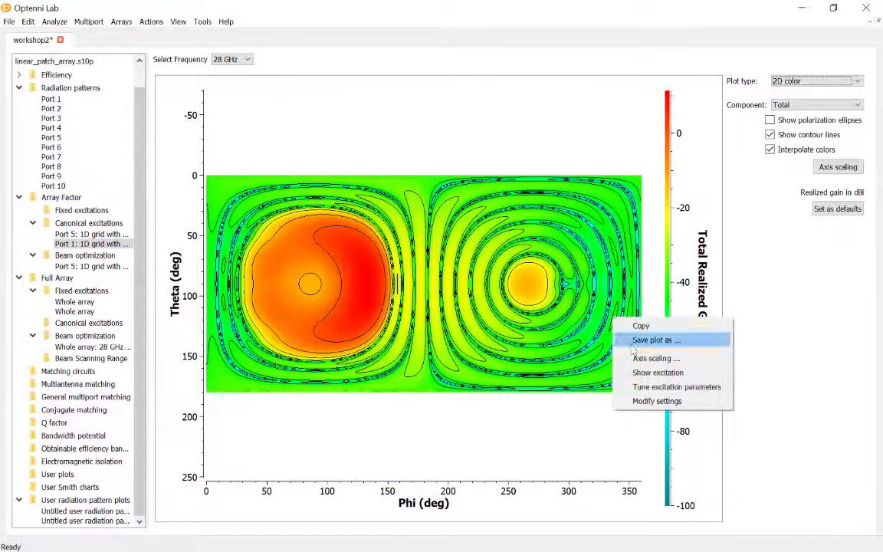
click(652, 373)
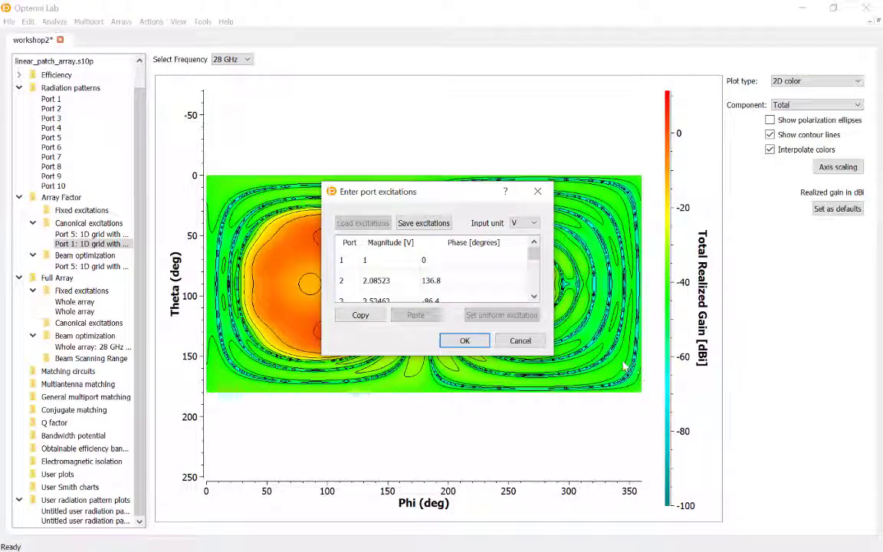
click(375, 318)
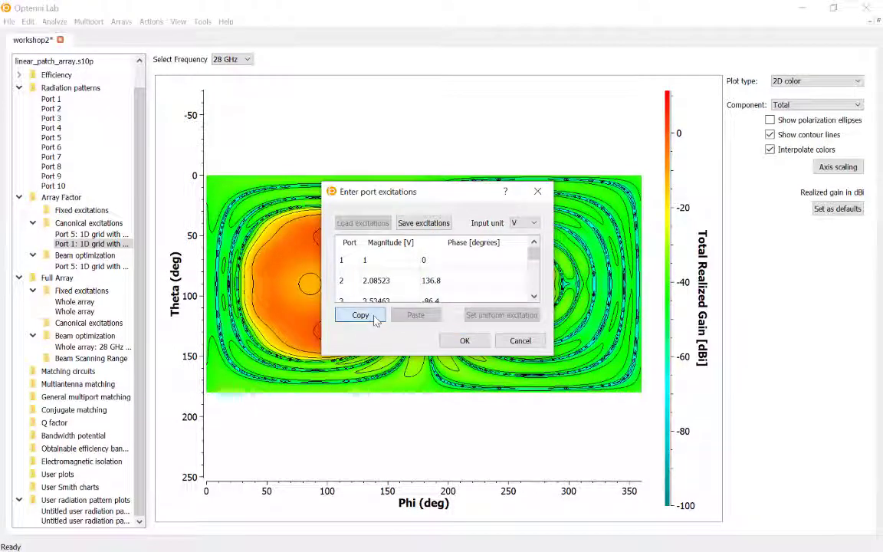
click(463, 340)
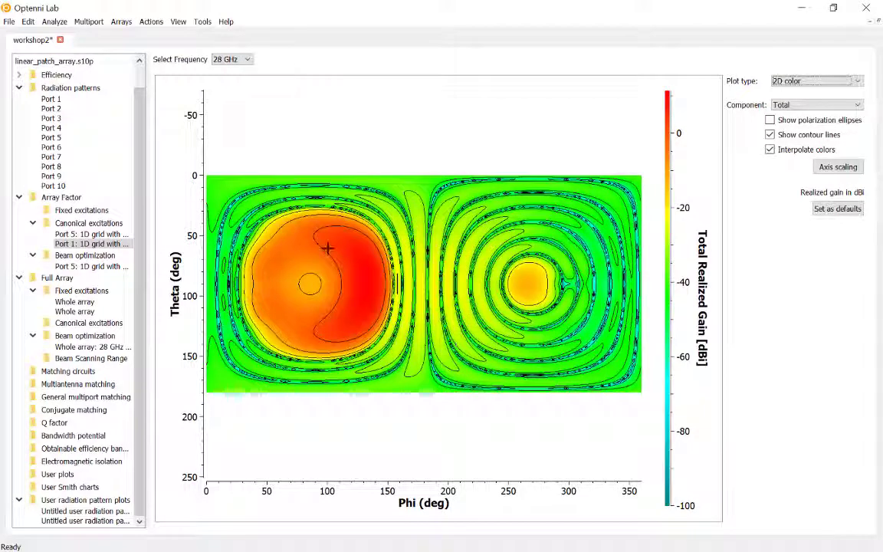
- Enter a new Full Array excitation by pasting the coefficients copied from the port 1 canonical solution
click(125, 24)
mouse_move(142, 53)
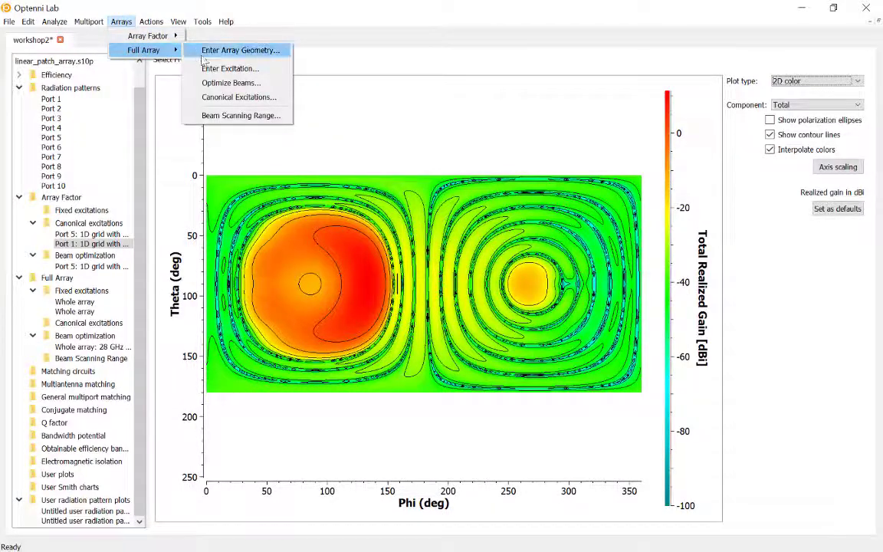
click(229, 68)
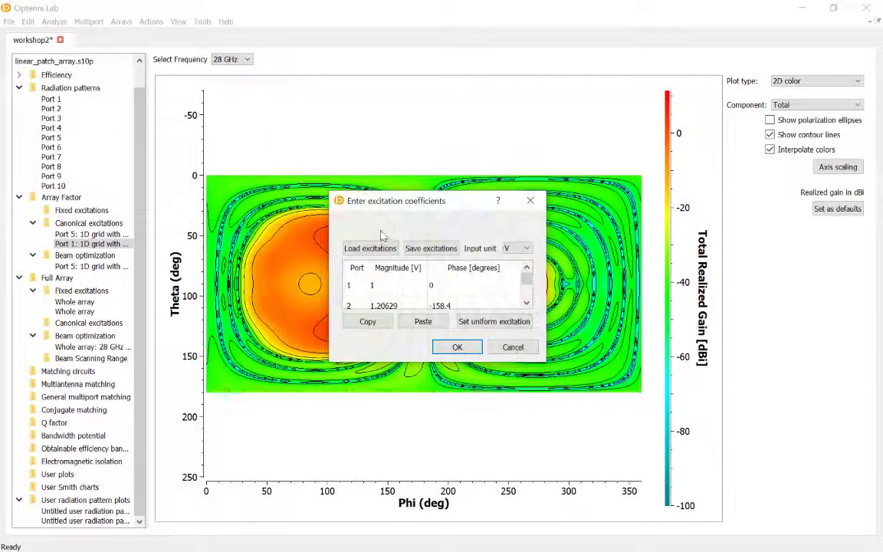
click(360, 247)
click(423, 321)
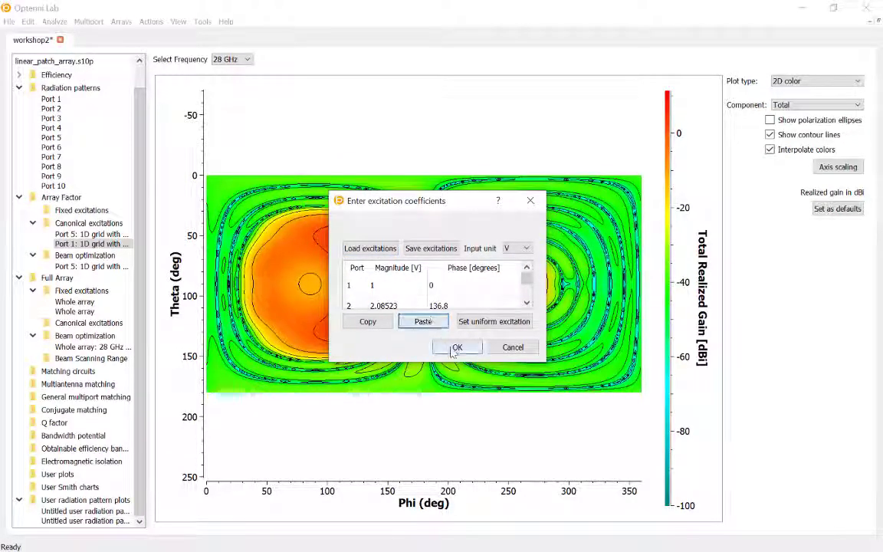
click(455, 349)
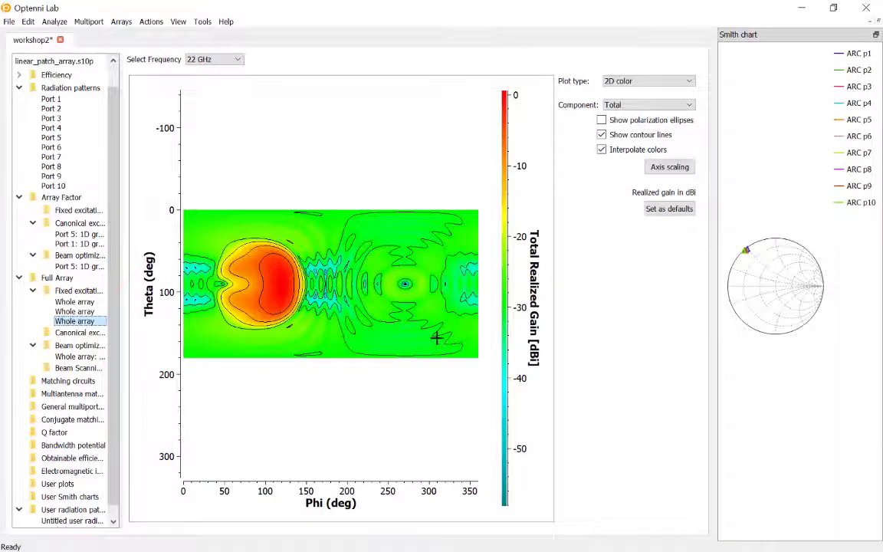
- Plot the latest Full Array fixed excitation as a horizontal cartesian cut at 28 GHz
click(646, 81)
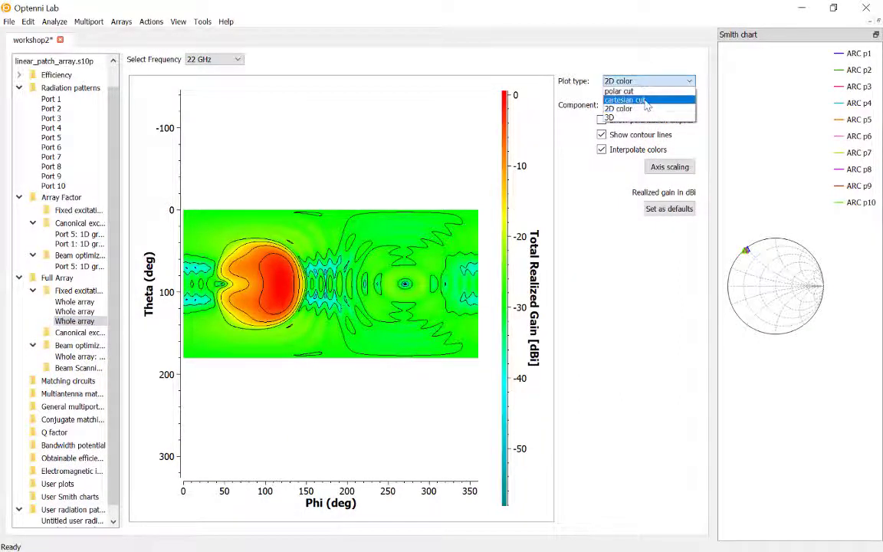
click(646, 101)
click(220, 61)
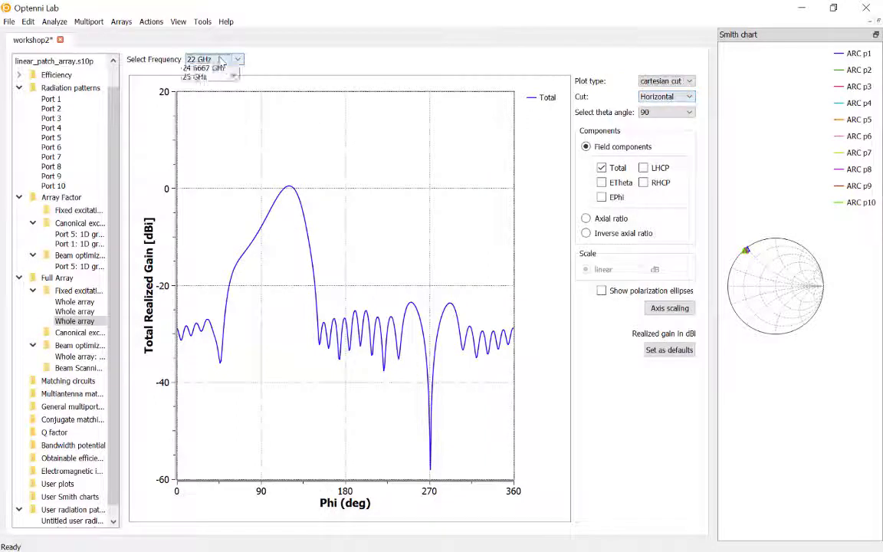
scroll(215, 115, down, 3)
click(207, 144)
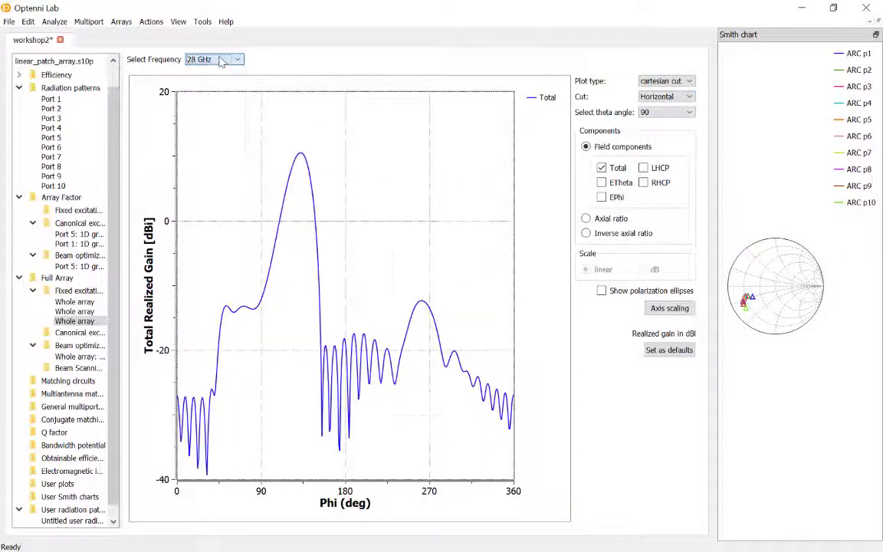
- Copy the Full Array cut into a new user radiation pattern plot
right_click(379, 151)
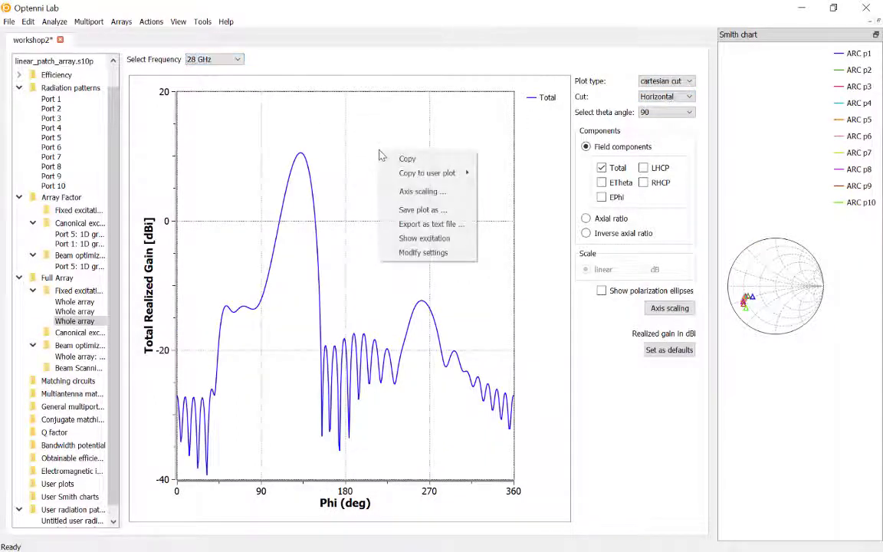
mouse_move(414, 174)
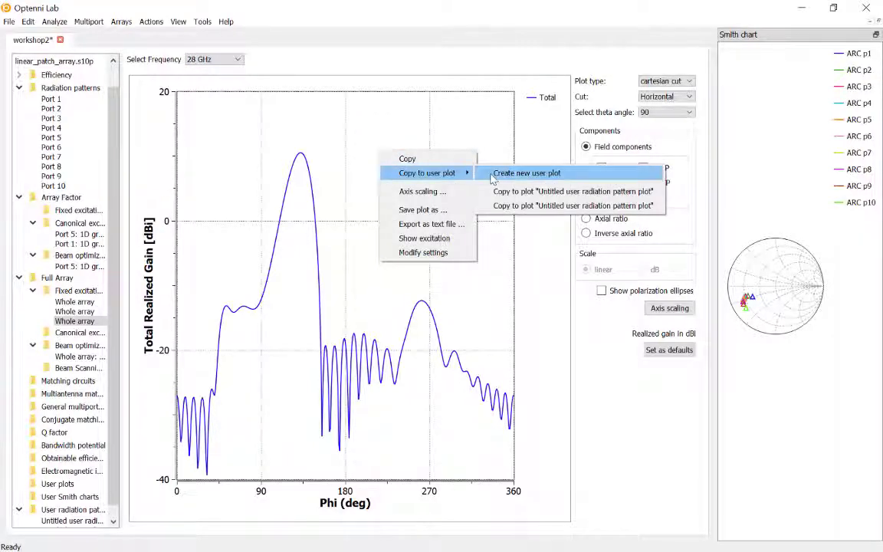
click(493, 176)
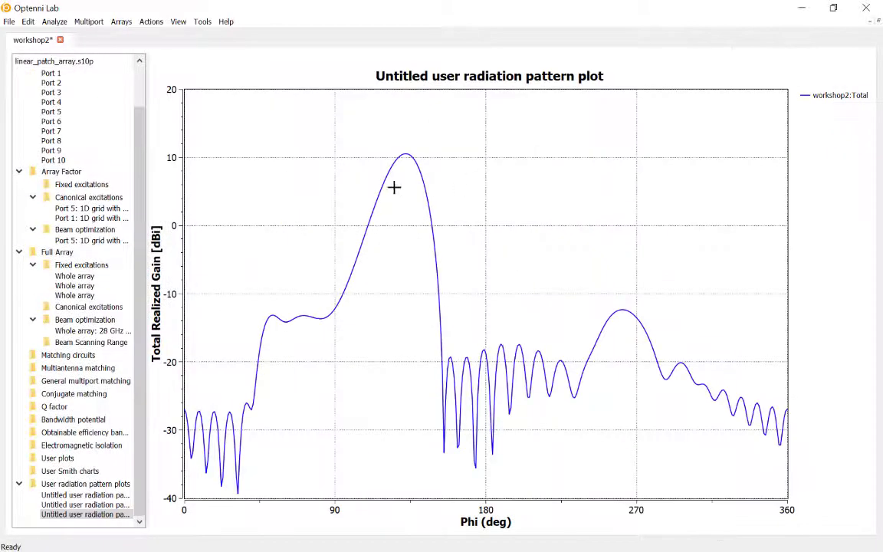
- Plot the Array Factor port 1 canonical solution as a horizontal cartesian cut and add it to the latest user radiation pattern plot
click(107, 217)
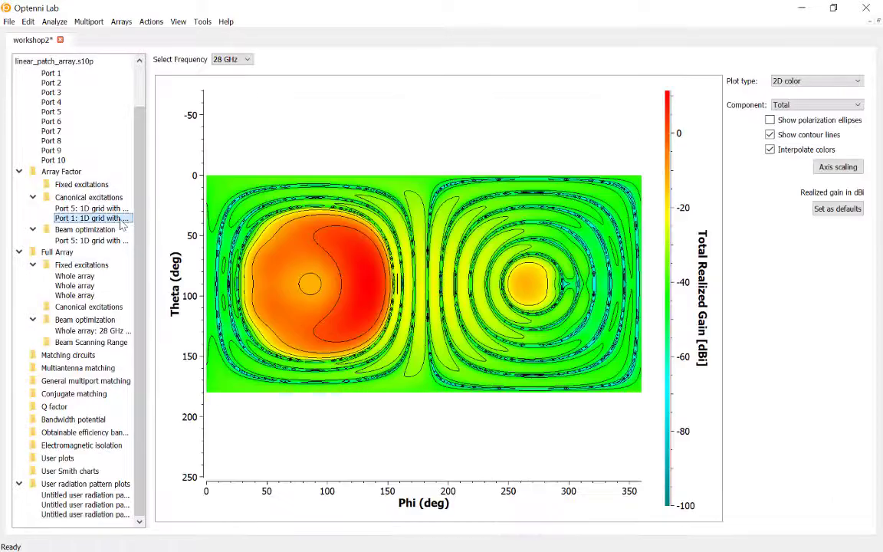
click(847, 81)
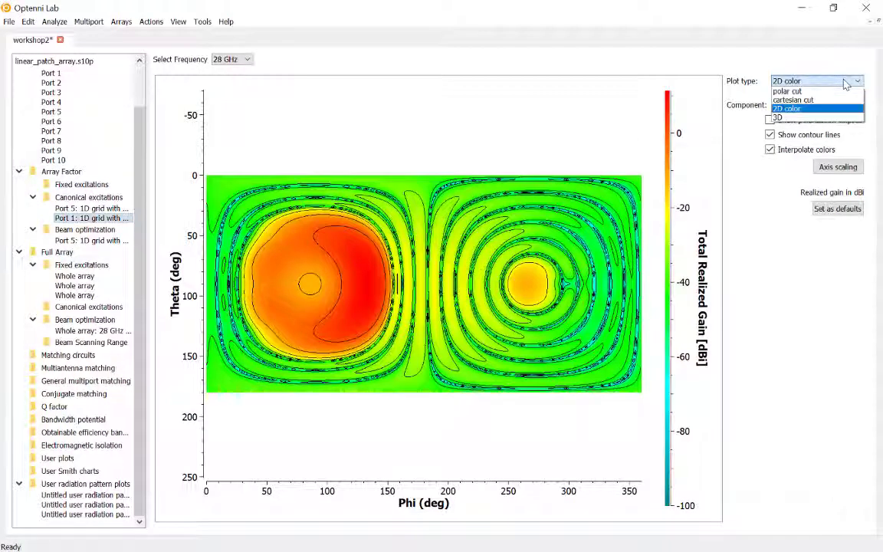
click(841, 100)
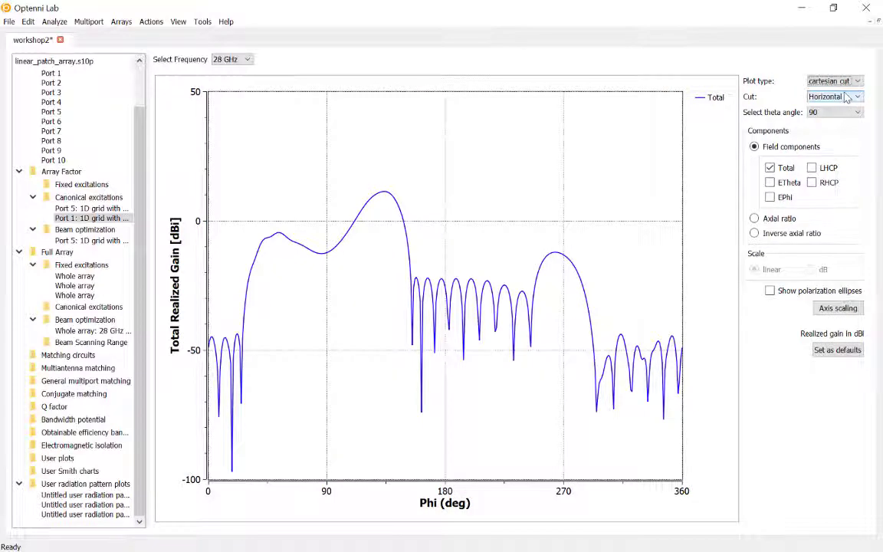
right_click(567, 146)
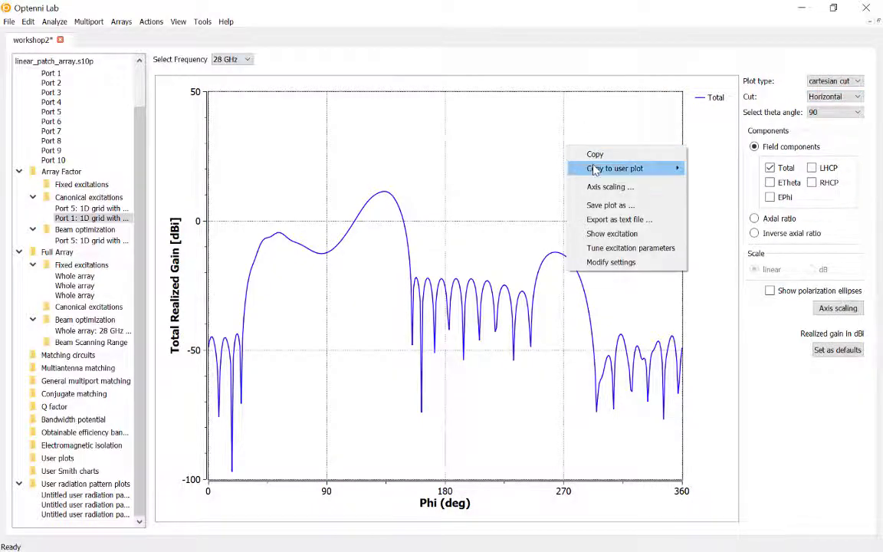
mouse_move(595, 169)
click(650, 201)
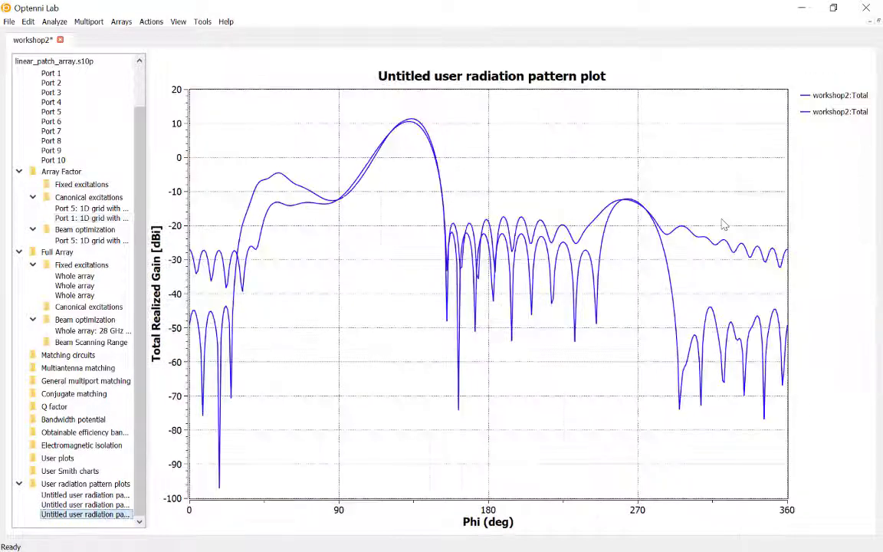
- Label the user plot's first curve "Full array" and the second "array factor", and apply the default colors to both
right_click(684, 156)
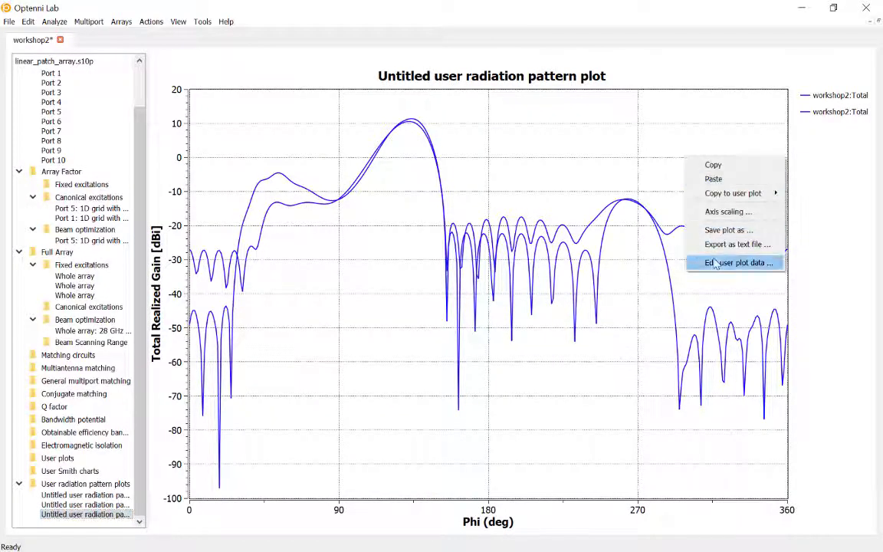
click(658, 262)
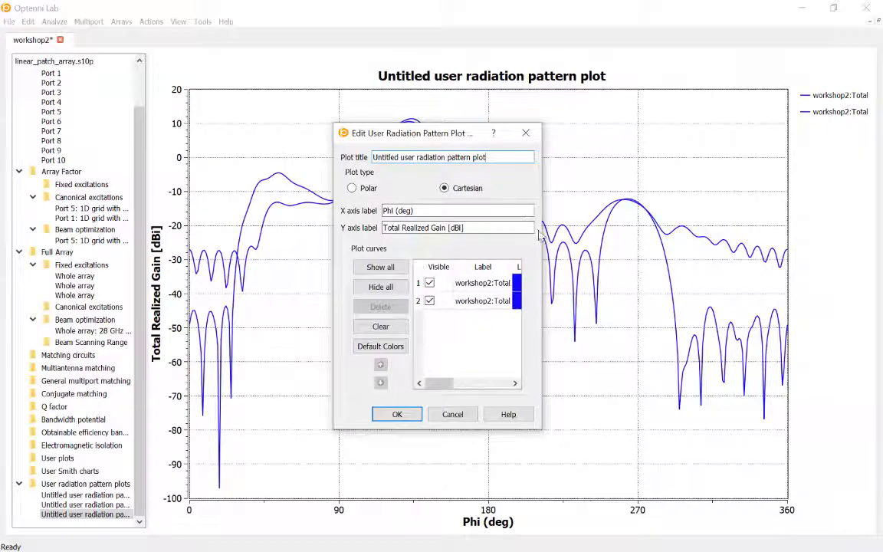
drag(539, 230, 738, 235)
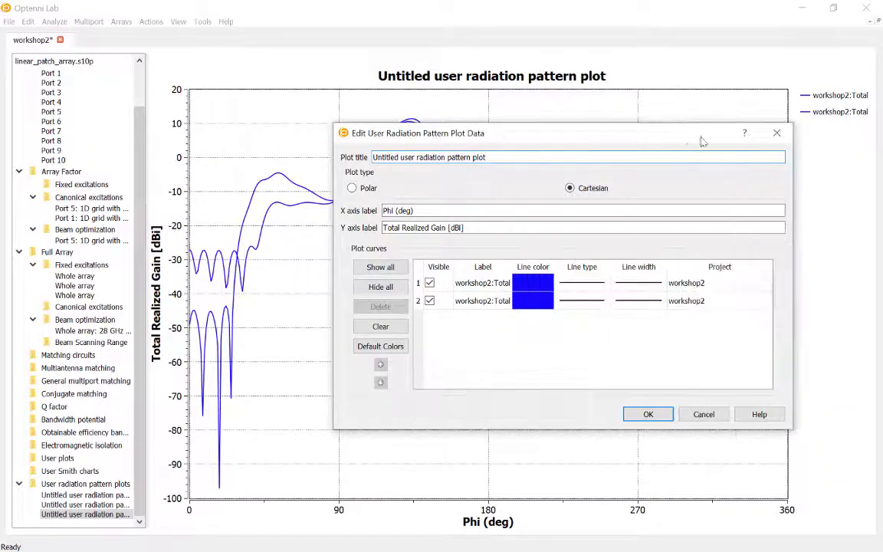
drag(617, 130, 684, 173)
click(568, 325)
text(Fi)
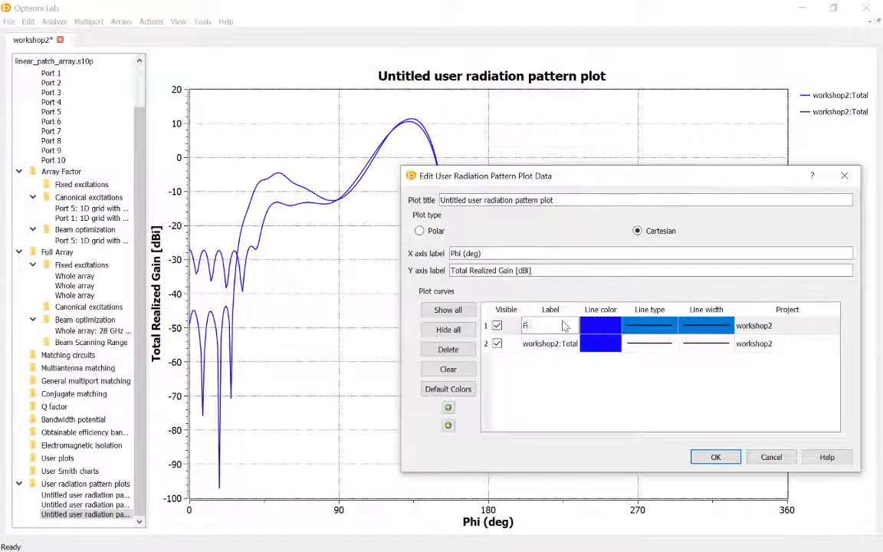
text(ll array)
double_click(538, 343)
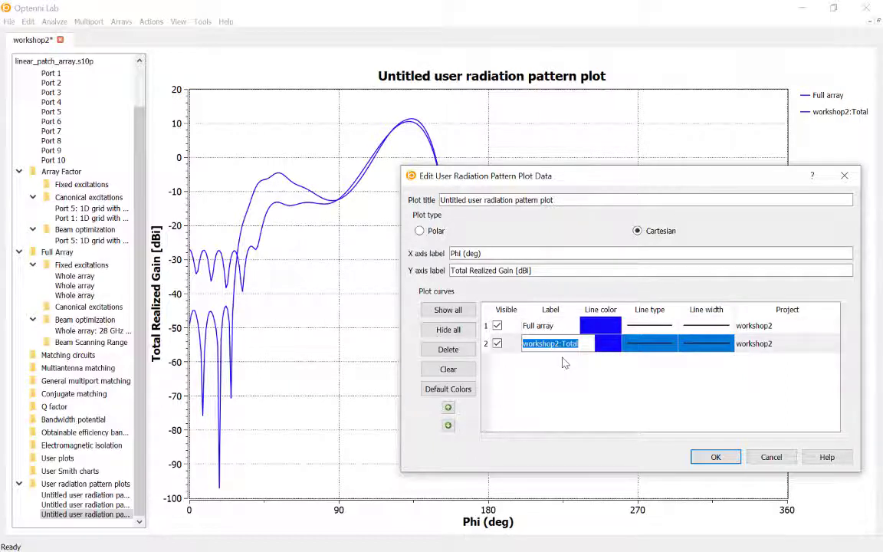
text(array factor)
key(Return)
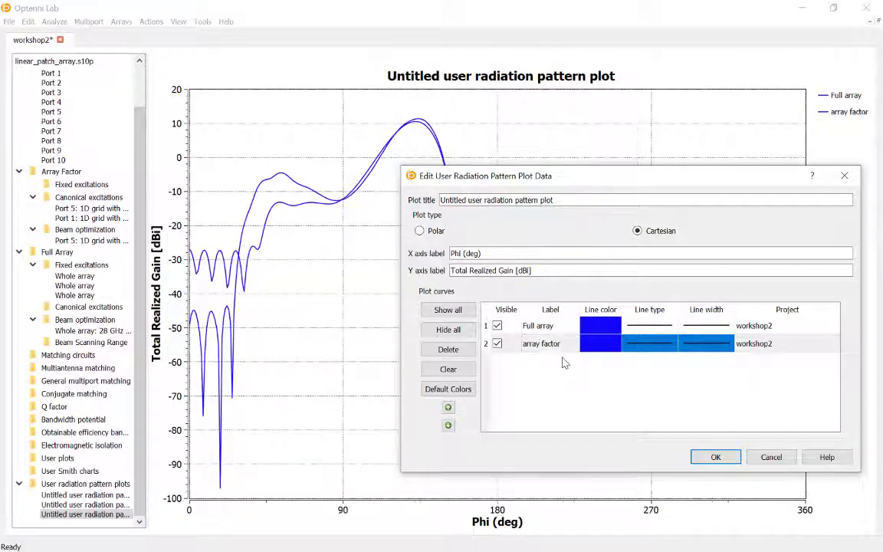
click(469, 391)
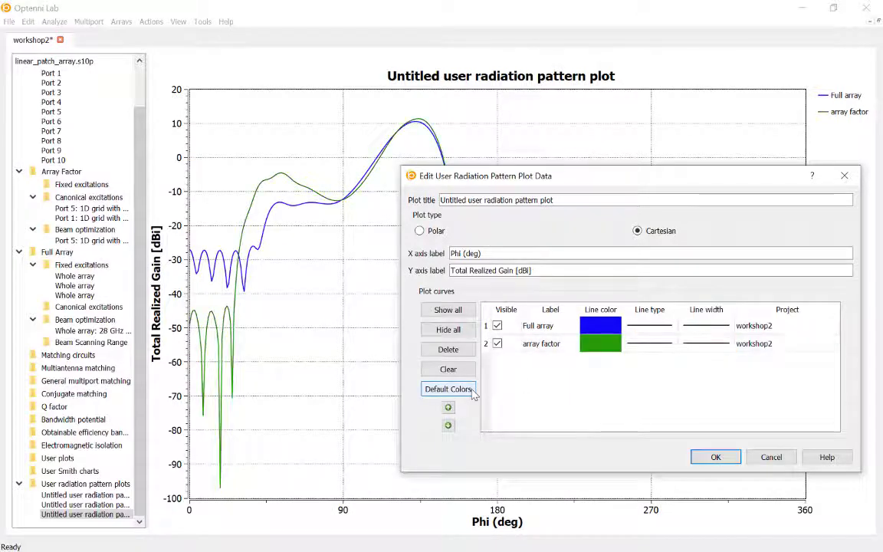
click(712, 457)
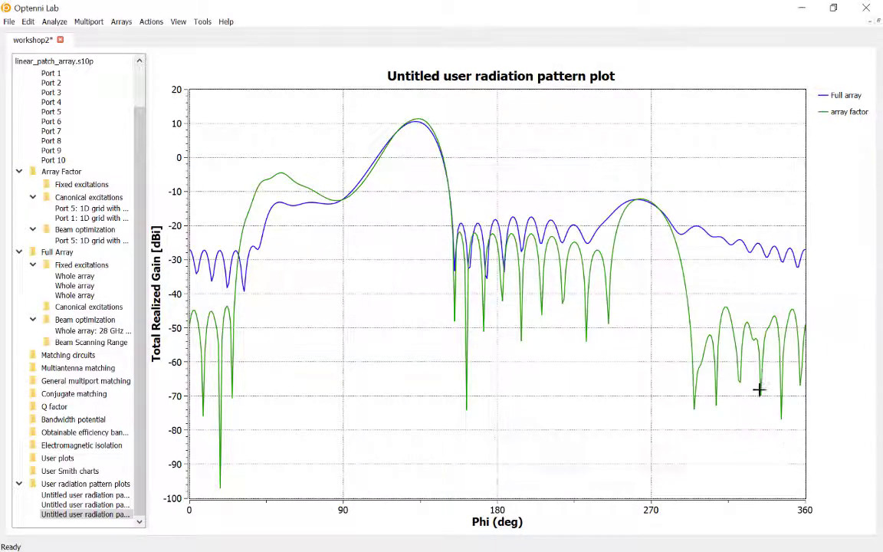
- Set the minimum of the user radiation pattern plot's left Y axis to -30
right_click(765, 300)
click(813, 357)
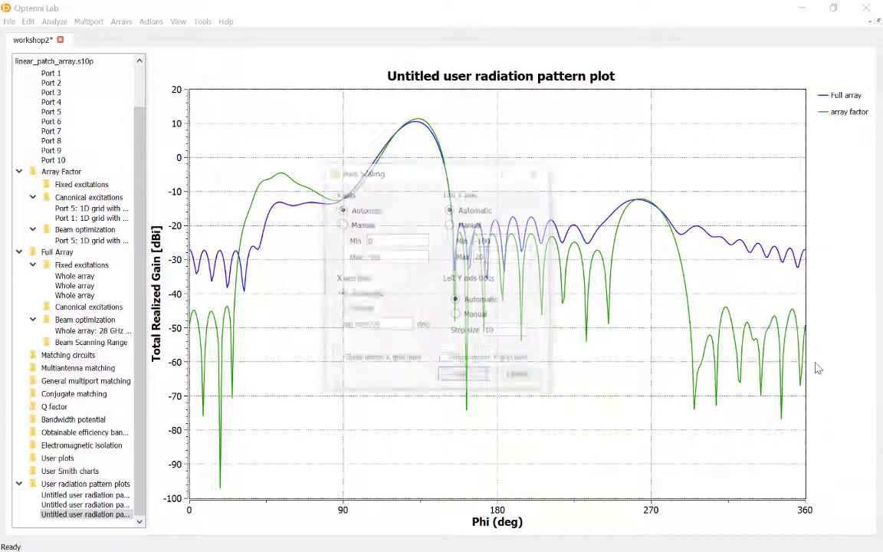
click(494, 244)
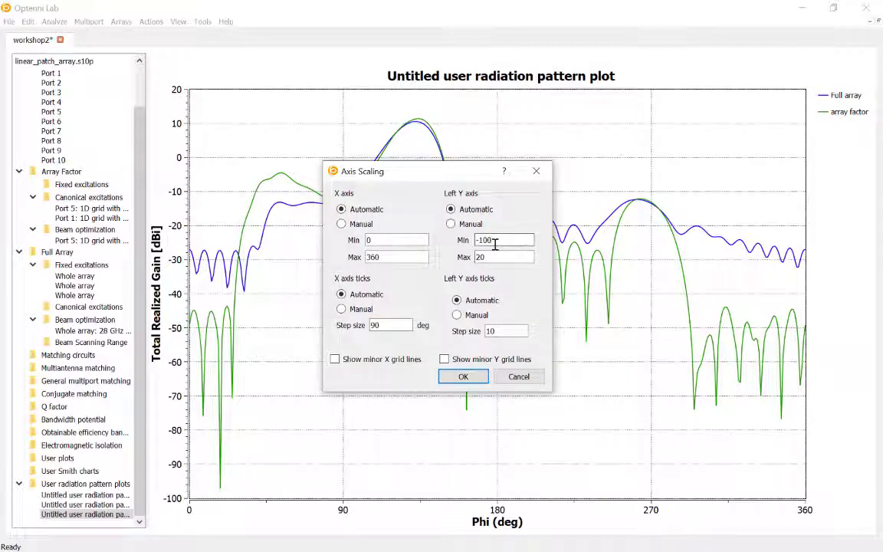
key(BackSpace)
key(BackSpace)
key(BackSpace)
text(30)
key(Return)
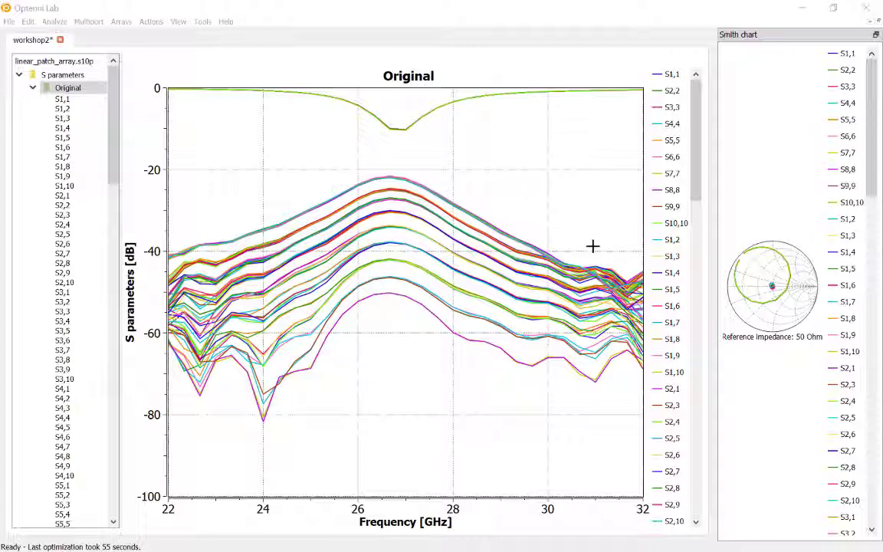
- Examine the reflection dip and the strongest coupling curves around 27 GHz in the original S-parameter plot
drag(414, 148, 375, 122)
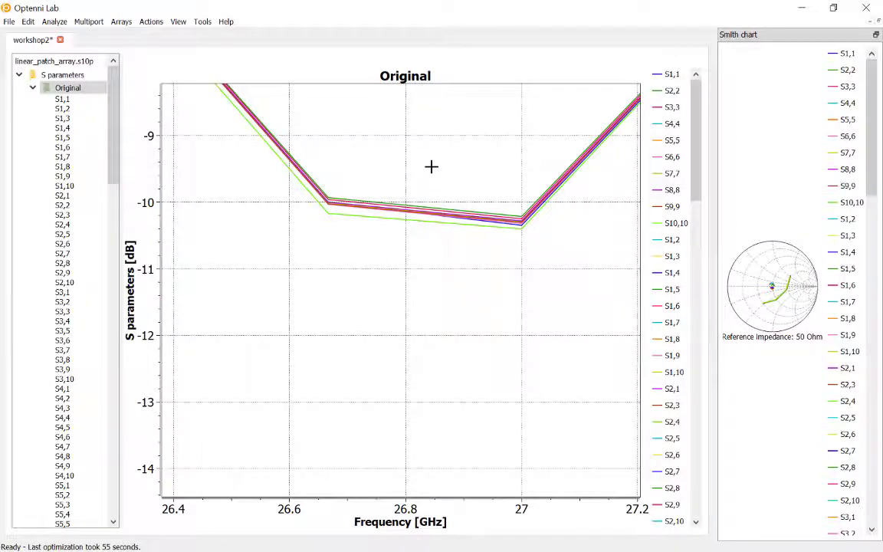
right_click(431, 166)
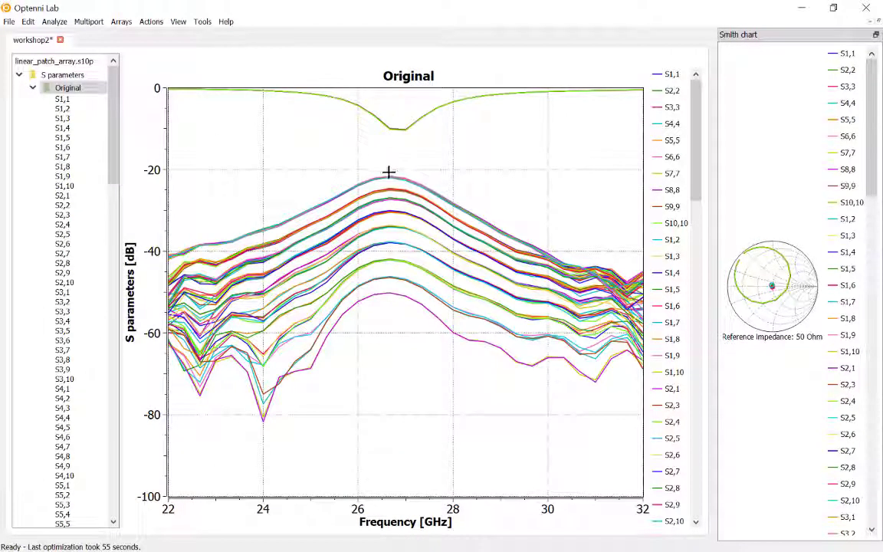
drag(378, 167, 408, 184)
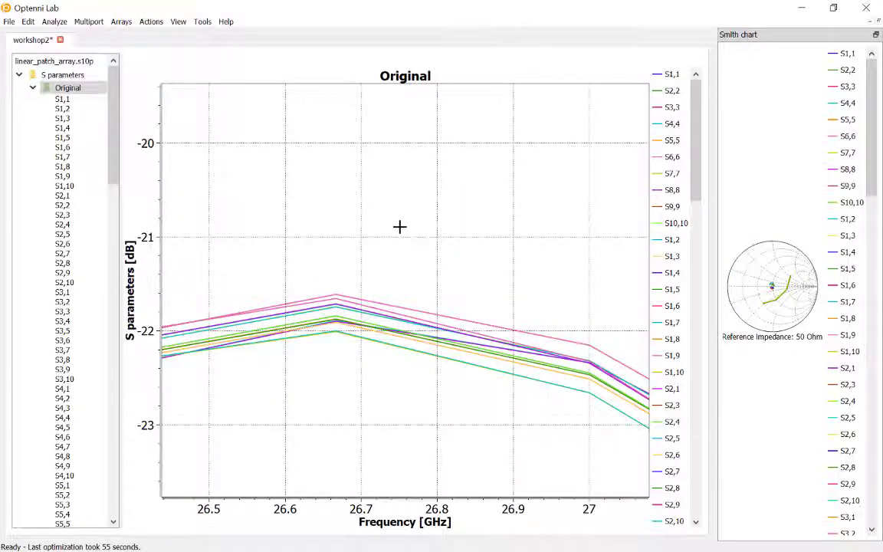
double_click(399, 226)
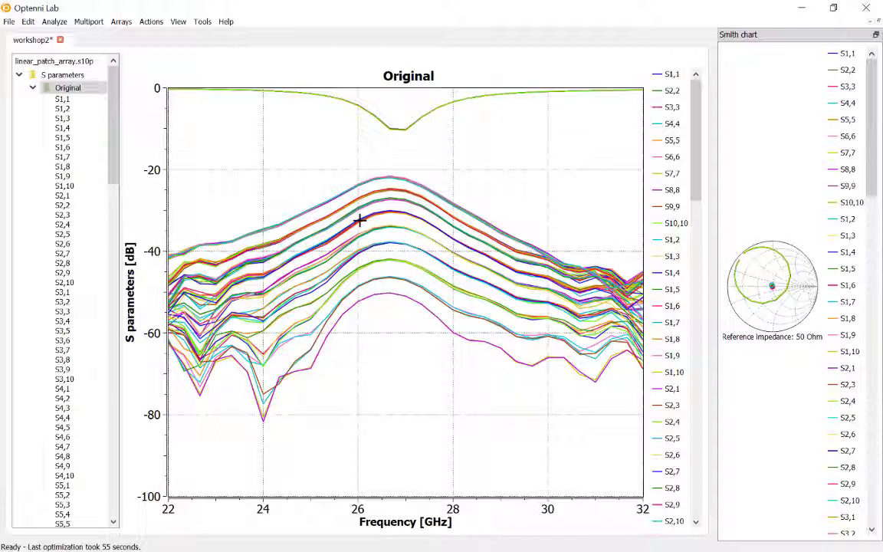
- Create a Full Array canonical excitation with a 0-degree progressive phase shift and Dolph-Chebyshev tapering at a -20 sidelobe level
click(123, 22)
mouse_move(141, 57)
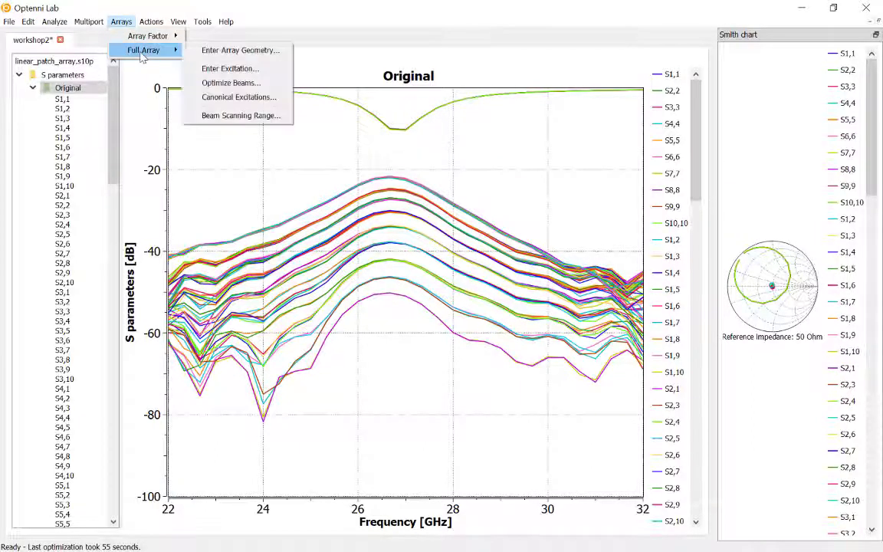
click(240, 96)
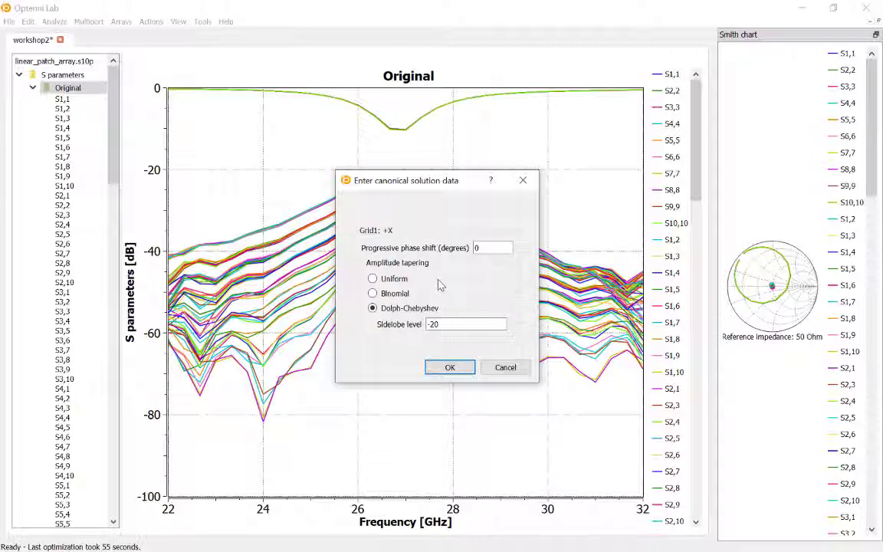
click(446, 367)
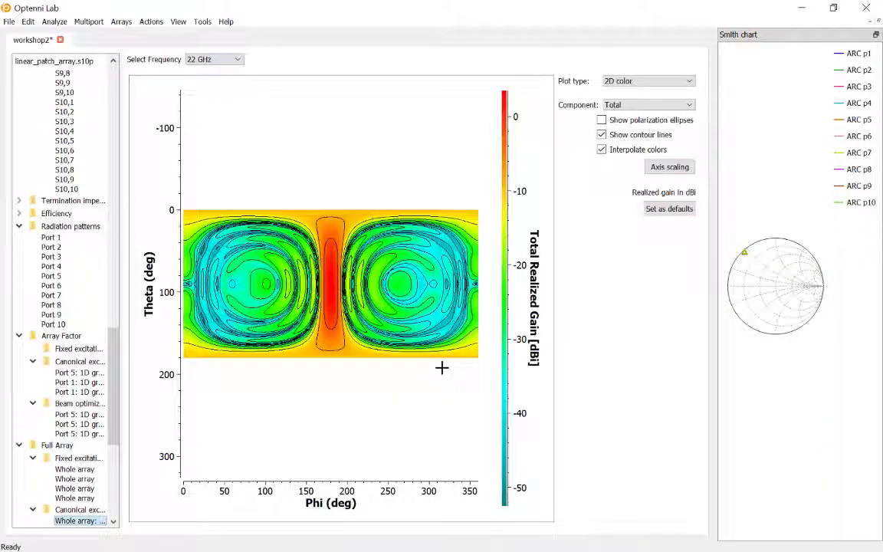
- Show the Full Array canonical solution at 27 GHz and enlarge the Smith chart beside it
click(222, 60)
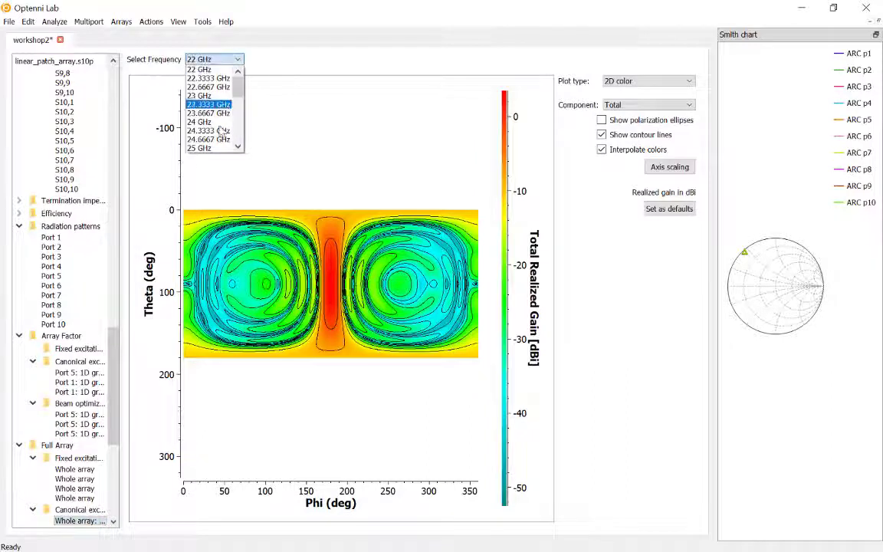
scroll(228, 137, down, 2)
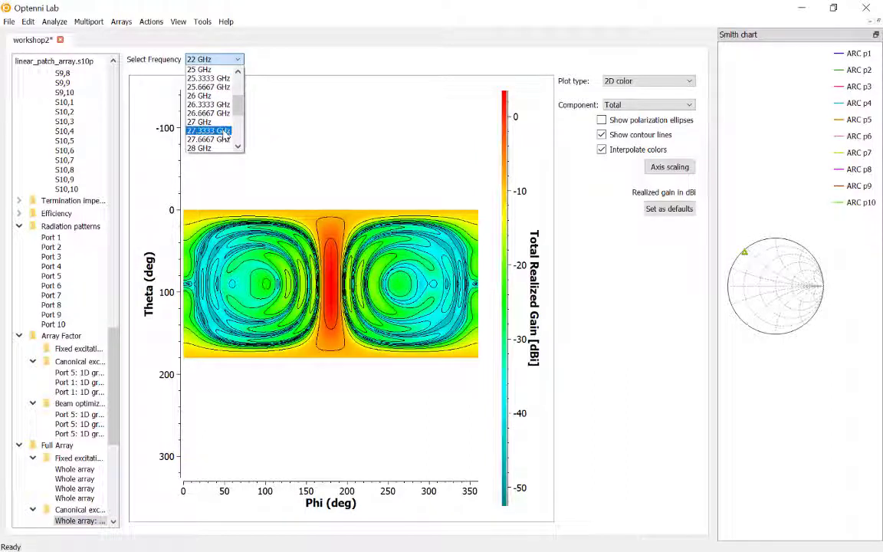
click(213, 122)
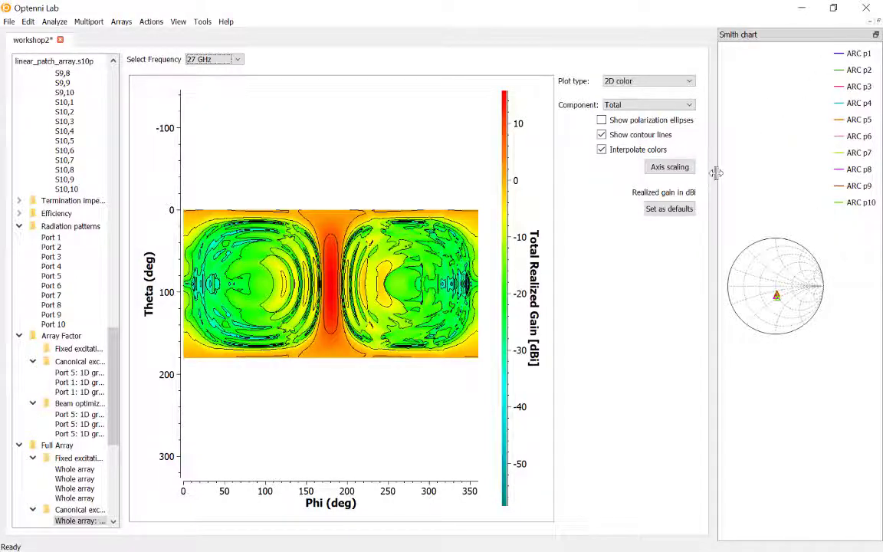
drag(713, 173, 675, 174)
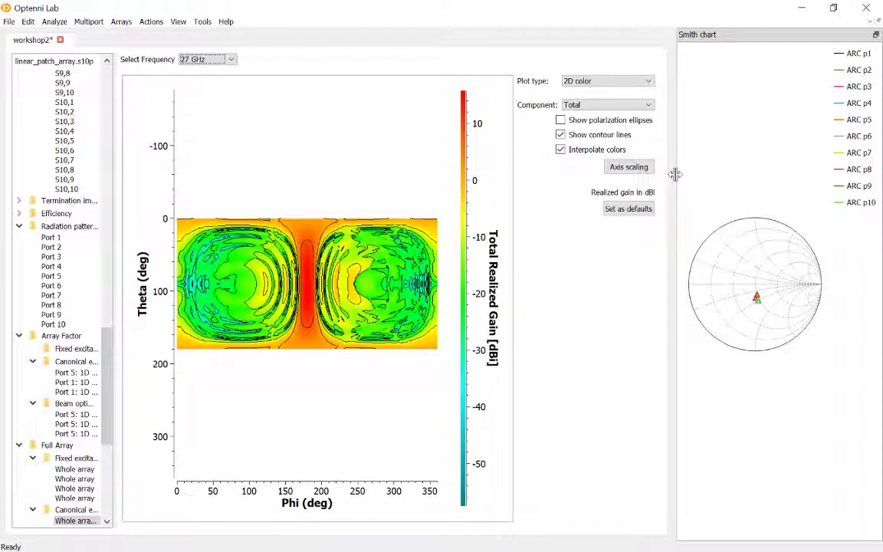
- Tune the Full Array canonical excitation by raising its phase shift, steering the main beam away from phi 180 degrees
right_click(413, 293)
click(479, 365)
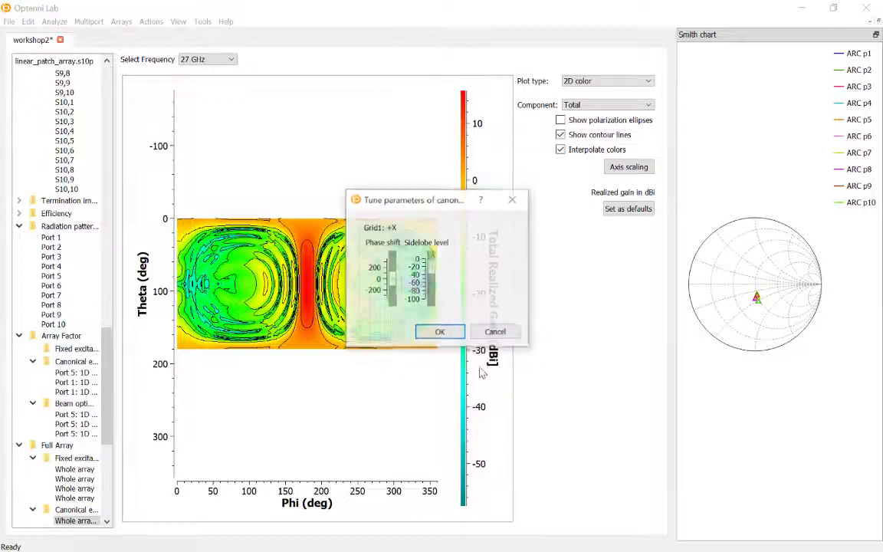
drag(454, 200, 606, 357)
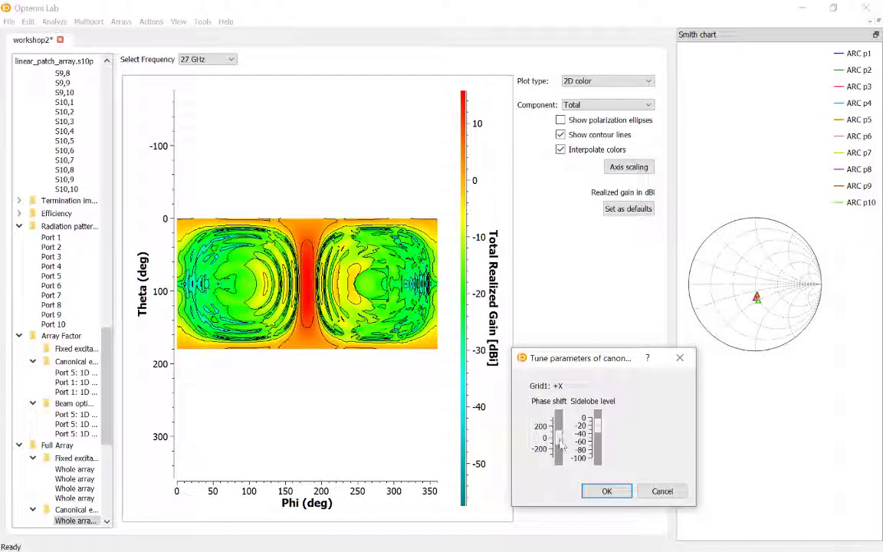
drag(560, 443, 560, 441)
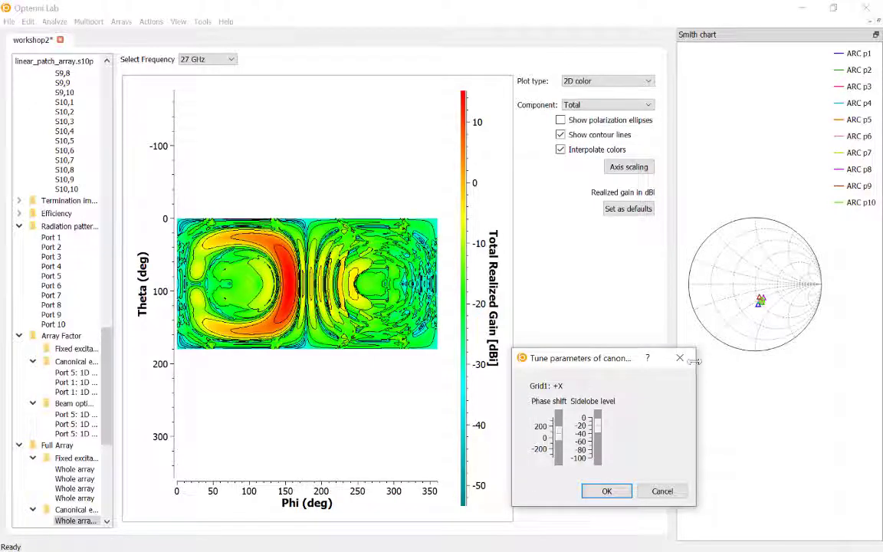
scroll(560, 441, down, 5)
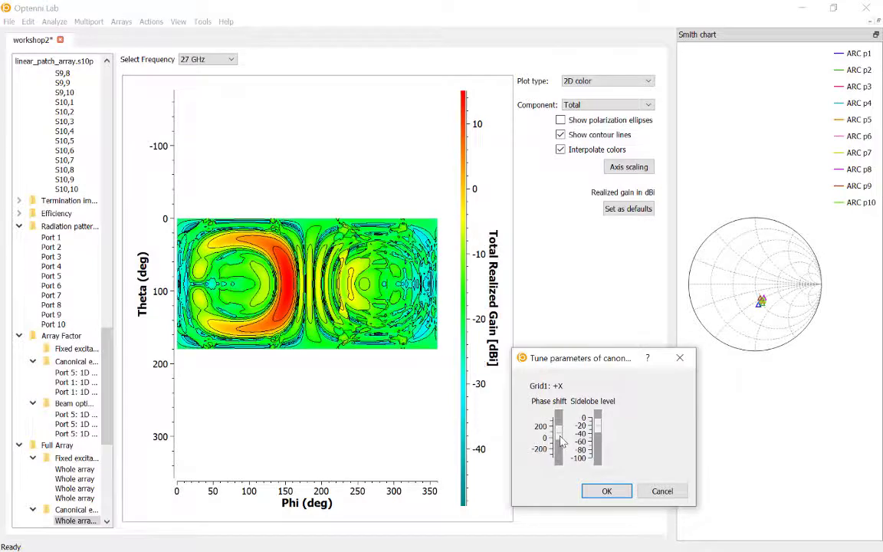
scroll(560, 442, down, 6)
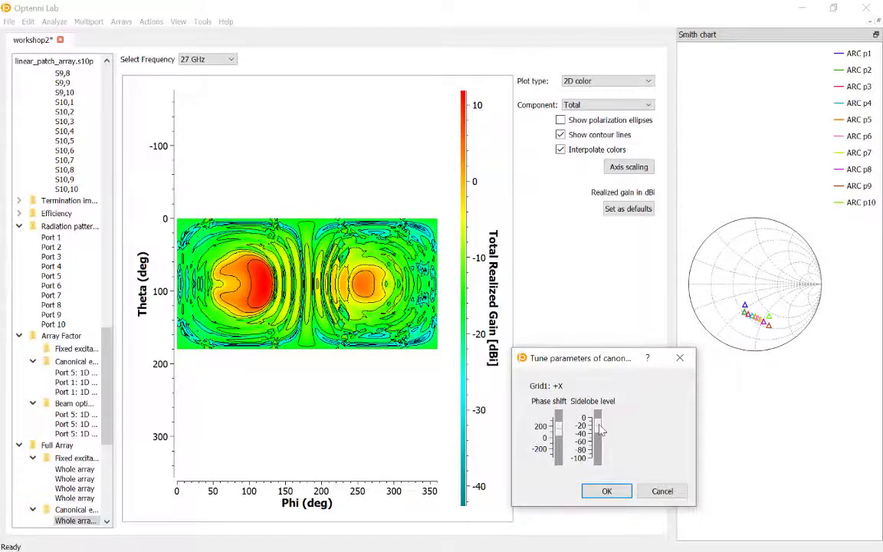
- Lower the Full Array canonical excitation's sidelobe level to about -40 and accept the tuned parameters
scroll(600, 431, down, 3)
scroll(601, 430, down, 4)
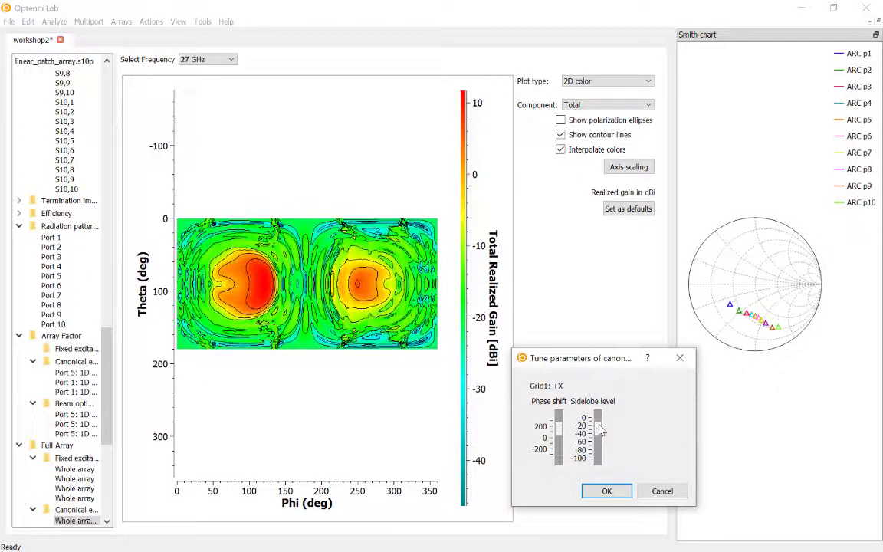
scroll(601, 431, down, 3)
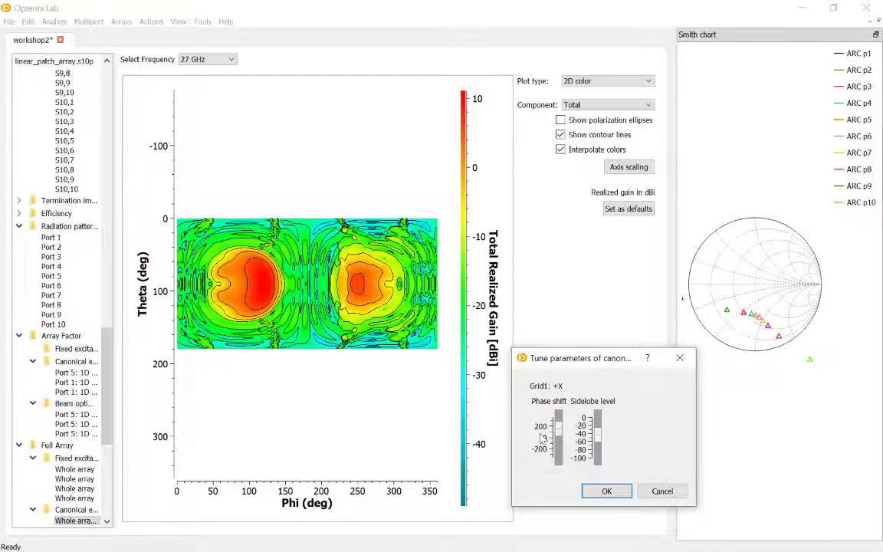
scroll(560, 431, down, 2)
scroll(559, 430, down, 2)
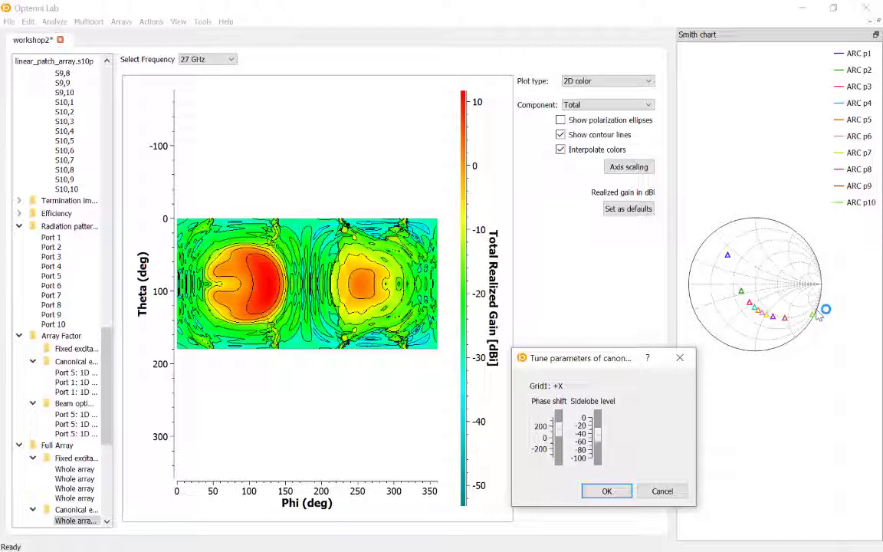
mouse_move(598, 443)
mouse_down()
mouse_move(602, 433)
mouse_move(604, 445)
mouse_up()
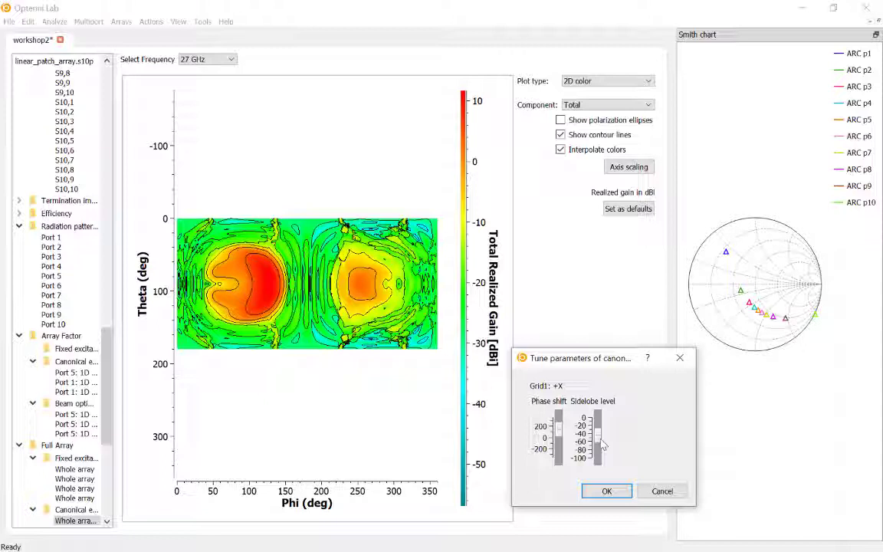
click(606, 490)
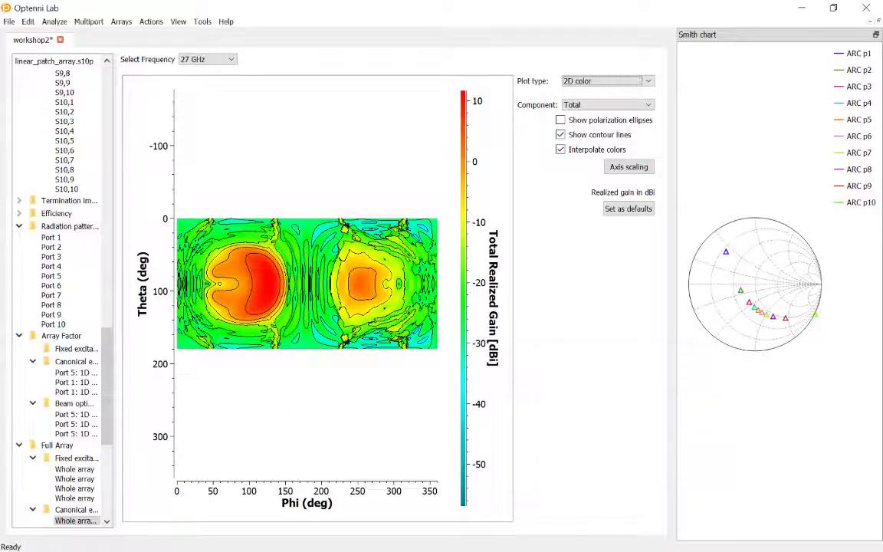
- Review the target types offered for Full Array beam optimization, including ARC targets, and leave without creating an optimization
click(642, 80)
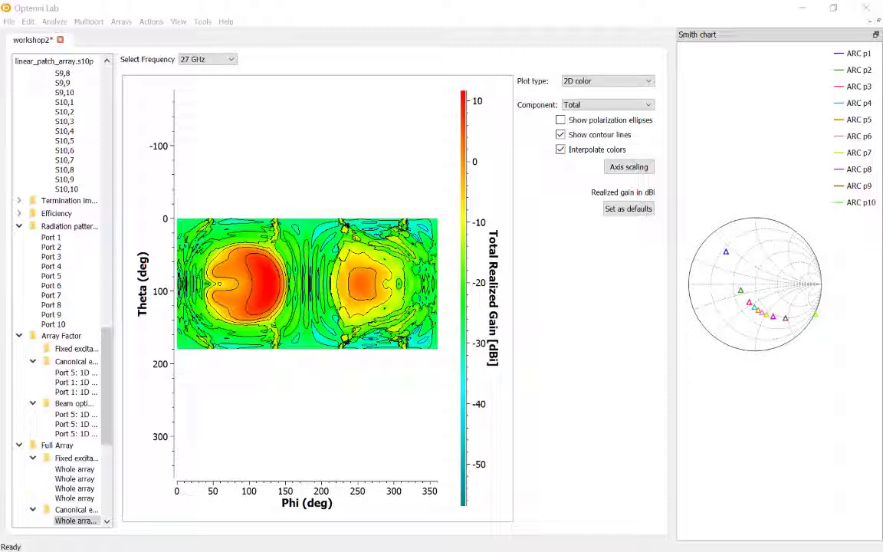
scroll(62, 291, down, 5)
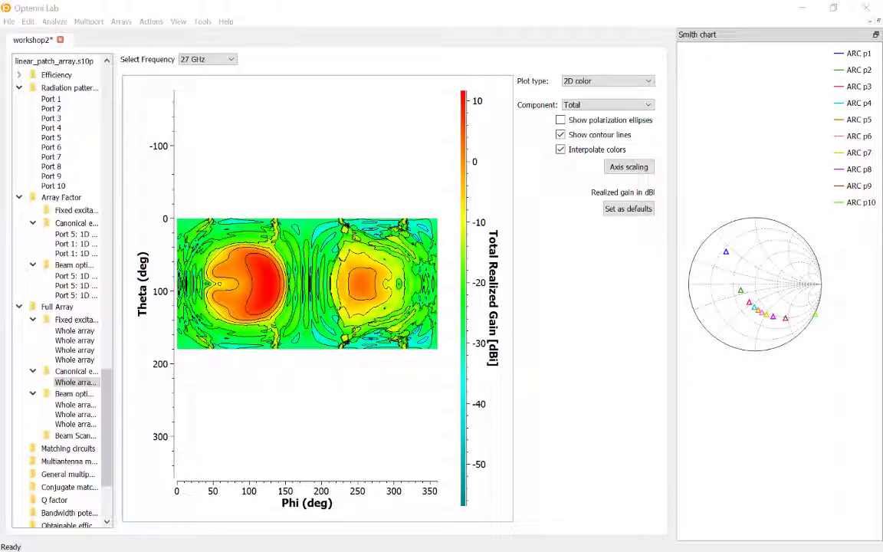
click(130, 26)
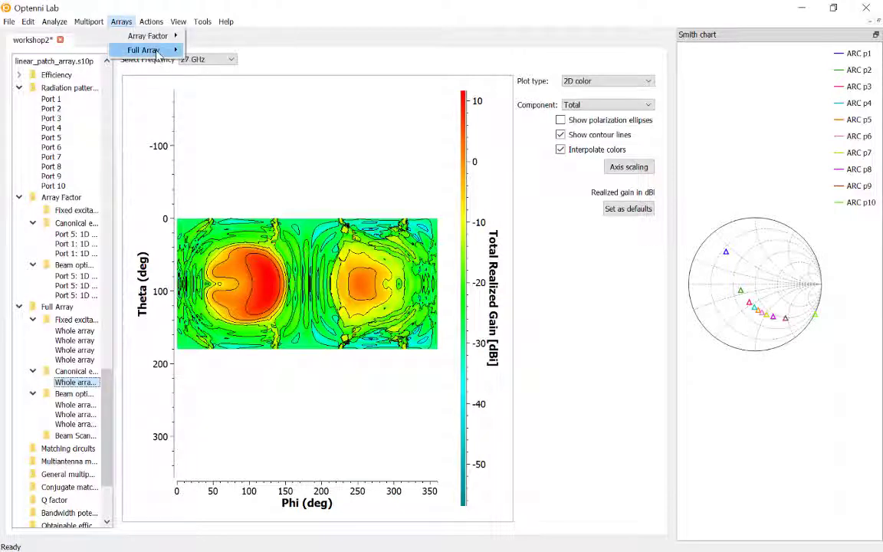
mouse_move(153, 49)
click(203, 83)
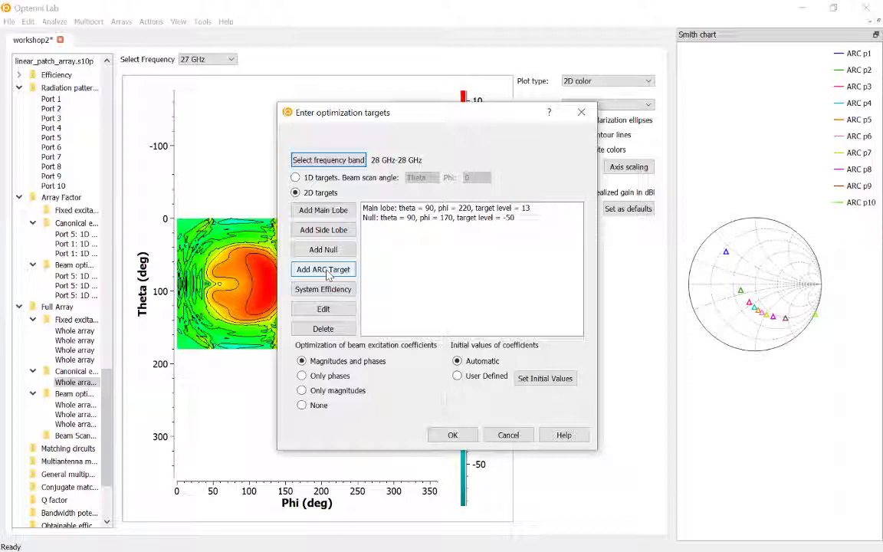
click(507, 434)
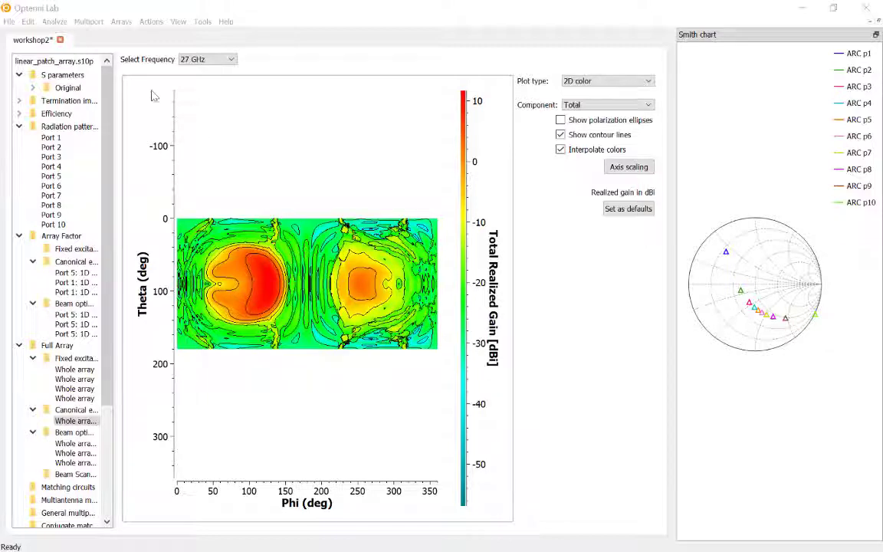
- Review the "bs" beam targets in Multiantenna Matching, try the Magnitudes and phases coefficient optimization, and discard everything
click(89, 22)
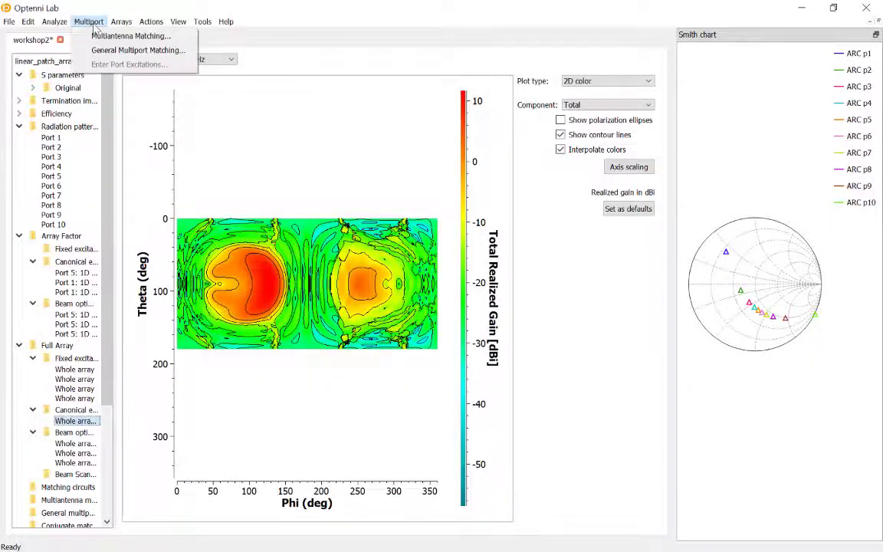
click(109, 36)
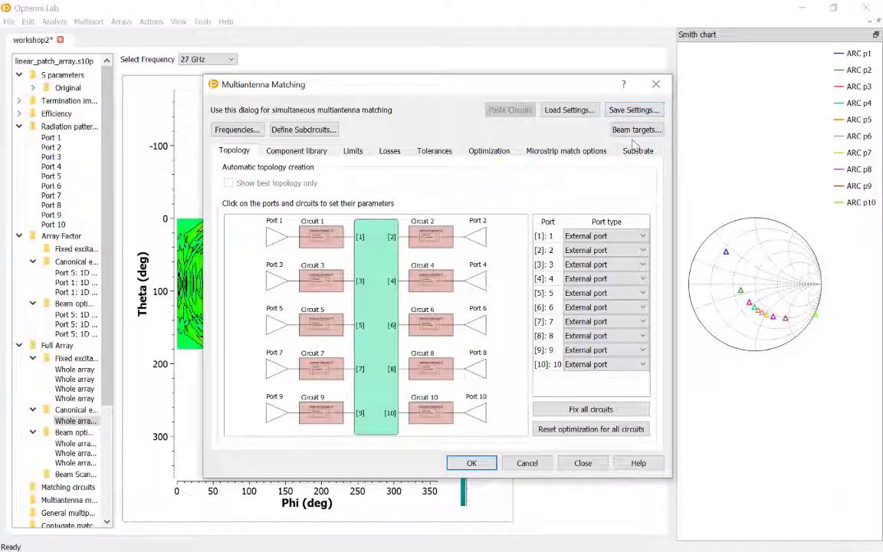
click(659, 127)
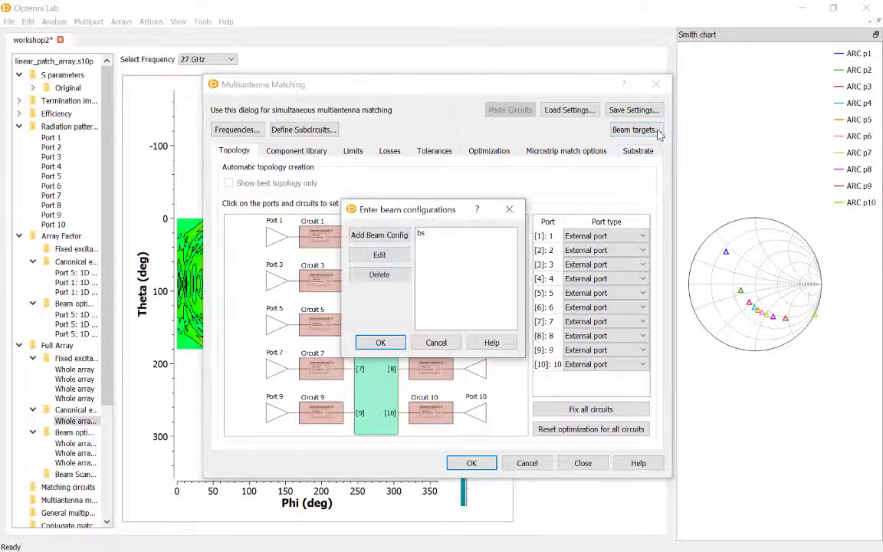
double_click(461, 232)
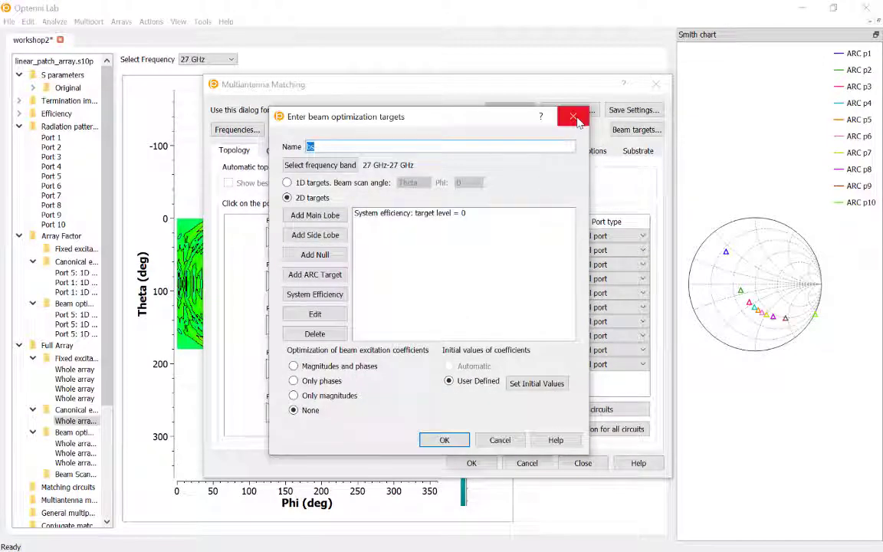
click(314, 366)
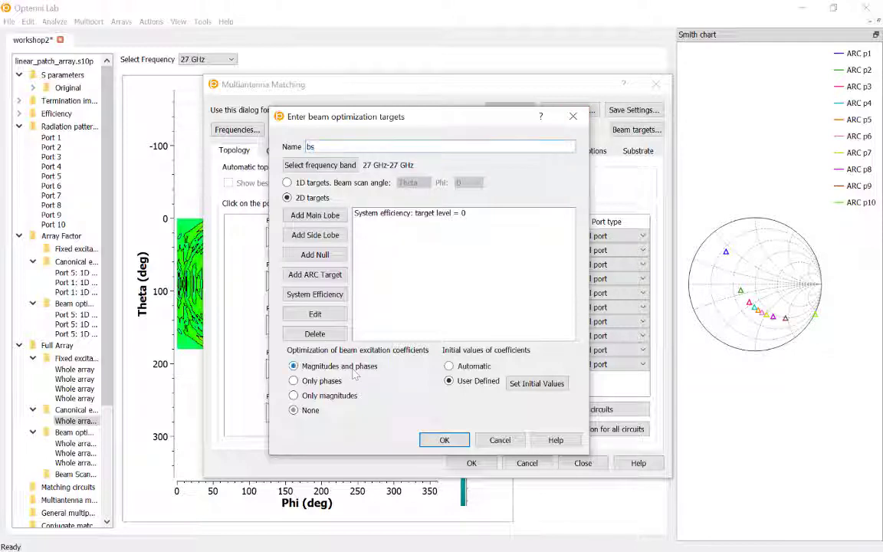
click(573, 117)
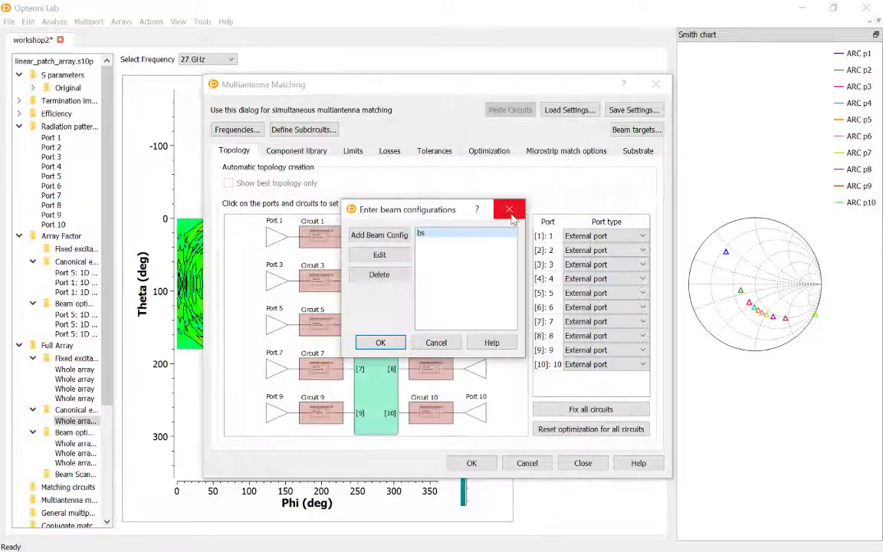
click(560, 151)
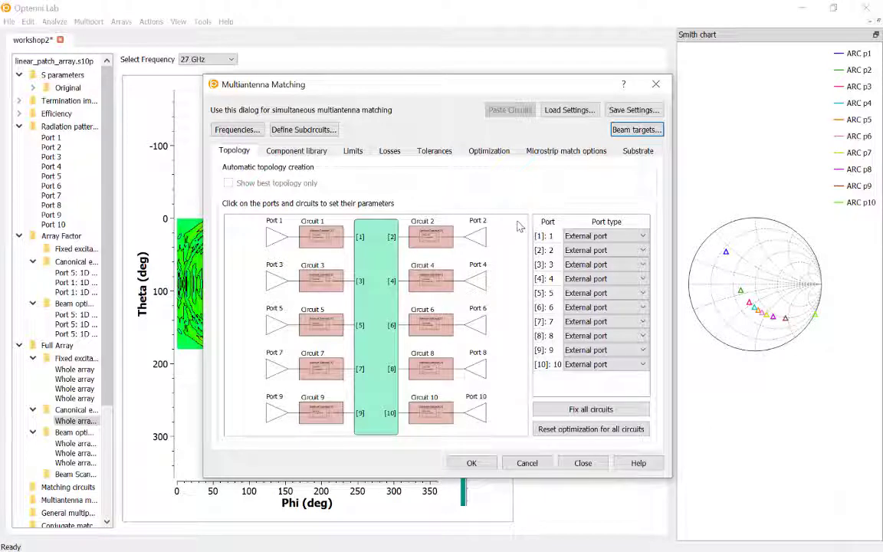
click(528, 463)
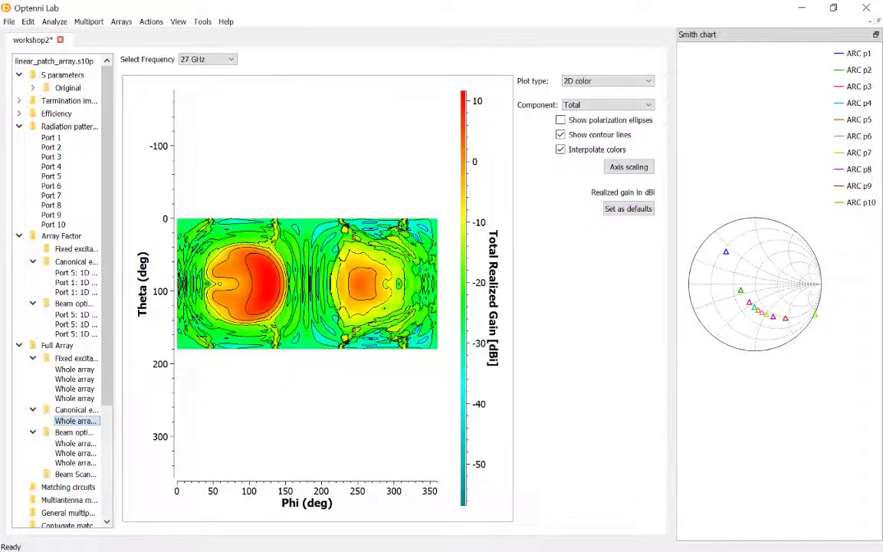